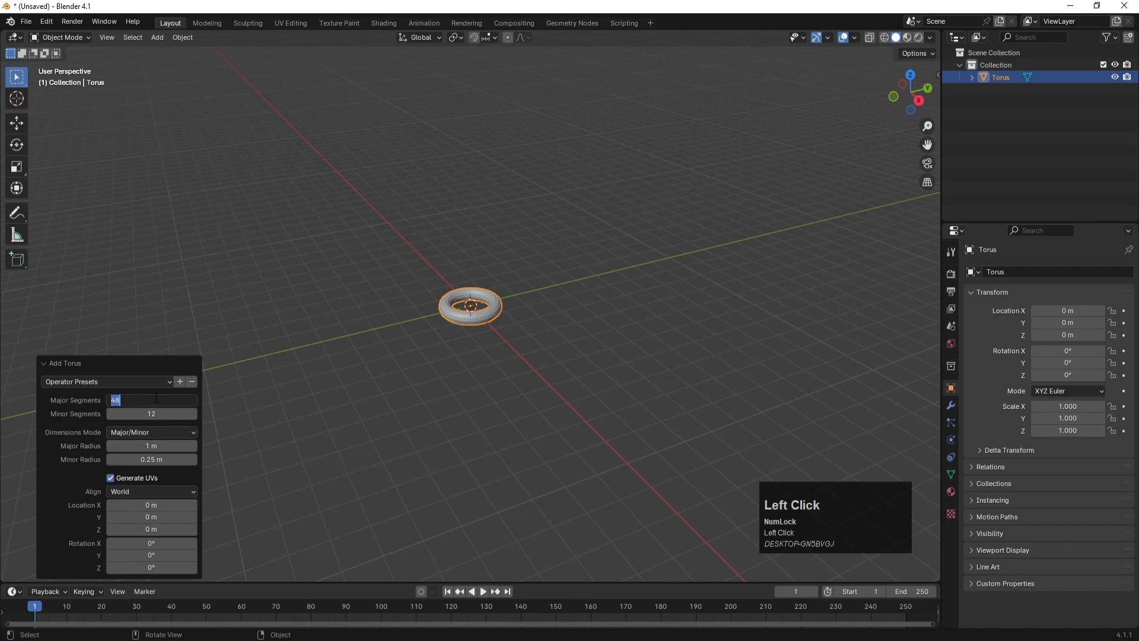
# - Set the new torus to 150 major segments and 100 minor segments
pyautogui.press('Return')
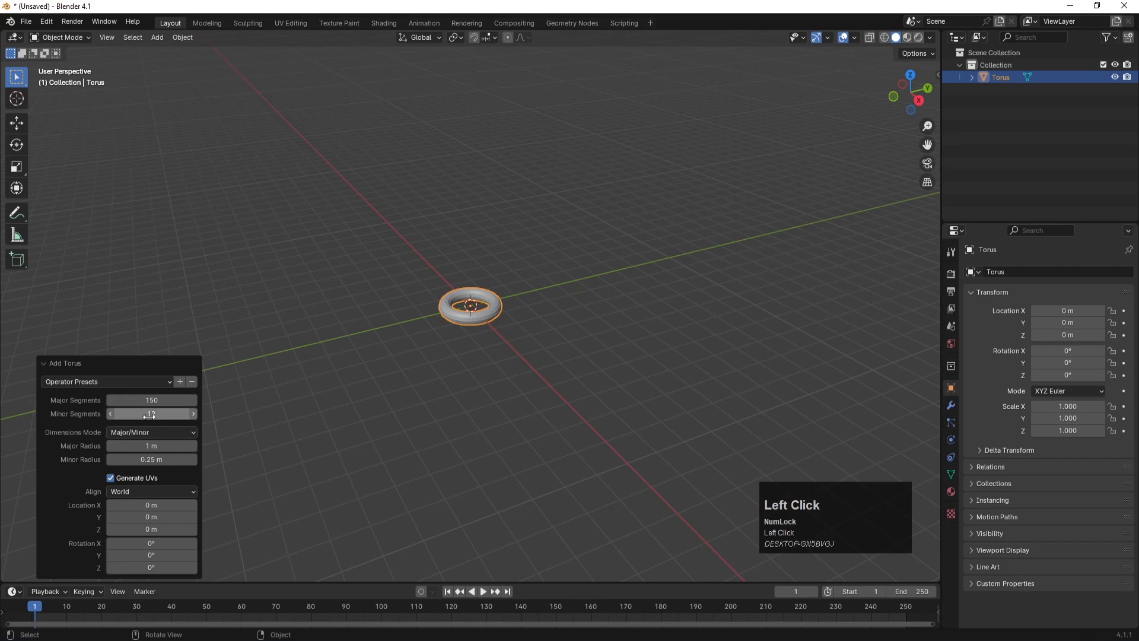
pyautogui.click(149, 416)
pyautogui.write('1')
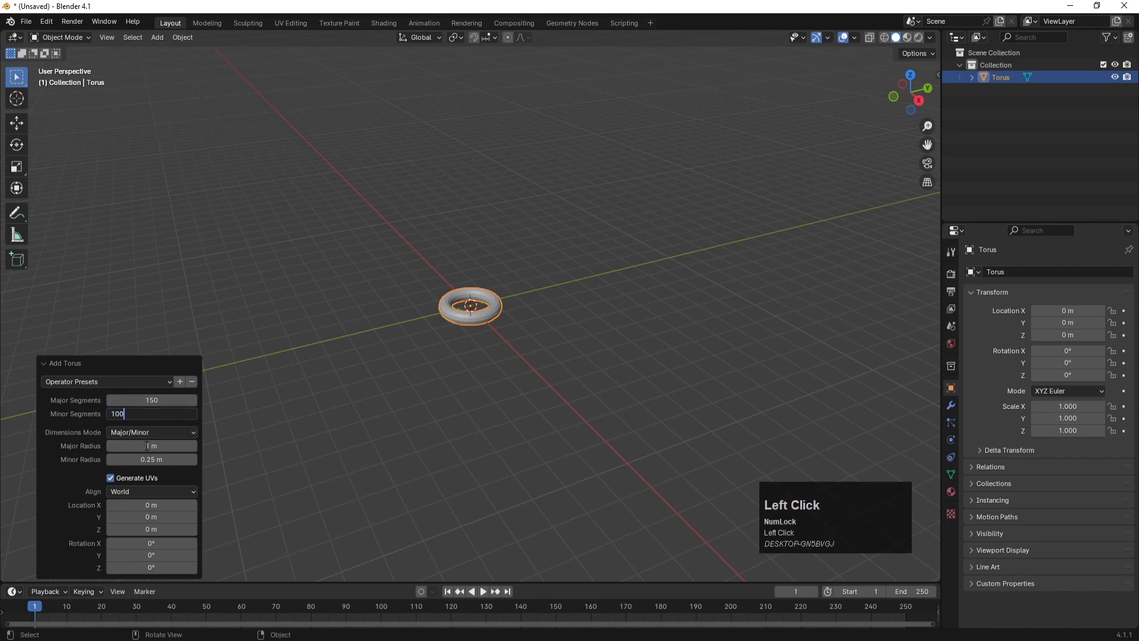
# - Set the torus's major radius to 5 m and its minor radius to 0.5 m
pyautogui.moveTo(147, 445)
pyautogui.mouseDown()
pyautogui.moveTo(184, 445)
pyautogui.moveTo(145, 445)
pyautogui.moveTo(145, 463)
pyautogui.mouseUp()
pyautogui.click(152, 446)
pyautogui.write('5')
pyautogui.press('Return')
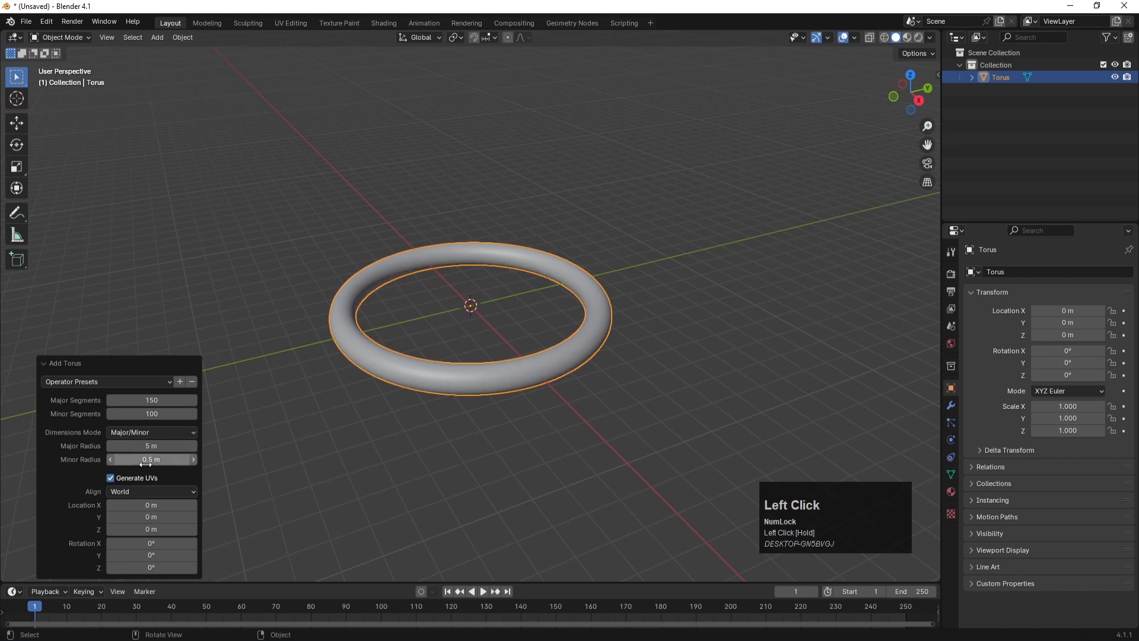
# - Try a minor radius of 1 m on the torus and restore it to 0.5 m
pyautogui.click(145, 460)
pyautogui.write('1')
pyautogui.press('Return')
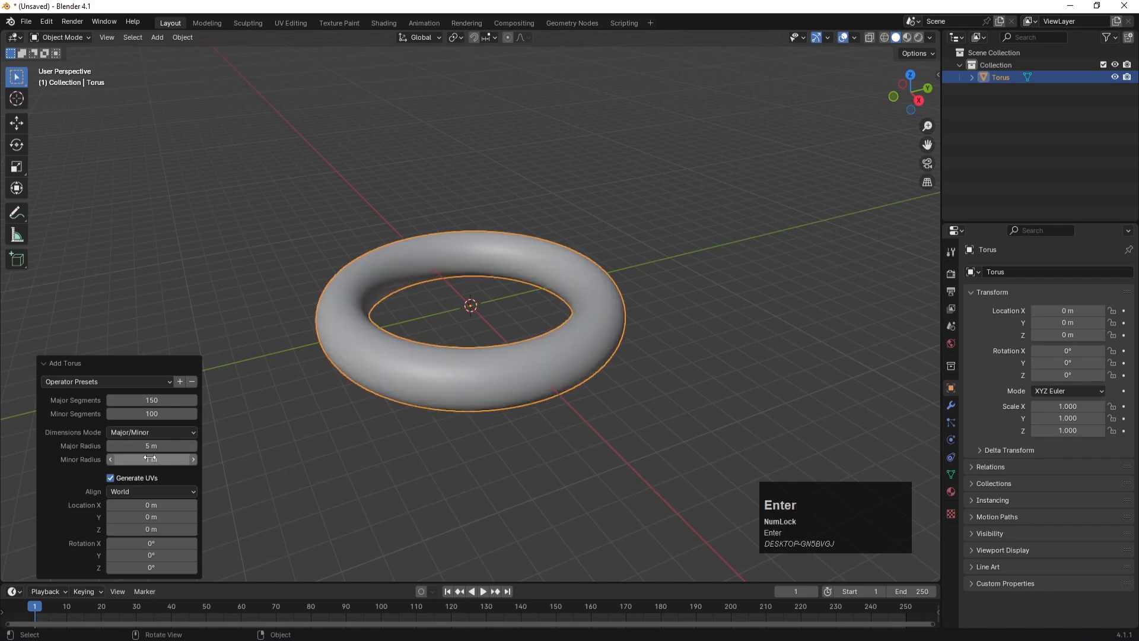
pyautogui.click(151, 458)
pyautogui.write('0.5')
pyautogui.press('Return')
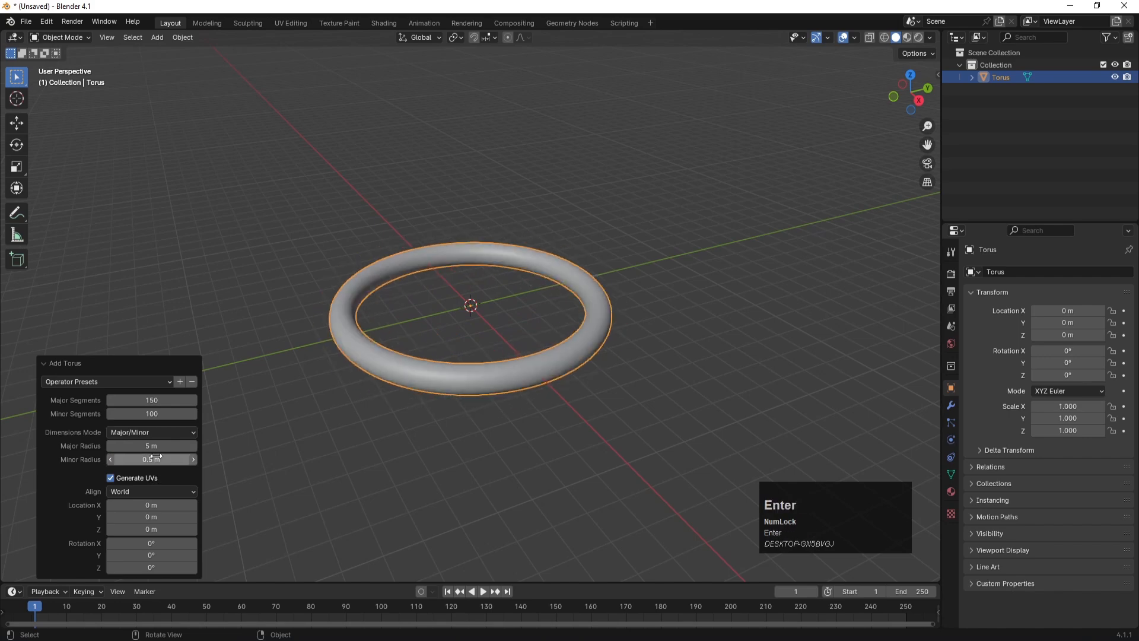
# - Inspect the torus's mesh density in Edit Mode and return to Object Mode
pyautogui.click(383, 426)
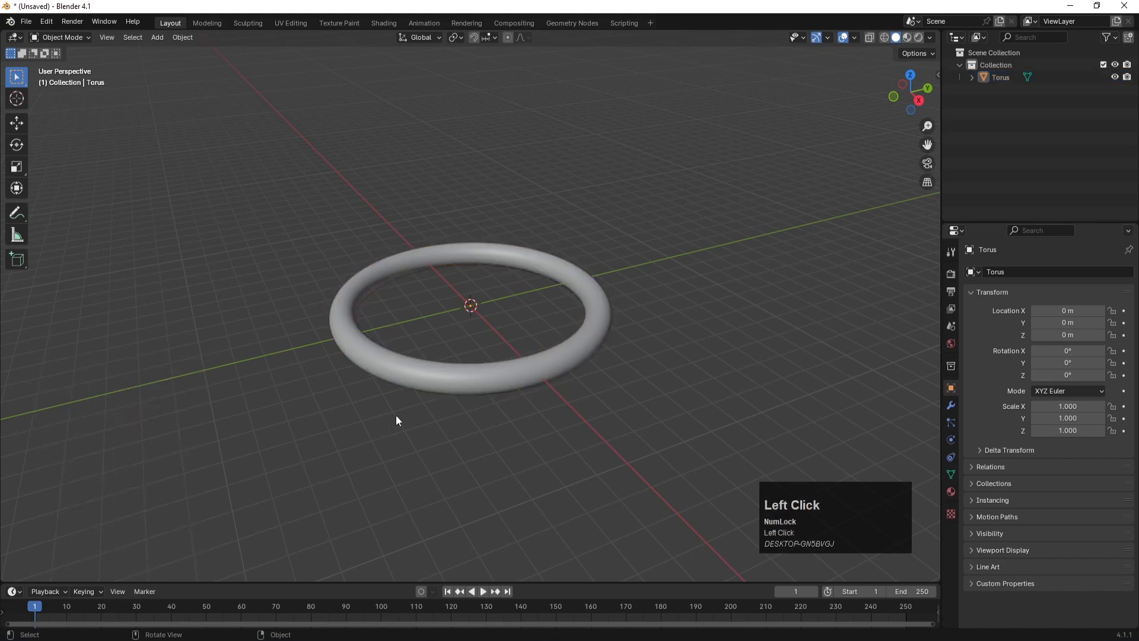
pyautogui.click(435, 382)
pyautogui.scroll(1, 450, 315)
pyautogui.press('Tab')
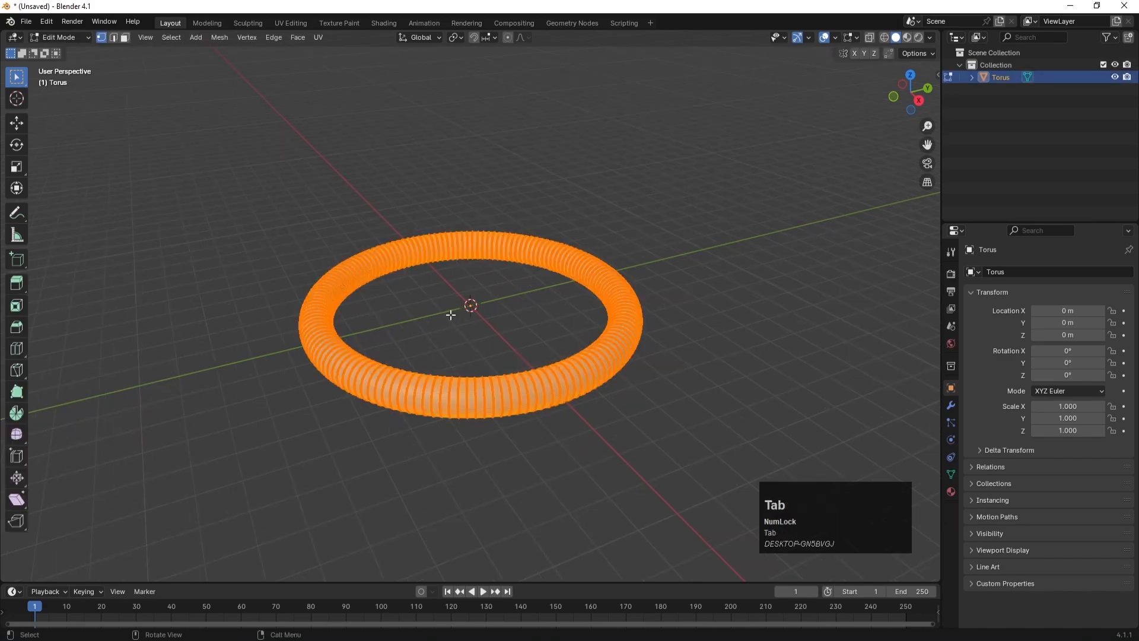
pyautogui.click(403, 318)
pyautogui.scroll(-4, 401, 372)
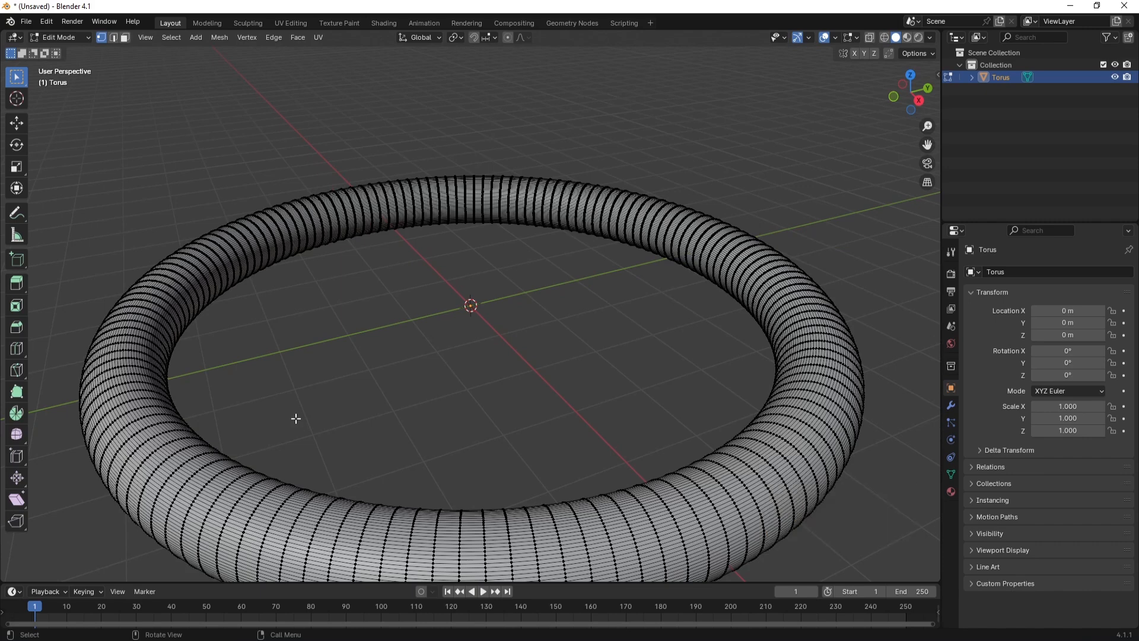
pyautogui.press('Tab')
pyautogui.click(302, 350)
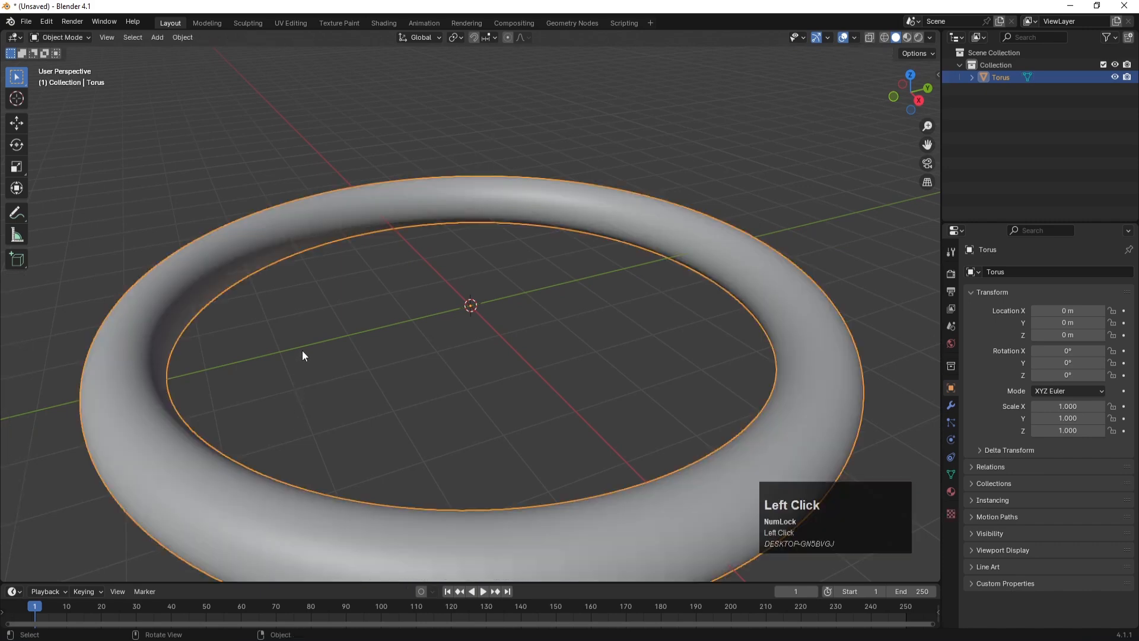
# - Create a new material on the torus and make its base color black
pyautogui.click(171, 306)
pyautogui.click(950, 492)
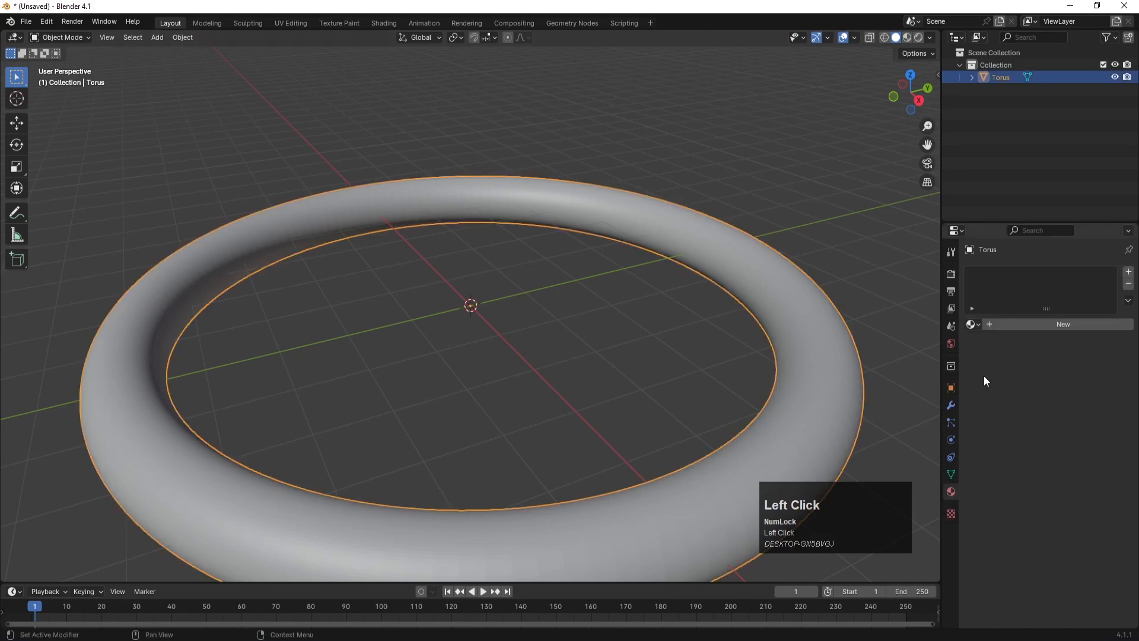
pyautogui.click(994, 325)
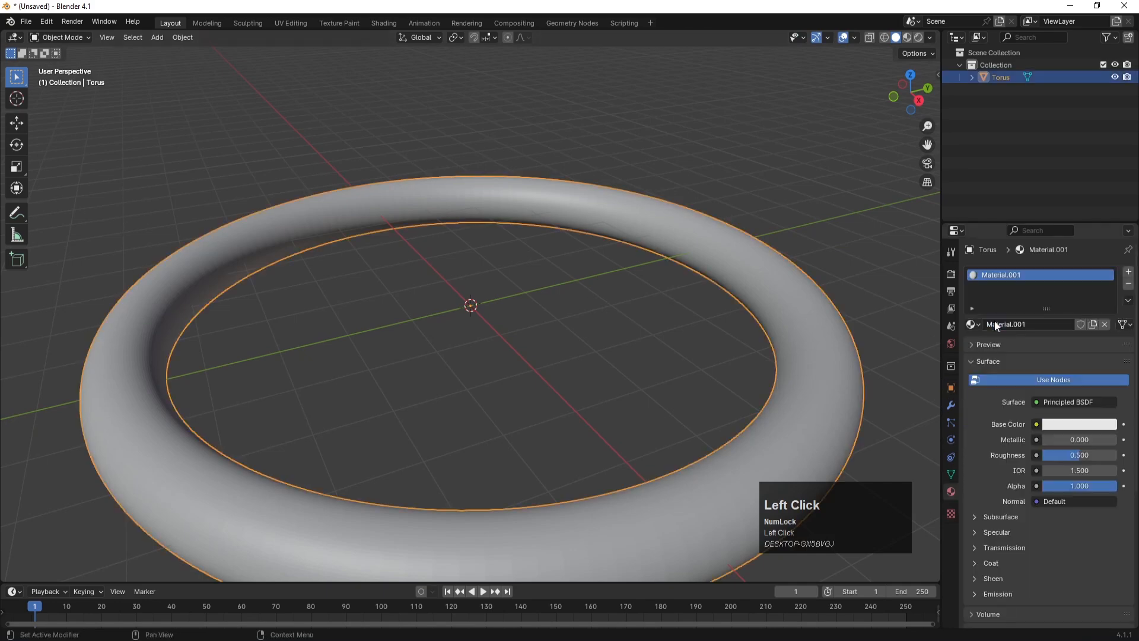
pyautogui.click(1064, 424)
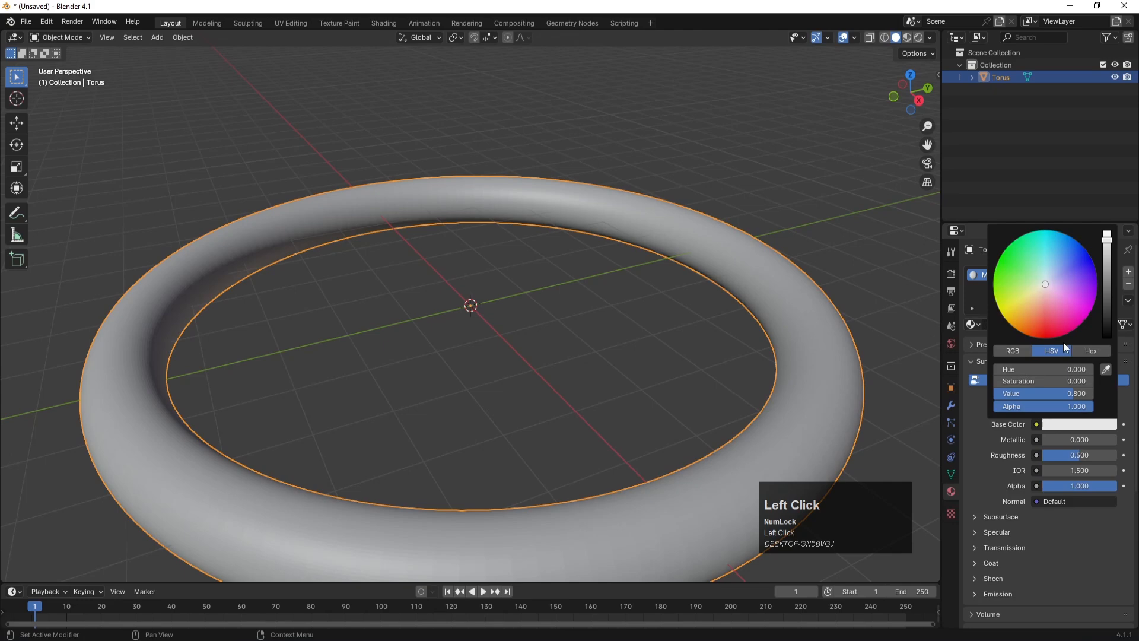
pyautogui.click(1108, 321)
pyautogui.click(814, 212)
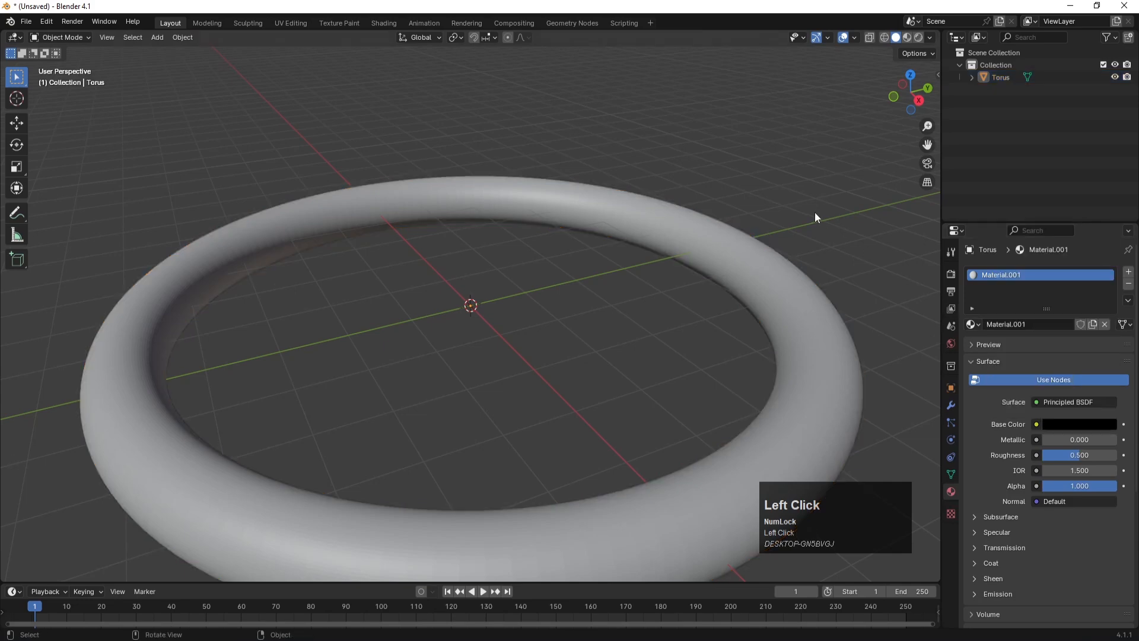
# - Switch the viewport shading to Material Preview
pyautogui.press('z')
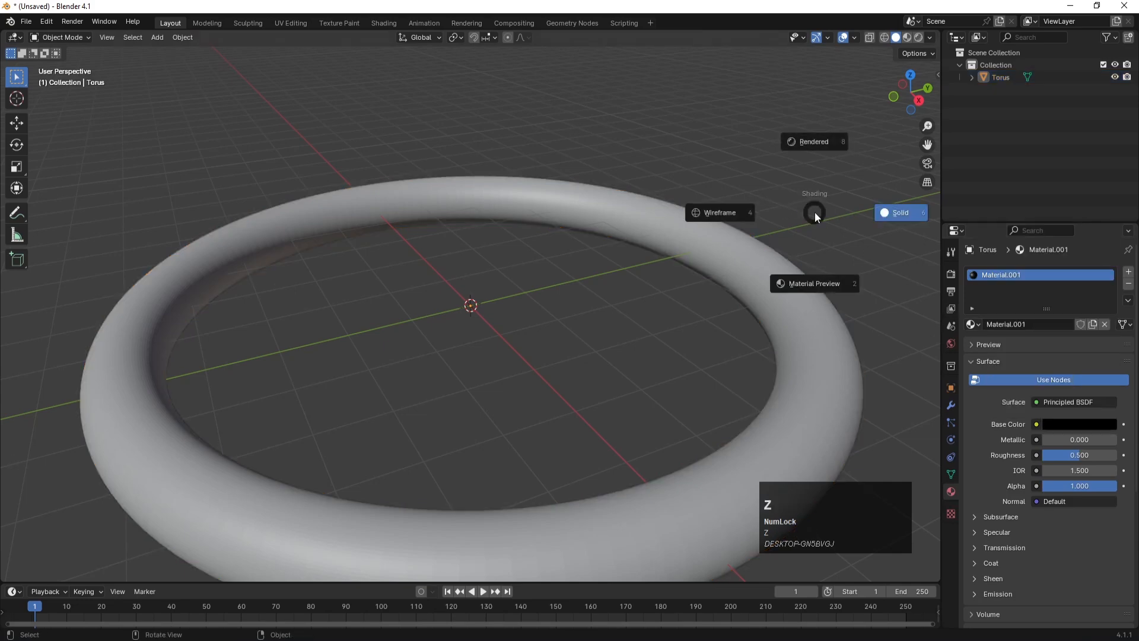
pyautogui.click(816, 279)
pyautogui.scroll(-3, 817, 279)
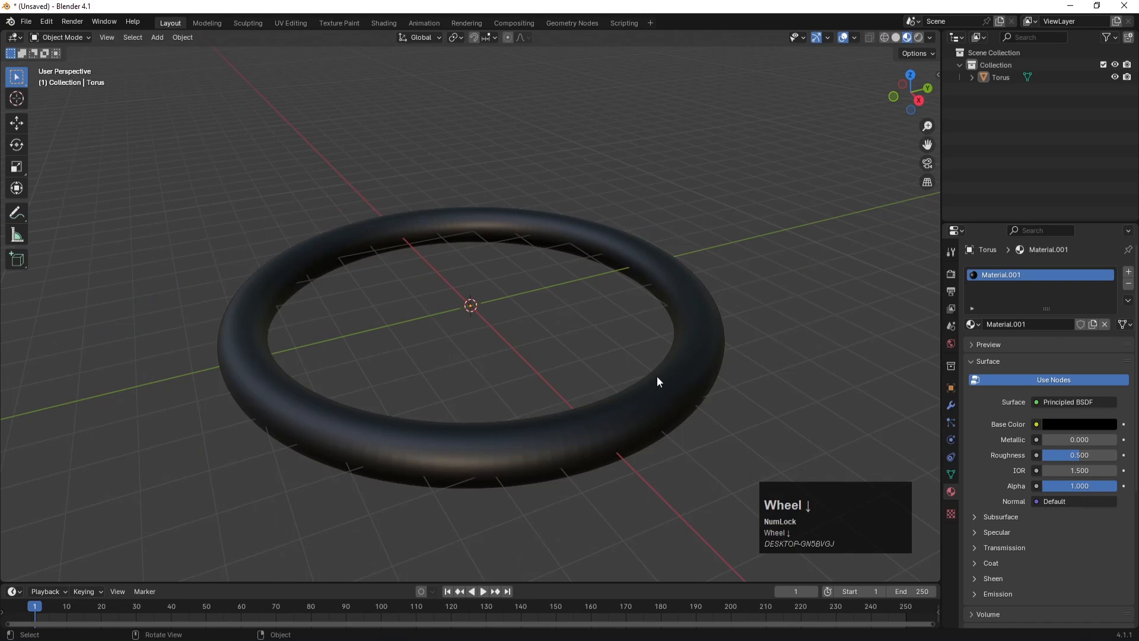
# - Apply Shade Smooth to the torus and deselect it
pyautogui.click(547, 449)
pyautogui.rightClick(548, 450)
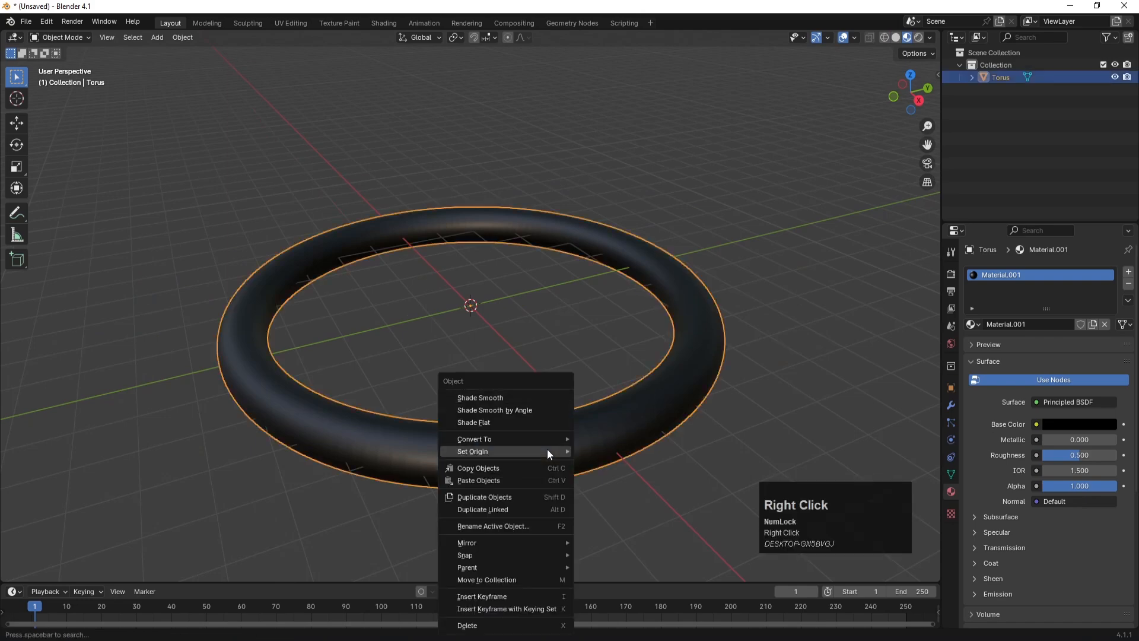
pyautogui.click(505, 397)
pyautogui.click(526, 364)
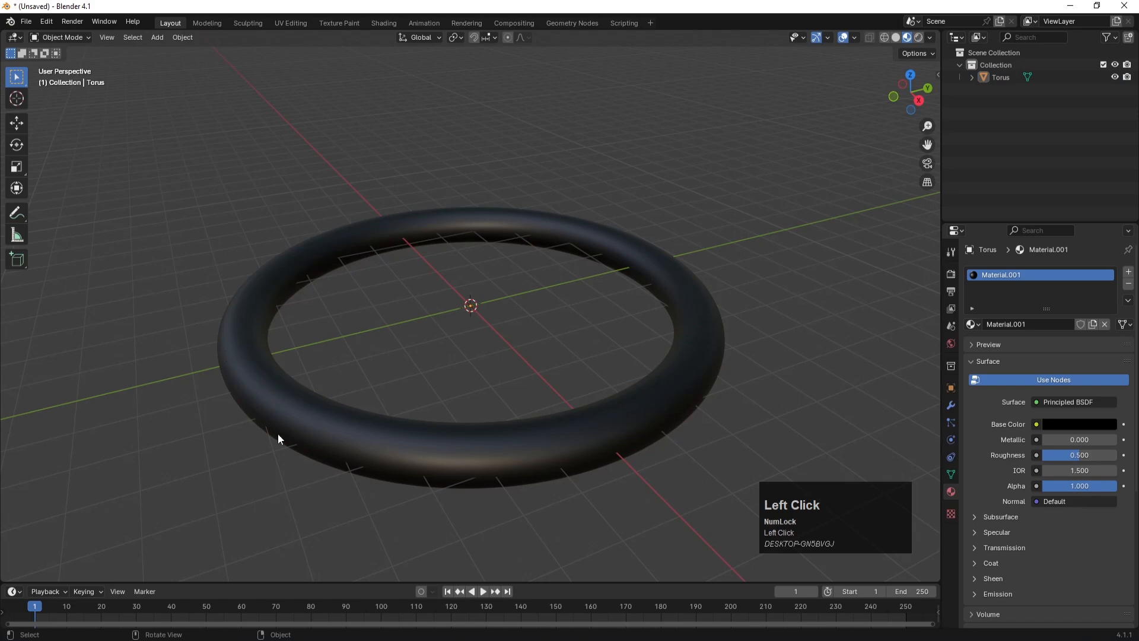
# - In face mode, randomly select part of the torus's faces using Select Random with a ratio of 0.143
pyautogui.click(297, 393)
pyautogui.press('Tab')
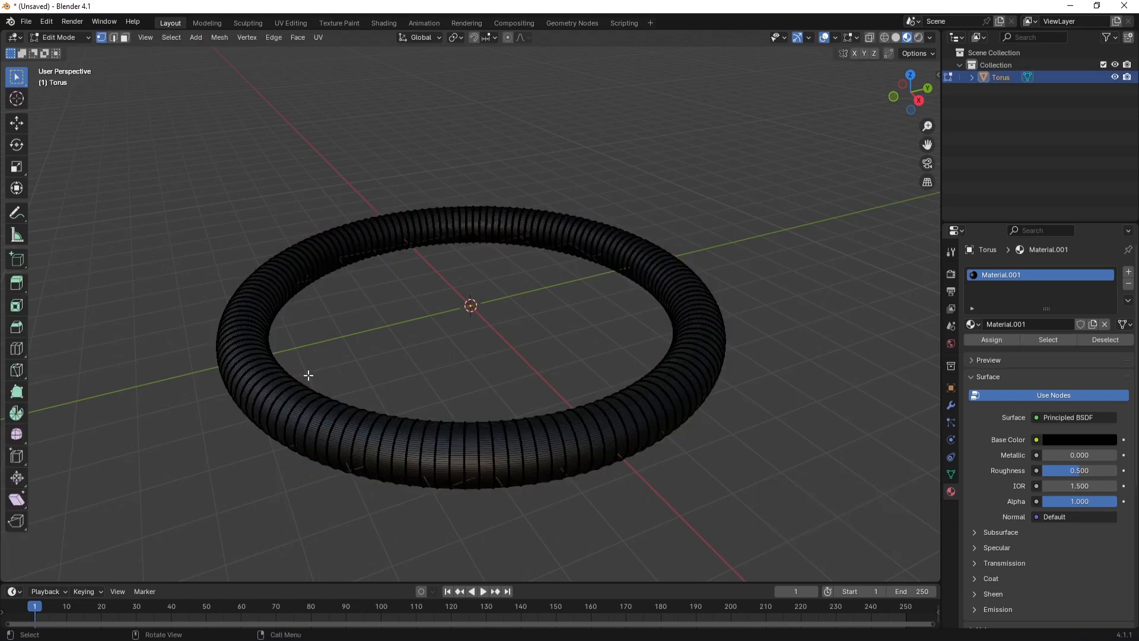
pyautogui.click(126, 39)
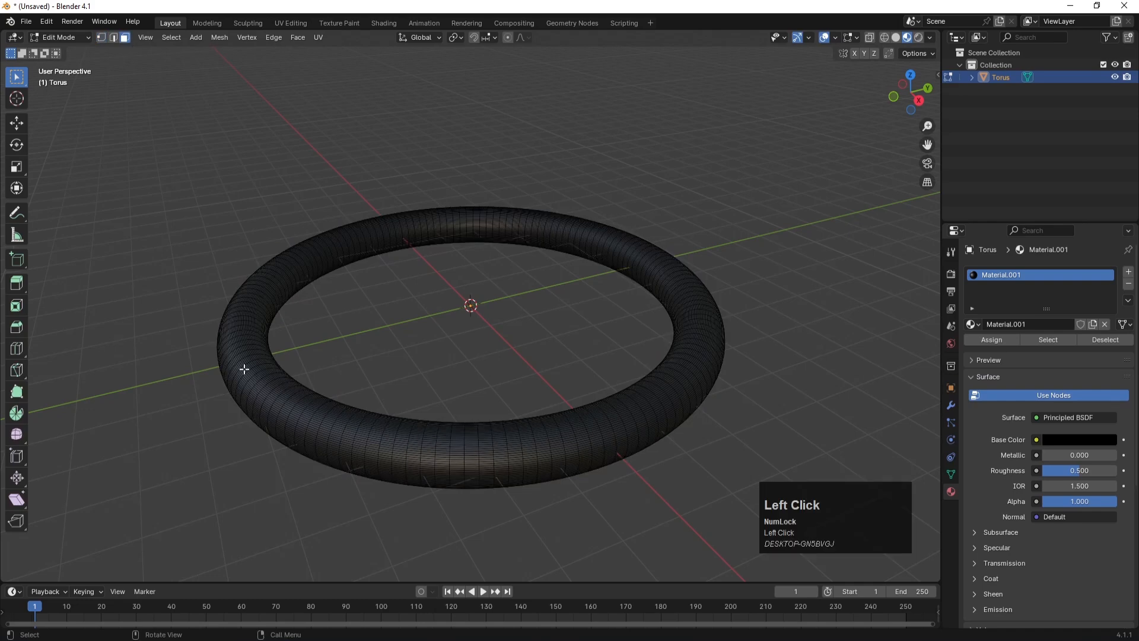
pyautogui.click(179, 39)
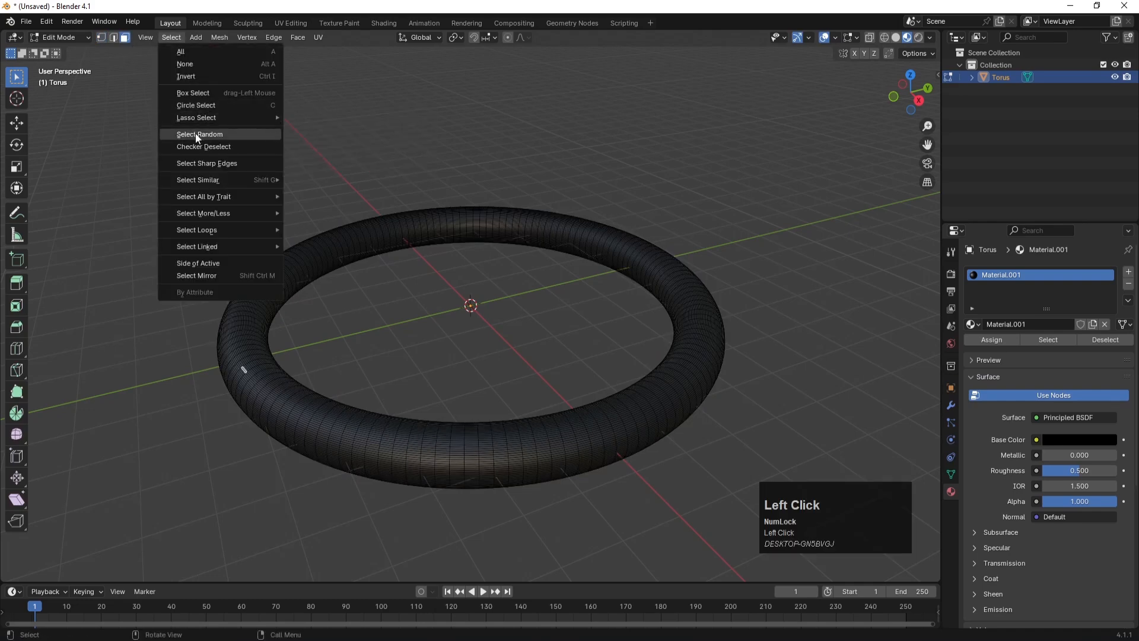
pyautogui.click(195, 133)
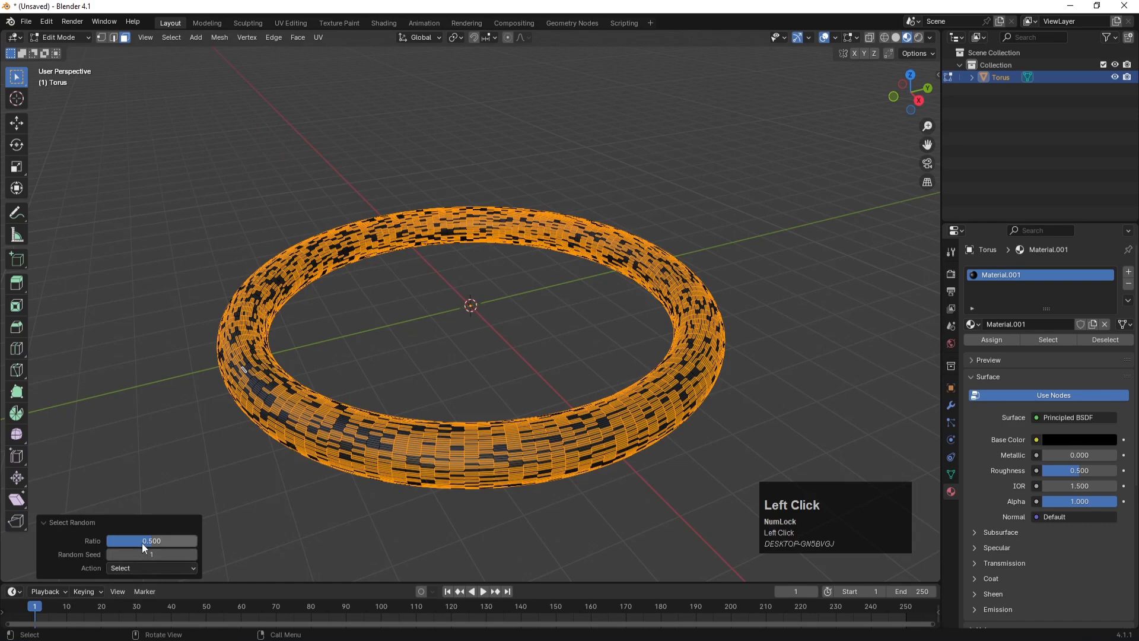
pyautogui.moveTo(145, 541); pyautogui.dragTo(119, 541)
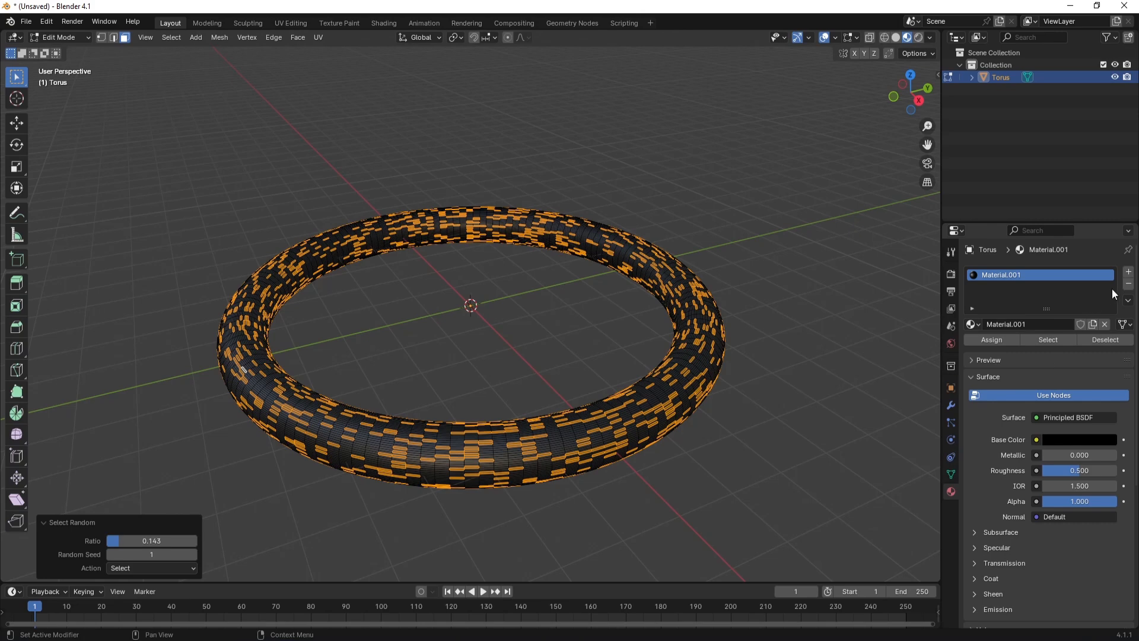
# - Add a second material slot with a new material and give it a cyan base color, hue 0.542 and saturation 1.000
pyautogui.click(1129, 272)
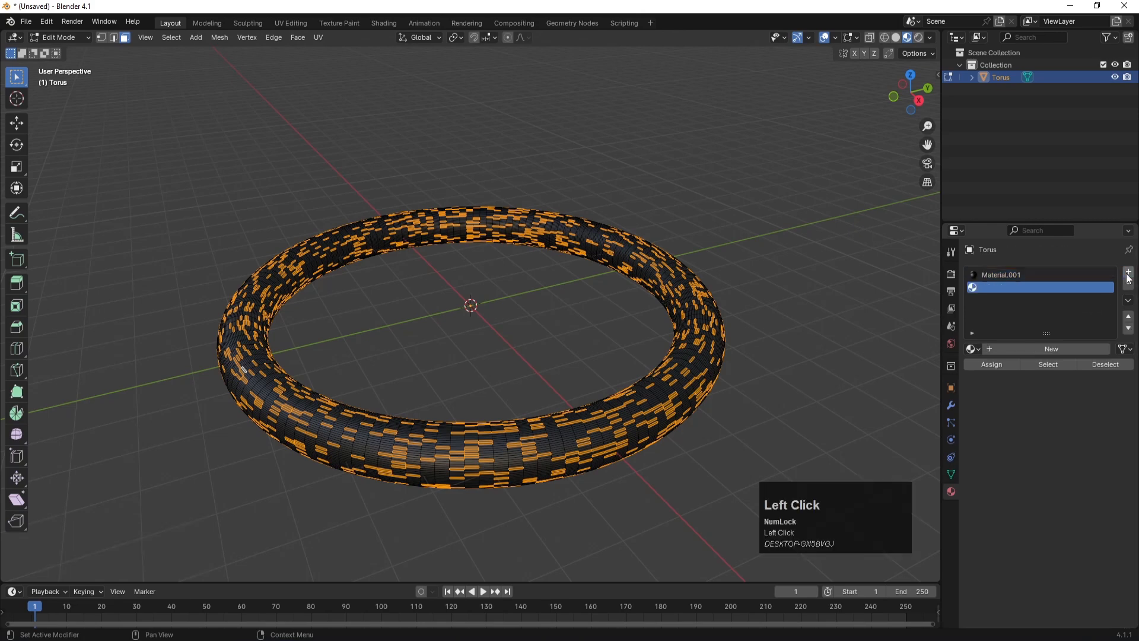
pyautogui.click(1002, 351)
pyautogui.click(1064, 465)
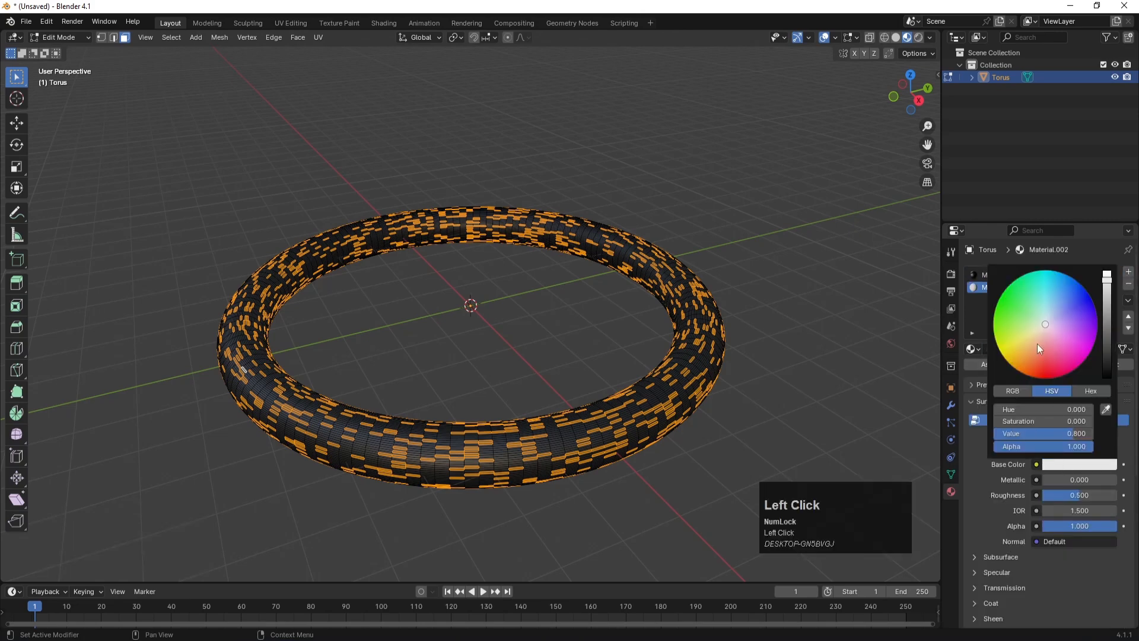
pyautogui.moveTo(1045, 334); pyautogui.dragTo(1052, 271)
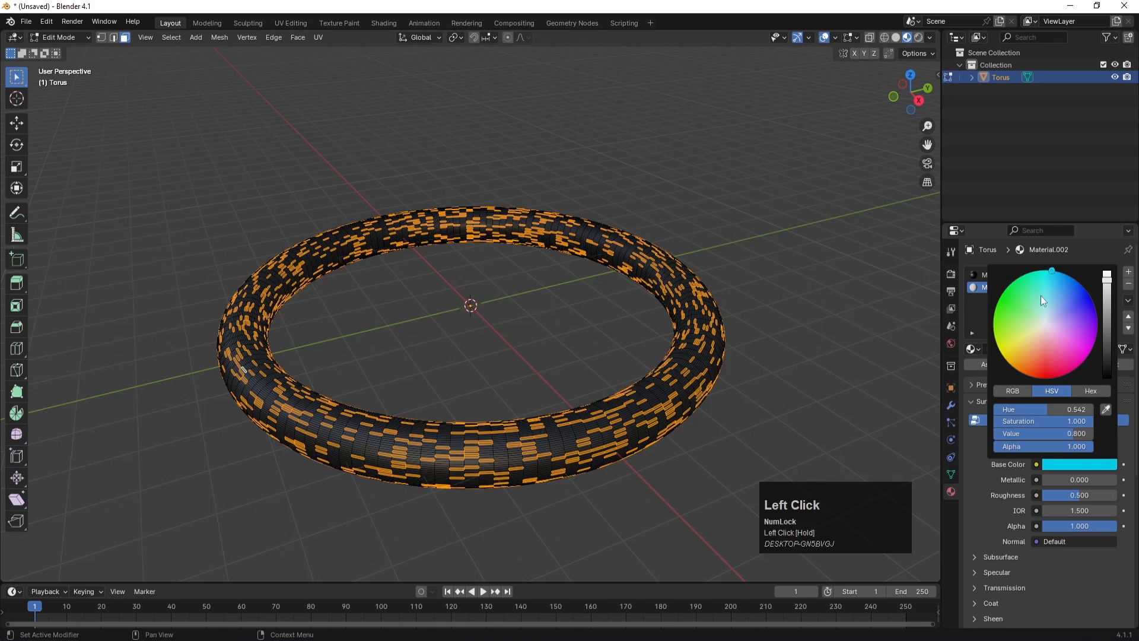
pyautogui.click(976, 308)
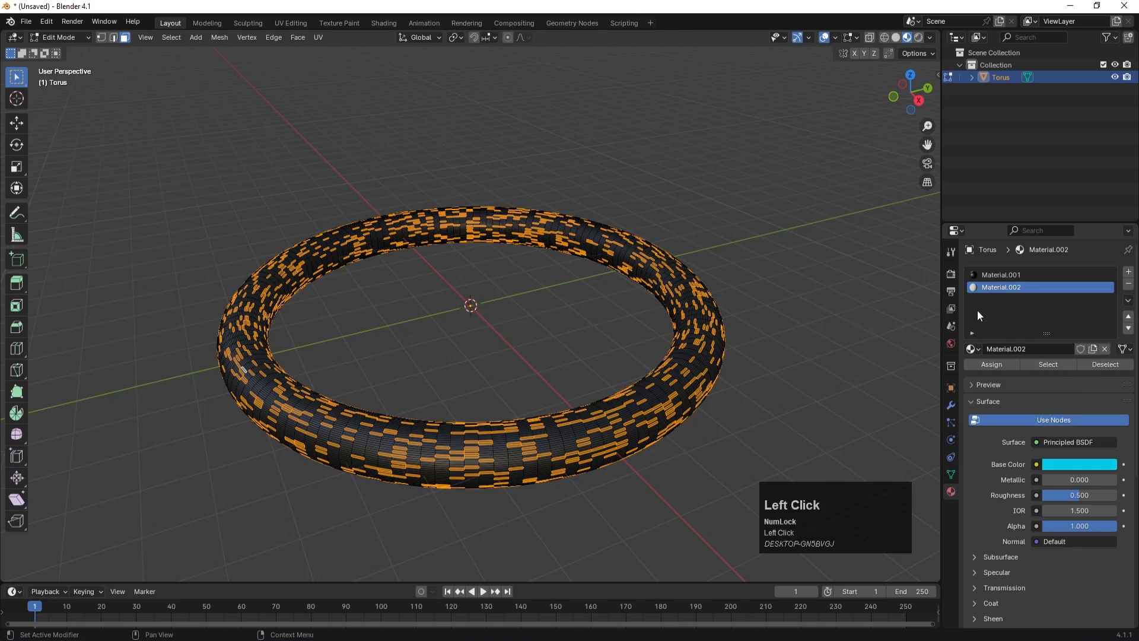
# - Assign the cyan material to the randomly selected faces and return to Object Mode
pyautogui.click(996, 363)
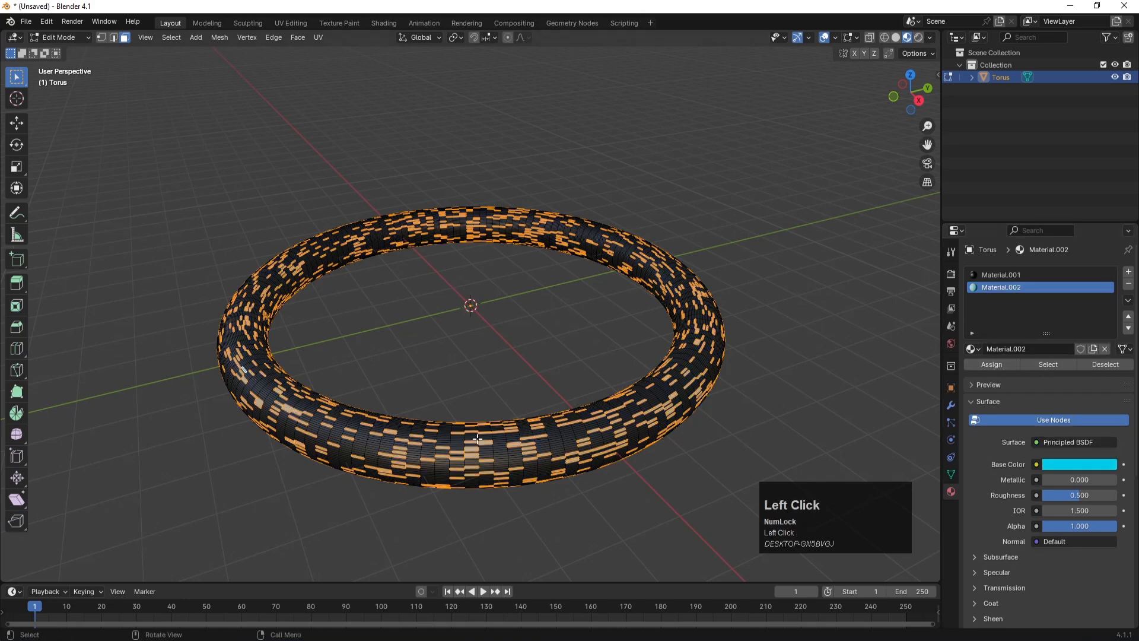
pyautogui.press('Tab')
pyautogui.click(497, 362)
pyautogui.scroll(-3, 350, 428)
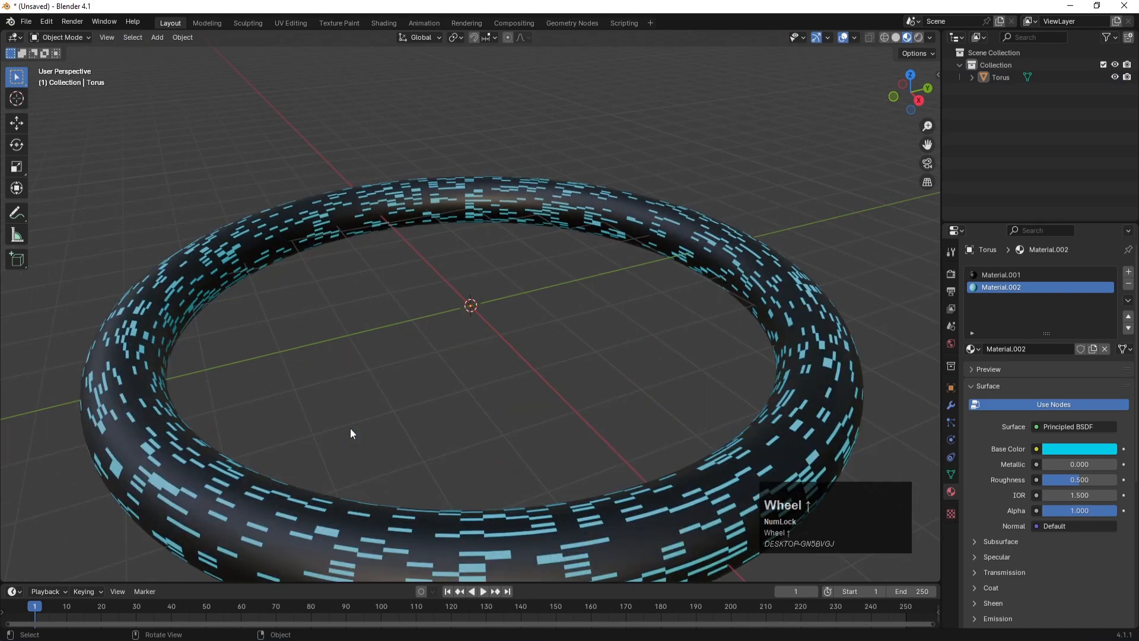
pyautogui.click(343, 323)
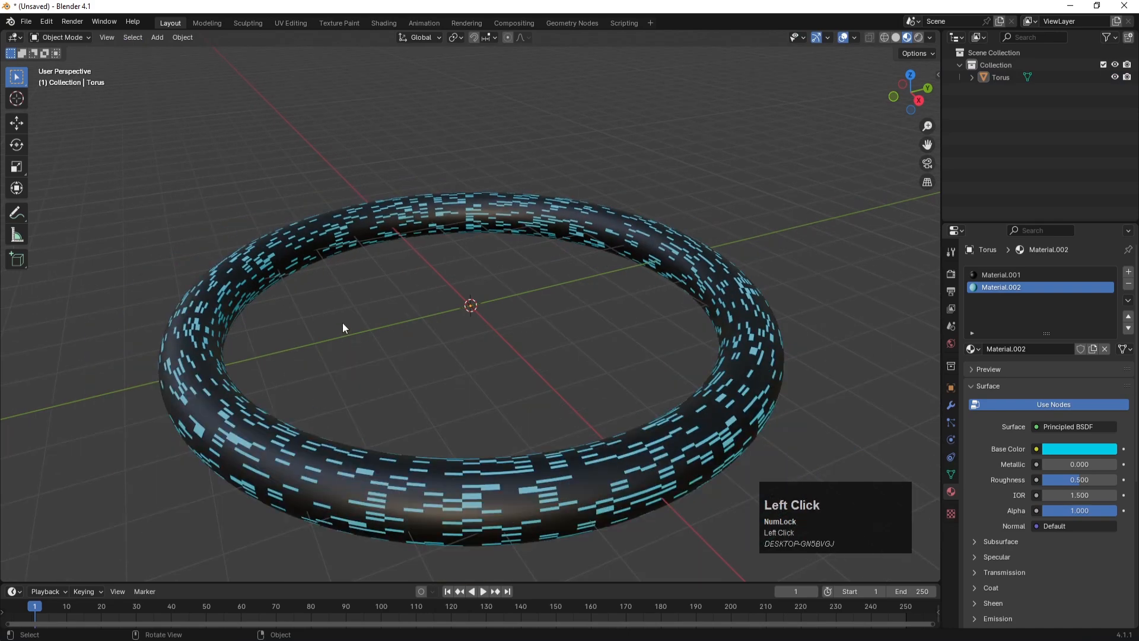
# - Set the emission color of the torus's cyan material to the same cyan as its base color
pyautogui.click(292, 249)
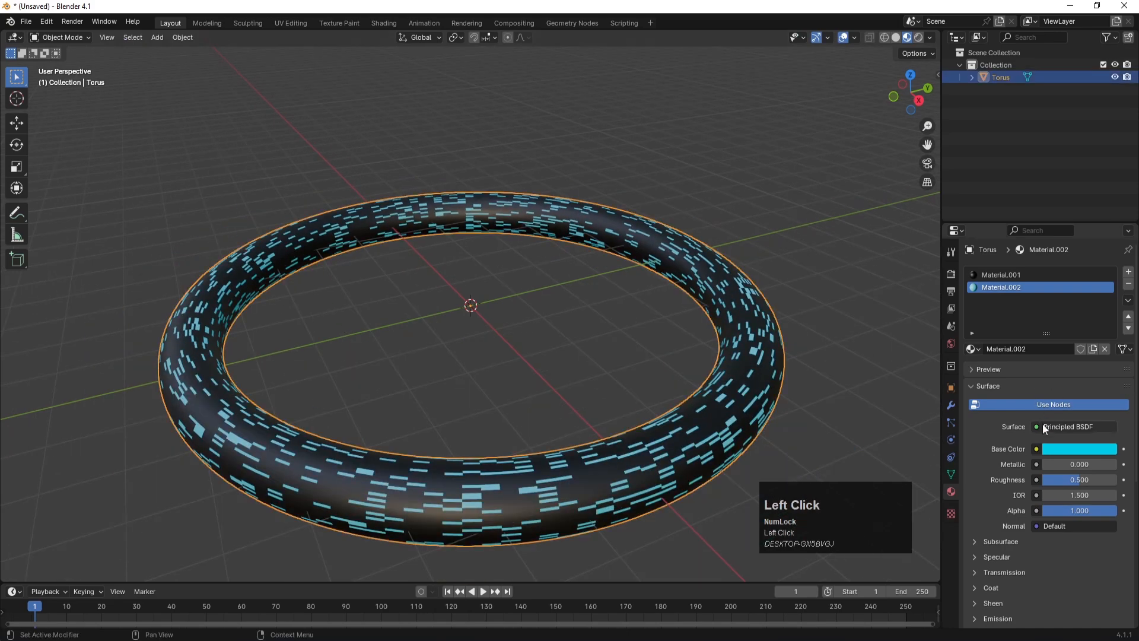
pyautogui.scroll(-1, 991, 558)
pyautogui.click(978, 594)
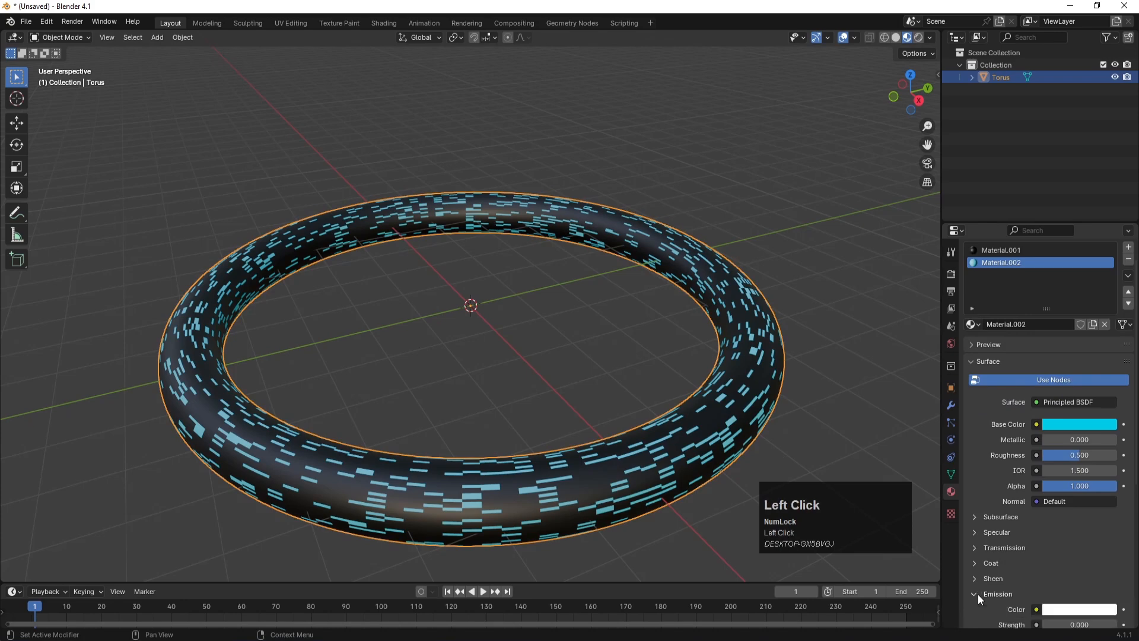
pyautogui.scroll(-2, 1009, 570)
pyautogui.click(1063, 560)
pyautogui.click(1055, 367)
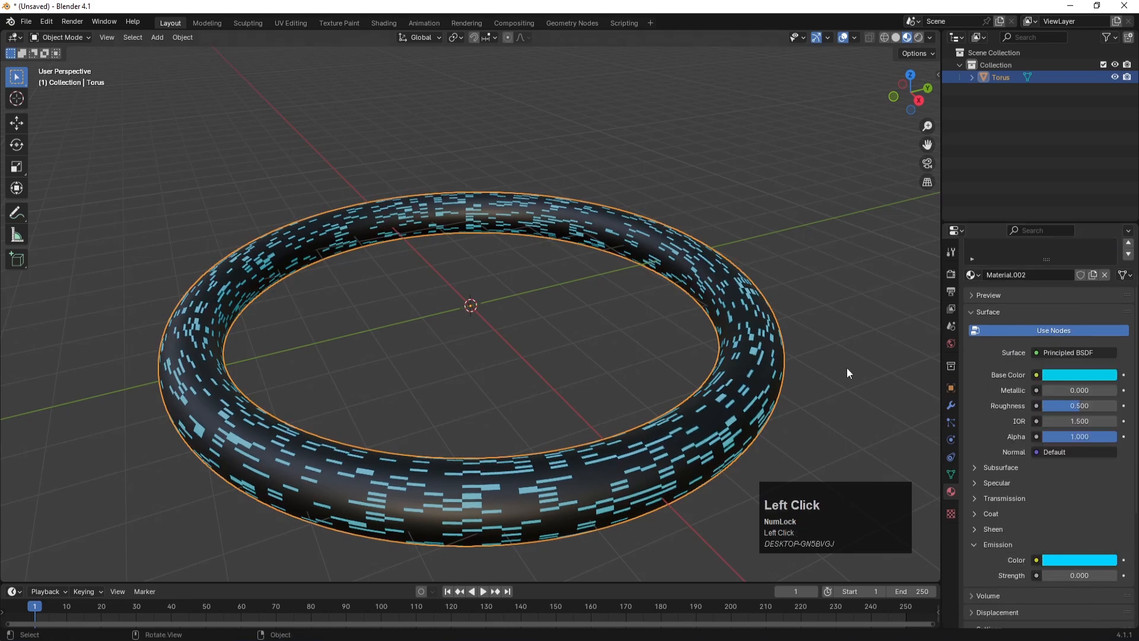
# - Switch the viewport to Rendered shading and raise the cyan material's emission strength to 2.500
pyautogui.press('z')
pyautogui.click(842, 294)
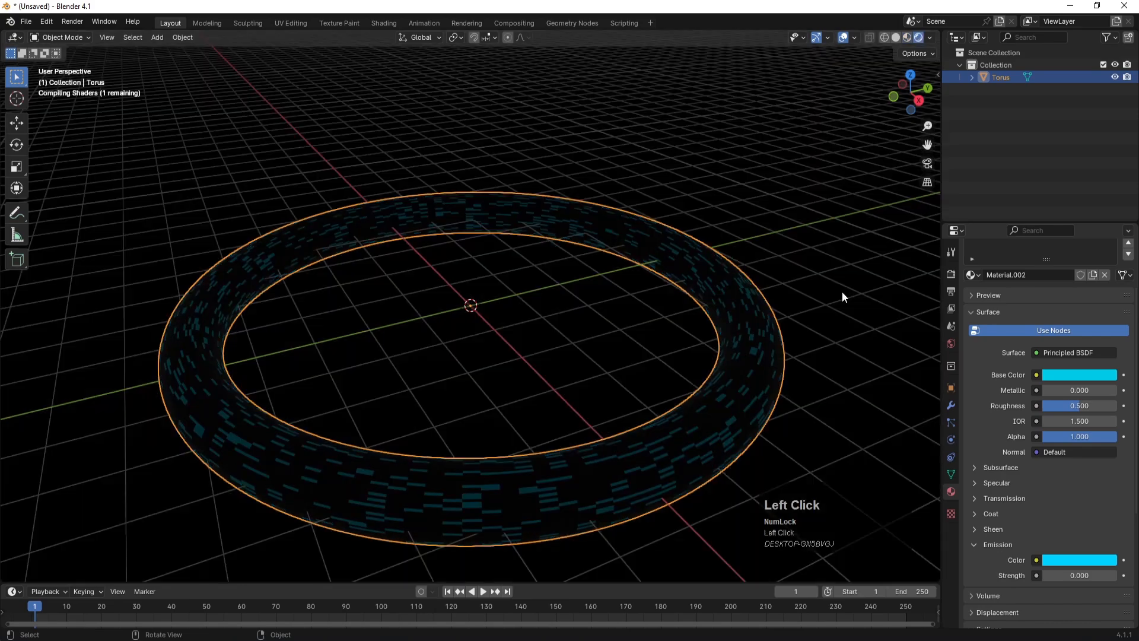
pyautogui.moveTo(1068, 574); pyautogui.dragTo(1097, 575)
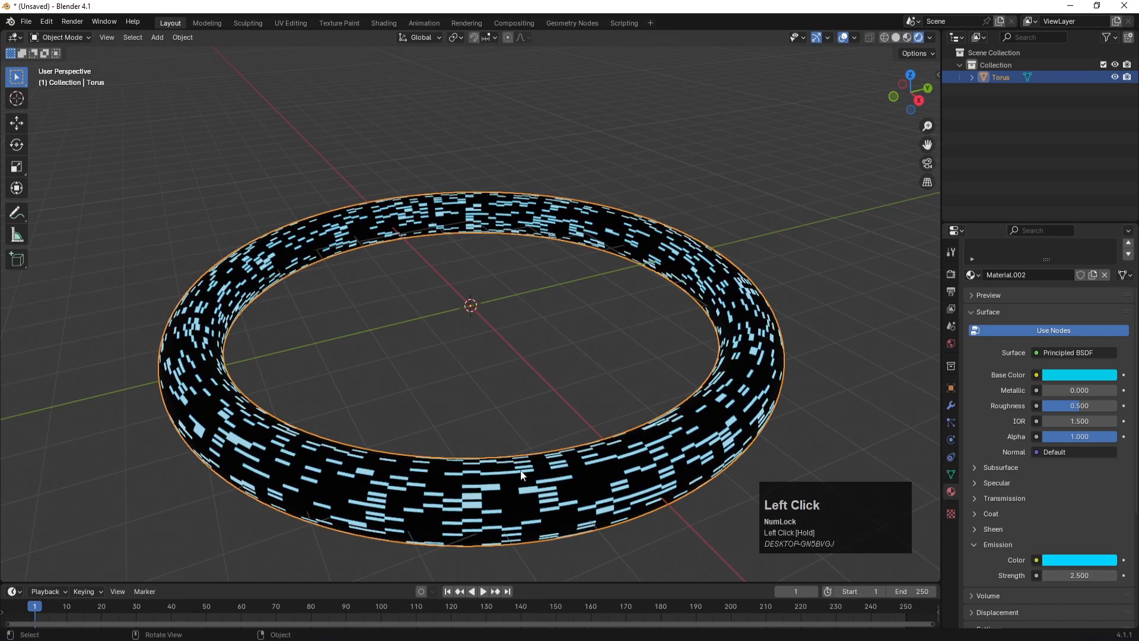
pyautogui.click(429, 390)
pyautogui.scroll(-2, 458, 411)
pyautogui.moveTo(406, 375)
pyautogui.mouseDown(button='middle')
pyautogui.moveTo(389, 376)
pyautogui.moveTo(396, 394)
pyautogui.mouseUp(button='middle')
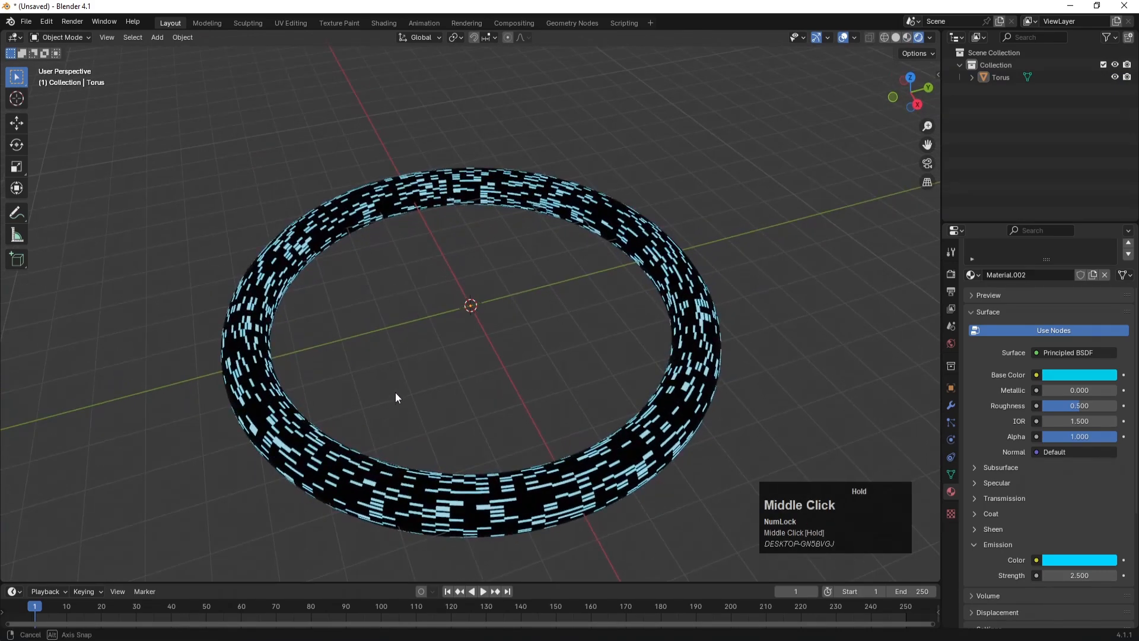
pyautogui.click(557, 375)
pyautogui.press('Tab')
pyautogui.click(555, 344)
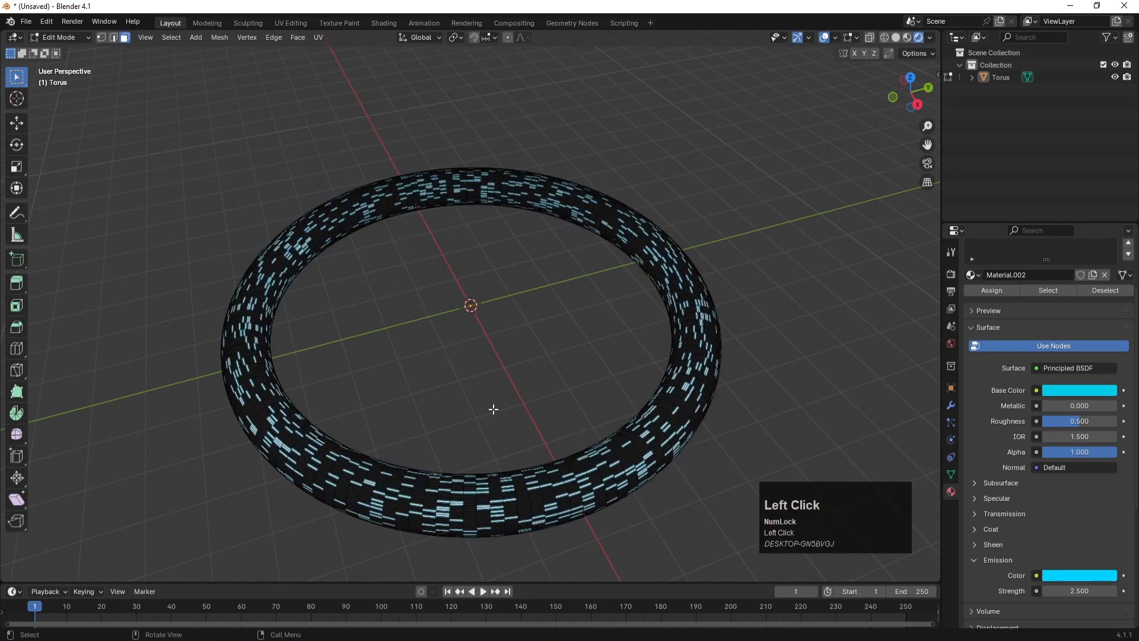
pyautogui.press('Tab')
pyautogui.click(329, 356)
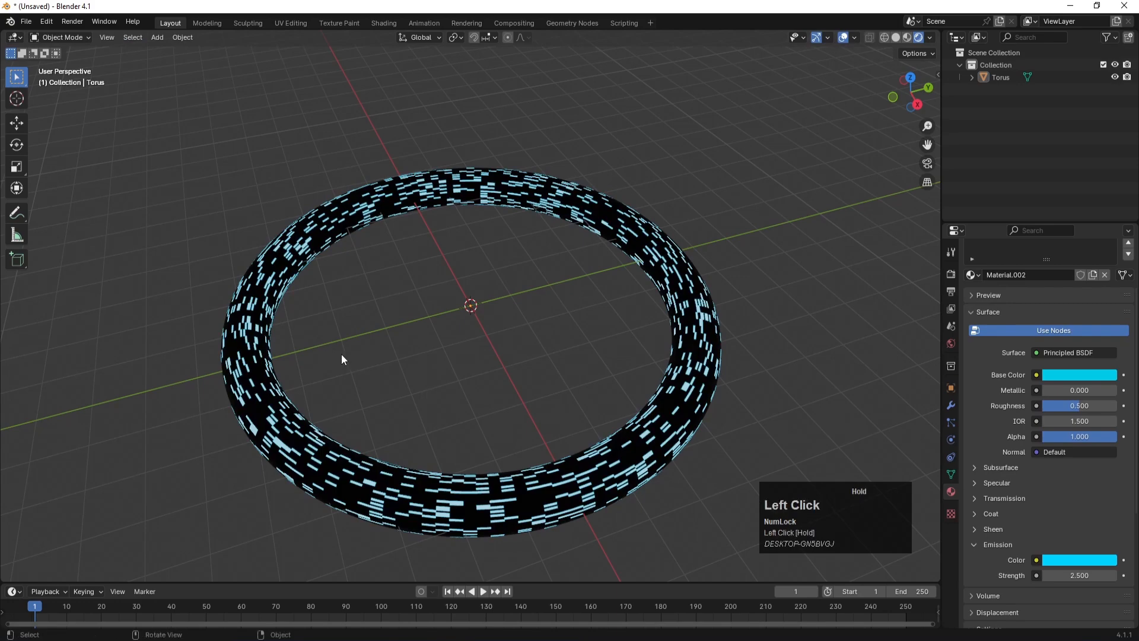
pyautogui.moveTo(389, 330); pyautogui.dragTo(404, 305, button='middle')
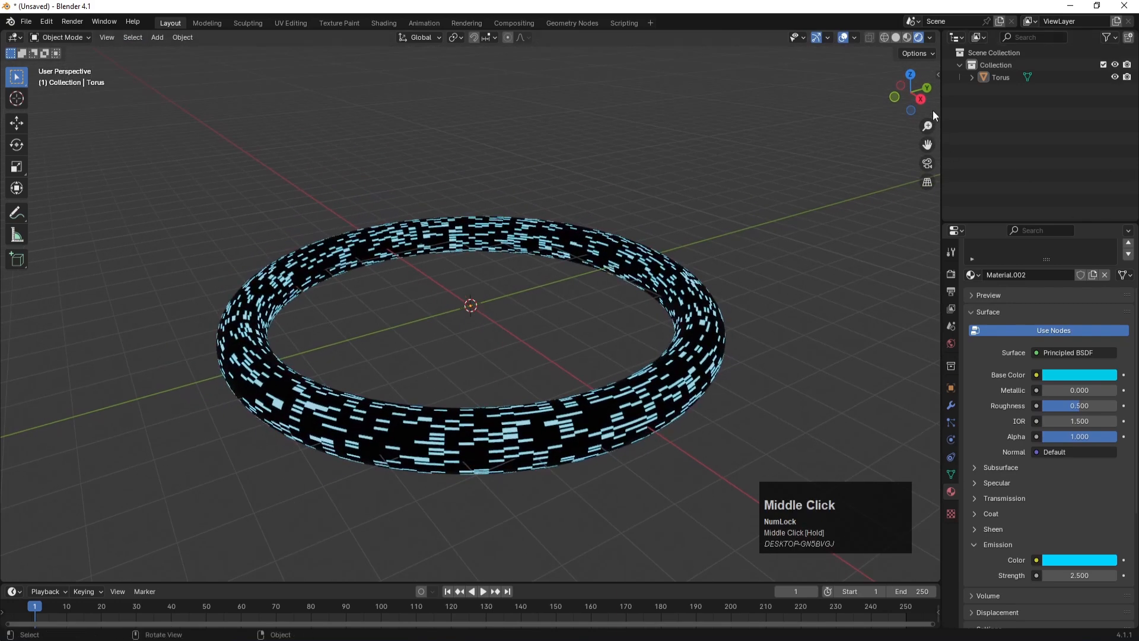
# - Duplicate the torus by copy and paste, and rename the copy "wireframe torus"
pyautogui.click(999, 76)
pyautogui.hotkey('ctrl', 'c')
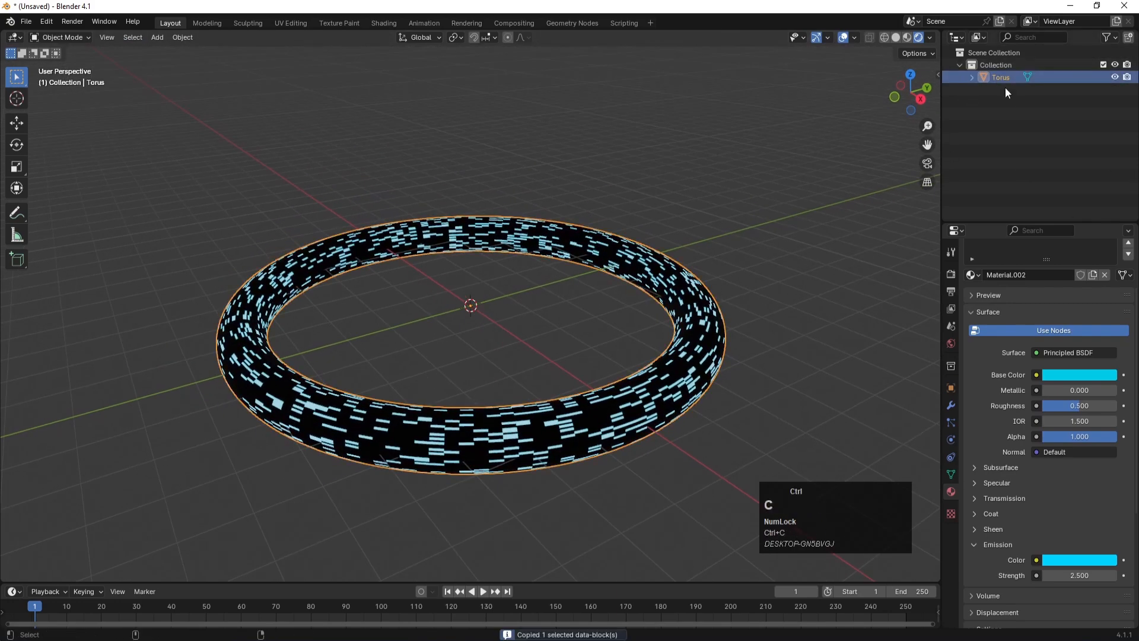
pyautogui.hotkey('ctrl', 'v')
pyautogui.click(1013, 116)
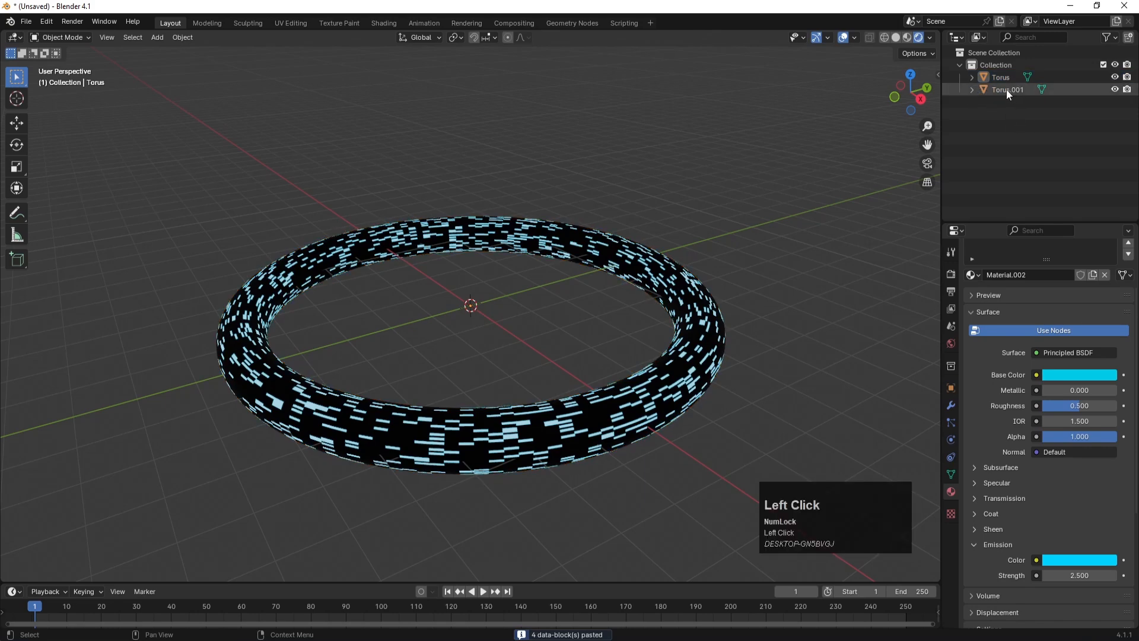
pyautogui.doubleClick(1007, 89)
pyautogui.write('wi')
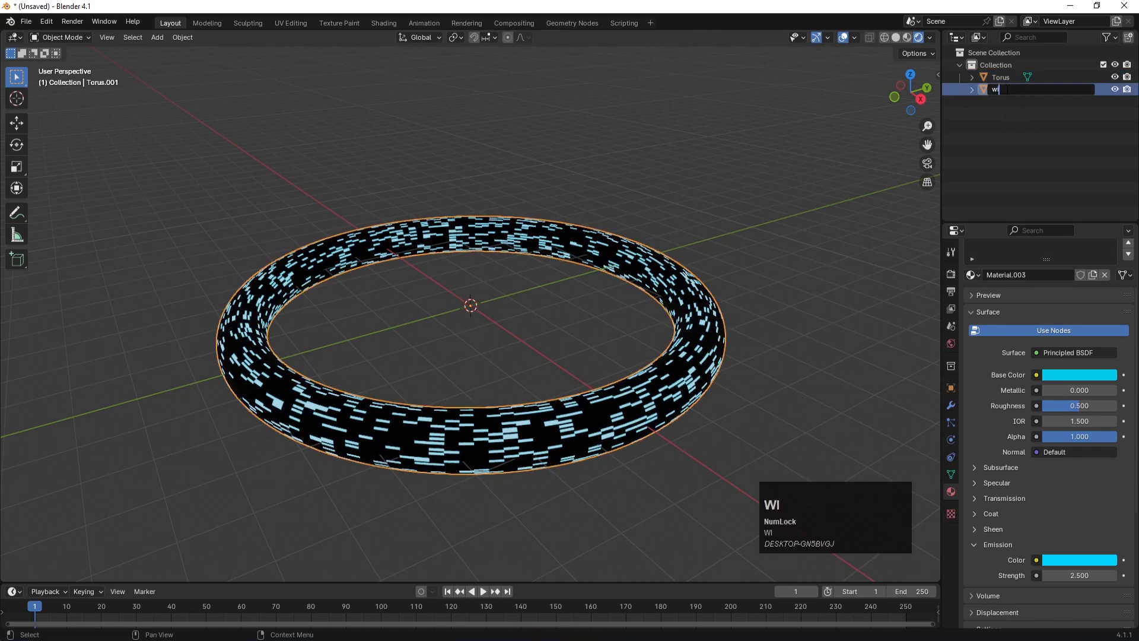
pyautogui.write('reframe torus')
pyautogui.press('Return')
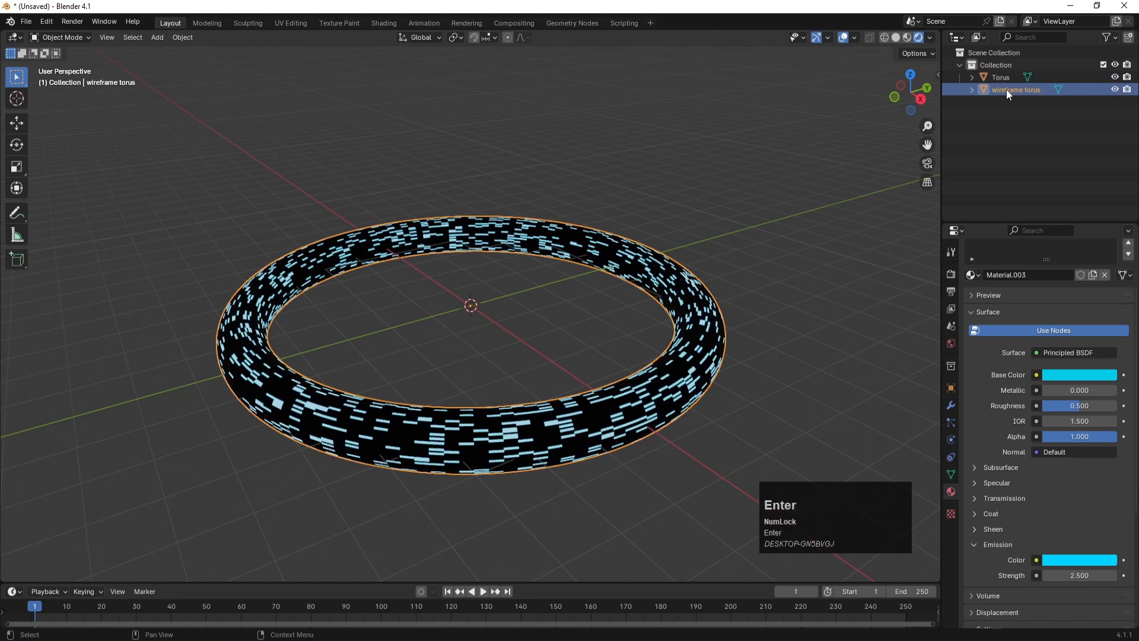
# - Add a Wireframe modifier to the wireframe torus and deselect the object
pyautogui.click(991, 318)
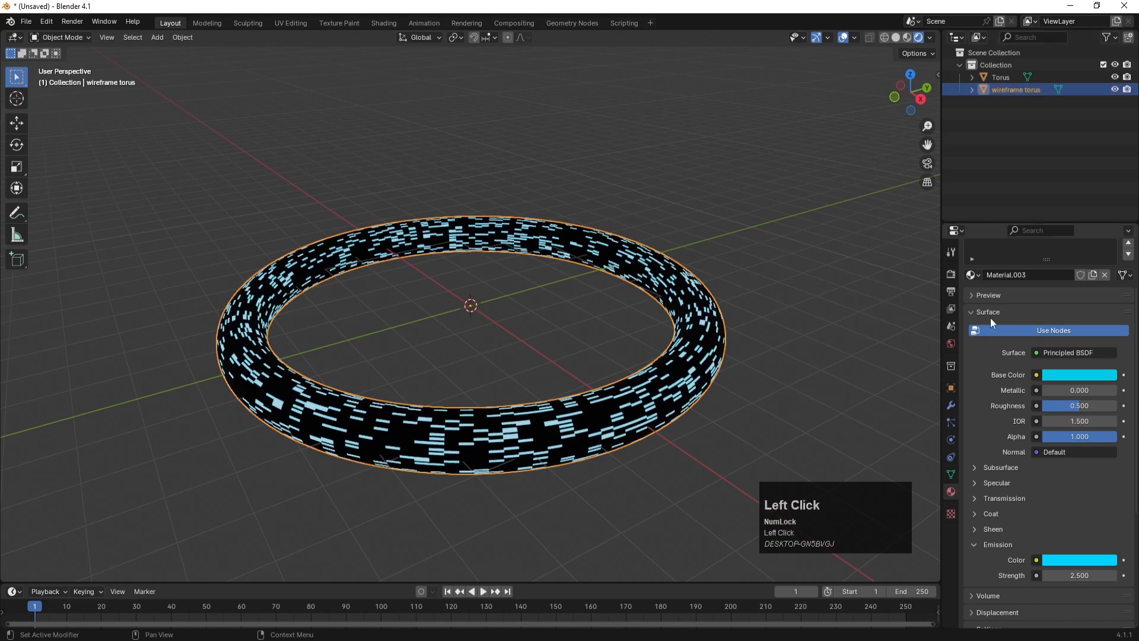
pyautogui.click(951, 405)
pyautogui.click(998, 272)
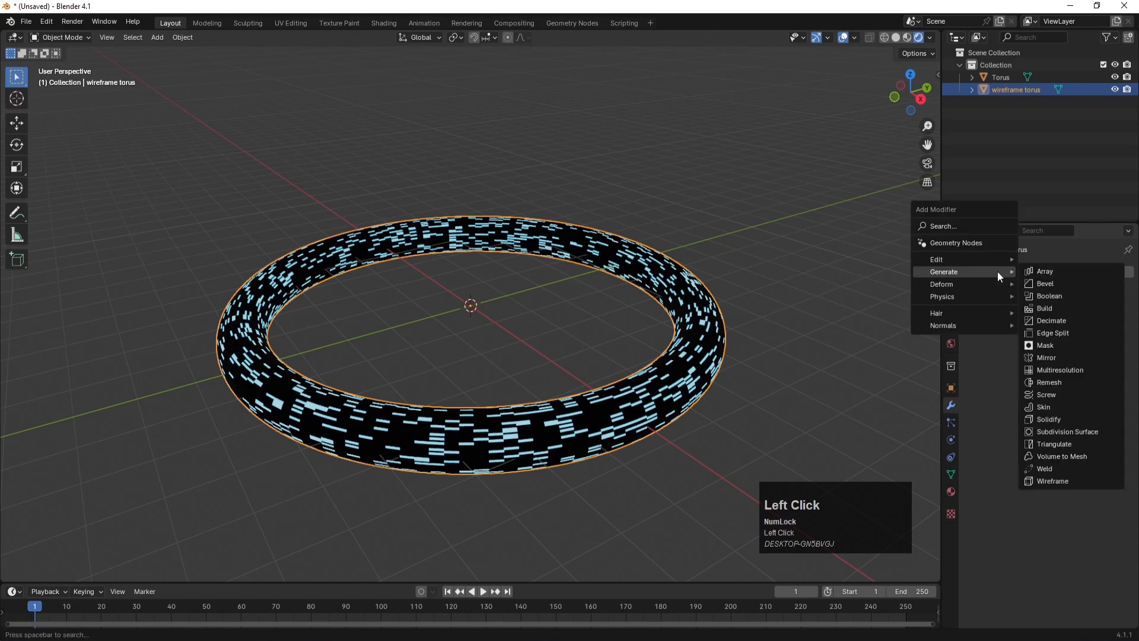
pyautogui.click(1053, 481)
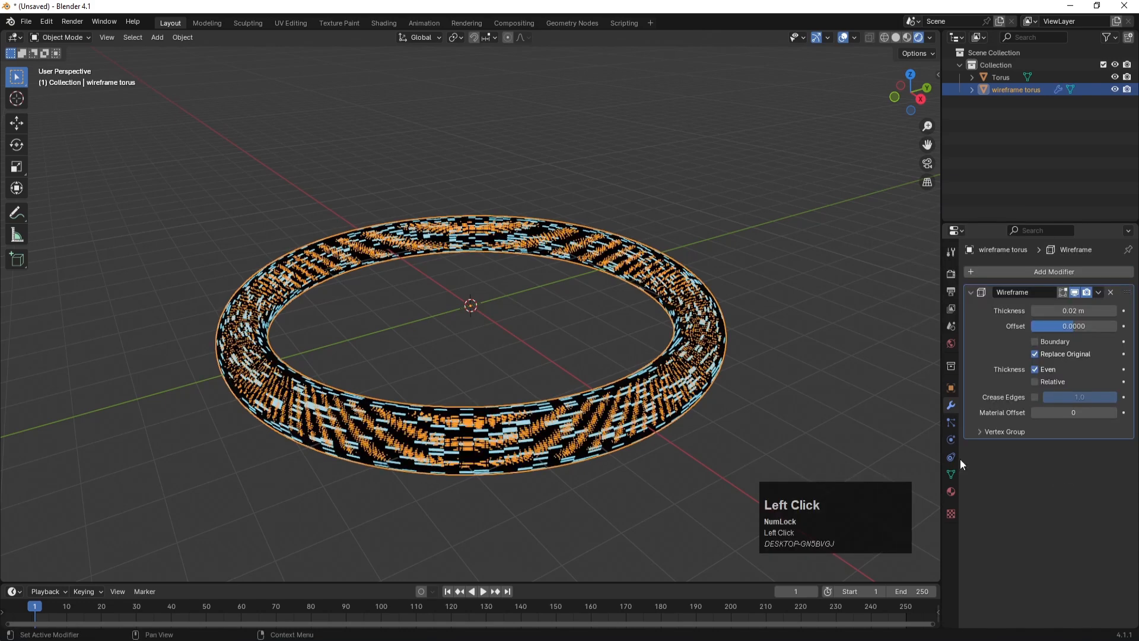
pyautogui.click(338, 324)
# - Hide the original torus in the viewport and inspect the wireframe torus's open mesh from up close
pyautogui.click(1115, 77)
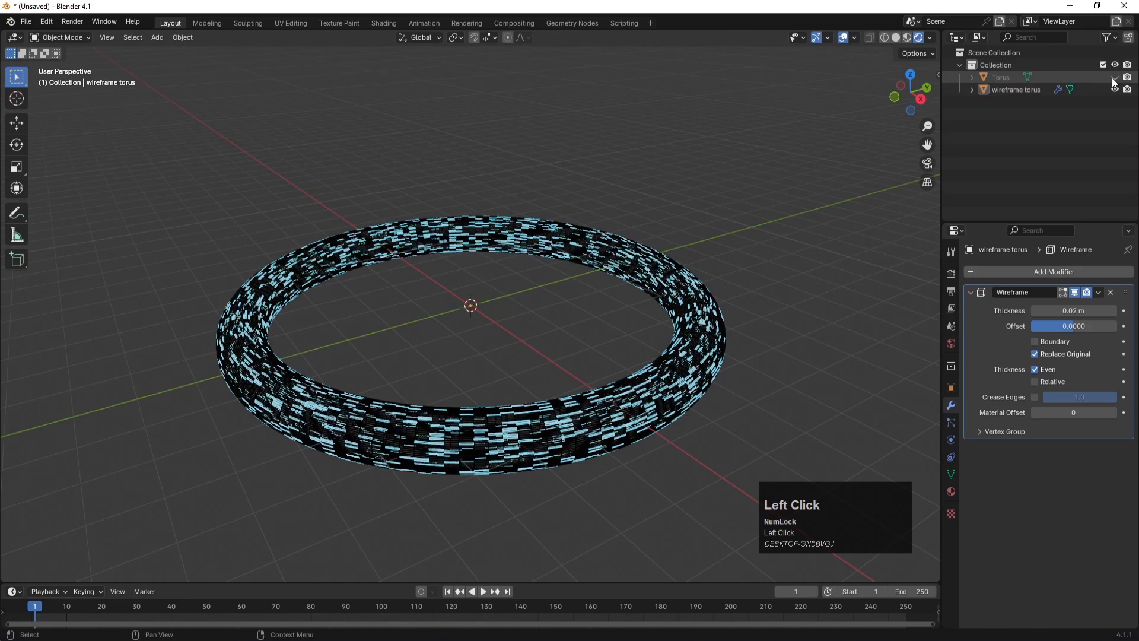
pyautogui.scroll(5, 324, 387)
pyautogui.moveTo(299, 408); pyautogui.dragTo(350, 357, button='middle')
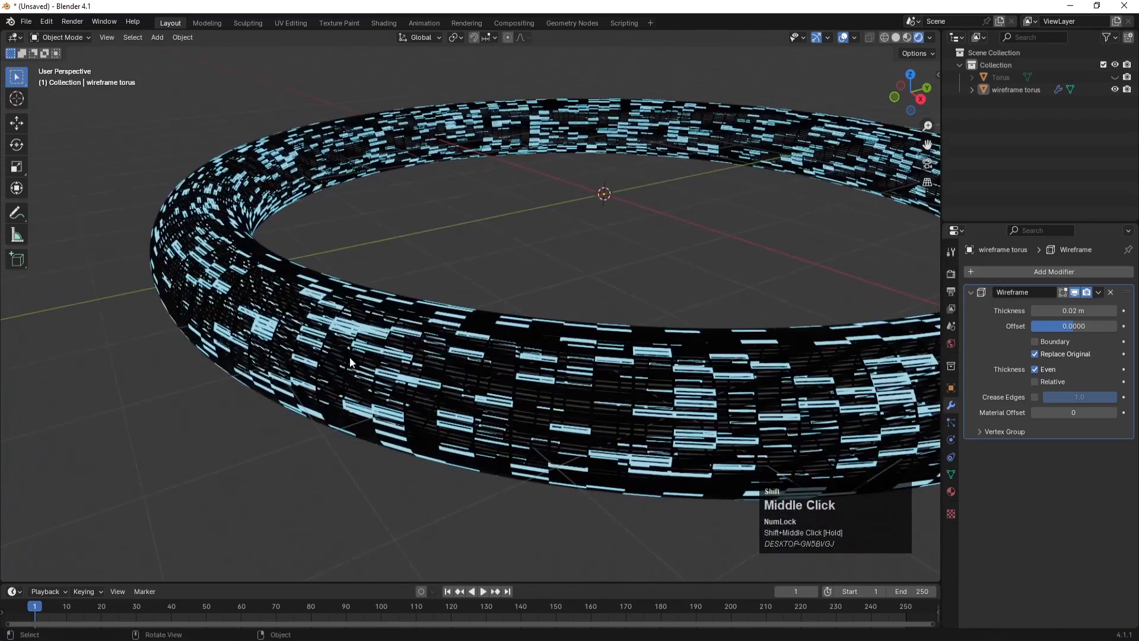
pyautogui.scroll(4, 294, 374)
pyautogui.scroll(3, 264, 373)
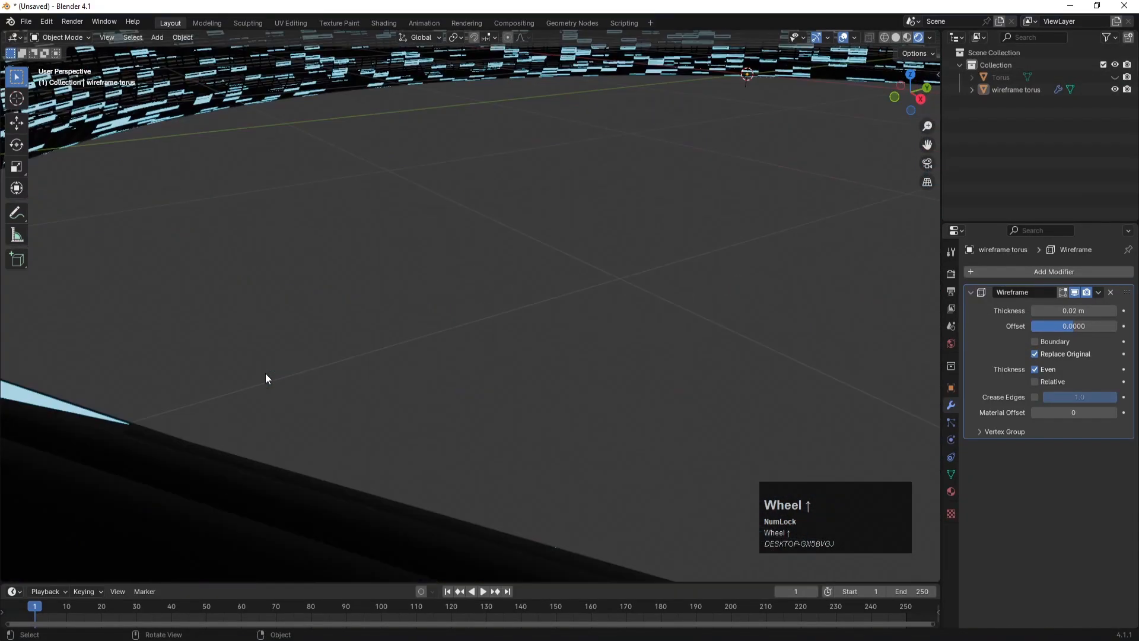
pyautogui.keyDown('shift'); pyautogui.moveTo(236, 338); pyautogui.dragTo(135, 318, button='middle'); pyautogui.keyUp('shift')
pyautogui.scroll(-3, 154, 311)
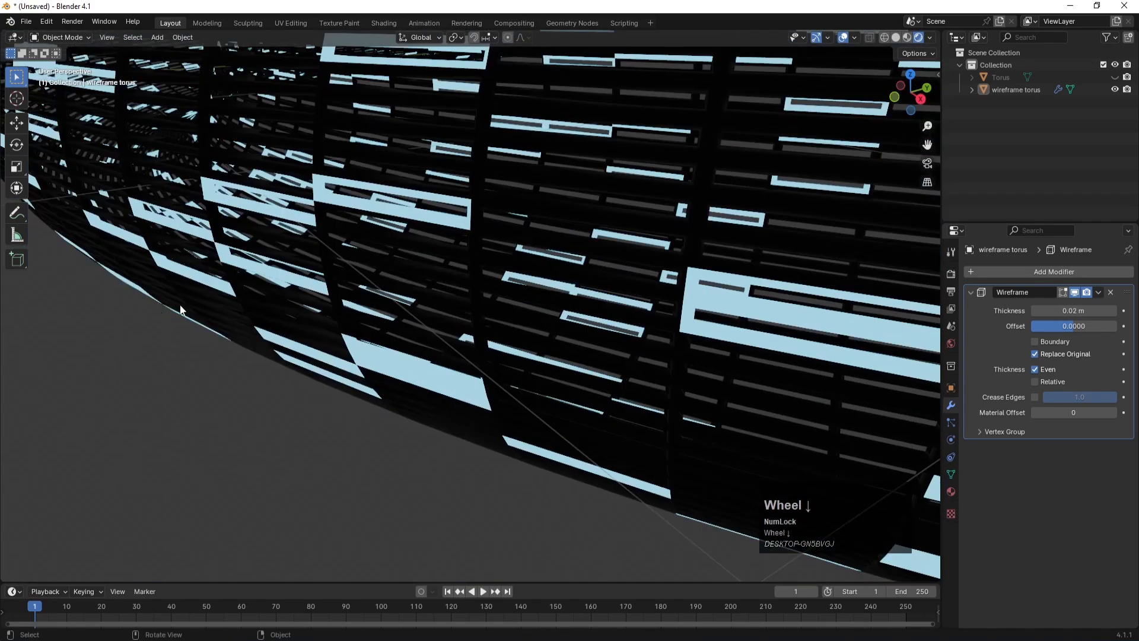
pyautogui.moveTo(305, 264); pyautogui.dragTo(420, 221, button='middle')
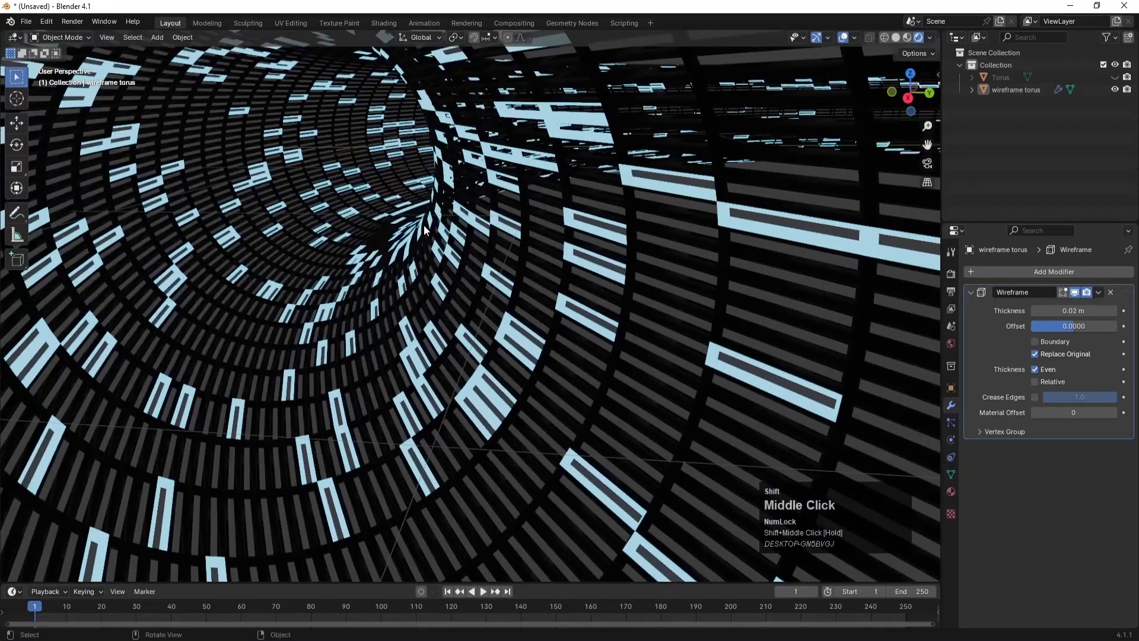
# - Show the original torus again to compare it with the wireframe copy, and hide it once more
pyautogui.click(1115, 77)
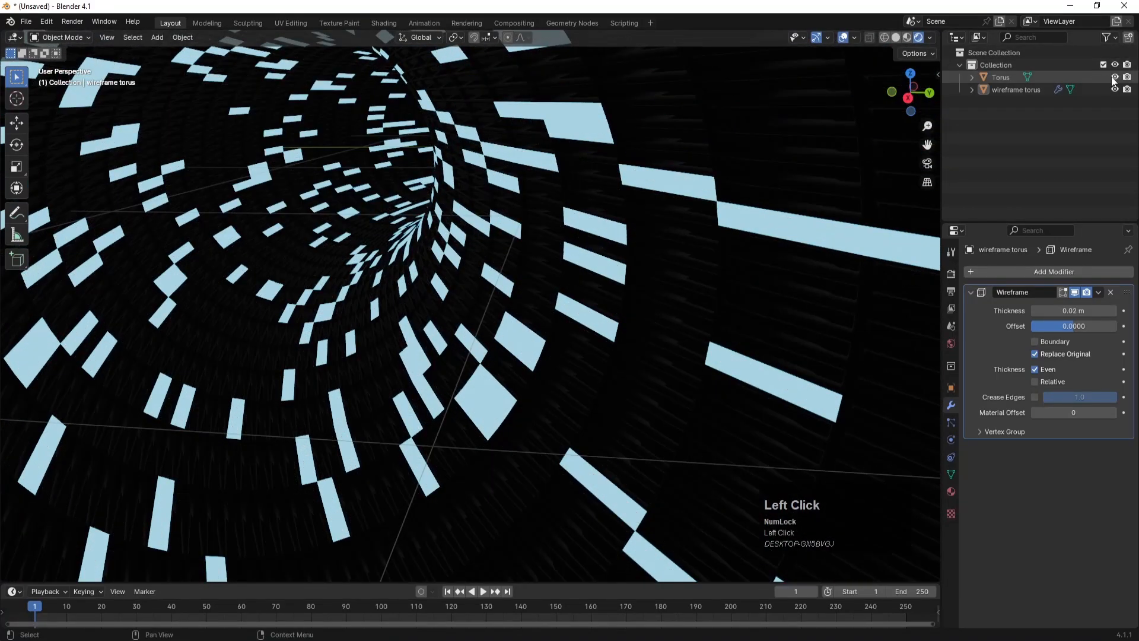
pyautogui.scroll(-6, 494, 290)
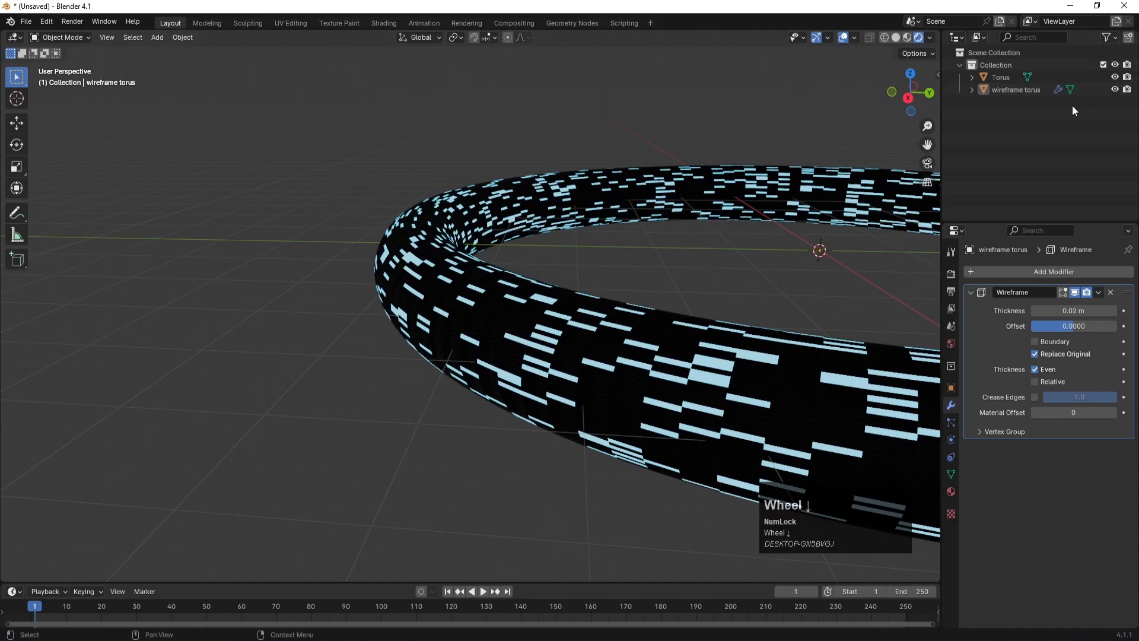
pyautogui.click(1115, 78)
pyautogui.scroll(-3, 486, 272)
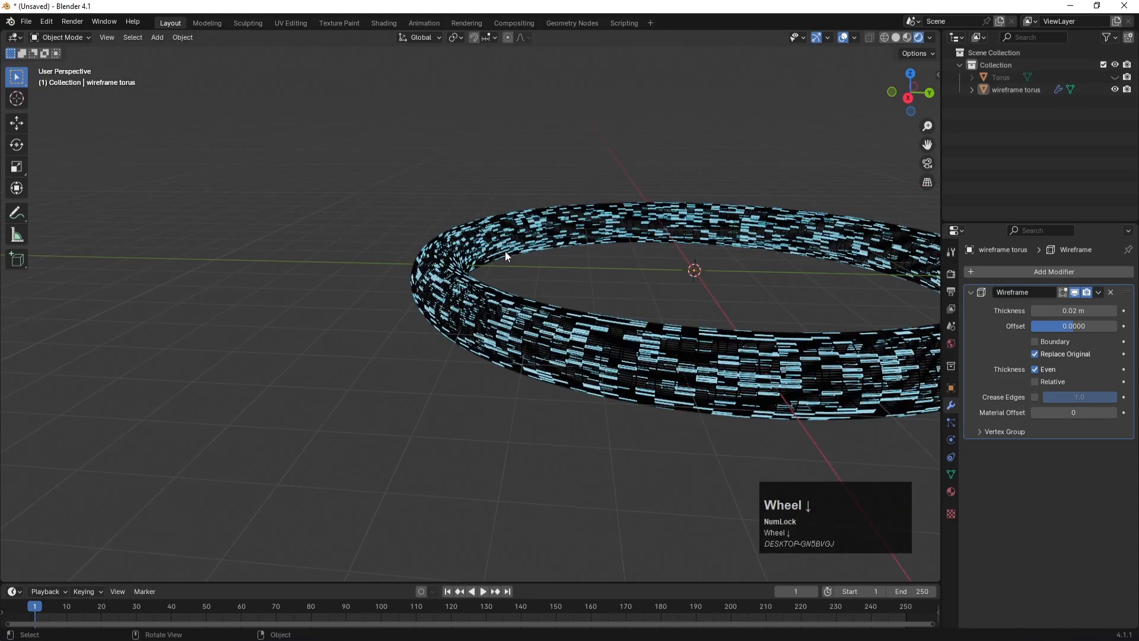
pyautogui.moveTo(505, 251); pyautogui.dragTo(599, 230, button='middle')
pyautogui.keyDown('shift'); pyautogui.moveTo(613, 186); pyautogui.dragTo(501, 287, button='middle'); pyautogui.keyUp('shift')
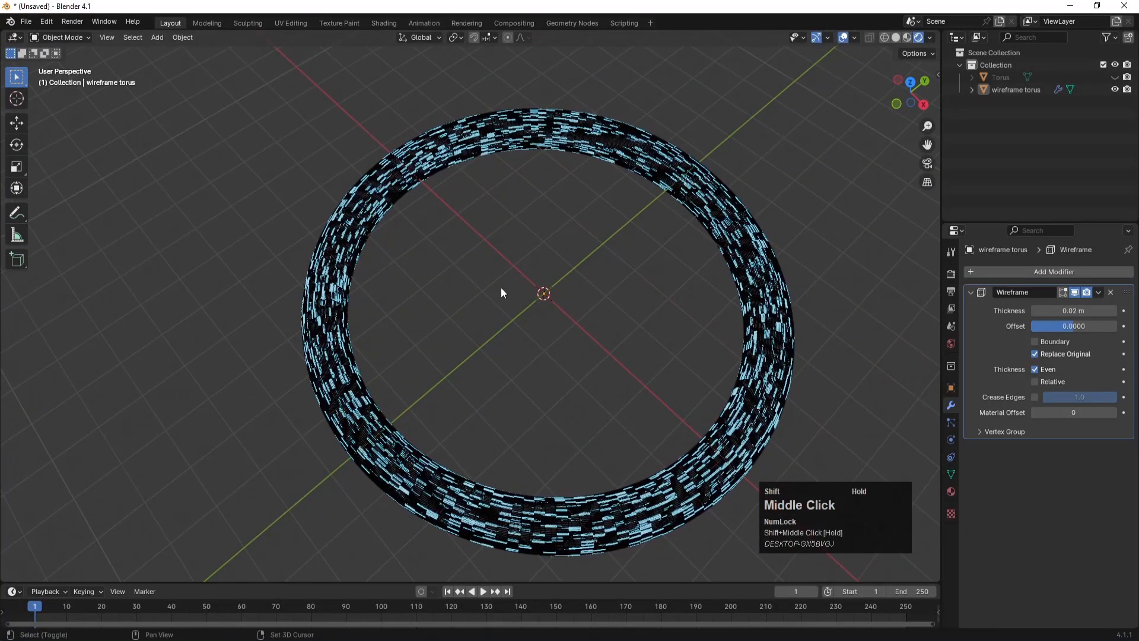
pyautogui.scroll(-2, 531, 320)
pyautogui.hotkey('shift', 'a')
pyautogui.moveTo(532, 320)
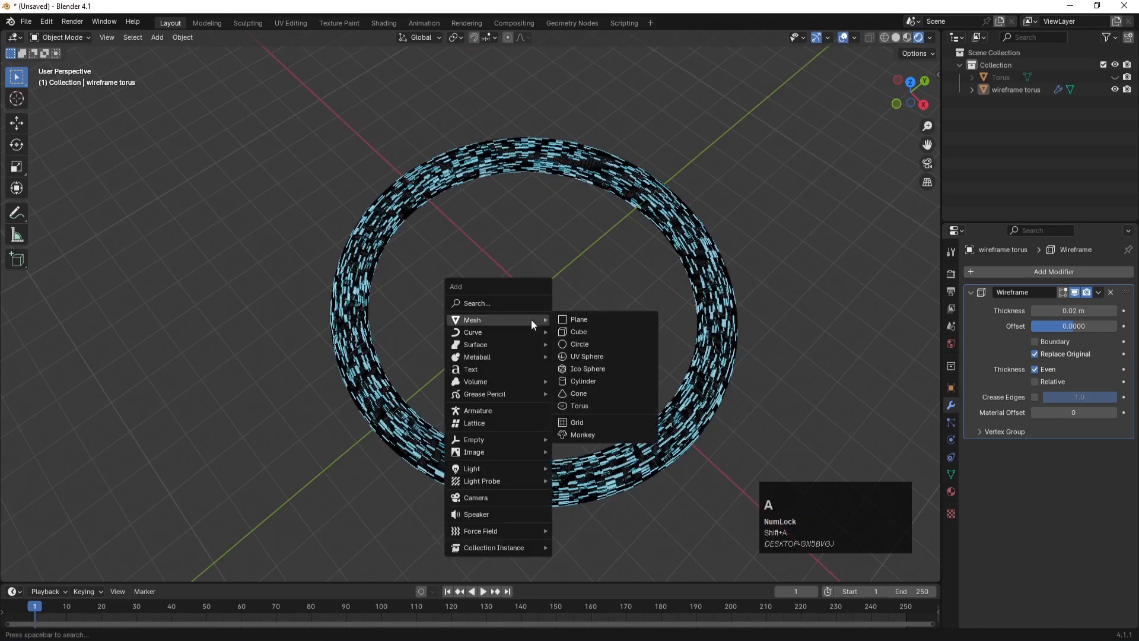
pyautogui.click(602, 356)
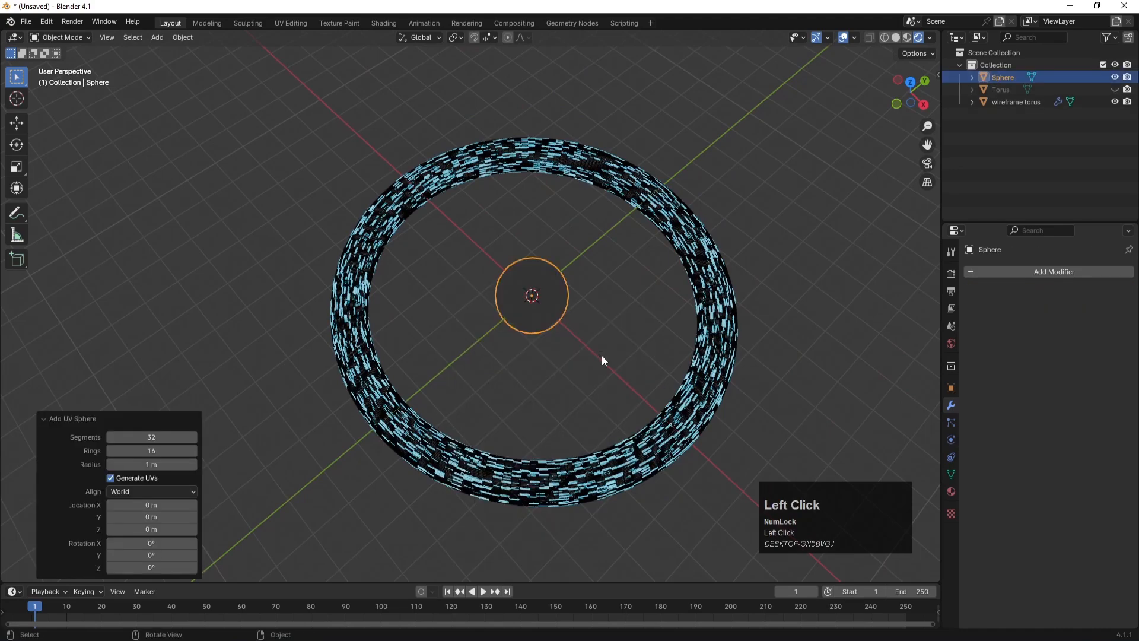
pyautogui.moveTo(602, 360); pyautogui.dragTo(556, 304, button='middle')
pyautogui.click(950, 492)
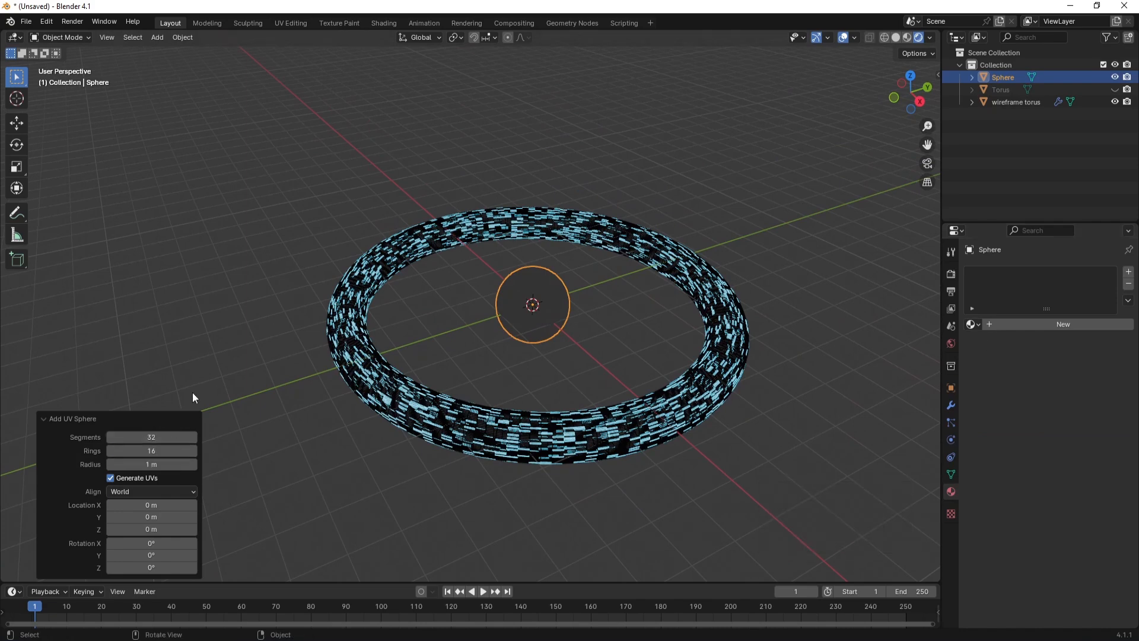
pyautogui.click(554, 290)
pyautogui.press('Delete')
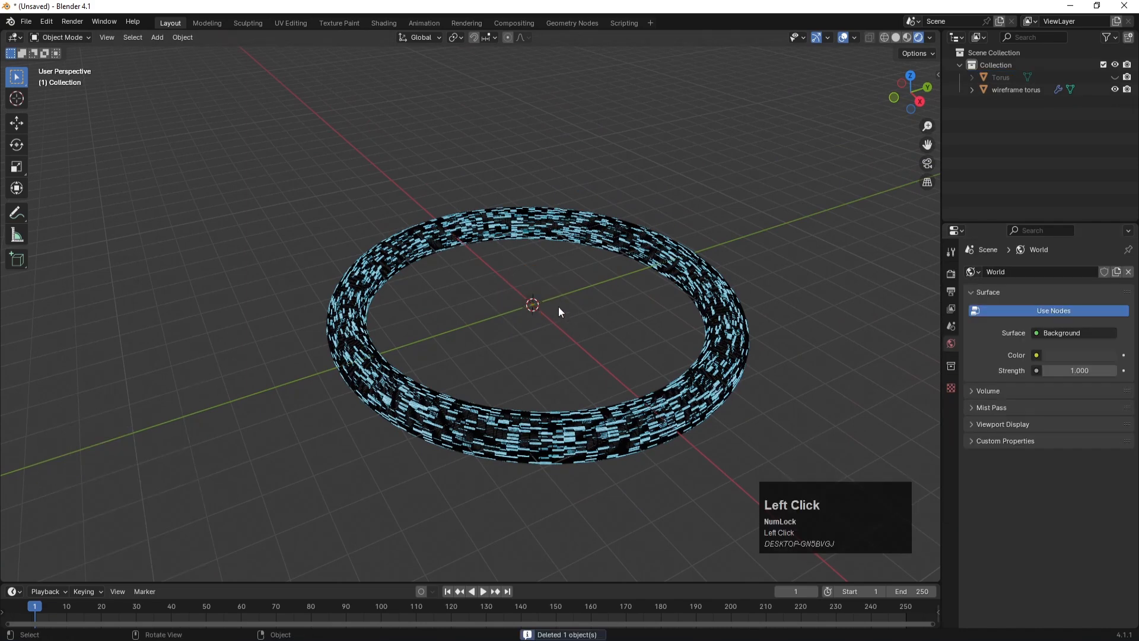
# - Switch the viewport to Solid shading and add a UV sphere at the center of the wireframe torus
pyautogui.press('z')
pyautogui.click(569, 317)
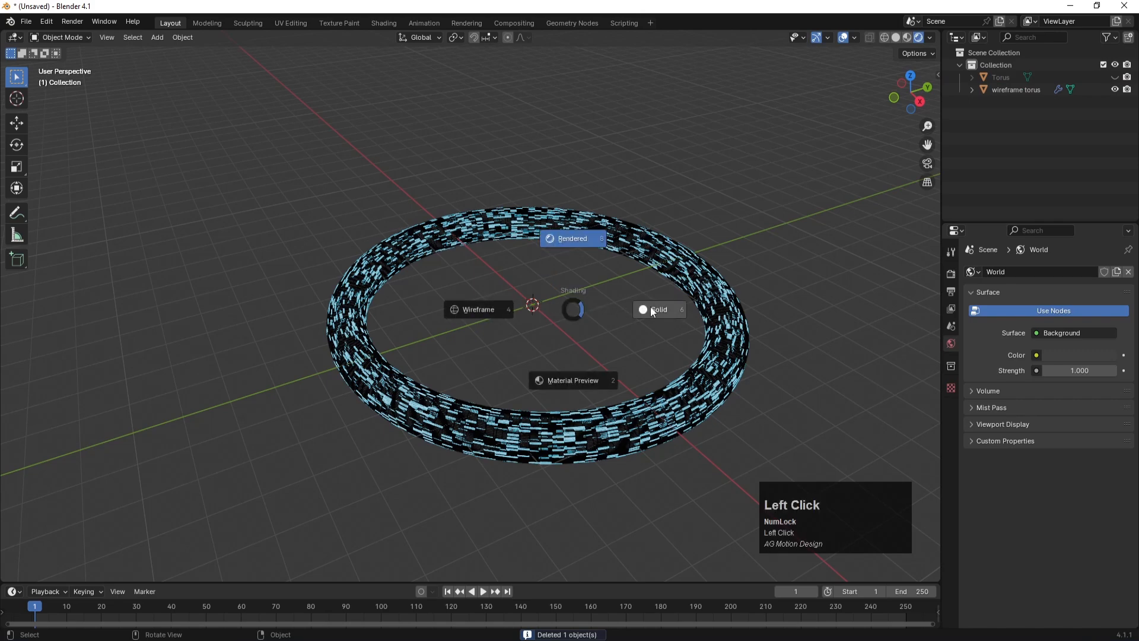
pyautogui.scroll(3, 567, 322)
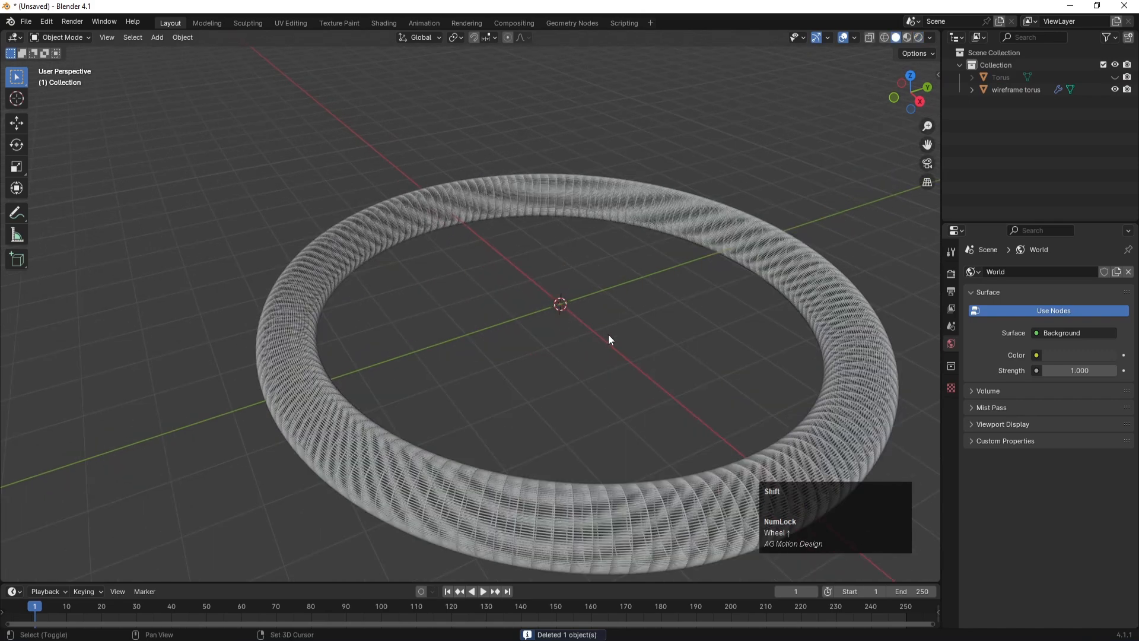
pyautogui.hotkey('shift', 'a')
pyautogui.moveTo(609, 339)
pyautogui.click(679, 373)
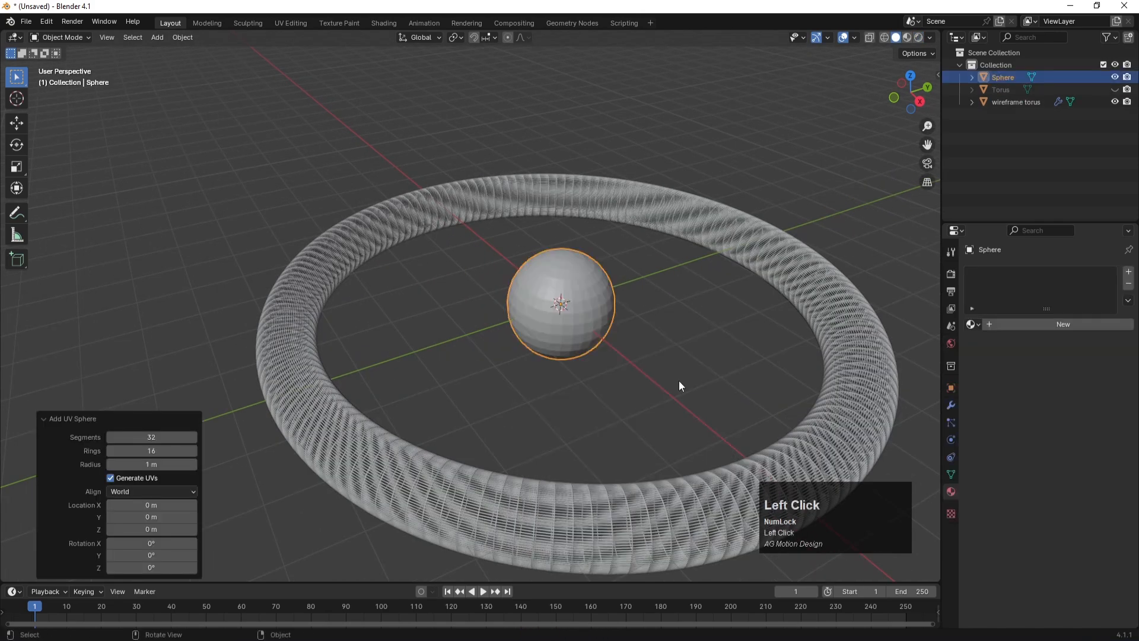
# - Set the new sphere to 100 segments and 50 rings, and keep it selected
pyautogui.moveTo(148, 438); pyautogui.dragTo(148, 439)
pyautogui.click(148, 439)
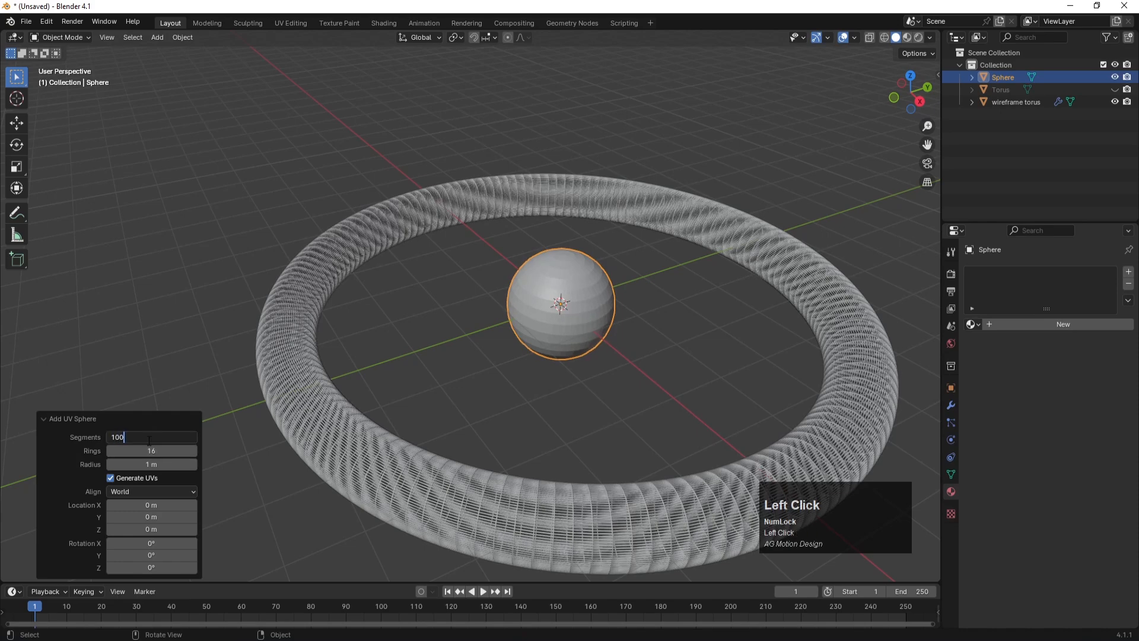
pyautogui.press('Return')
pyautogui.moveTo(152, 451)
pyautogui.mouseDown()
pyautogui.moveTo(163, 451)
pyautogui.moveTo(151, 452)
pyautogui.mouseUp()
pyautogui.click(151, 452)
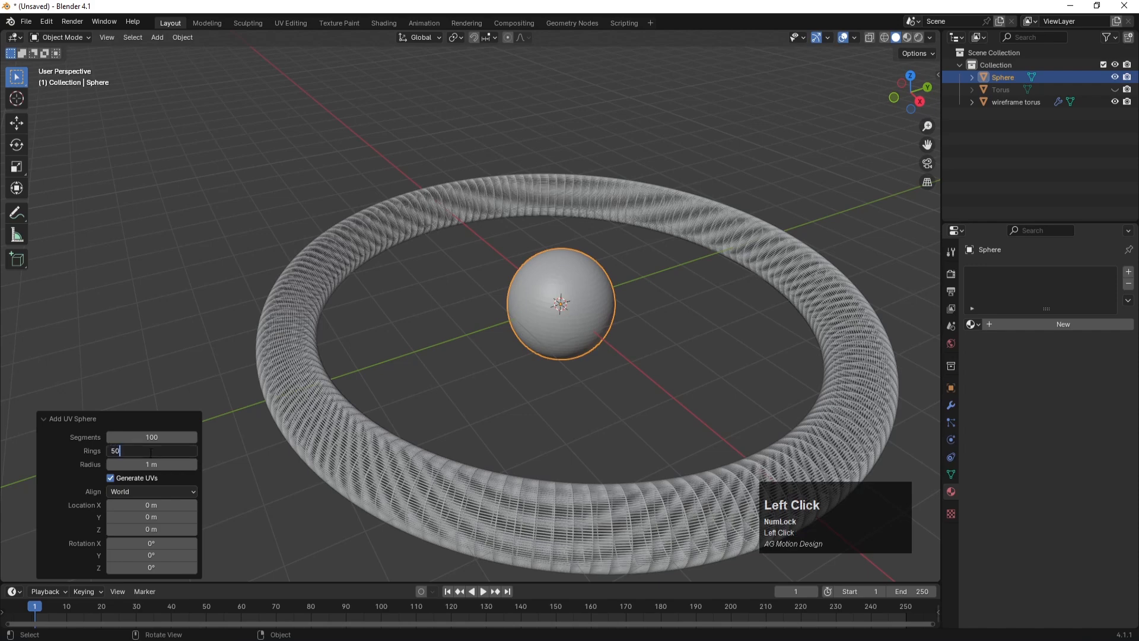
pyautogui.press('Return')
pyautogui.click(634, 384)
pyautogui.click(609, 317)
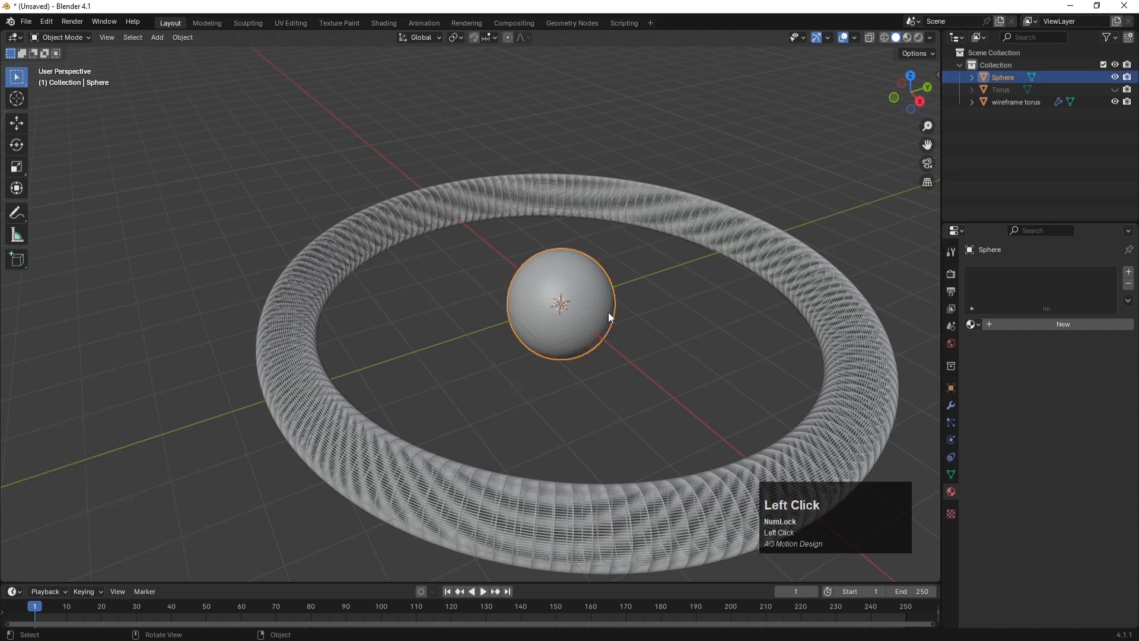
# - Switch the viewport to Material Preview and give the sphere the existing black material, Material.001
pyautogui.press('z')
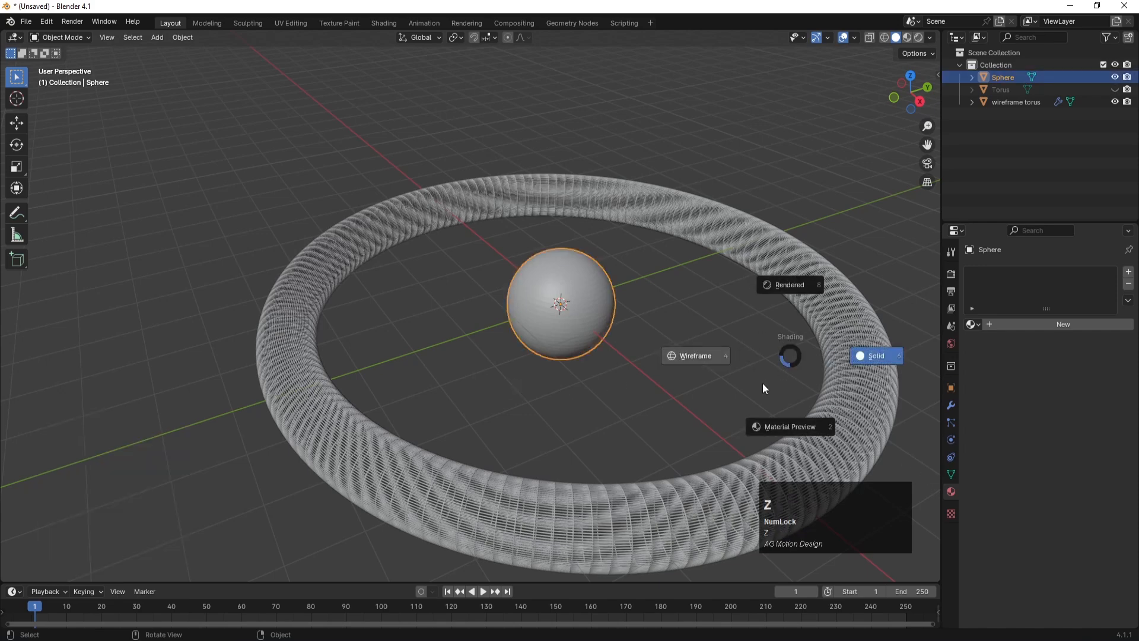
pyautogui.click(783, 436)
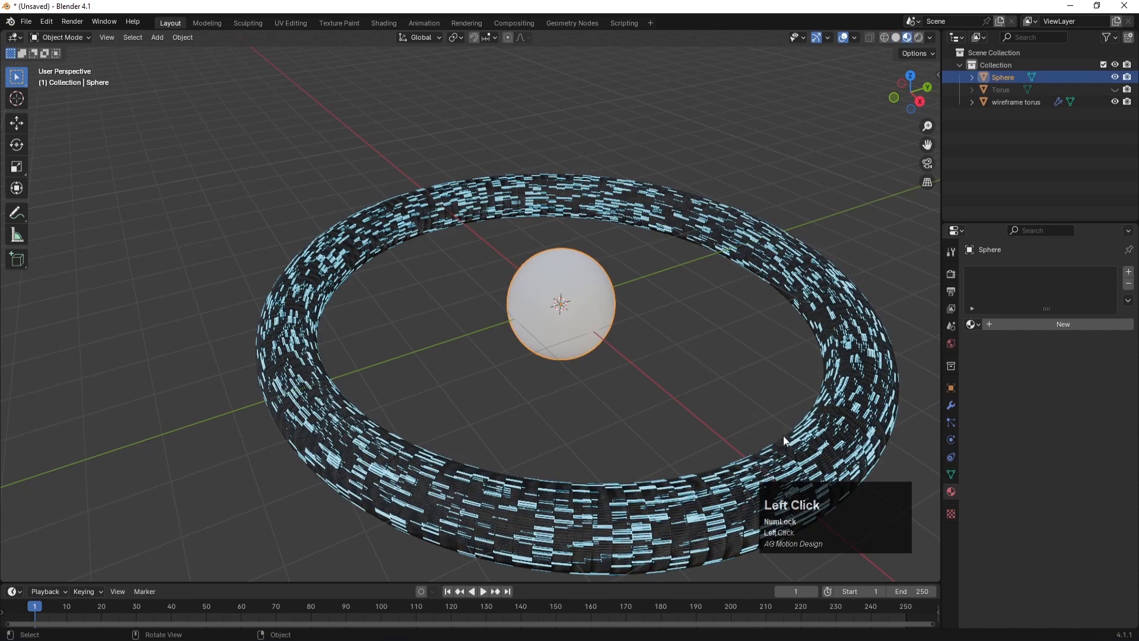
pyautogui.click(998, 323)
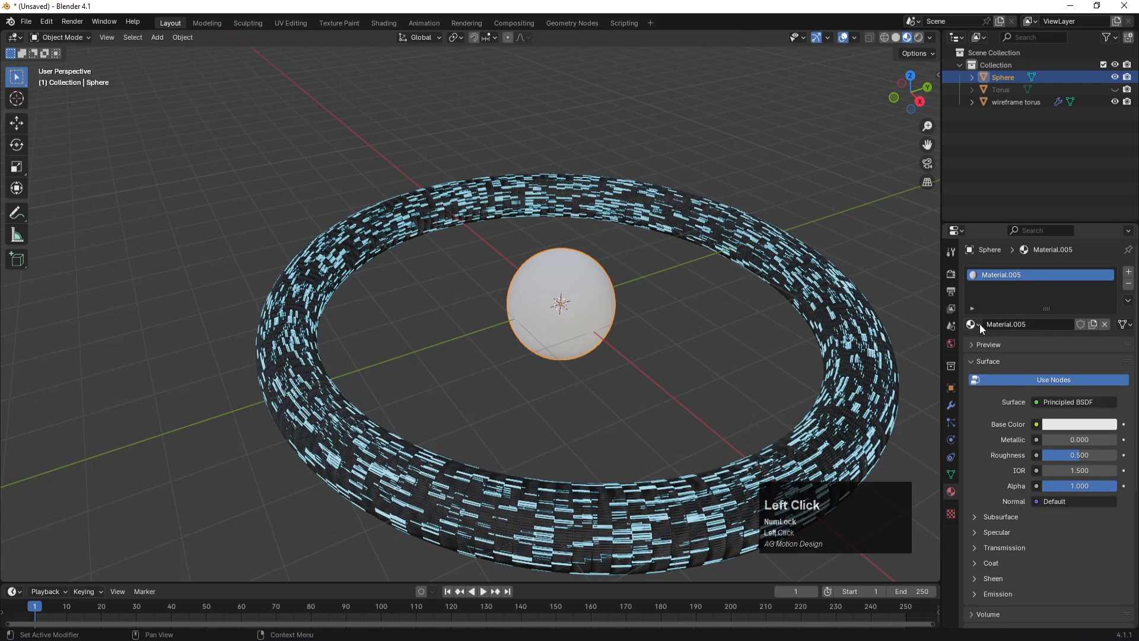
pyautogui.click(974, 324)
pyautogui.click(1005, 355)
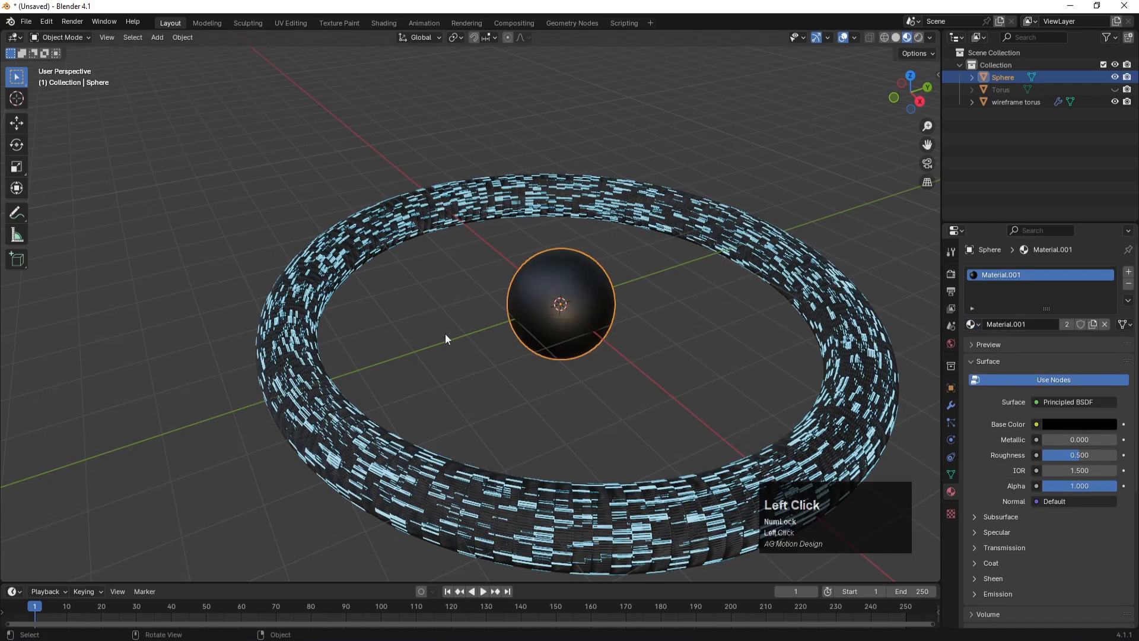
# - Enter Edit Mode on the sphere and randomly select some of its faces with ratio 0.143 and seed 2
pyautogui.click(645, 334)
pyautogui.click(602, 285)
pyautogui.press('Tab')
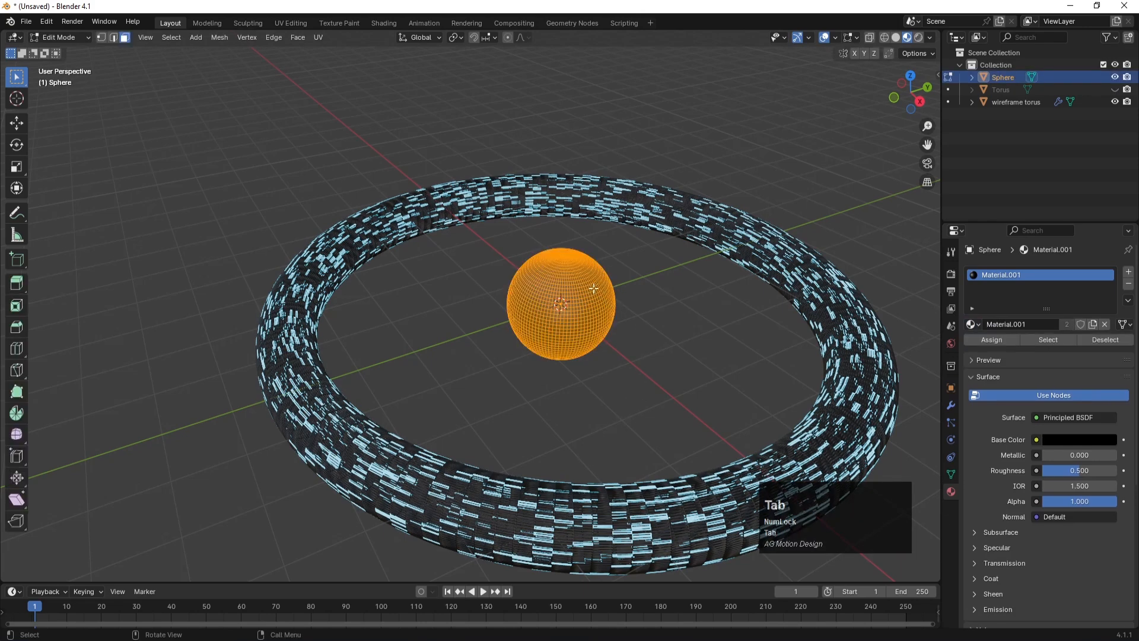
pyautogui.click(588, 284)
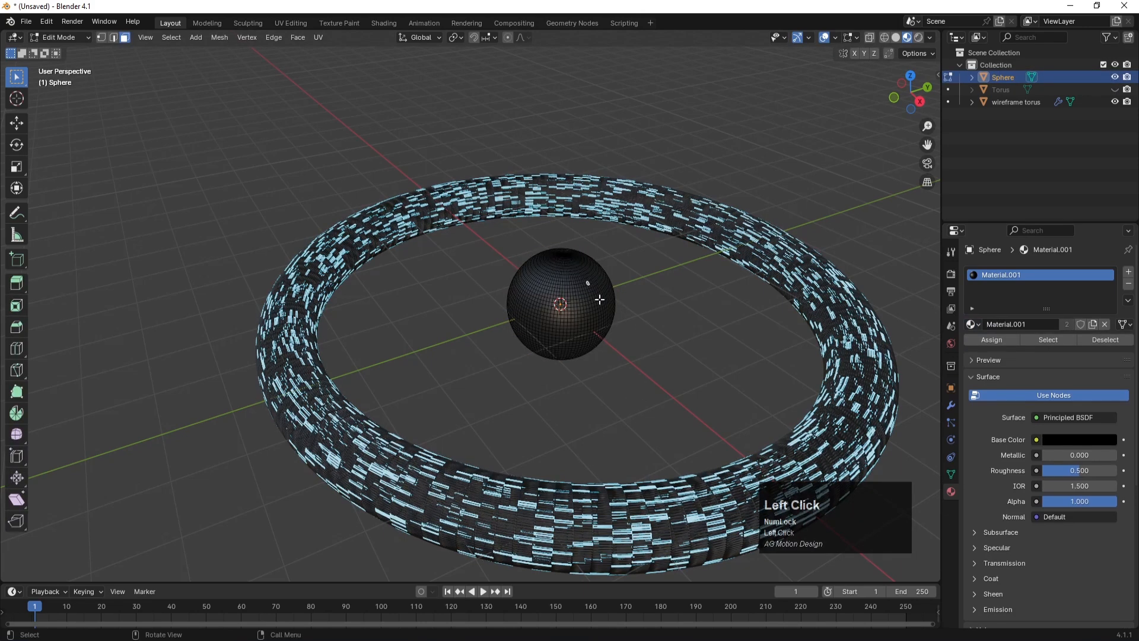
pyautogui.click(171, 38)
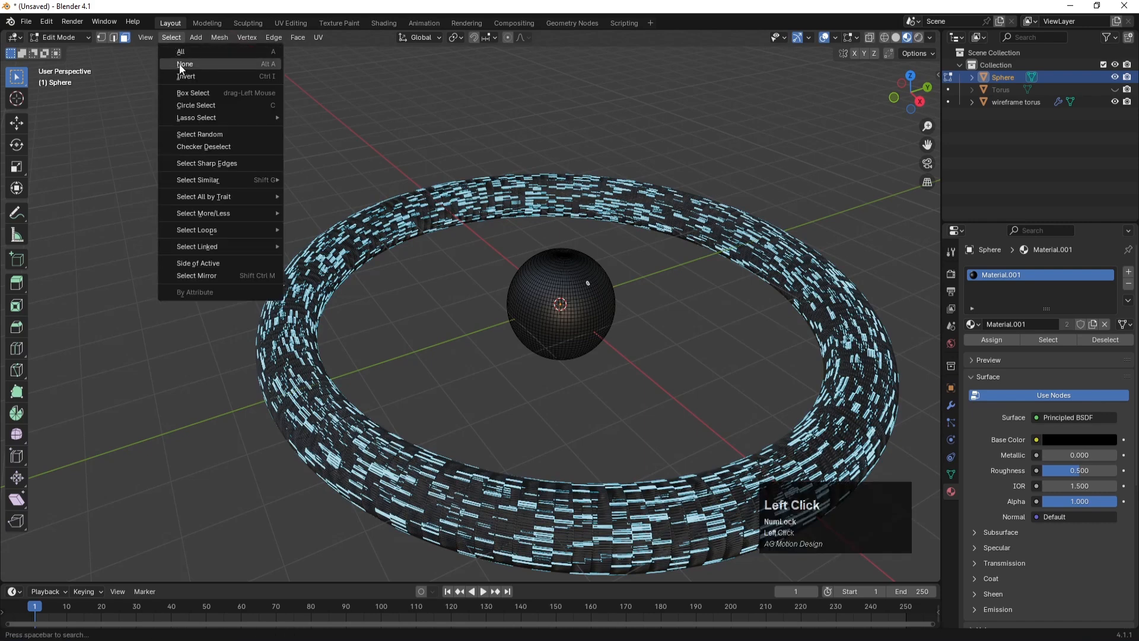
pyautogui.click(192, 134)
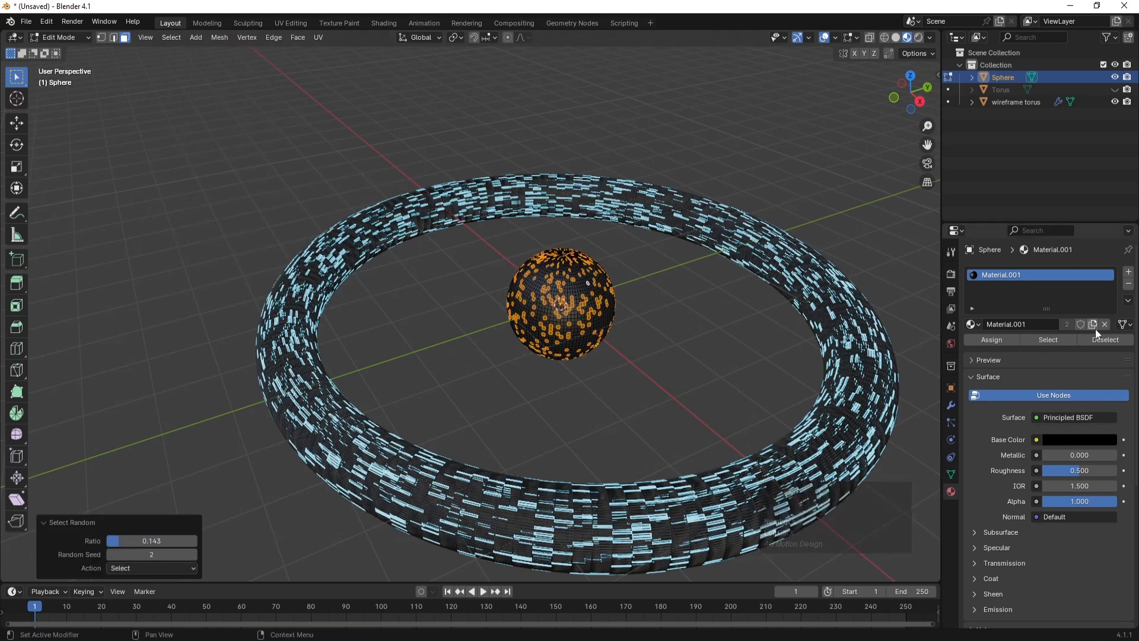
# - Add a second material slot to the sphere, assign the cyan Material.002 to the selected faces, and return to Object Mode
pyautogui.click(1128, 272)
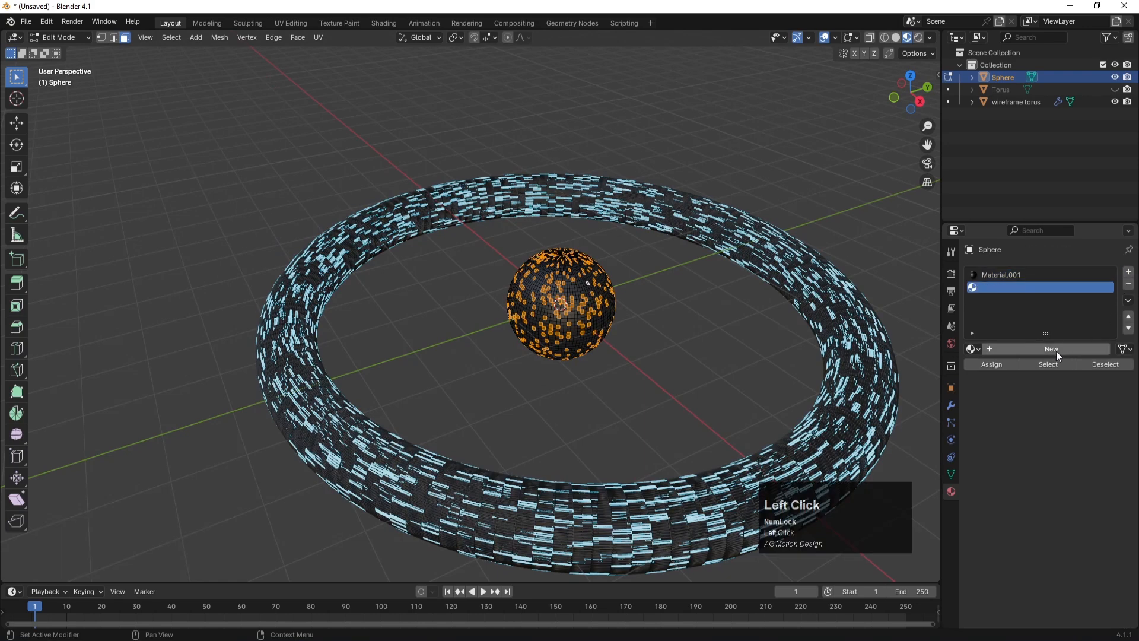
pyautogui.click(1056, 351)
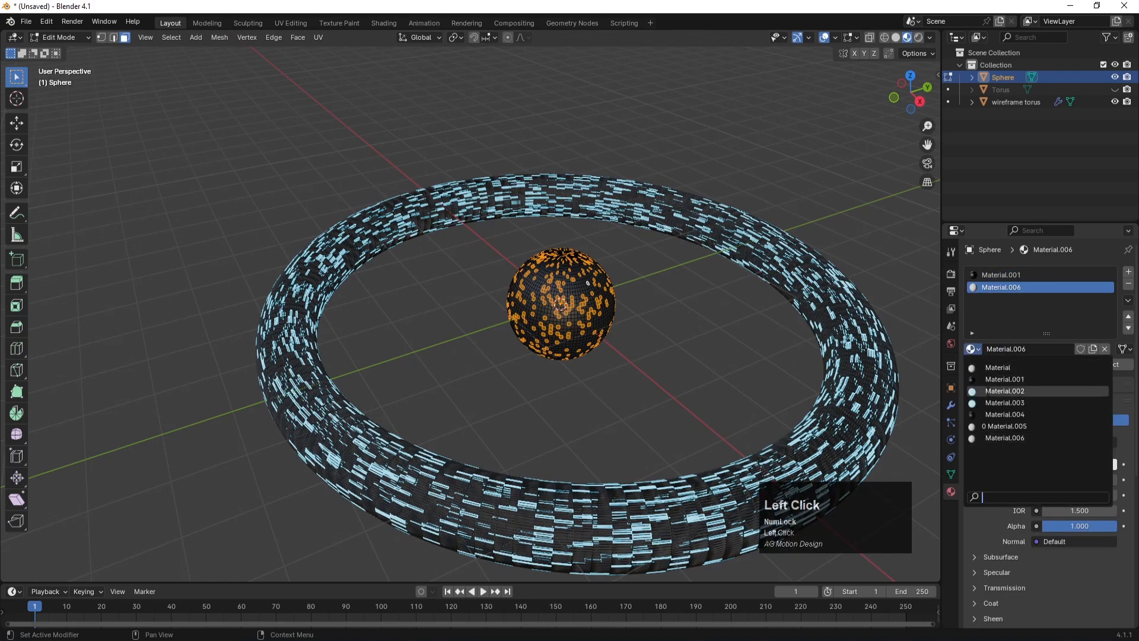
pyautogui.click(987, 391)
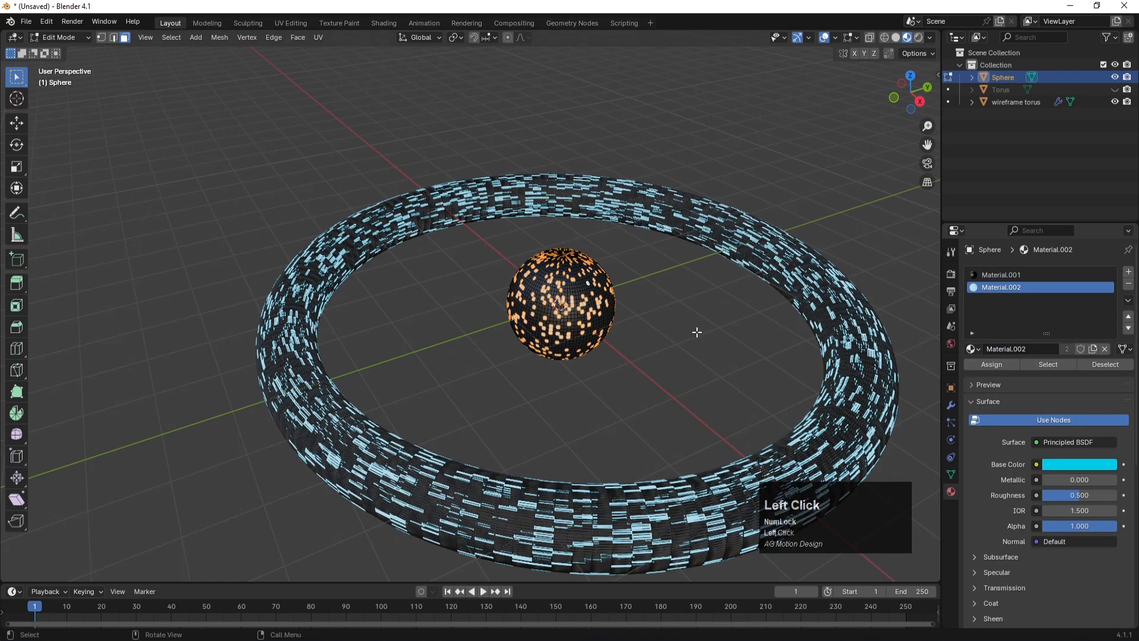
pyautogui.press('Tab')
pyautogui.click(633, 380)
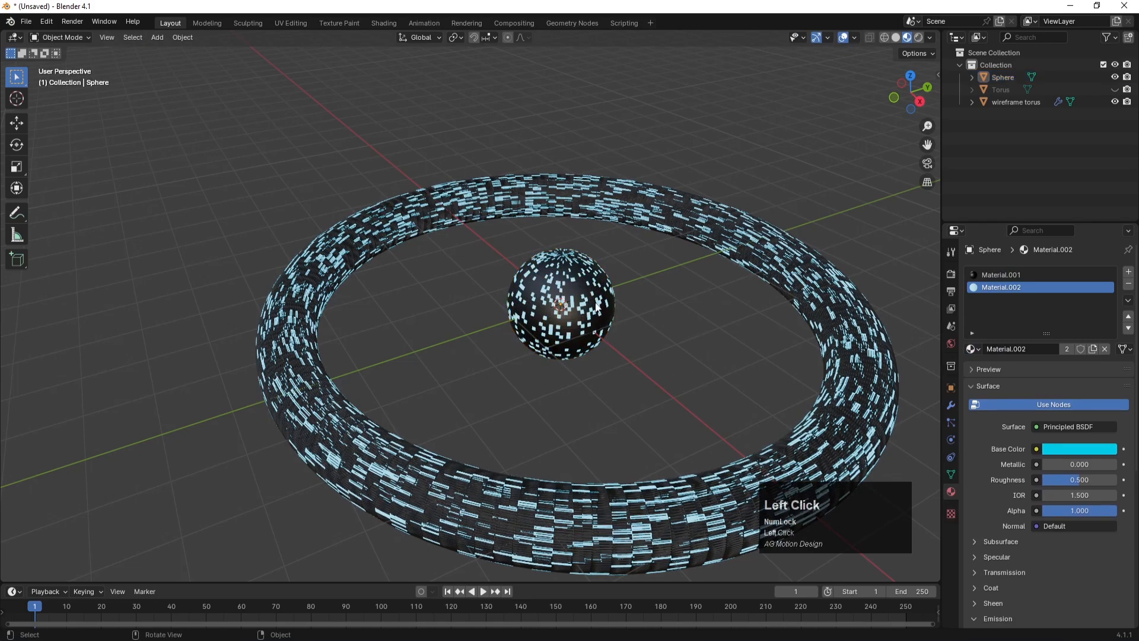
# - Select the sphere in Object Mode and apply Shade Smooth to it
pyautogui.scroll(2, 597, 308)
pyautogui.scroll(-2, 600, 312)
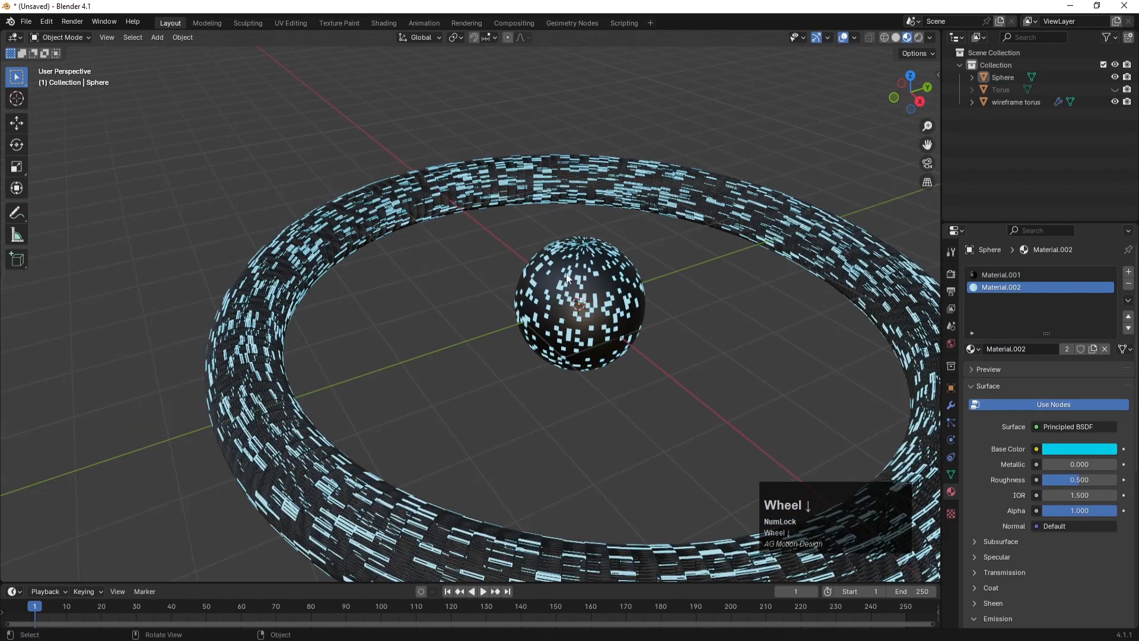
pyautogui.click(608, 277)
pyautogui.rightClick(608, 276)
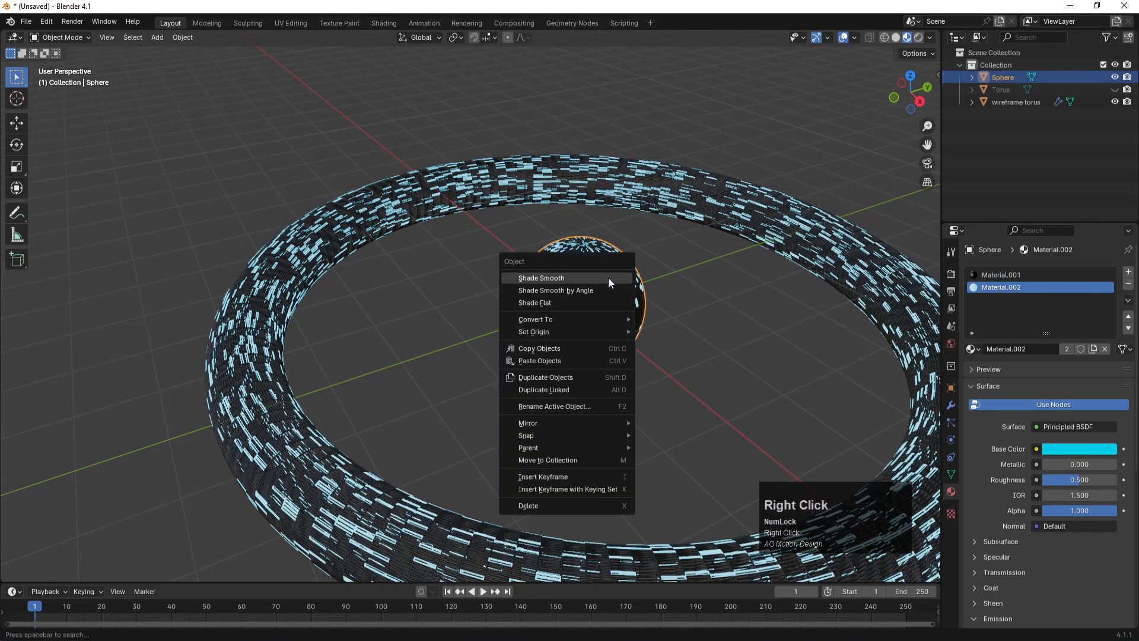
pyautogui.click(570, 278)
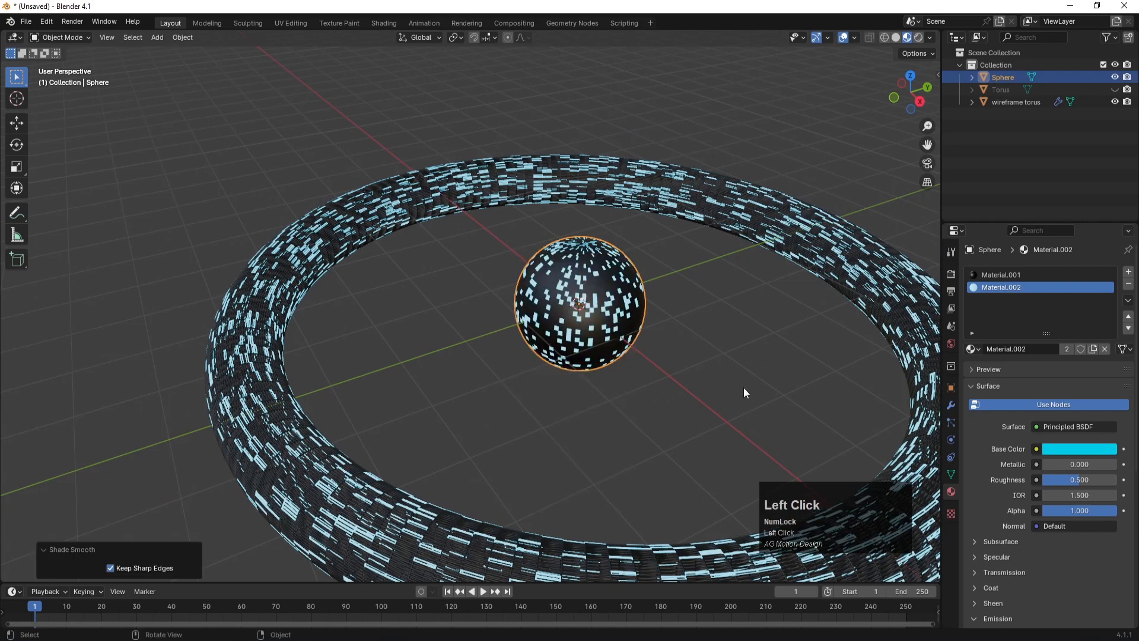
# - Scale the sphere down uniformly to about 0.2 and deselect it
pyautogui.press('s')
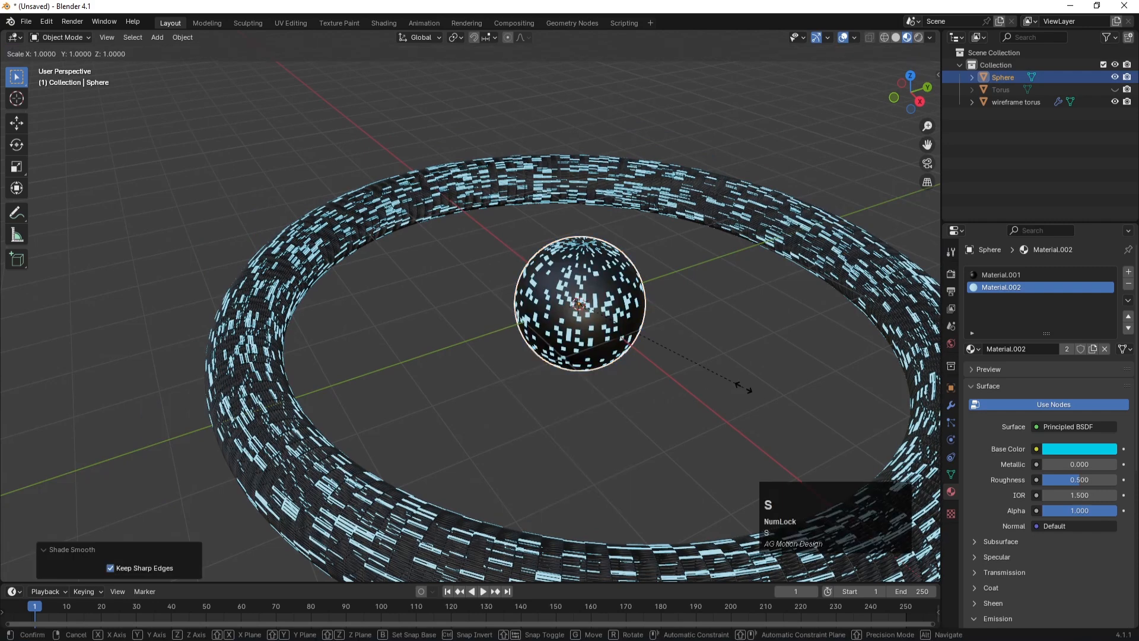
pyautogui.click(607, 328)
pyautogui.click(647, 319)
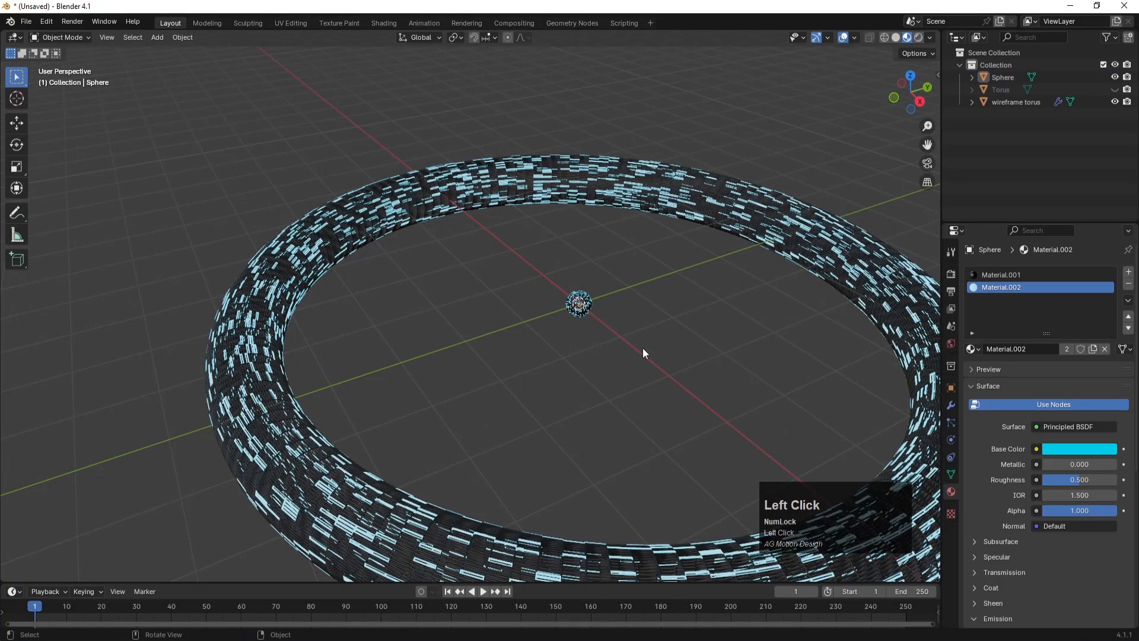
# - Add a camera at the world origin and set its X, Y and Z rotation to 0°
pyautogui.hotkey('shift', 'a')
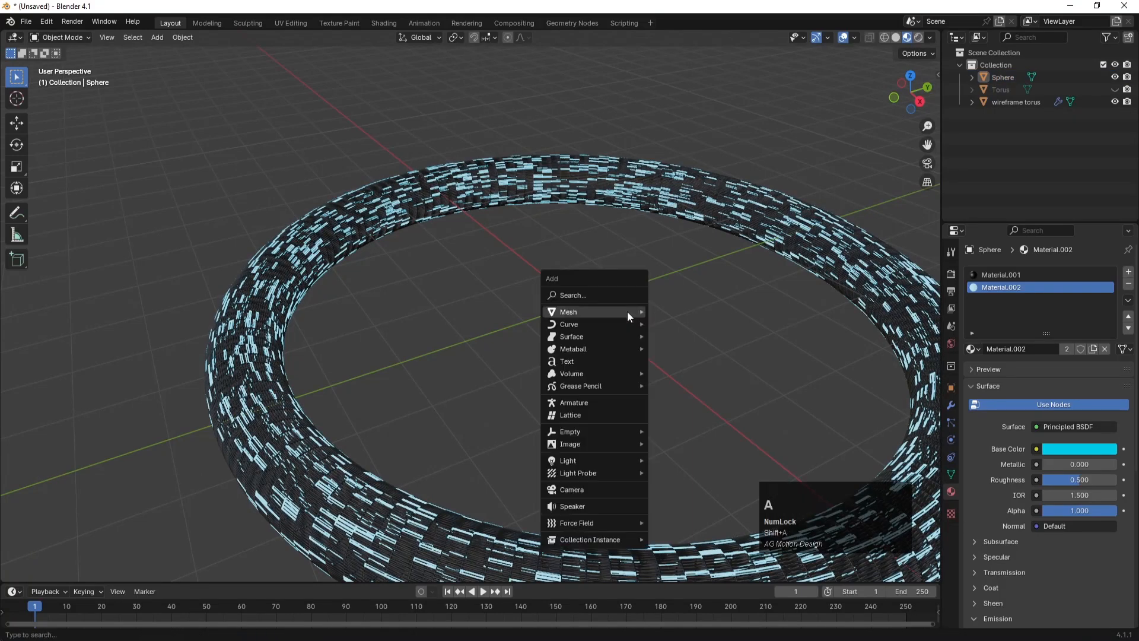
pyautogui.click(597, 490)
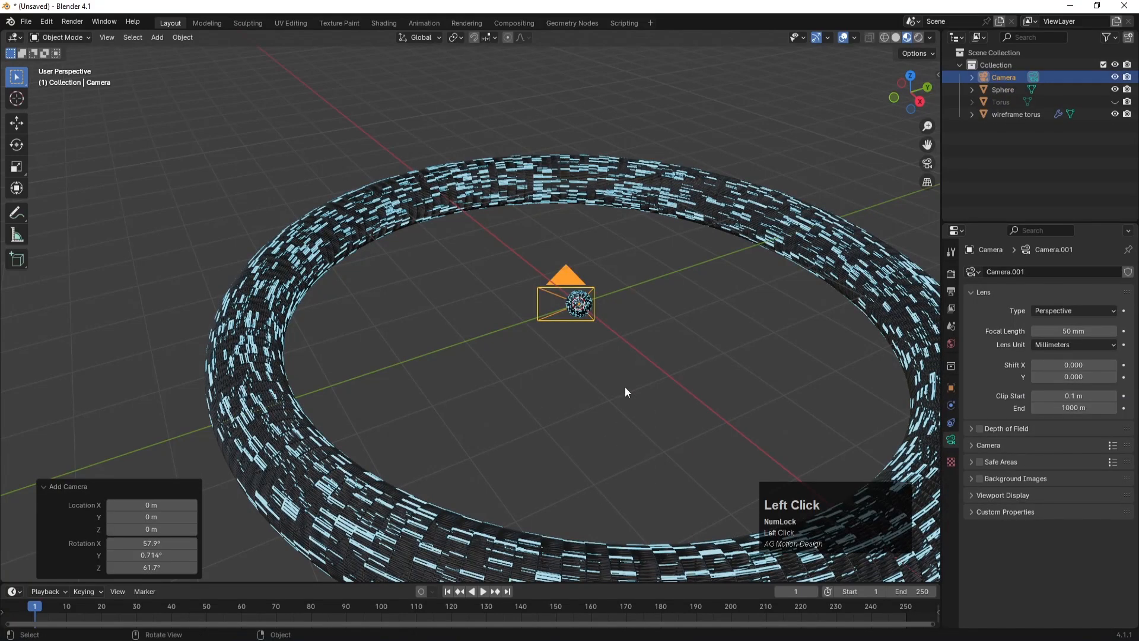
pyautogui.click(951, 388)
pyautogui.click(1062, 351)
pyautogui.write('0')
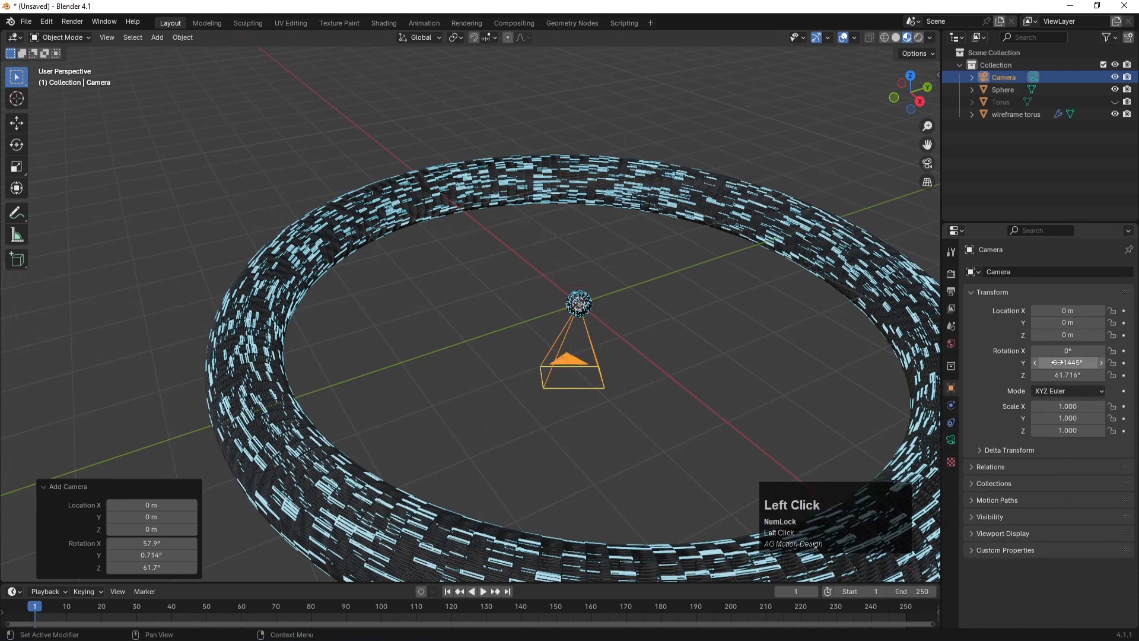
pyautogui.press('Tab')
pyautogui.write('0')
pyautogui.click(1060, 375)
pyautogui.write('0')
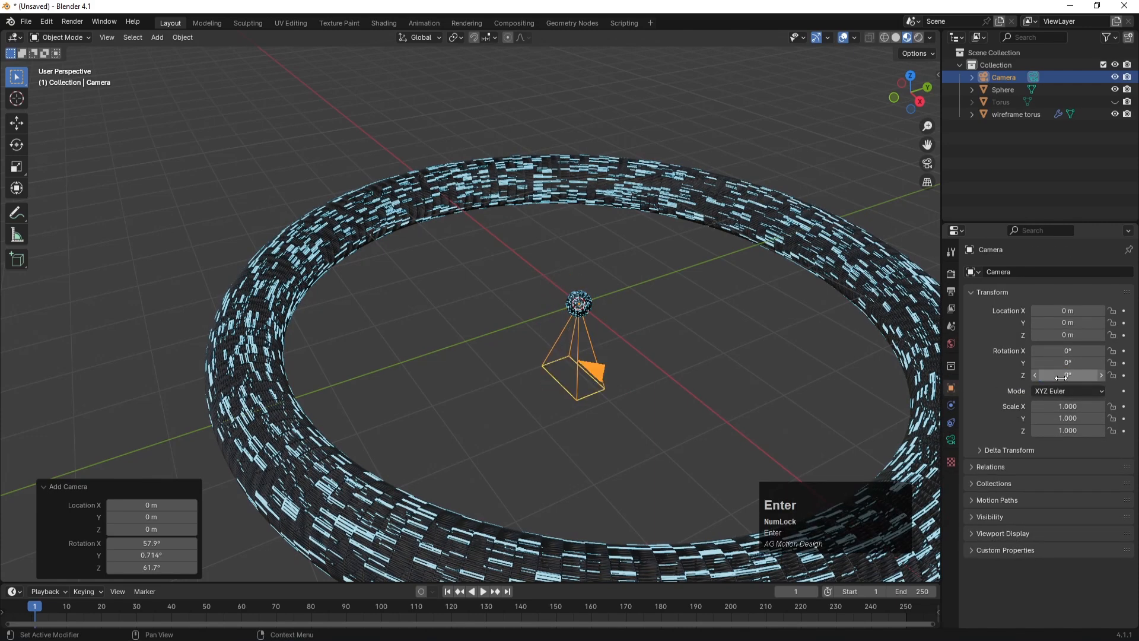
pyautogui.press('Return')
pyautogui.click(646, 340)
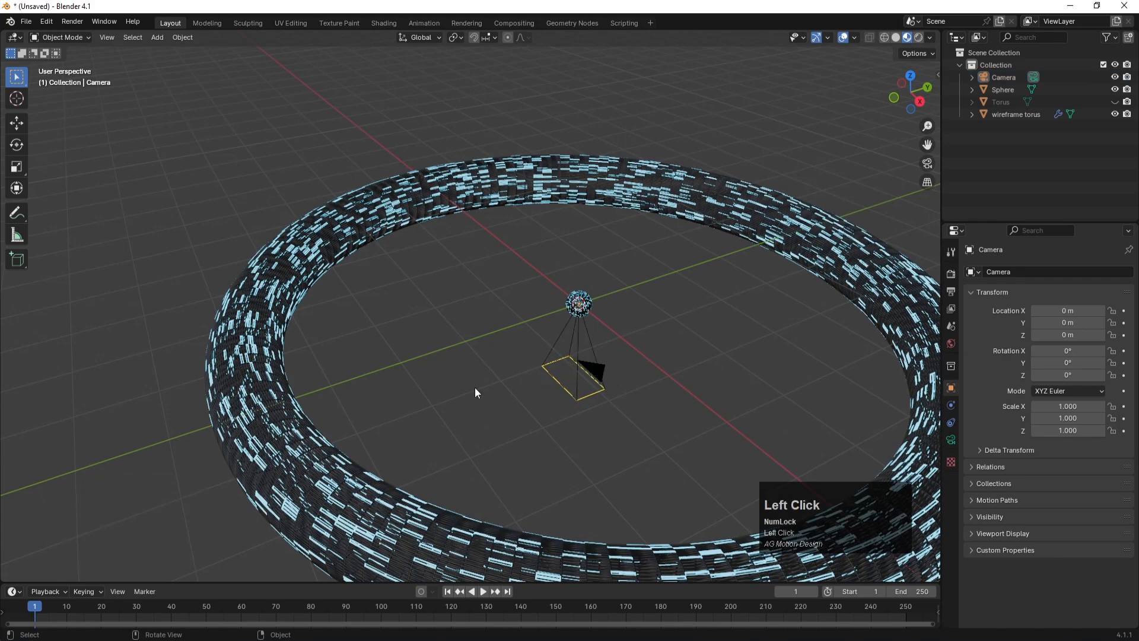
# - Switch to the top view with Solid shading and turn on X-ray, keeping the whole torus in view
pyautogui.scroll(-1, 452, 390)
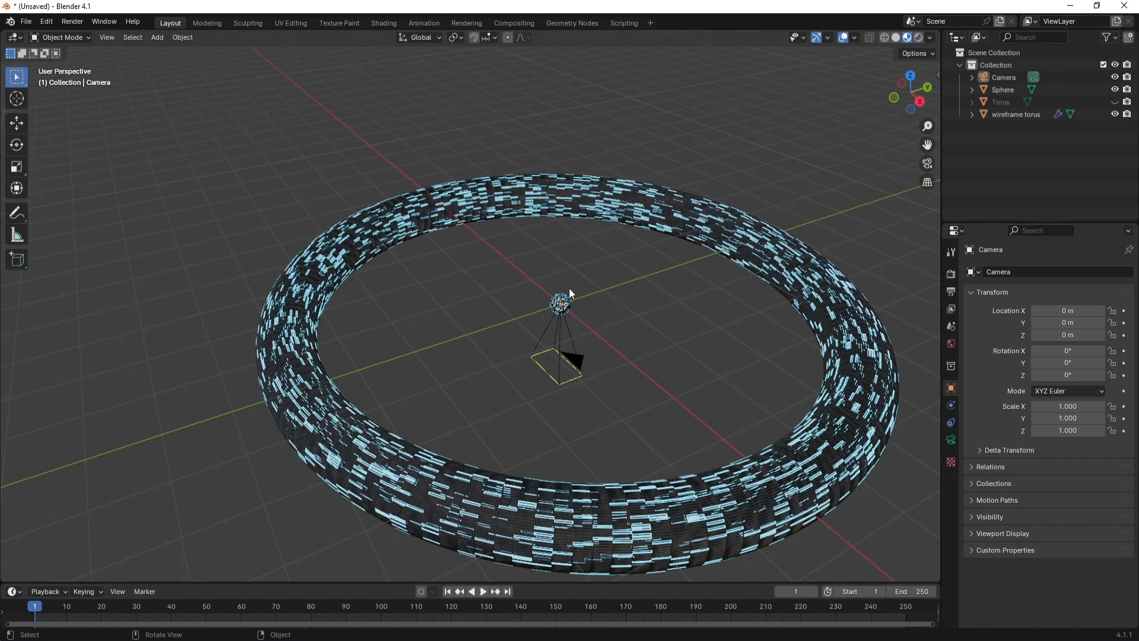
pyautogui.press('KP_7')
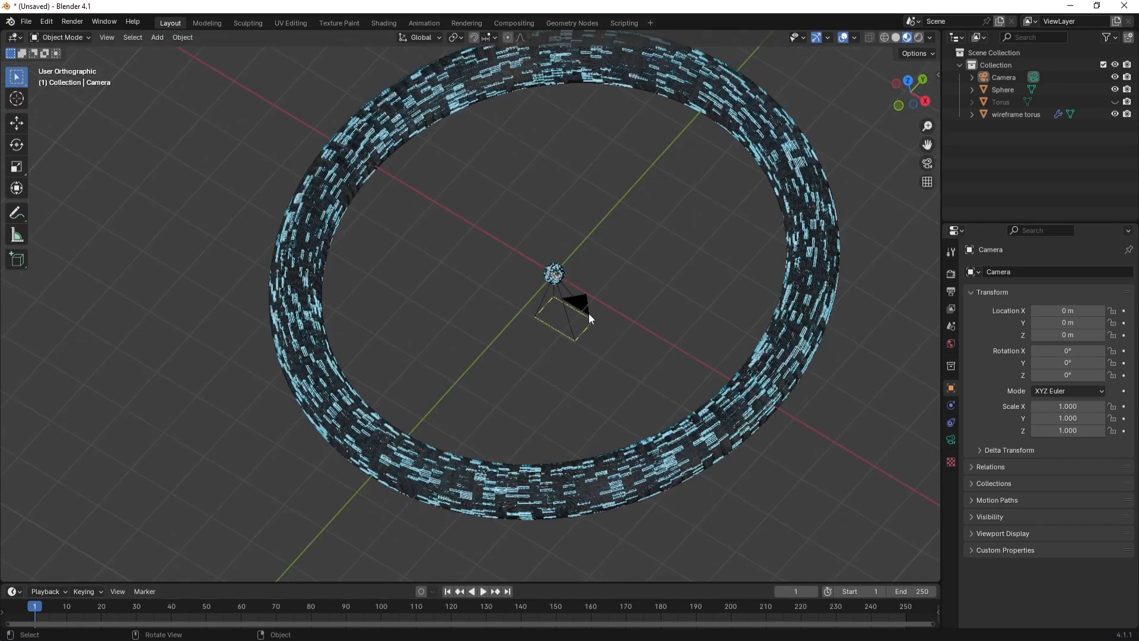
pyautogui.press('z')
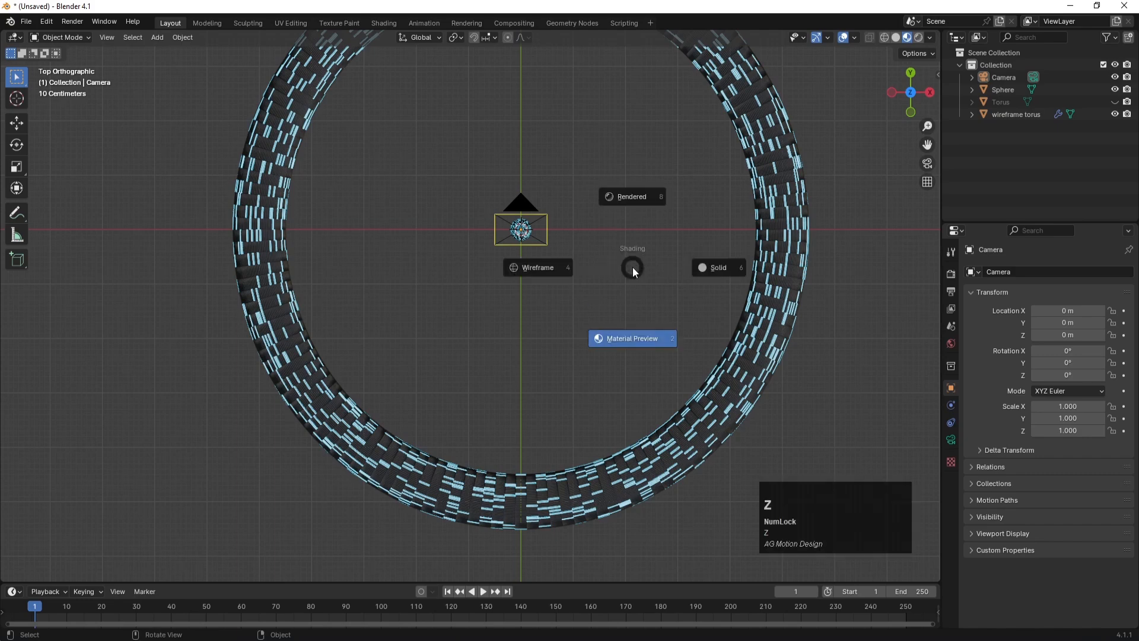
pyautogui.click(703, 269)
pyautogui.hotkey('alt', 'z')
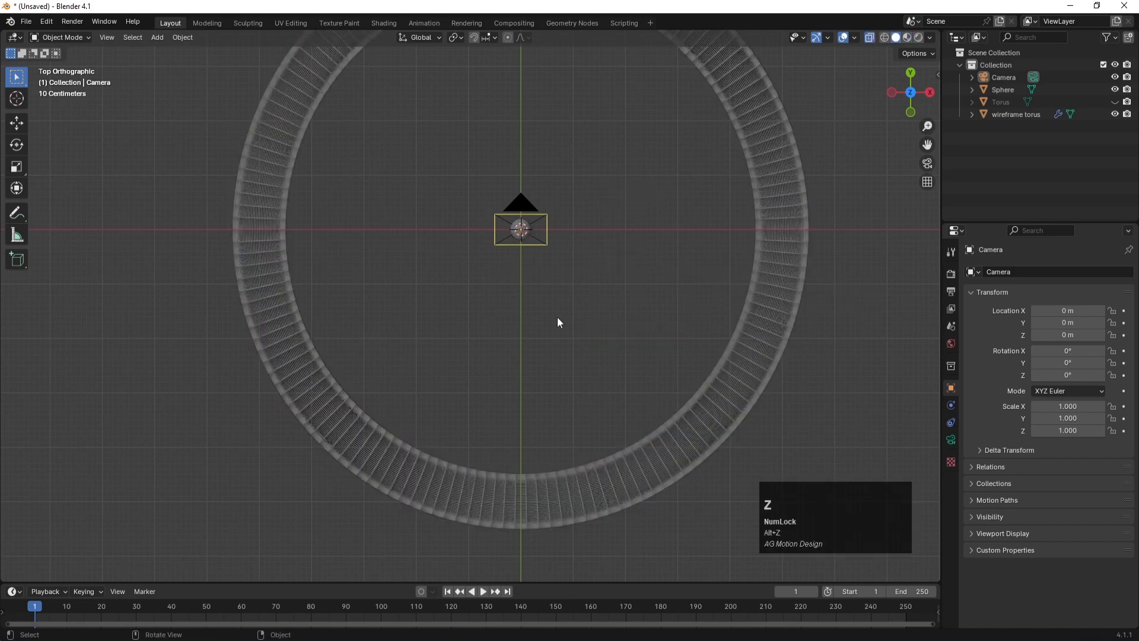
pyautogui.scroll(-1, 556, 350)
pyautogui.scroll(-2, 506, 304)
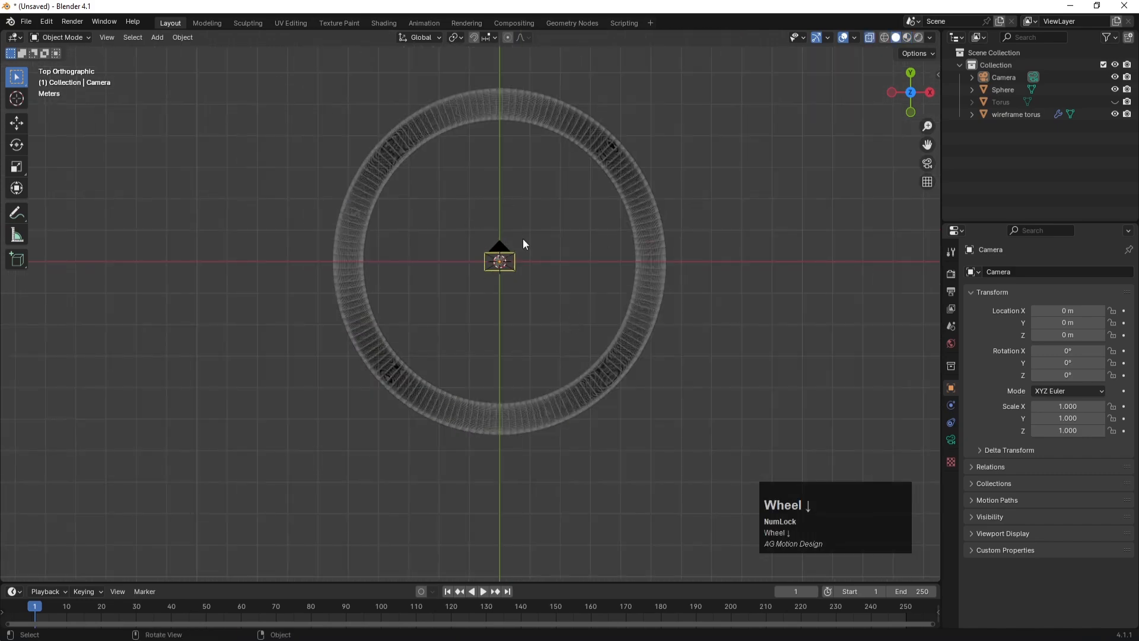
# - Add a Bézier circle at the origin and scale it to about 5.02 so it runs through the middle of the torus tube
pyautogui.hotkey('shift', 'a')
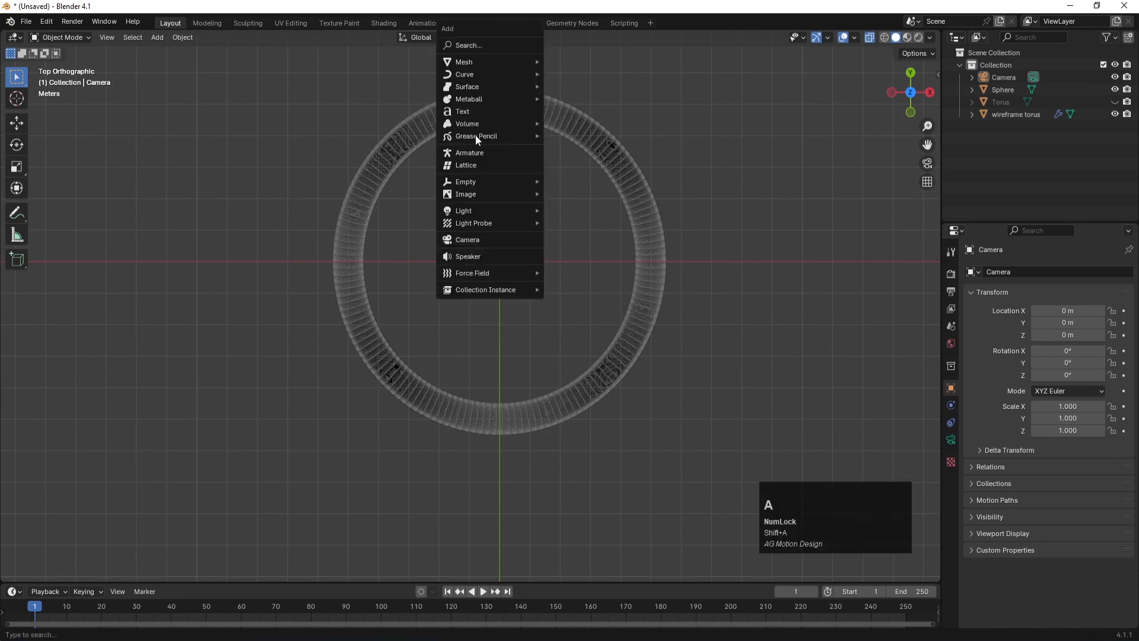
pyautogui.moveTo(473, 76)
pyautogui.press('Num_Lock')
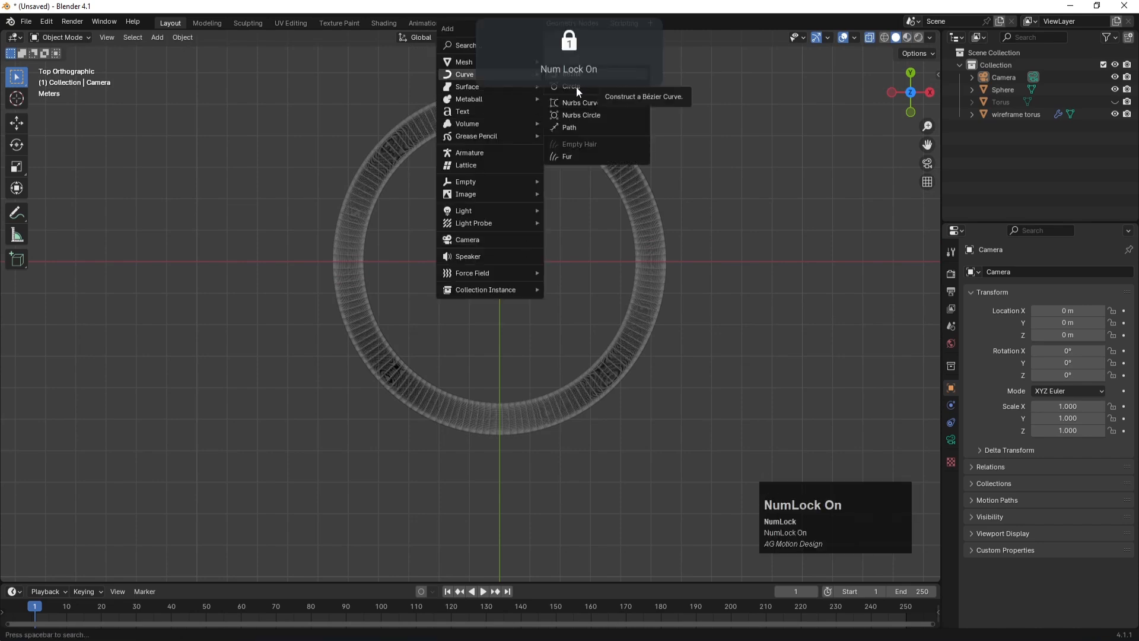
pyautogui.click(571, 86)
pyautogui.press('s')
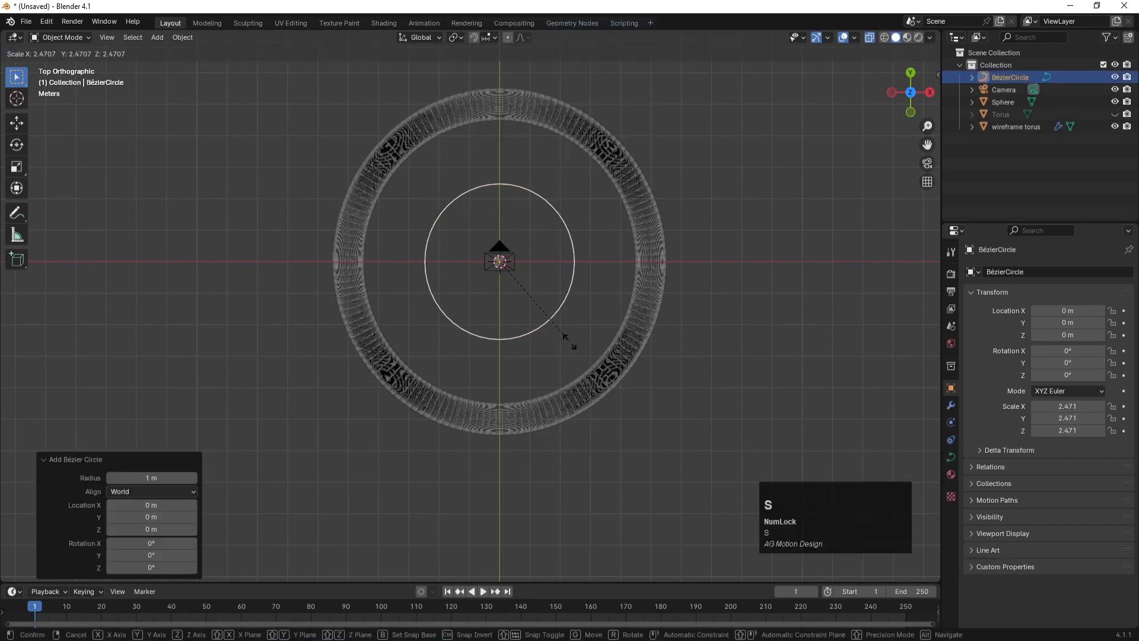
pyautogui.click(640, 425)
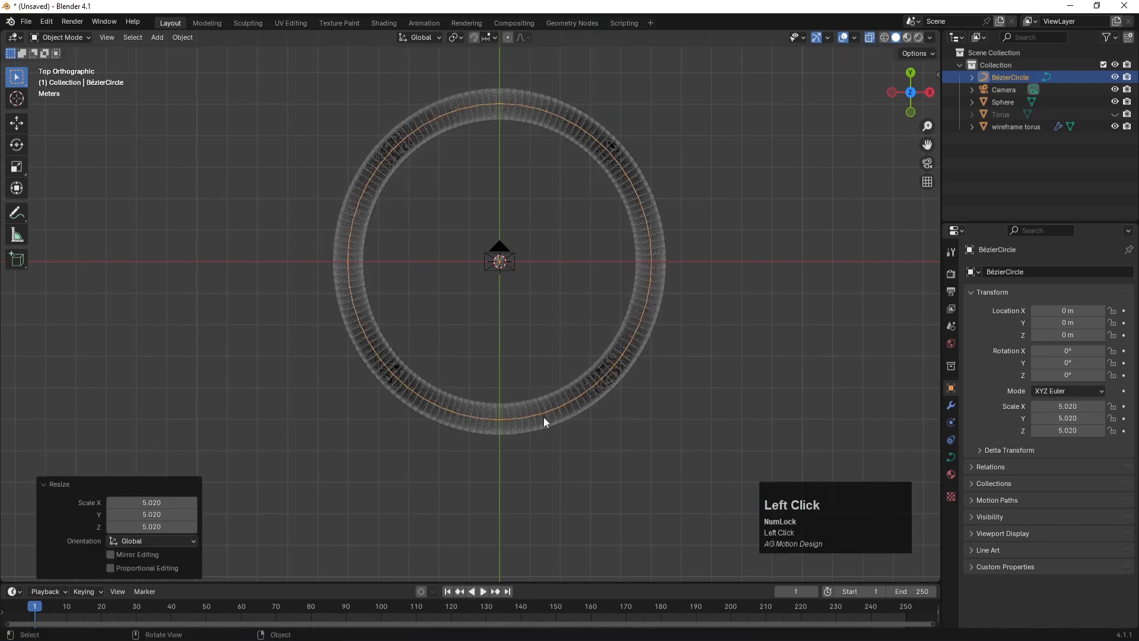
# - Rename the Bézier circle to "sphere curve"
pyautogui.doubleClick(1018, 76)
pyautogui.write('sp')
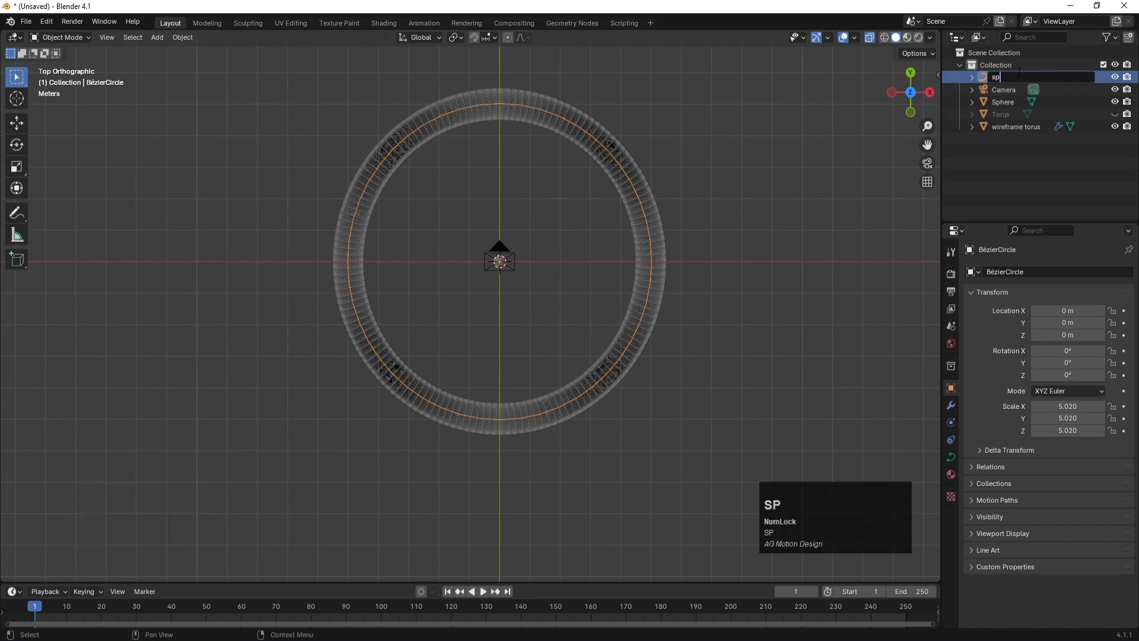
pyautogui.write('here curve')
pyautogui.press('Return')
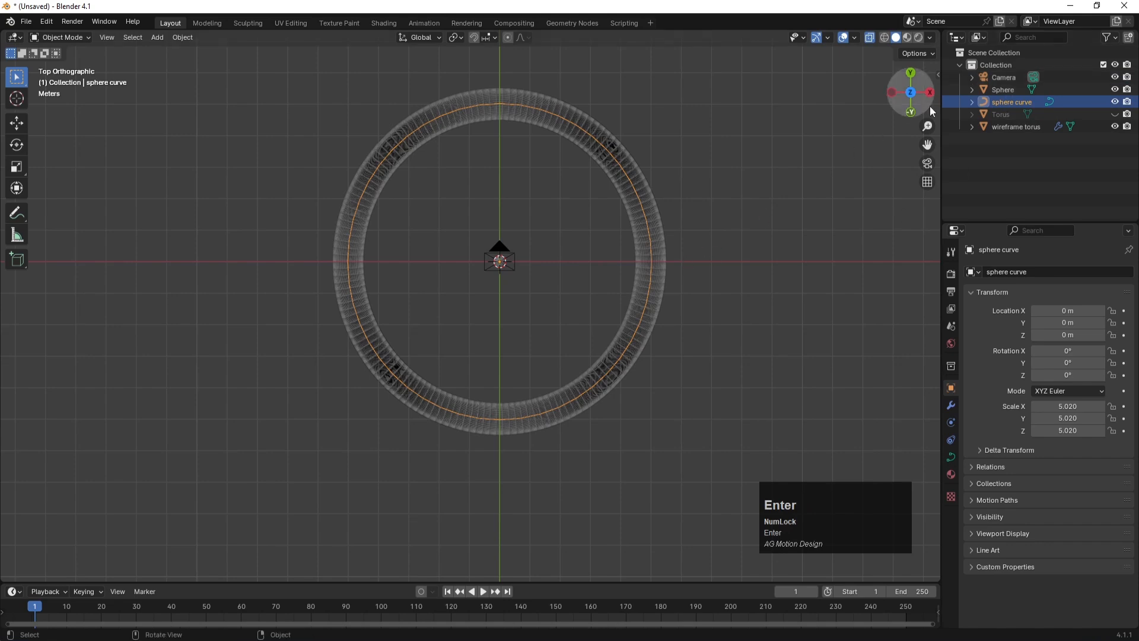
# - Add a Follow Path constraint to the sphere with sphere curve as its target, and deselect the sphere
pyautogui.click(1013, 88)
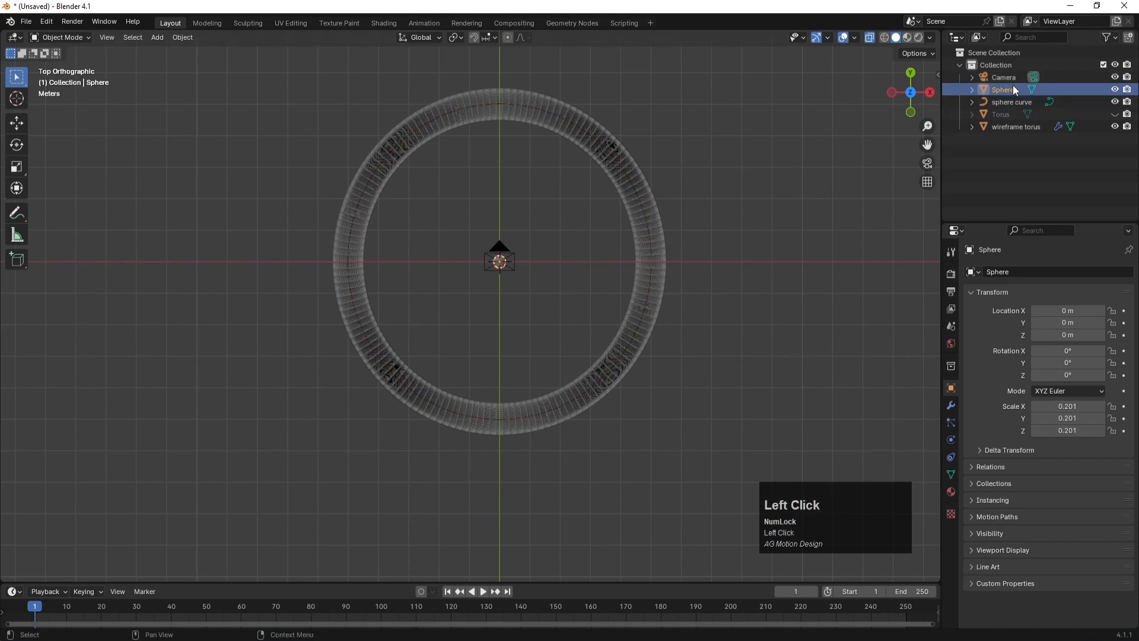
pyautogui.click(951, 458)
pyautogui.click(1002, 274)
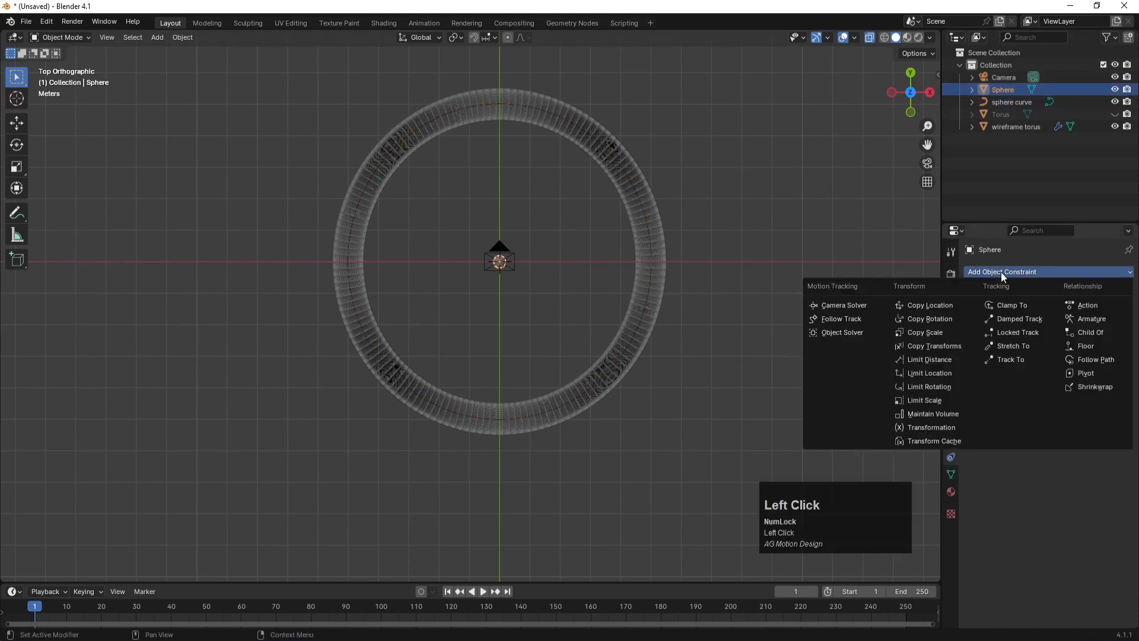
pyautogui.click(1098, 355)
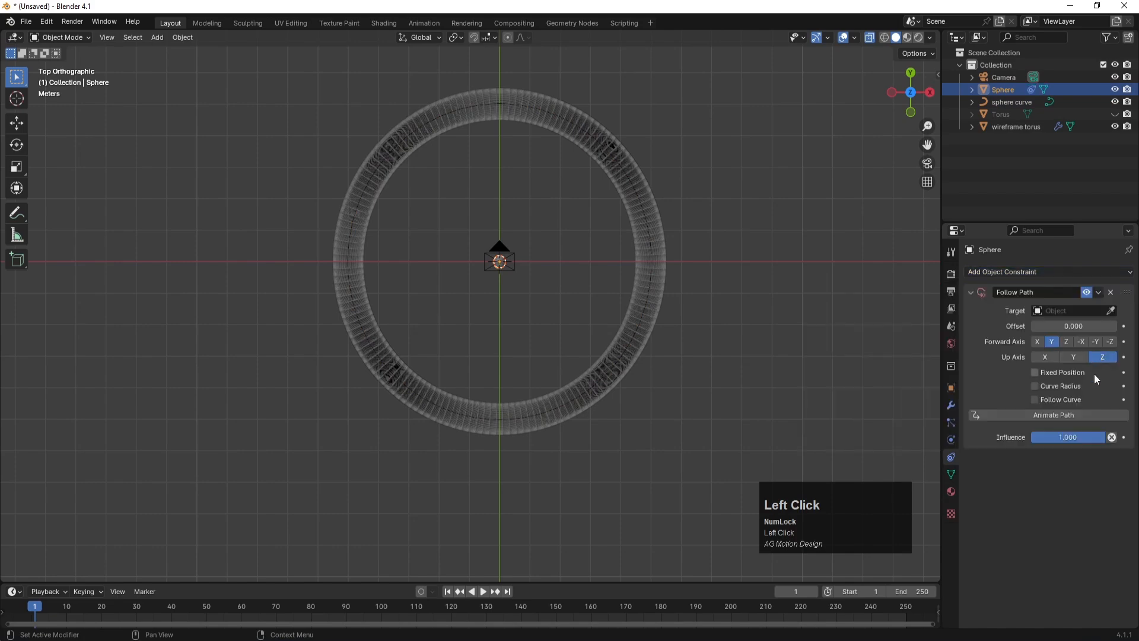
pyautogui.click(1070, 311)
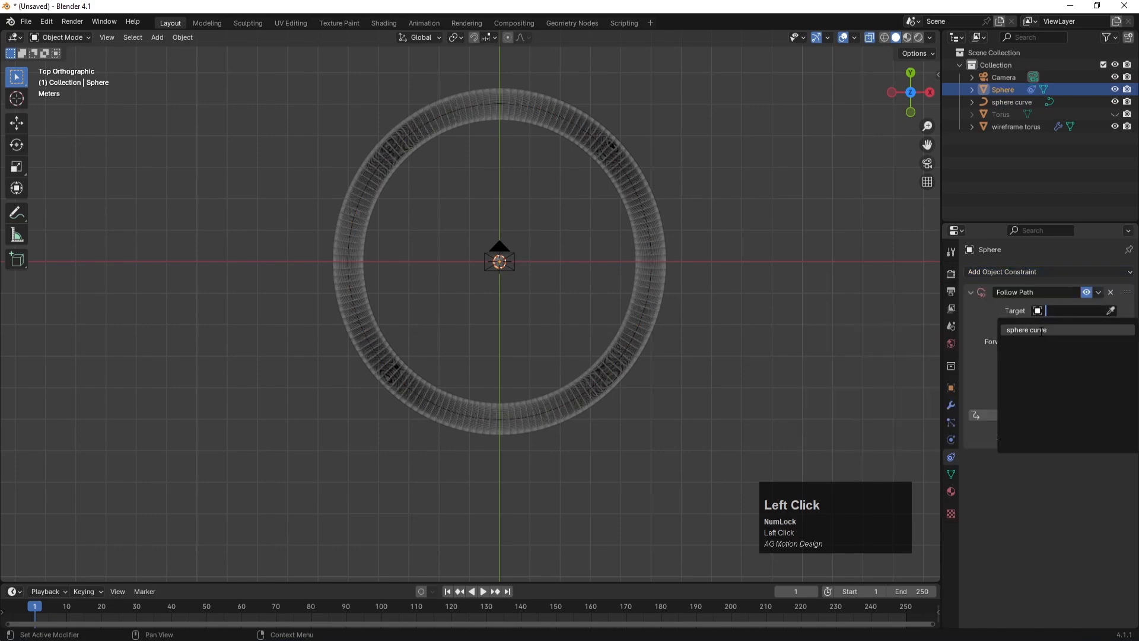
pyautogui.click(1036, 330)
pyautogui.scroll(3, 528, 443)
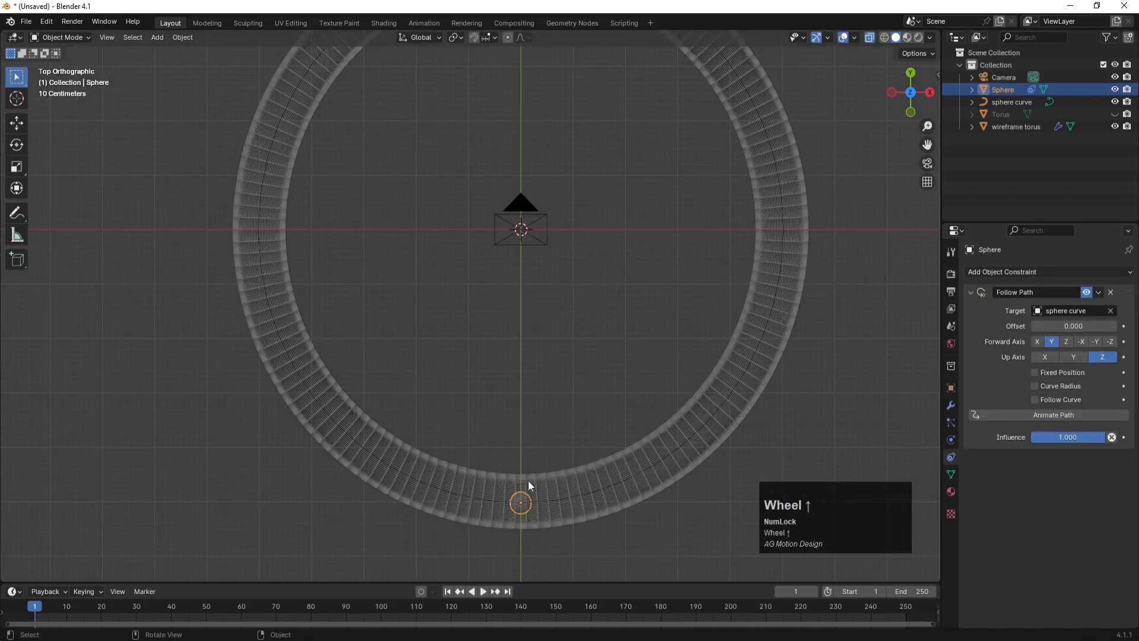
pyautogui.click(588, 330)
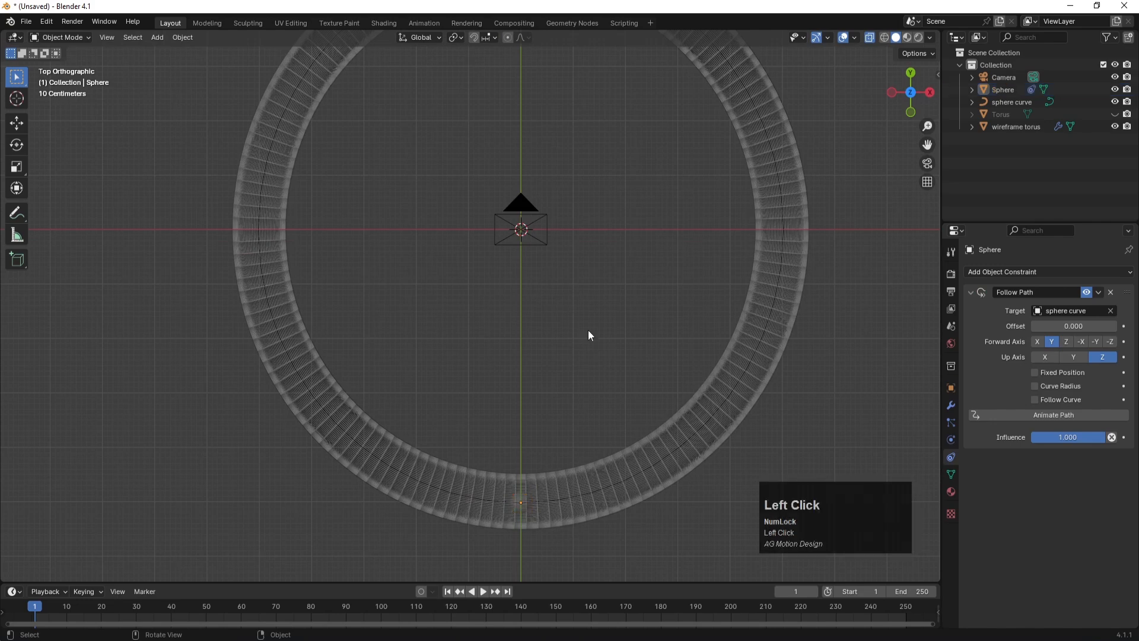
# - Duplicate the sphere curve and rename the copy "camera curve"
pyautogui.click(1027, 101)
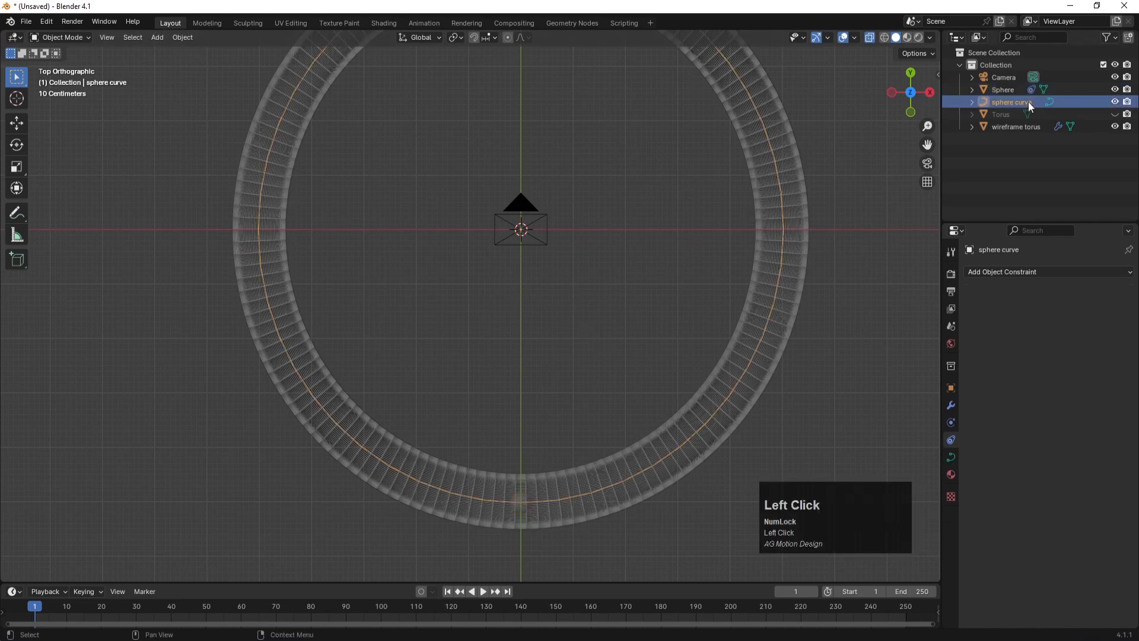
pyautogui.hotkey('ctrl', 'c')
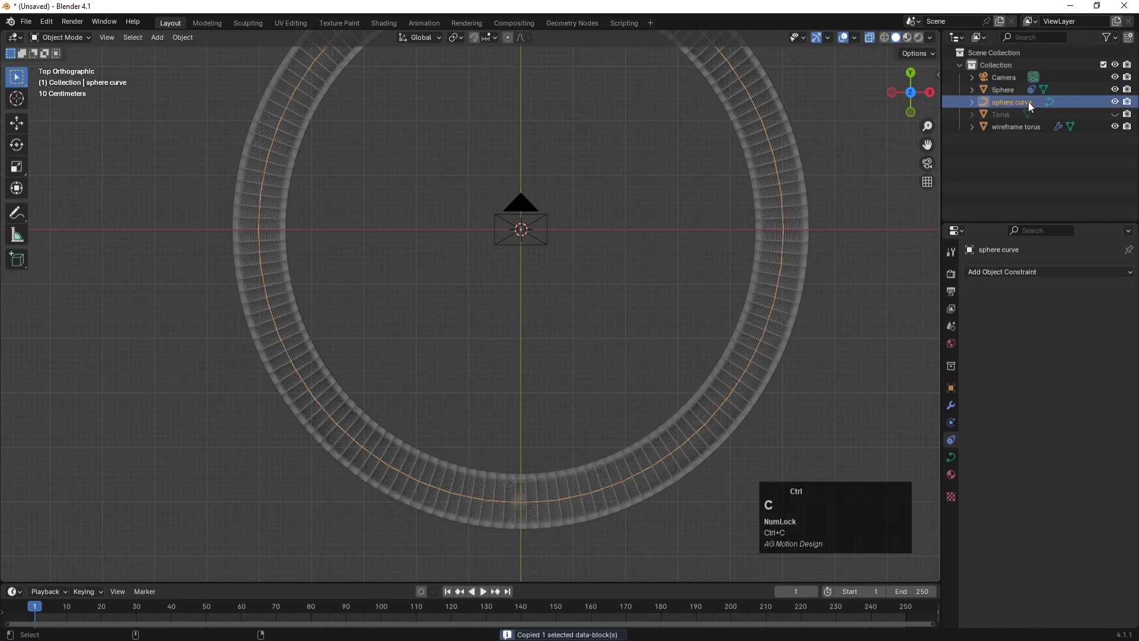
pyautogui.hotkey('ctrl', 'v')
pyautogui.doubleClick(1019, 113)
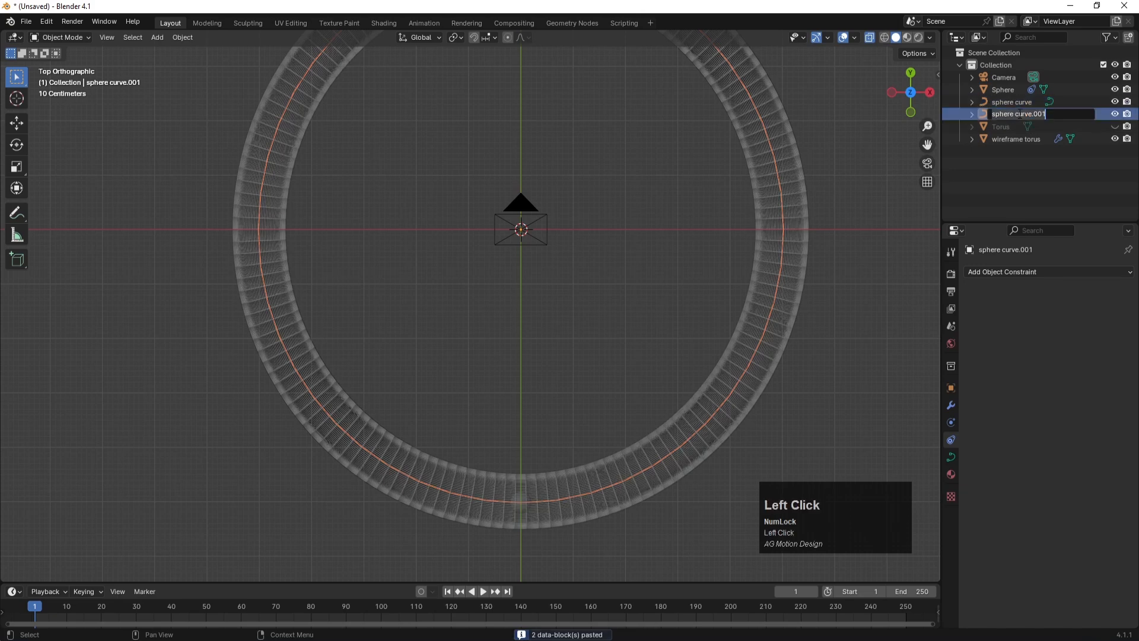
pyautogui.write('camera curve')
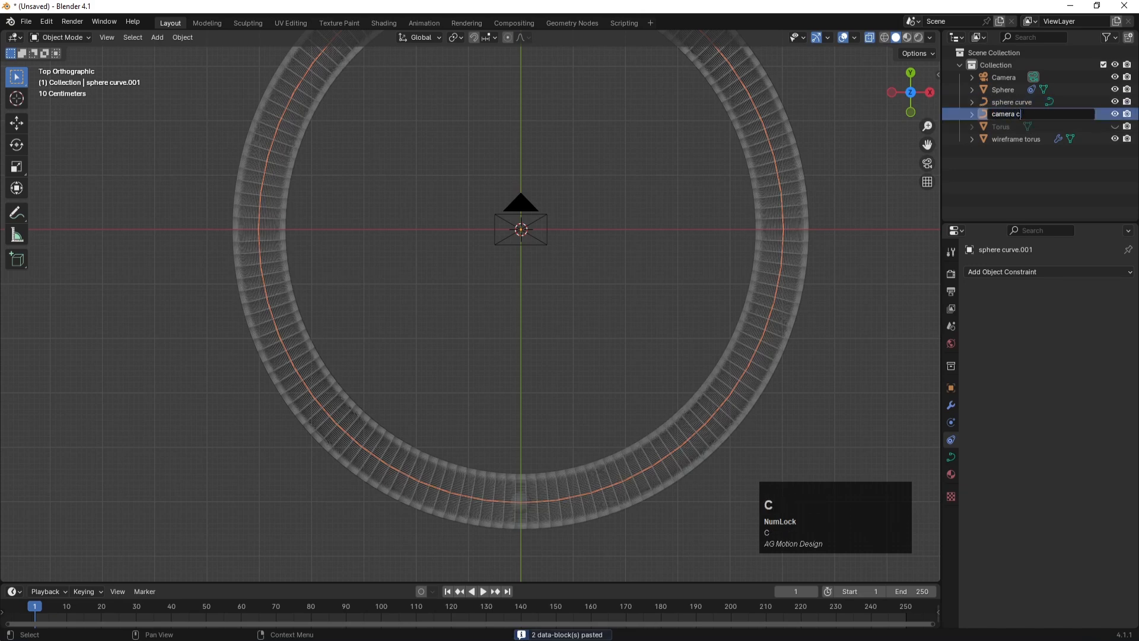
pyautogui.press('Return')
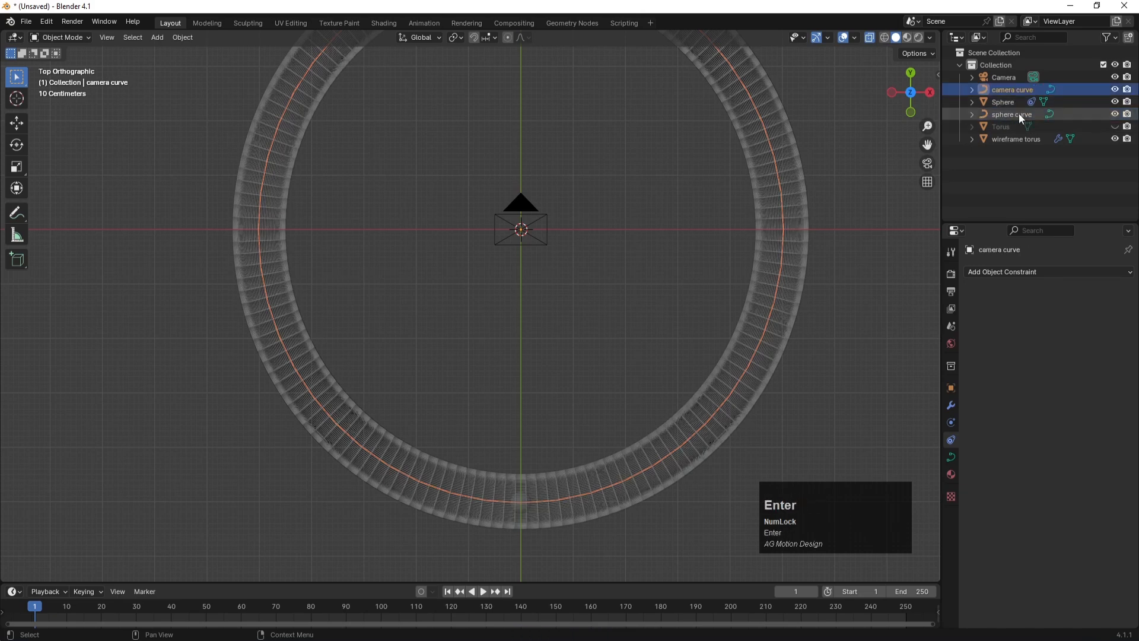
# - Add a Follow Path constraint to the camera with camera curve as its target
pyautogui.click(997, 79)
pyautogui.click(1016, 269)
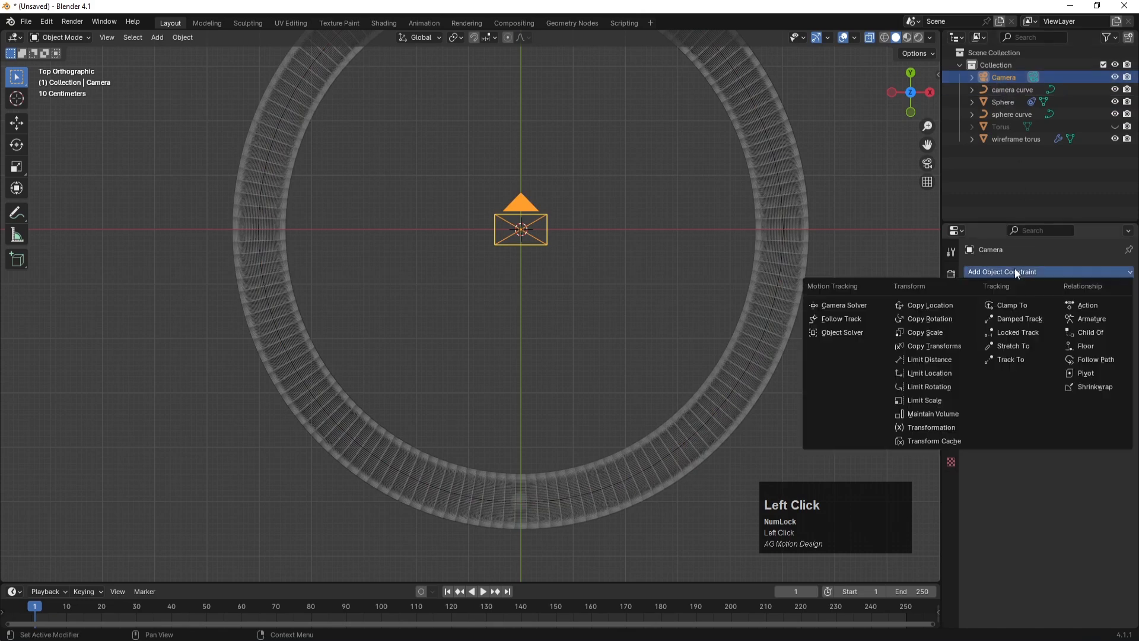
pyautogui.click(1102, 359)
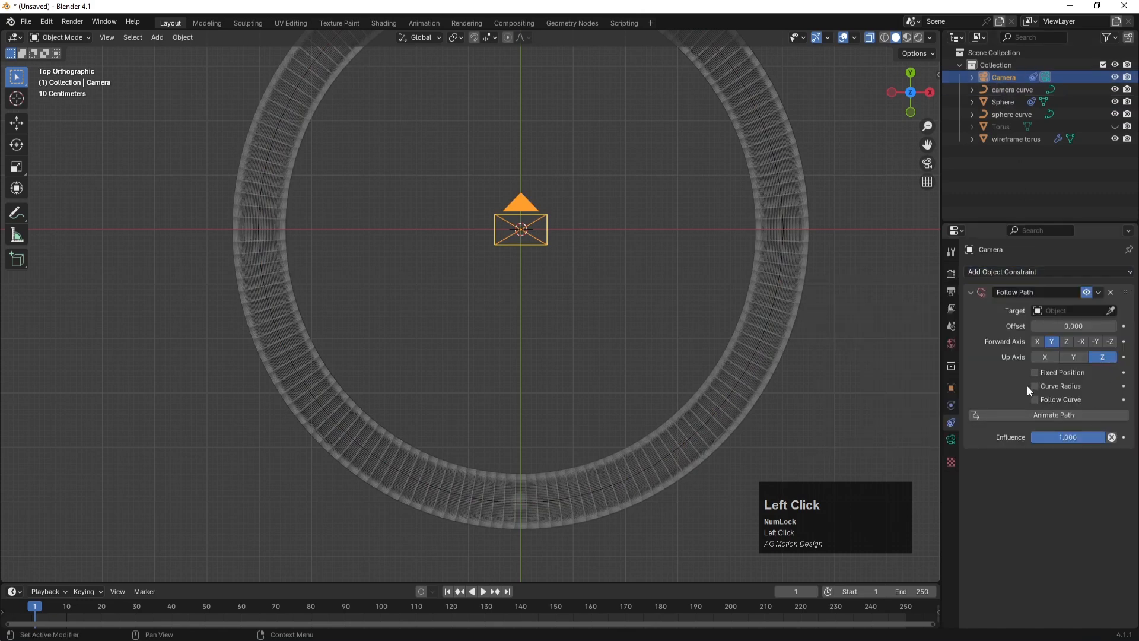
pyautogui.click(1048, 310)
pyautogui.click(1045, 330)
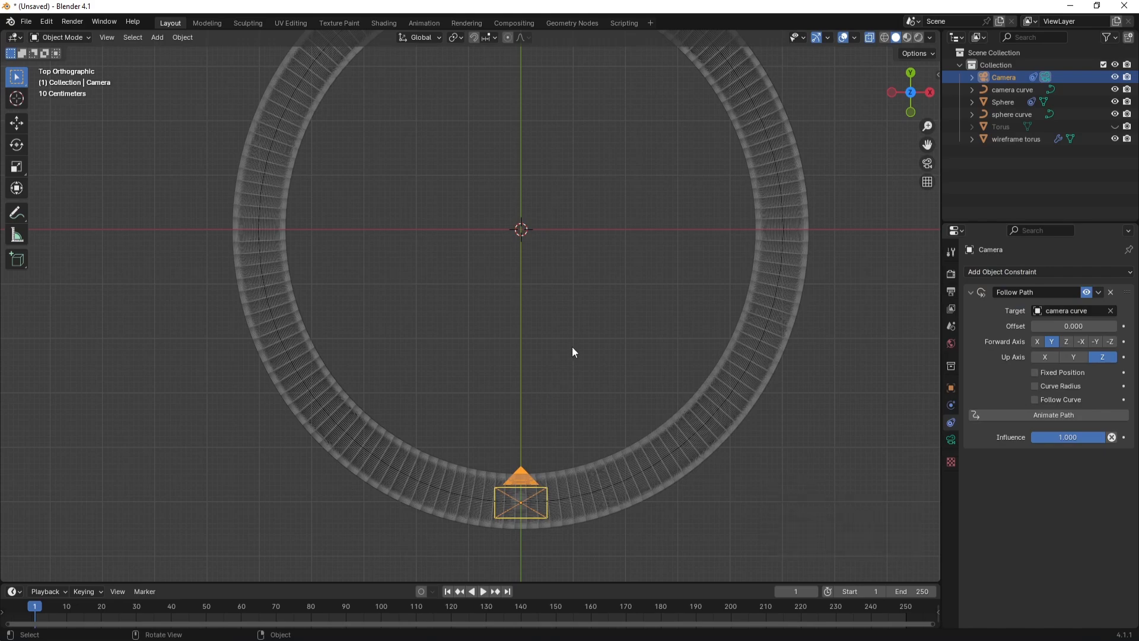
# - Set the camera's X rotation to 90°
pyautogui.moveTo(871, 184); pyautogui.dragTo(549, 261, button='middle')
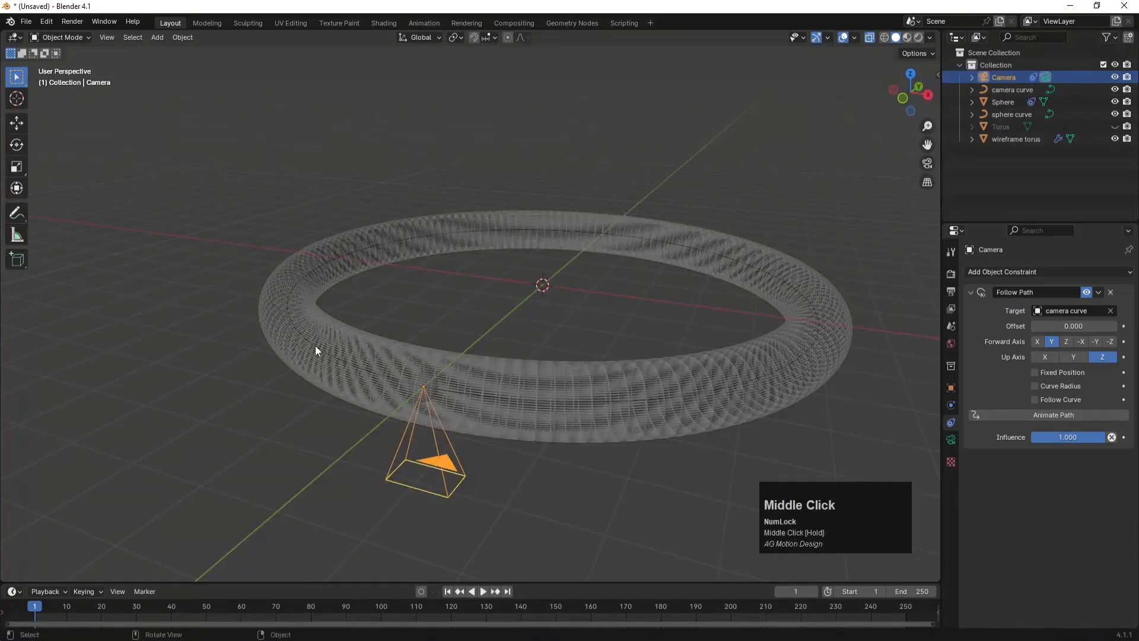
pyautogui.click(418, 463)
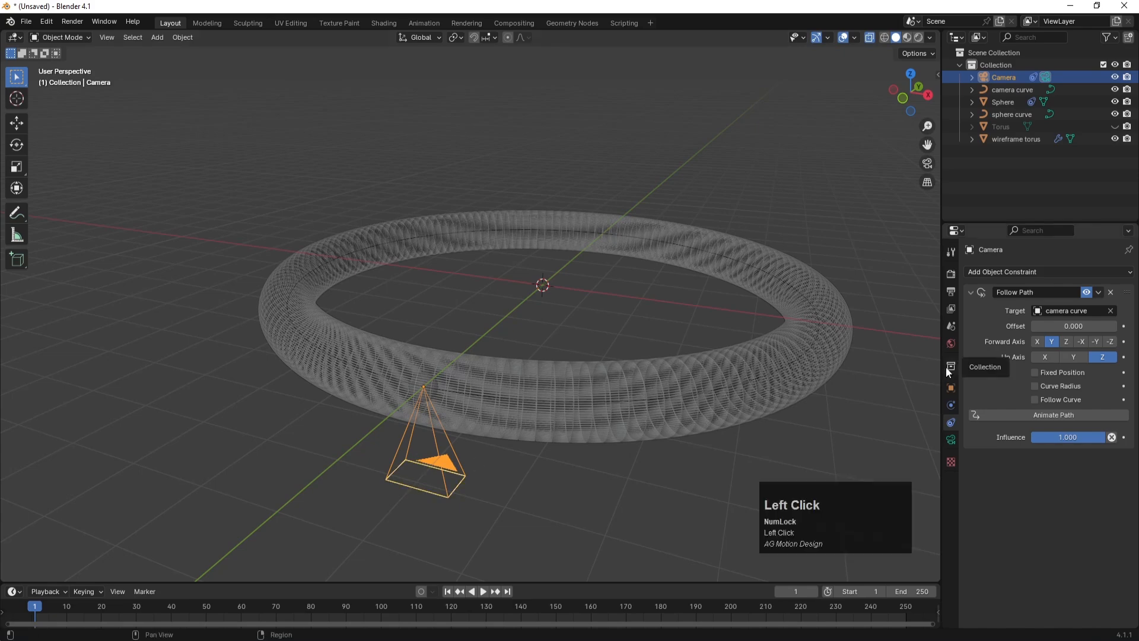
pyautogui.click(951, 389)
pyautogui.moveTo(1068, 352); pyautogui.dragTo(1074, 354)
pyautogui.click(1073, 353)
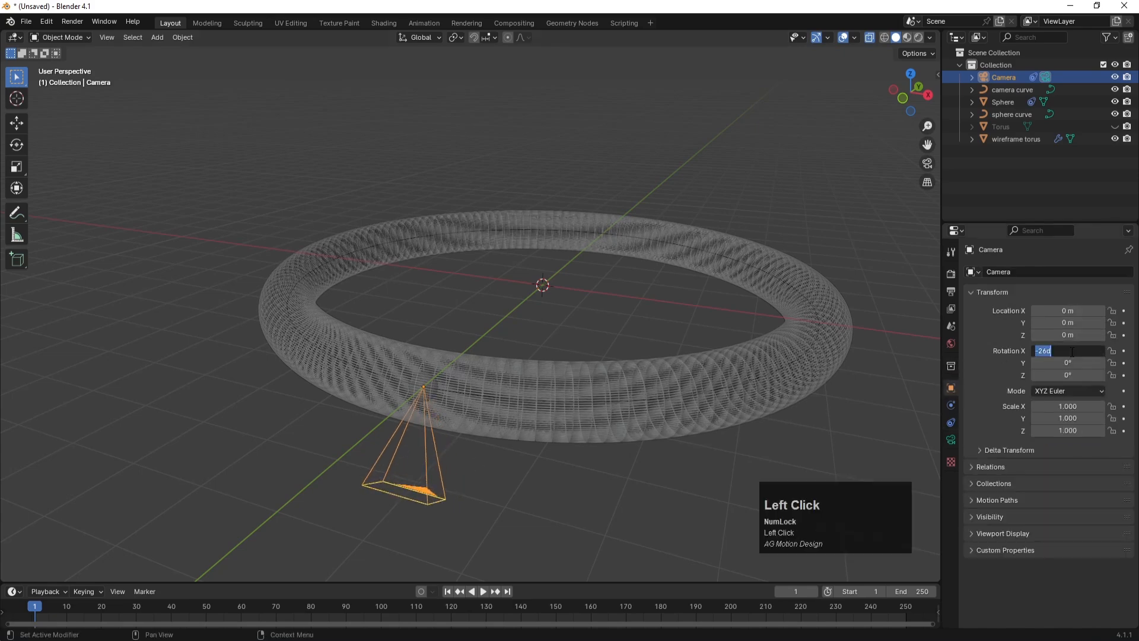
pyautogui.write('90')
pyautogui.press('Return')
# - Set the camera's Z rotation to 90° and look through the camera with its frame filling the viewport
pyautogui.moveTo(1078, 363); pyautogui.dragTo(1078, 377)
pyautogui.hotkey('ctrl', 'z')
pyautogui.click(1078, 377)
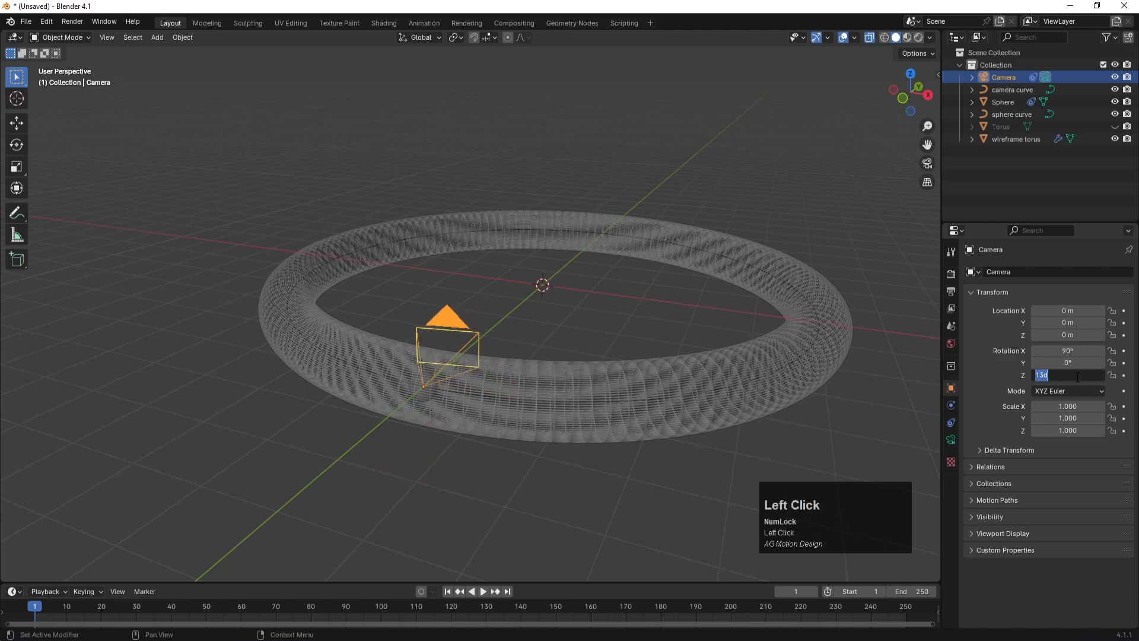
pyautogui.write('90')
pyautogui.press('Return')
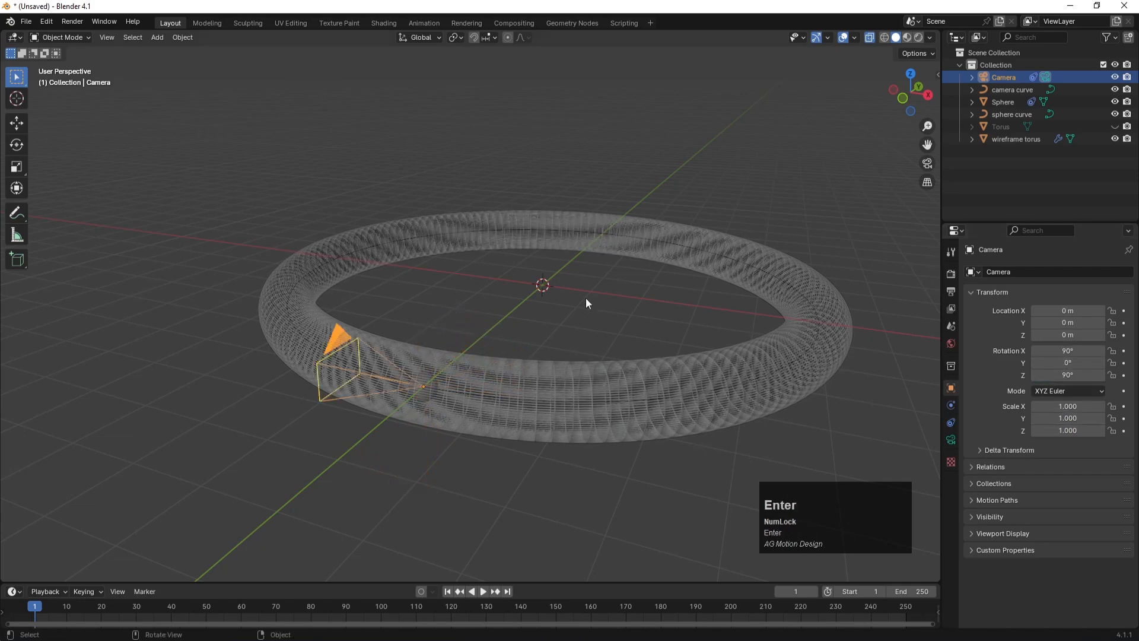
pyautogui.press('KP_0')
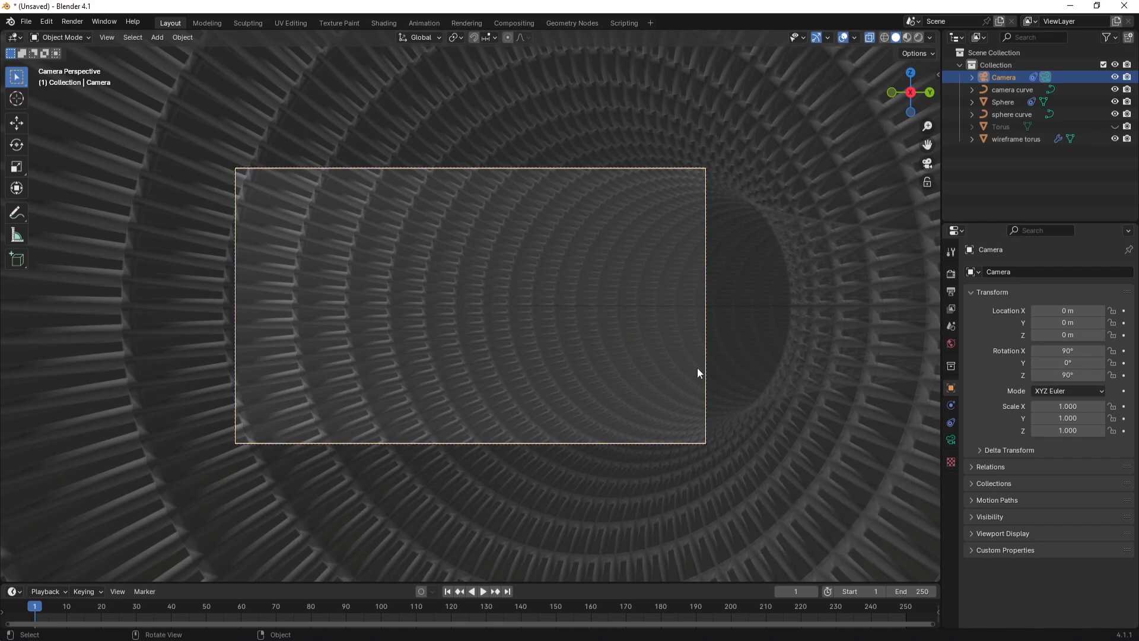
pyautogui.scroll(4, 498, 338)
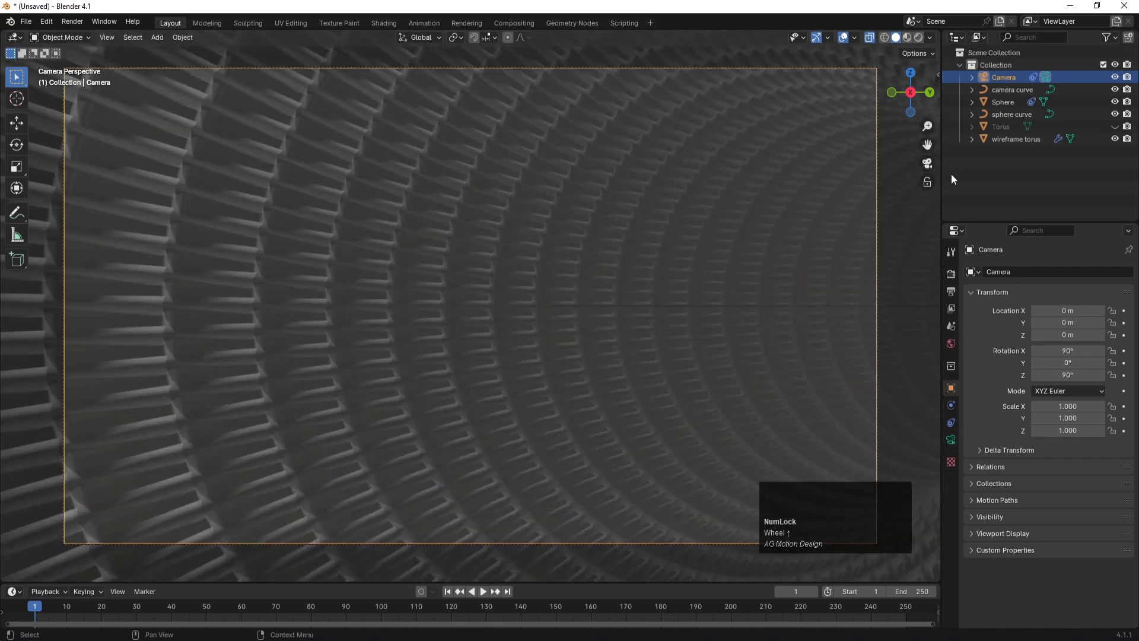
pyautogui.press('n')
pyautogui.press('n')
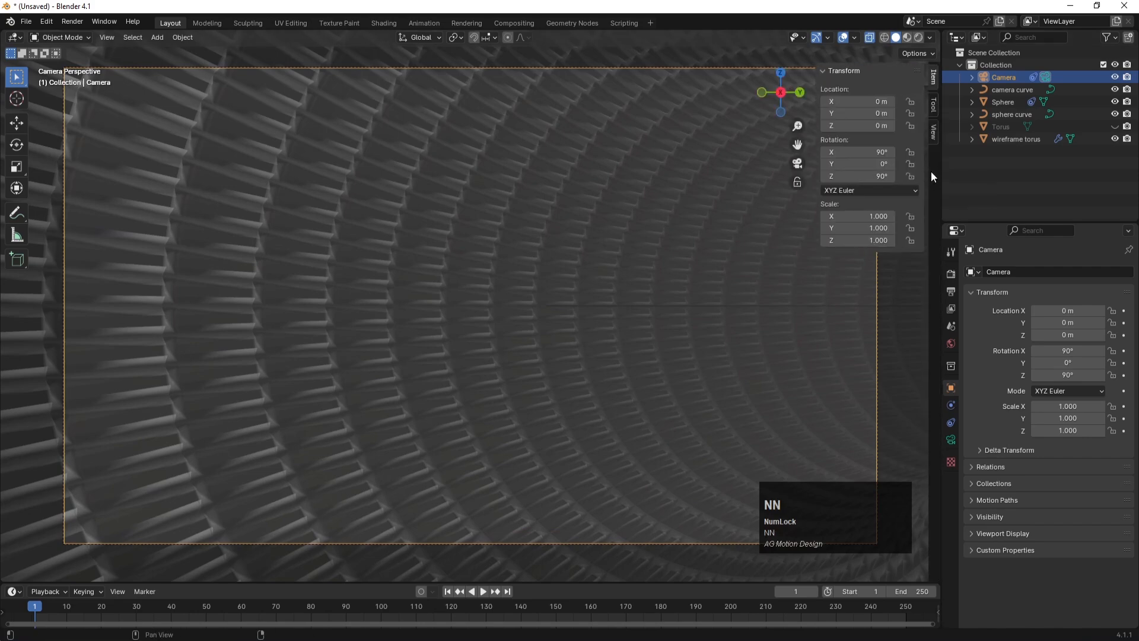
pyautogui.click(933, 125)
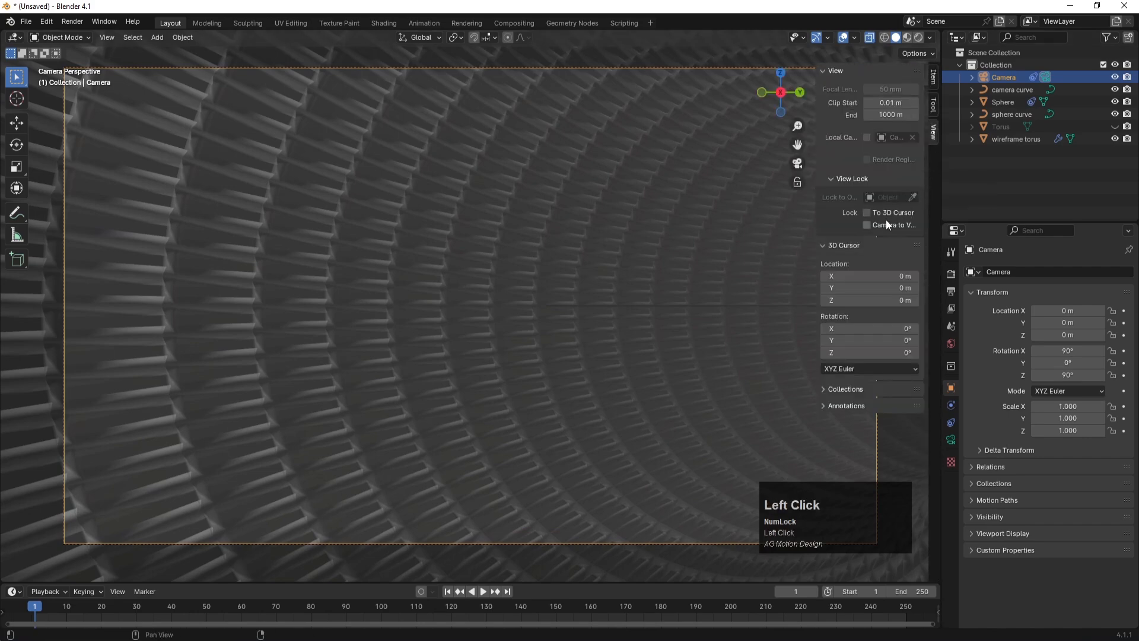
pyautogui.click(867, 225)
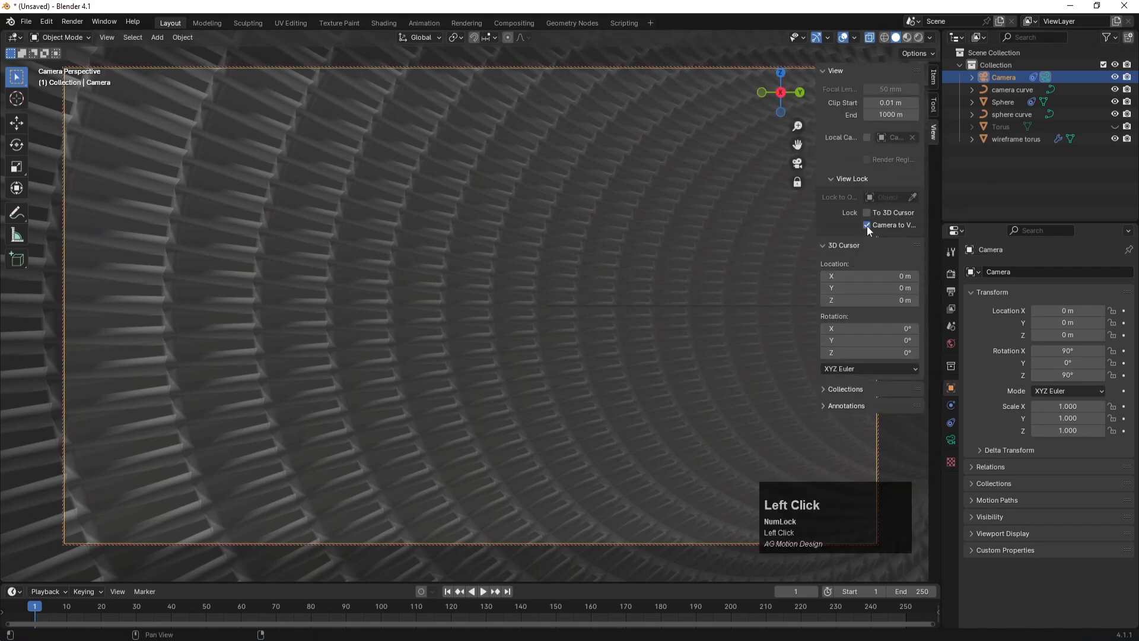
pyautogui.click(866, 224)
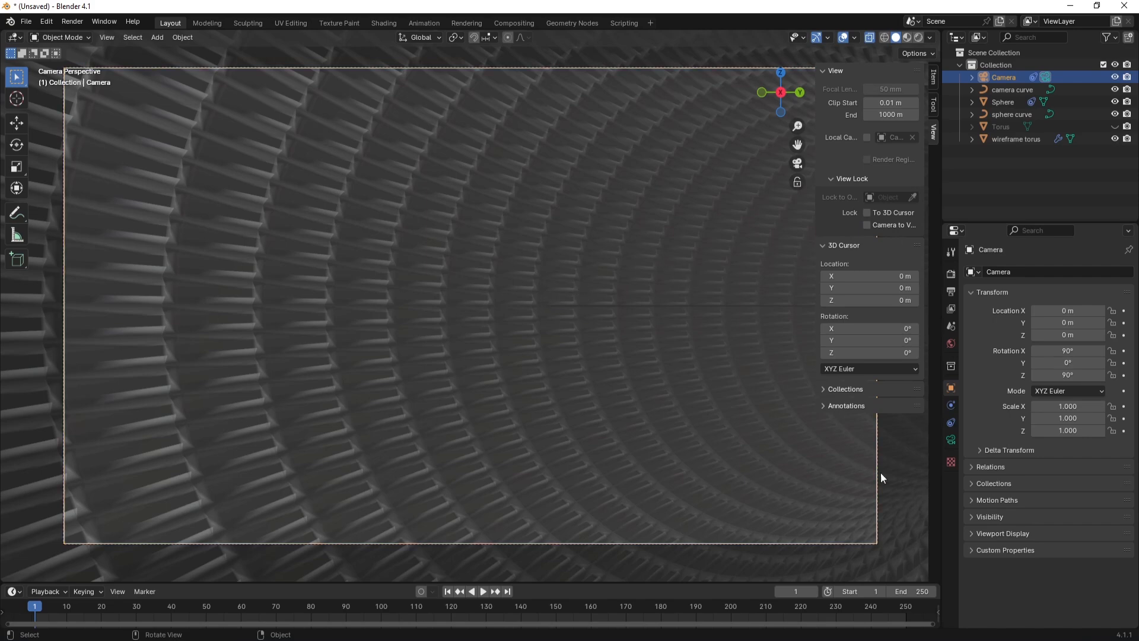
# - Set the camera's focal length to 10 mm
pyautogui.click(1005, 76)
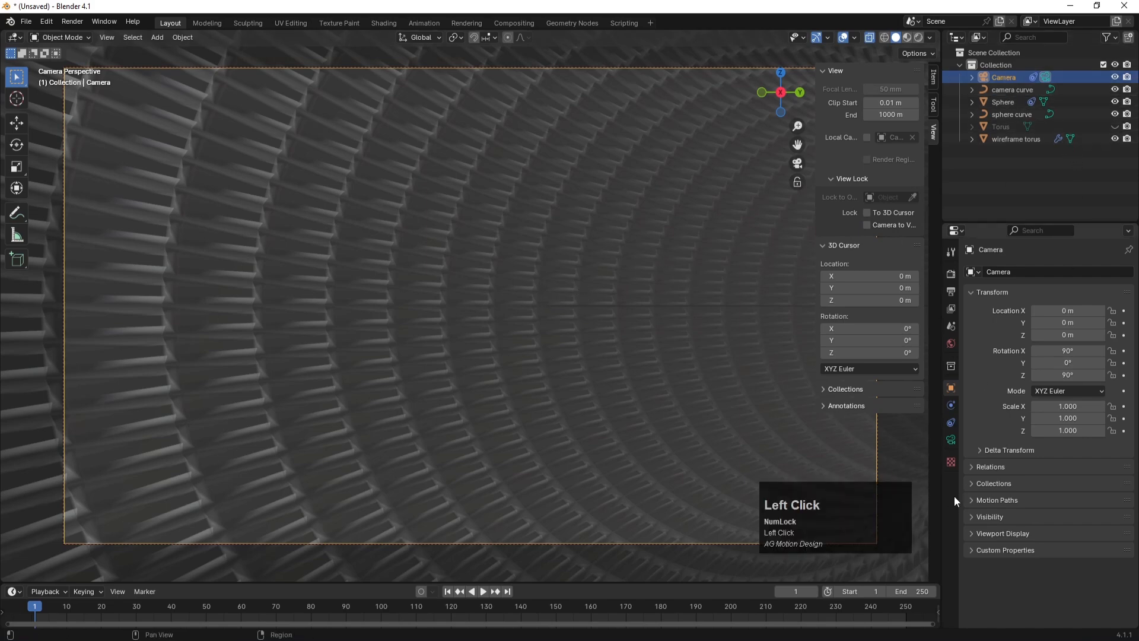
pyautogui.click(951, 440)
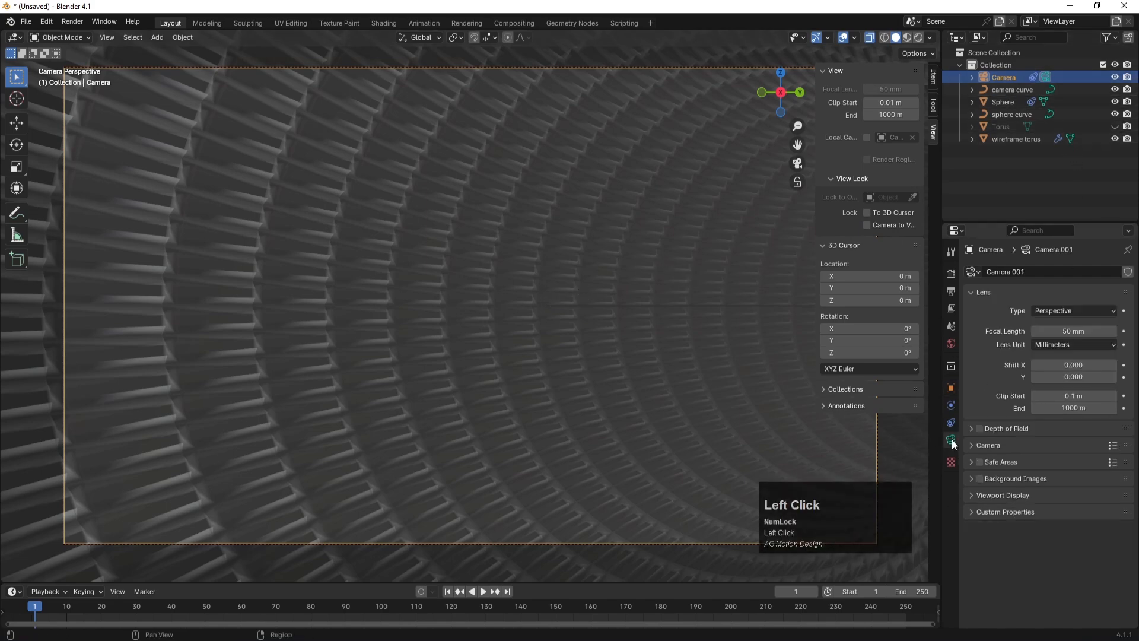
pyautogui.moveTo(1073, 330); pyautogui.dragTo(998, 330)
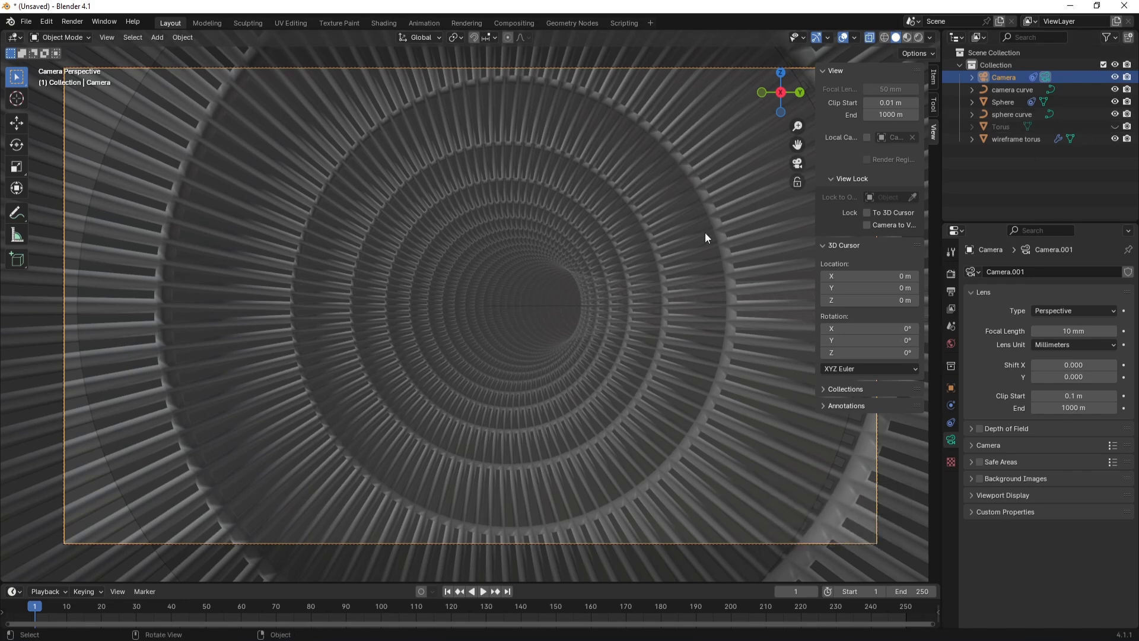
# - Switch the viewport to Rendered shading and hide the sphere that blocks the camera's view
pyautogui.press('z')
pyautogui.click(702, 171)
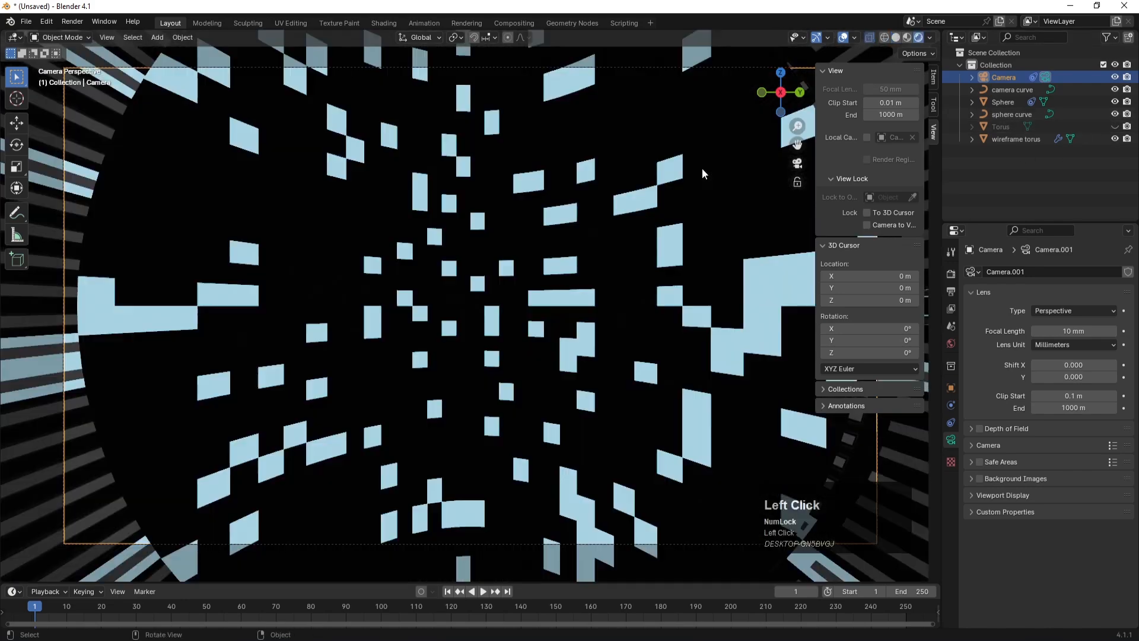
pyautogui.click(714, 209)
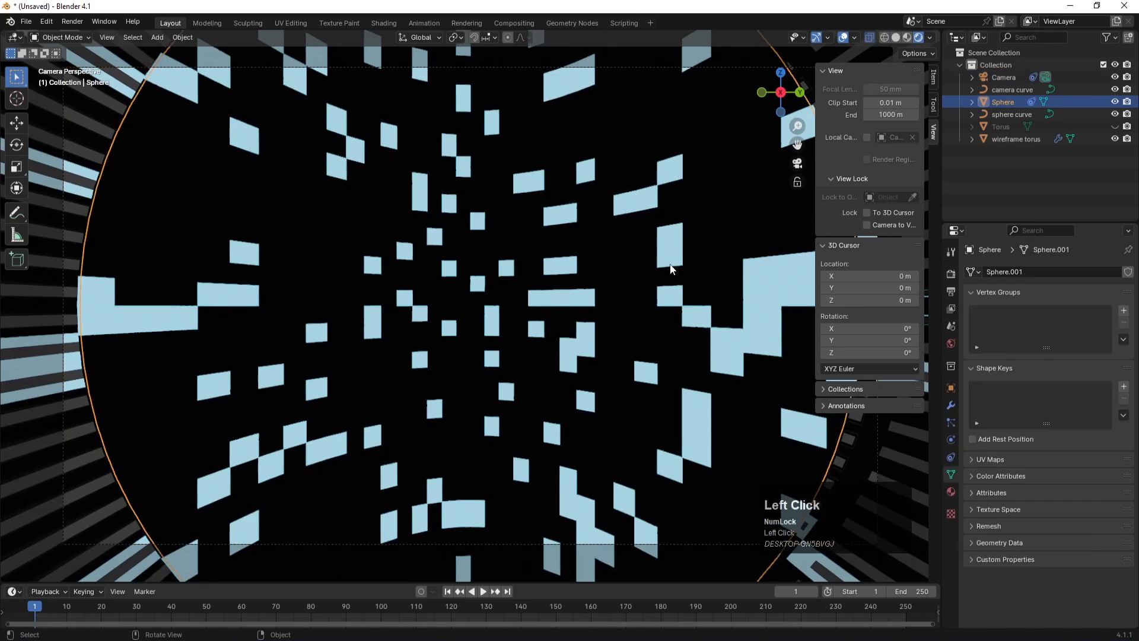
pyautogui.press('h')
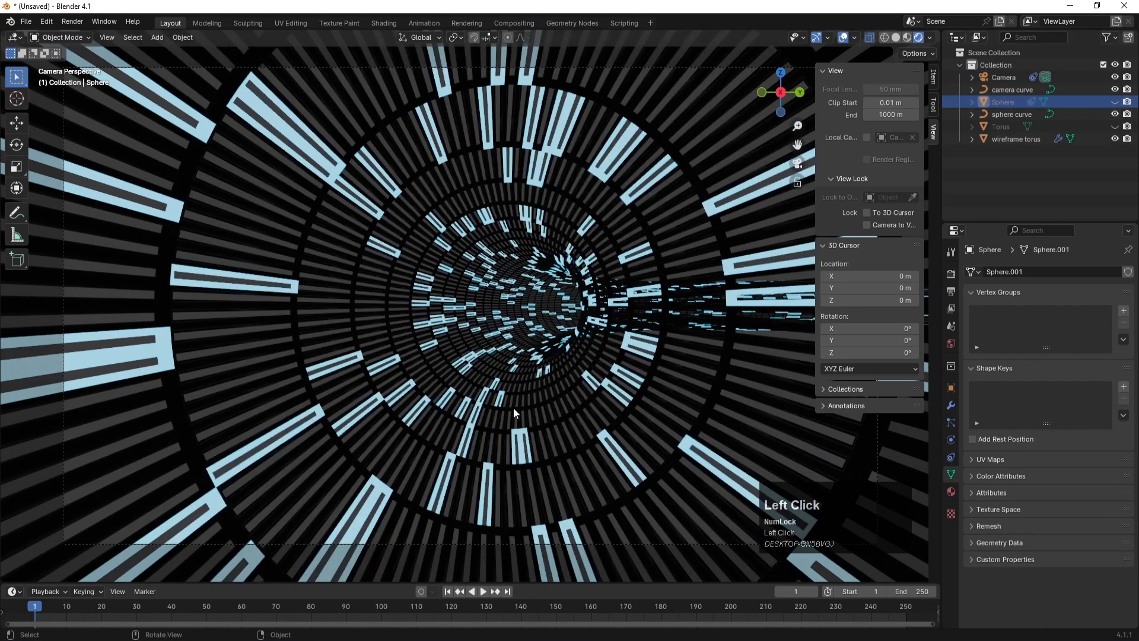
# - Compare the tunnel with the Torus object shown and hidden, and leave it shown
pyautogui.click(1115, 126)
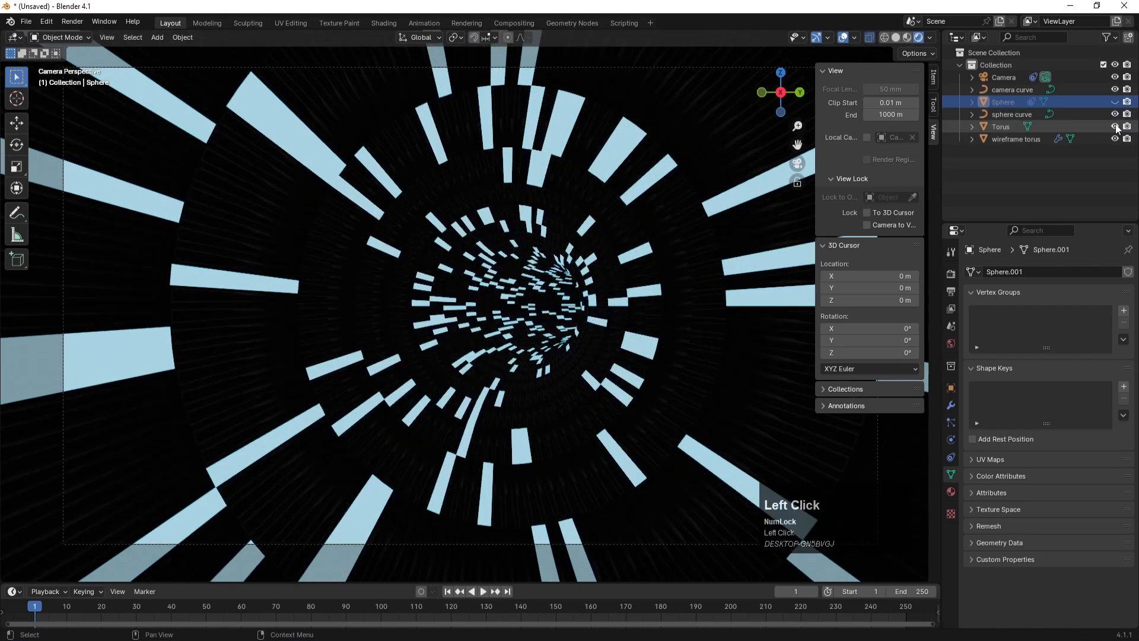
pyautogui.click(1115, 126)
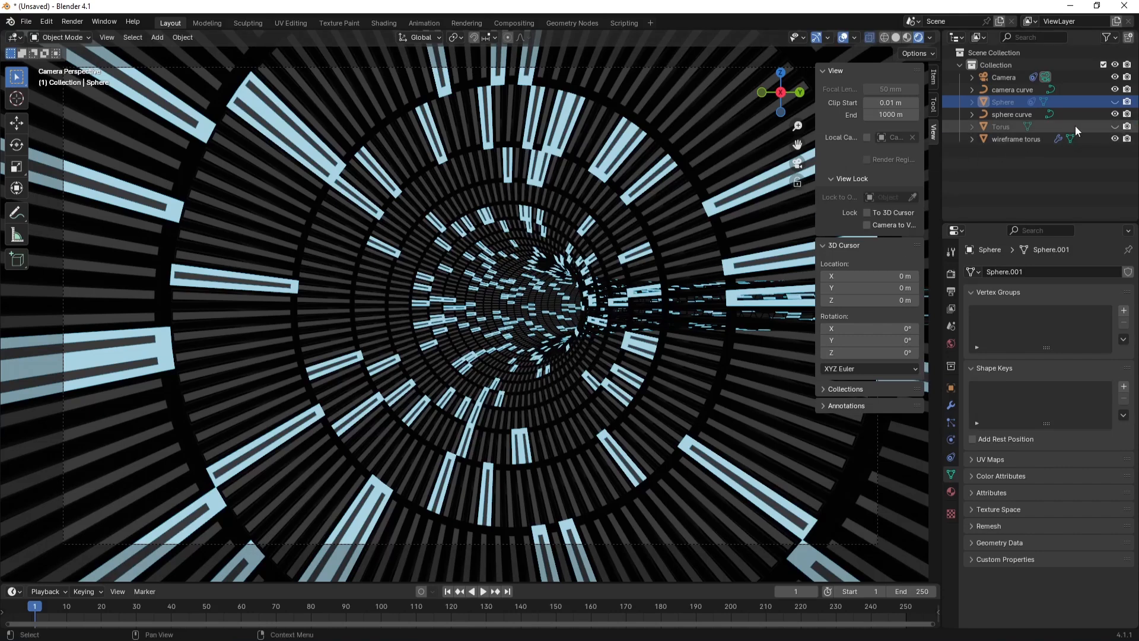
pyautogui.click(1114, 126)
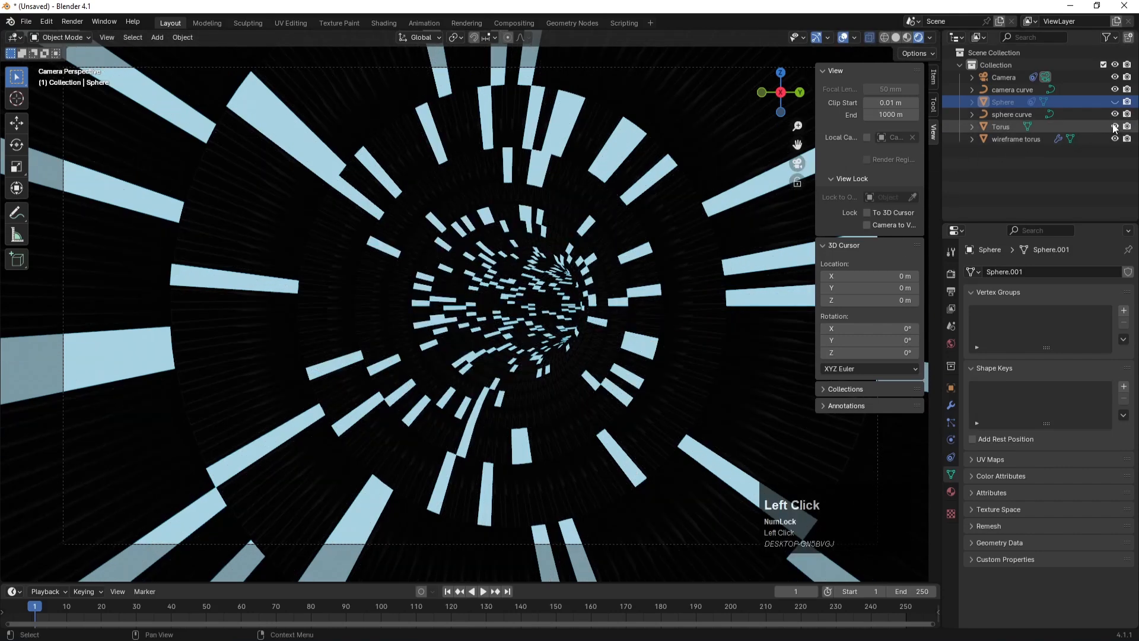
# - Set the Wireframe modifier thickness of wireframe torus to 0.01 m and hide the Torus object
pyautogui.click(1029, 140)
pyautogui.click(951, 405)
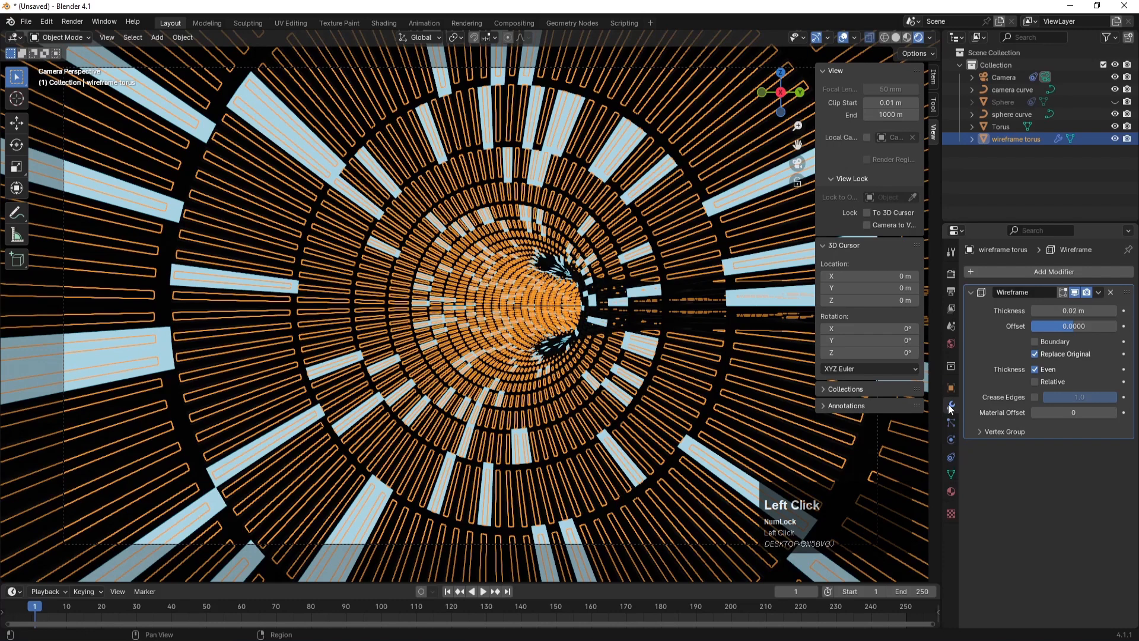
pyautogui.click(1070, 310)
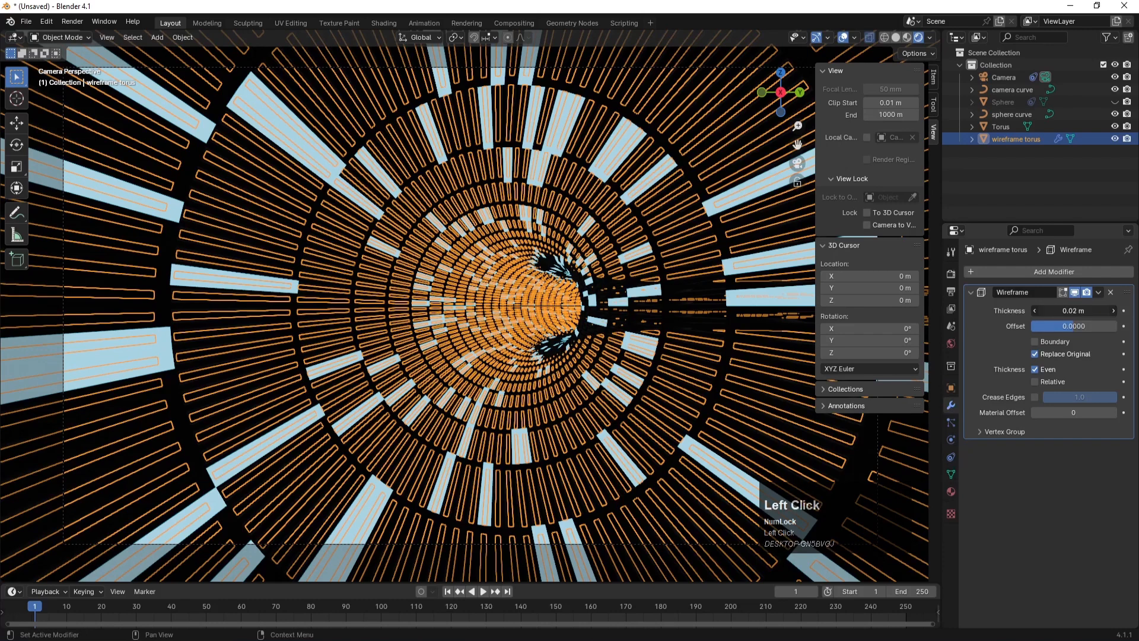
pyautogui.write('.01')
pyautogui.press('Return')
pyautogui.click(1015, 176)
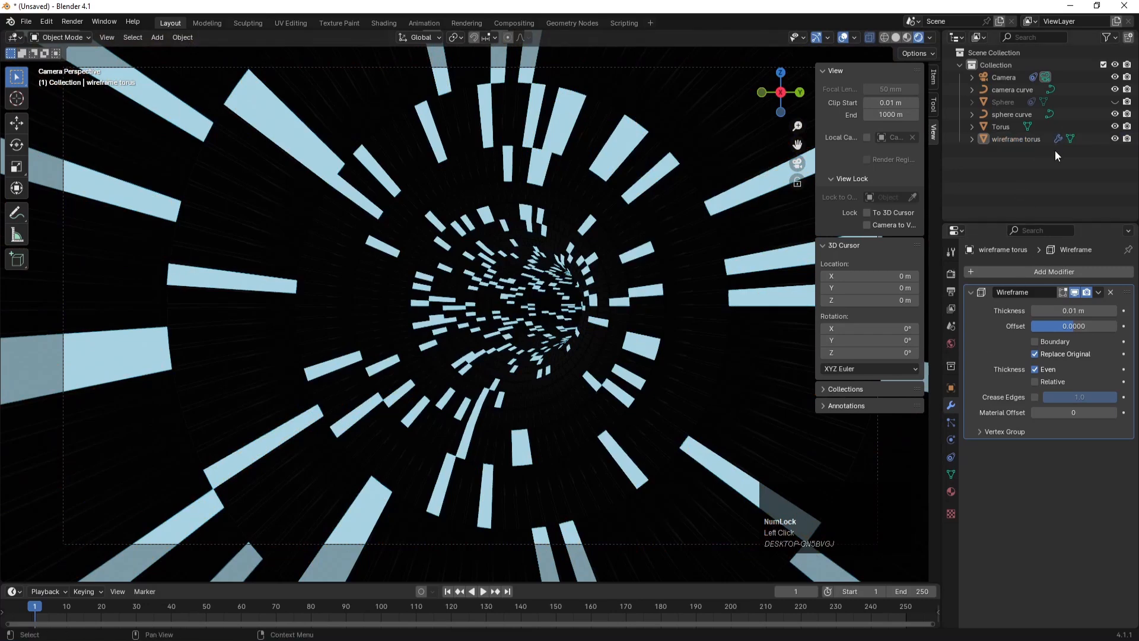
pyautogui.click(1114, 127)
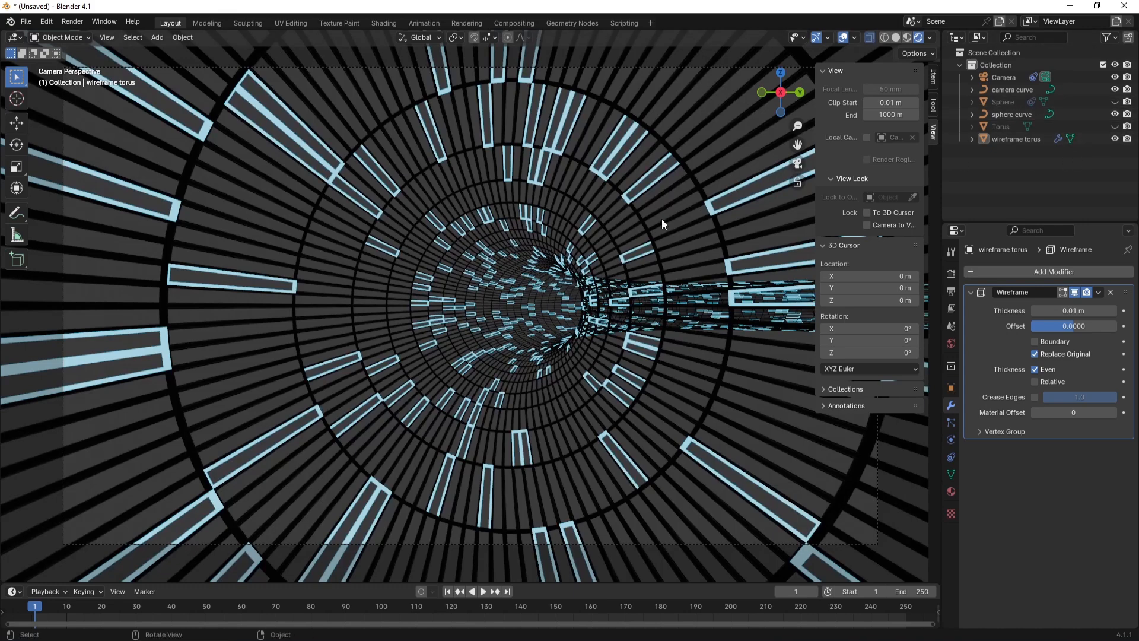
# - Select the sphere curve, show the sphere again and leave the camera view
pyautogui.click(1011, 115)
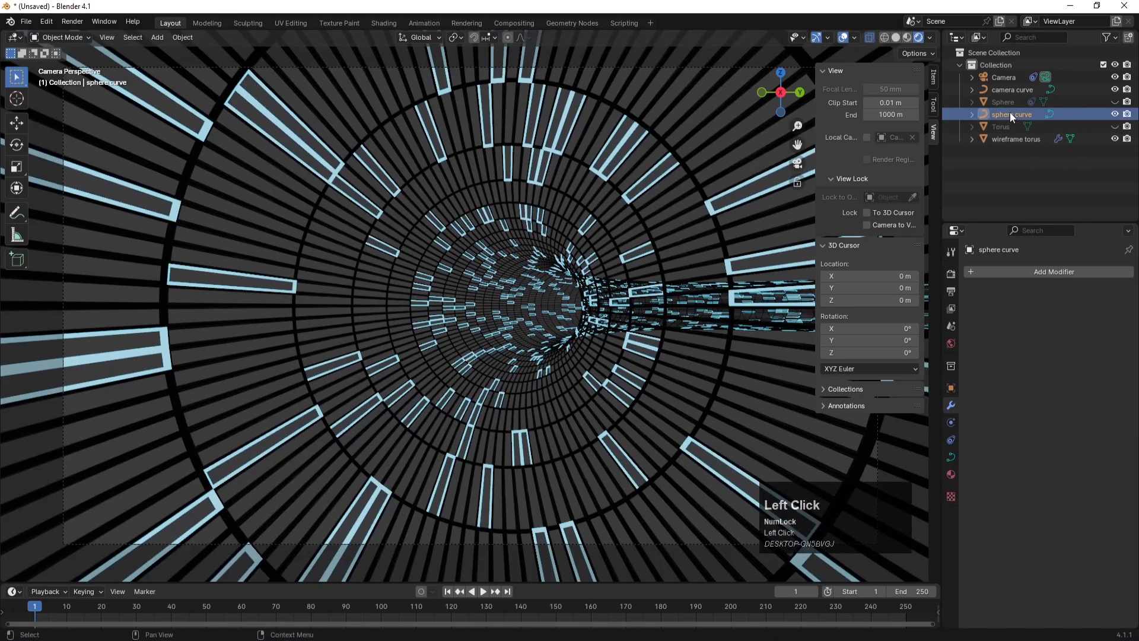
pyautogui.click(1115, 103)
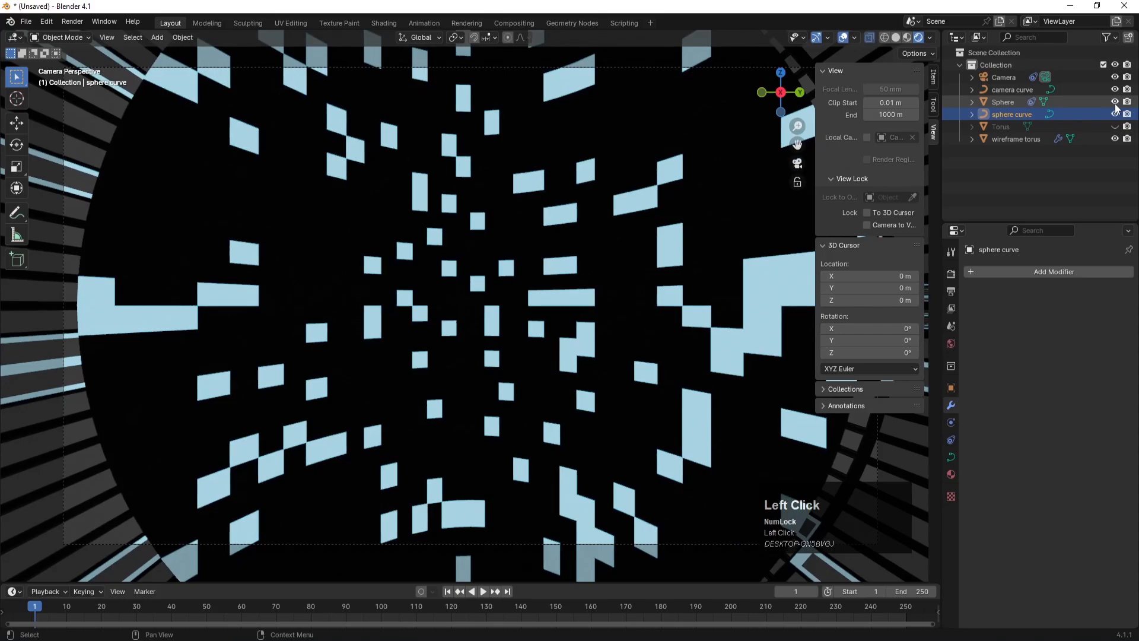
pyautogui.press('KP_0')
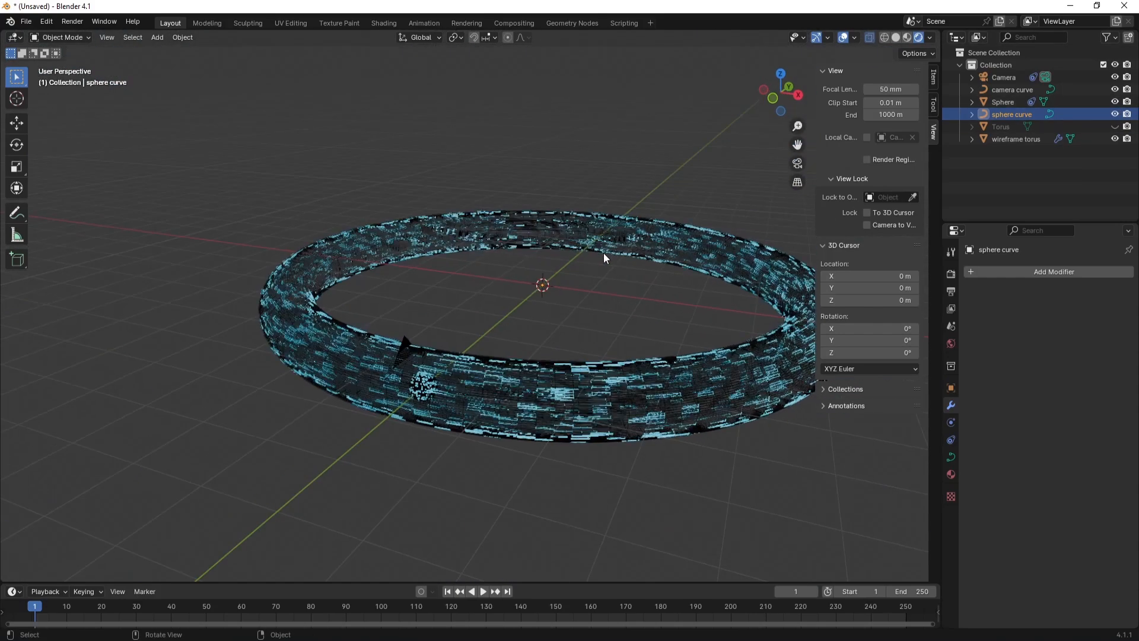
# - Set the sphere curve's Z rotation to -20° and return to the camera view
pyautogui.scroll(2, 415, 386)
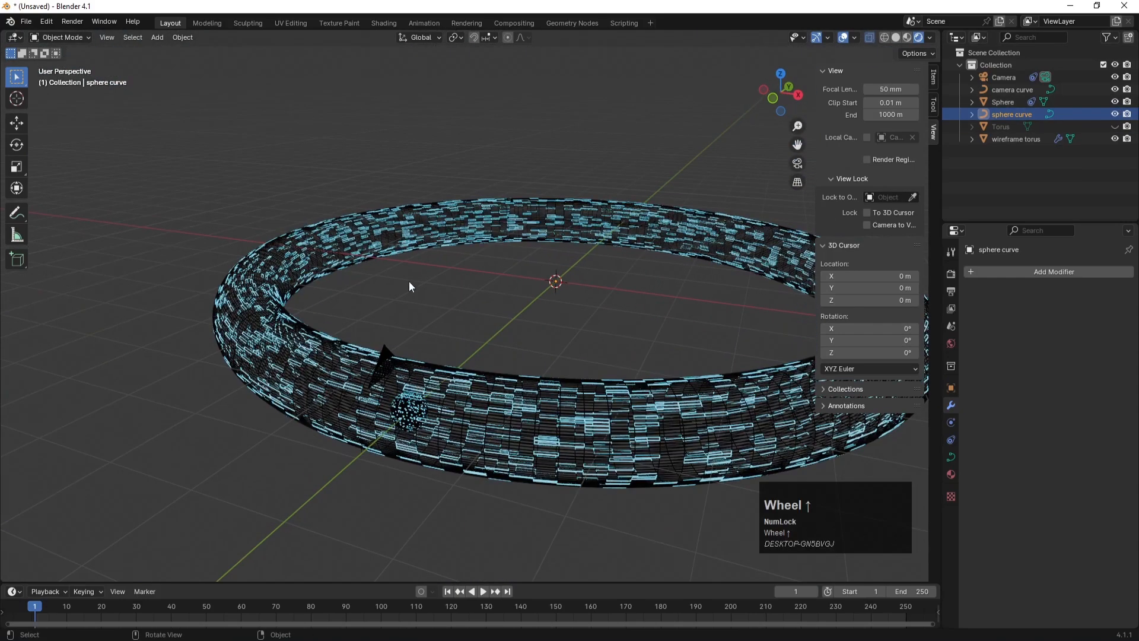
pyautogui.moveTo(409, 282); pyautogui.dragTo(421, 295, button='middle')
pyautogui.press('KP_7')
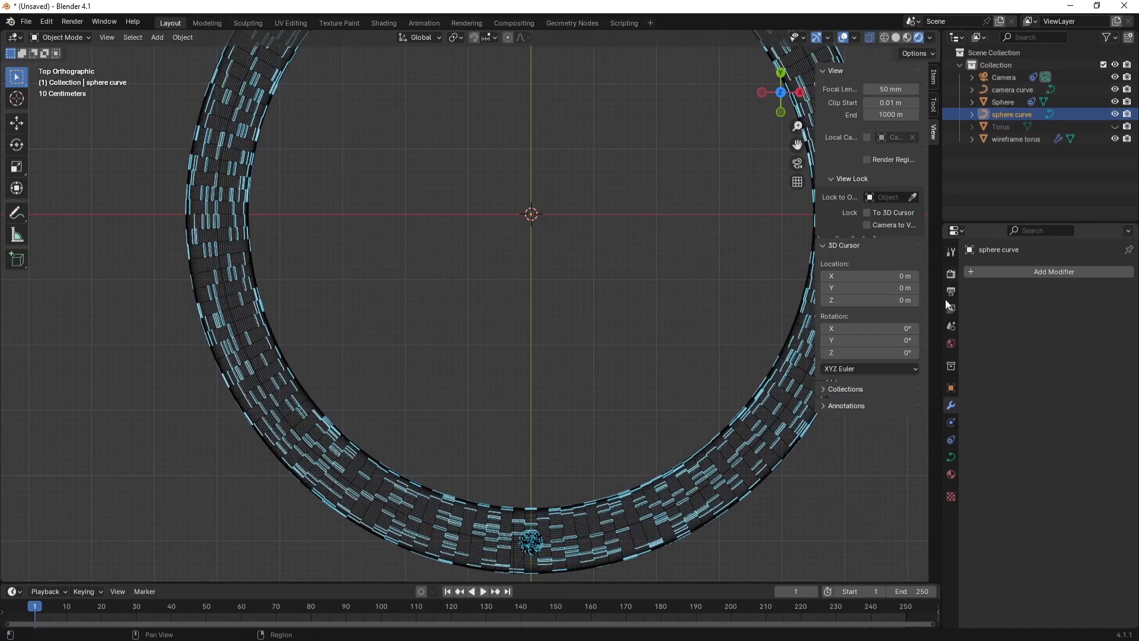
pyautogui.click(951, 388)
pyautogui.moveTo(1054, 373)
pyautogui.mouseDown()
pyautogui.moveTo(1039, 372)
pyautogui.moveTo(1062, 375)
pyautogui.mouseUp()
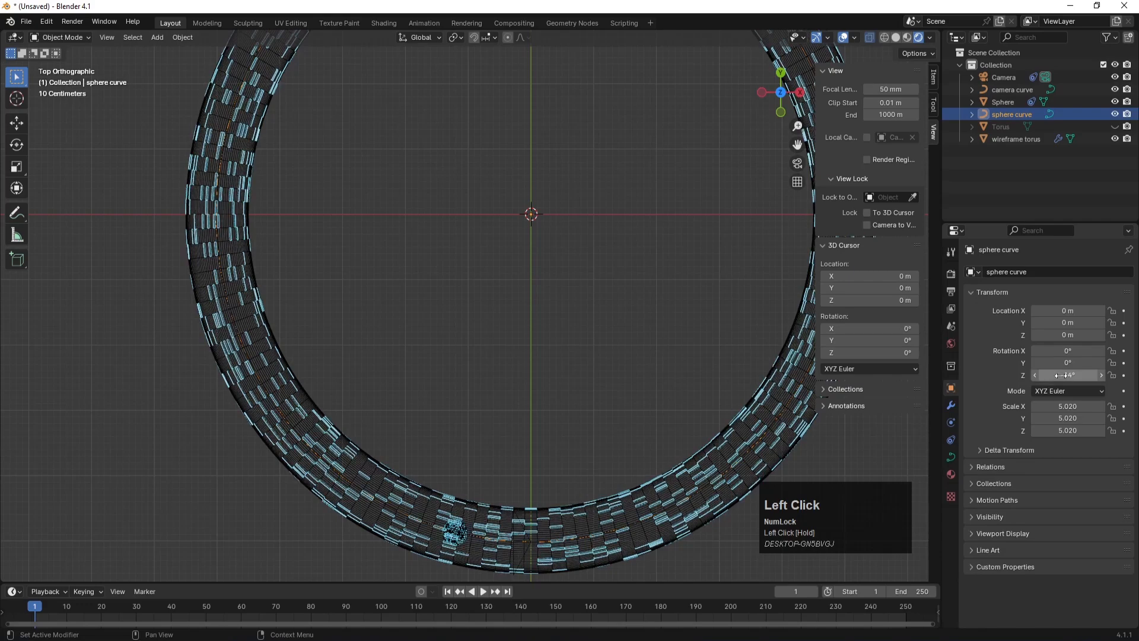
pyautogui.click(1062, 375)
pyautogui.write('-20')
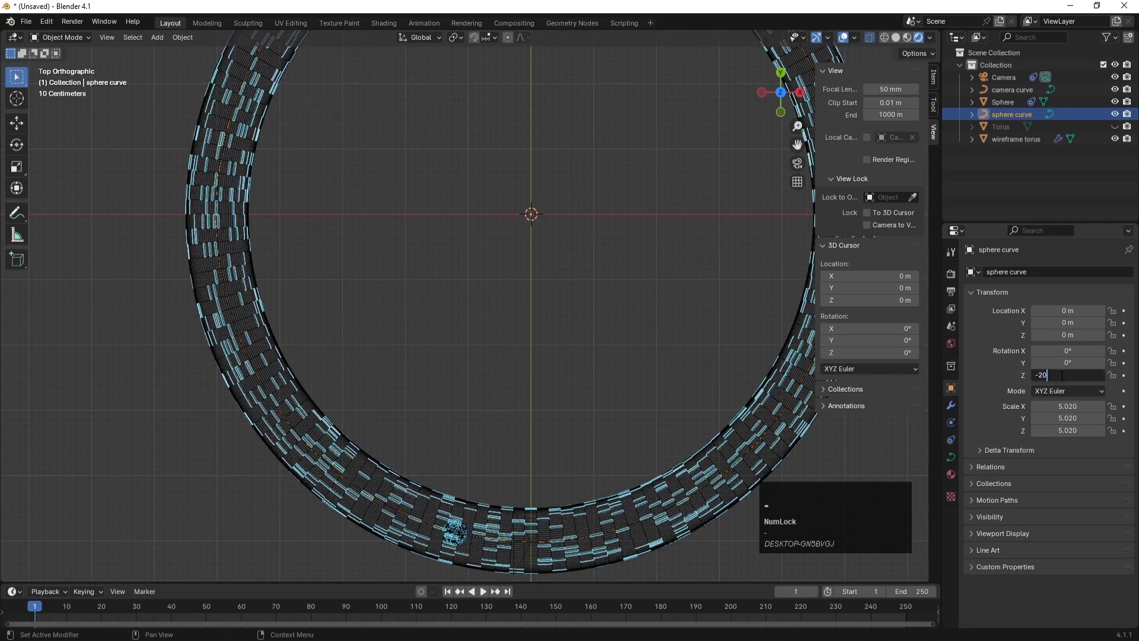
pyautogui.press('Return')
pyautogui.press('KP_0')
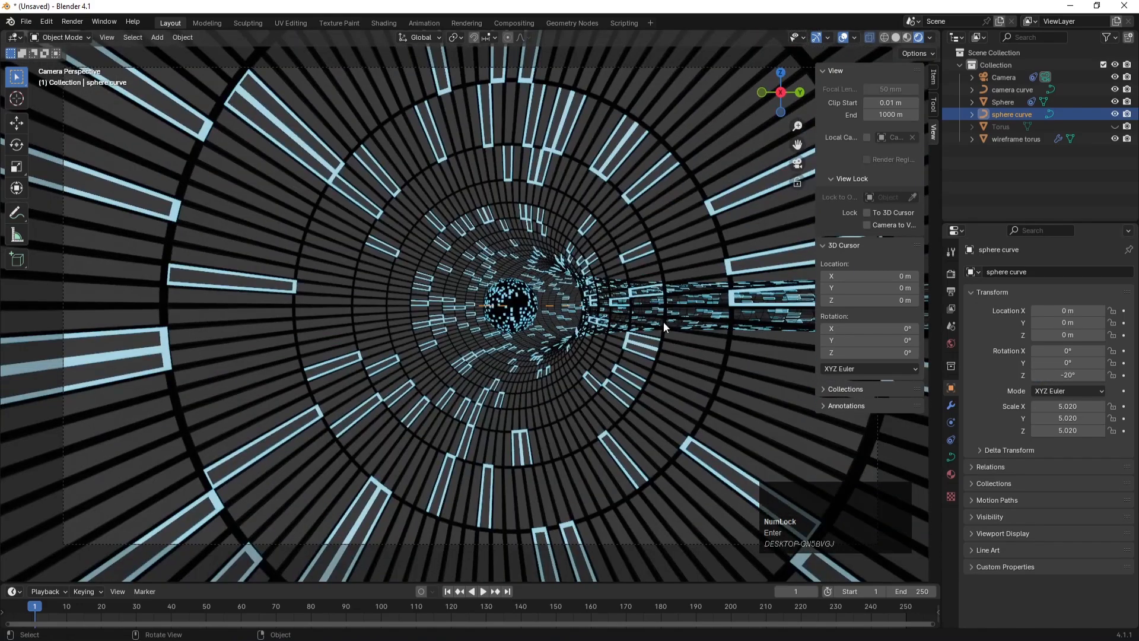
# - Lower the sphere curve to a Z location of about -0.31 m and deselect it
pyautogui.click(518, 304)
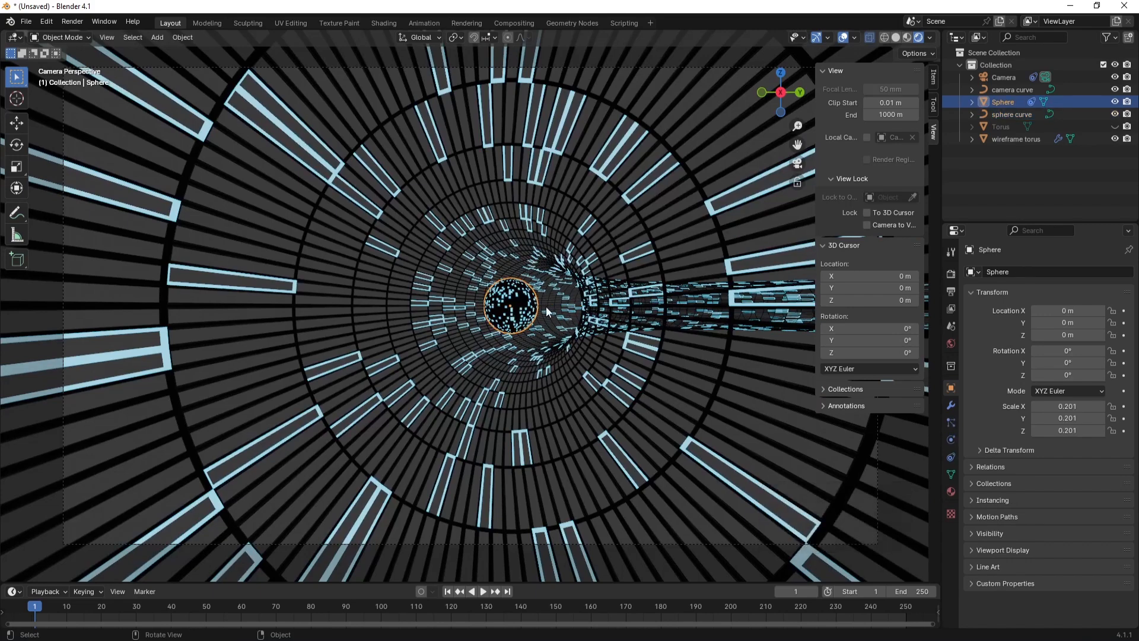
pyautogui.click(1005, 113)
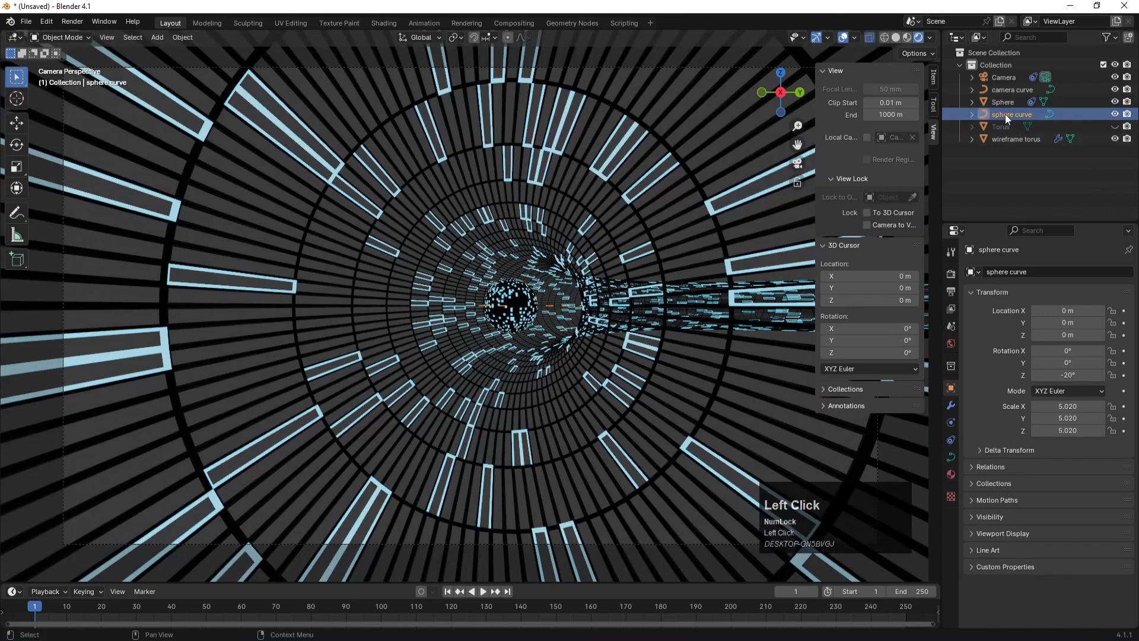
pyautogui.moveTo(1065, 323); pyautogui.dragTo(1026, 334)
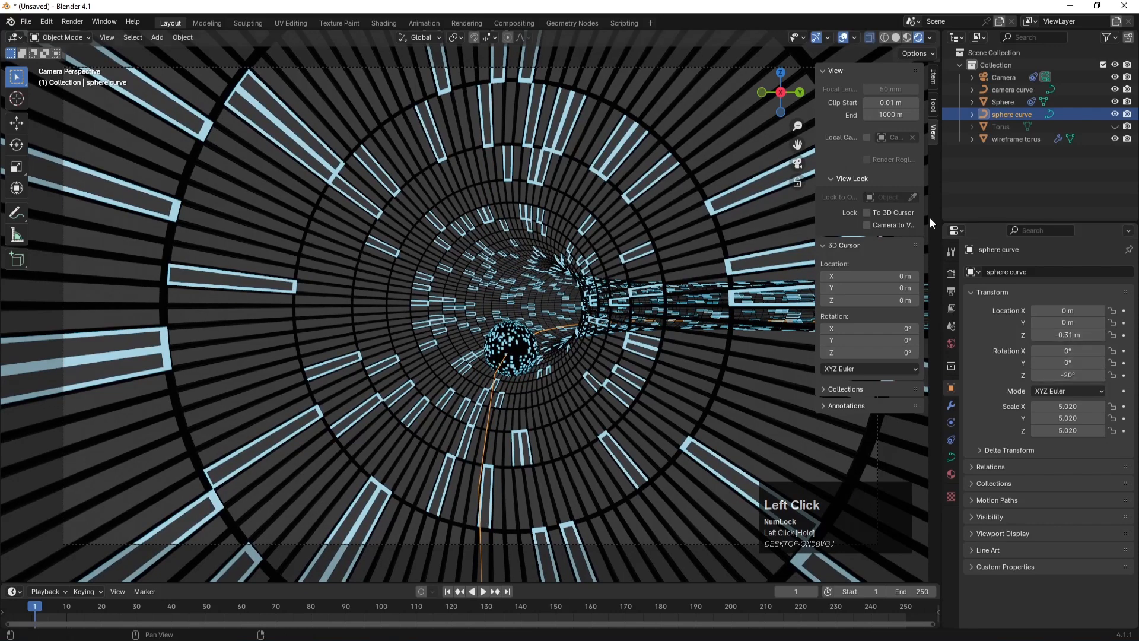
pyautogui.click(990, 180)
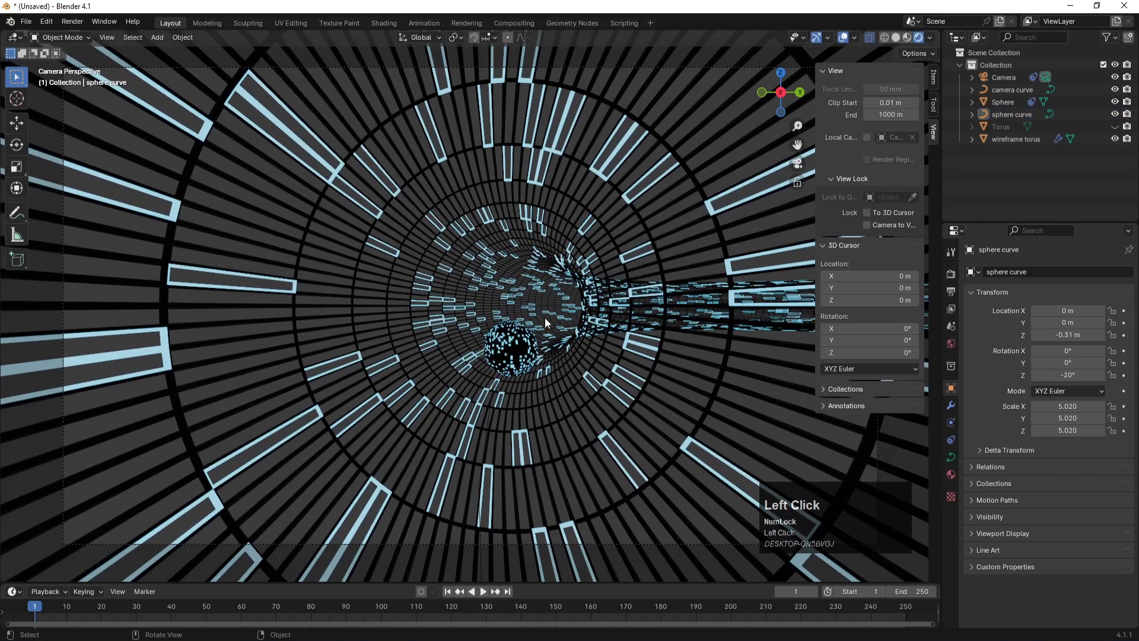
# - Darken the World background colour, trying pure black and settling on a very dark grey
pyautogui.click(950, 344)
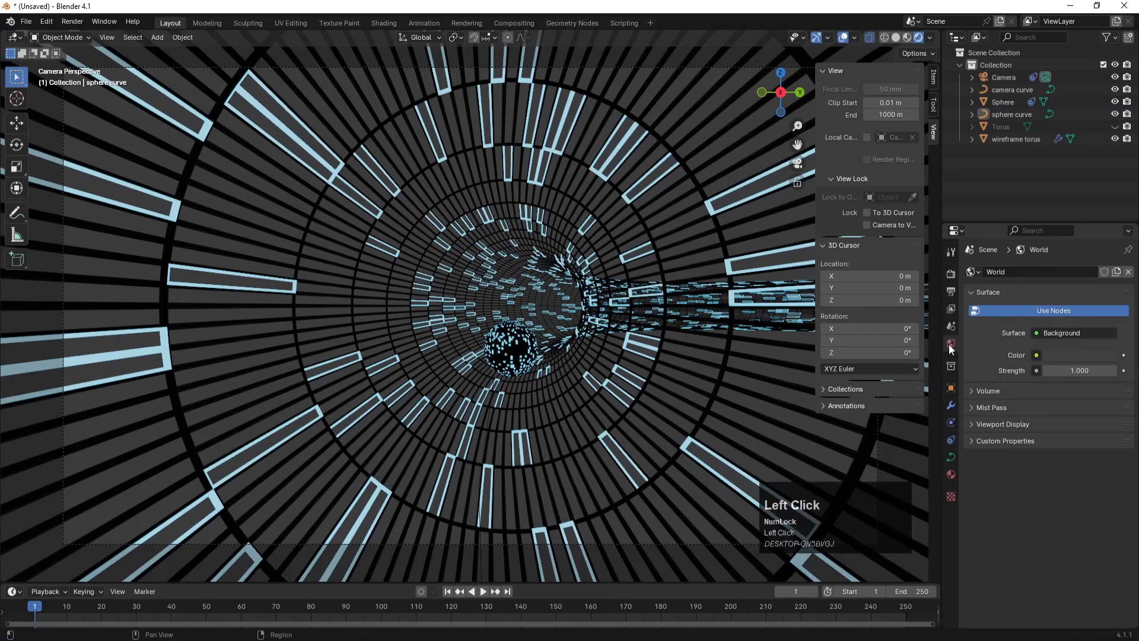
pyautogui.click(1063, 356)
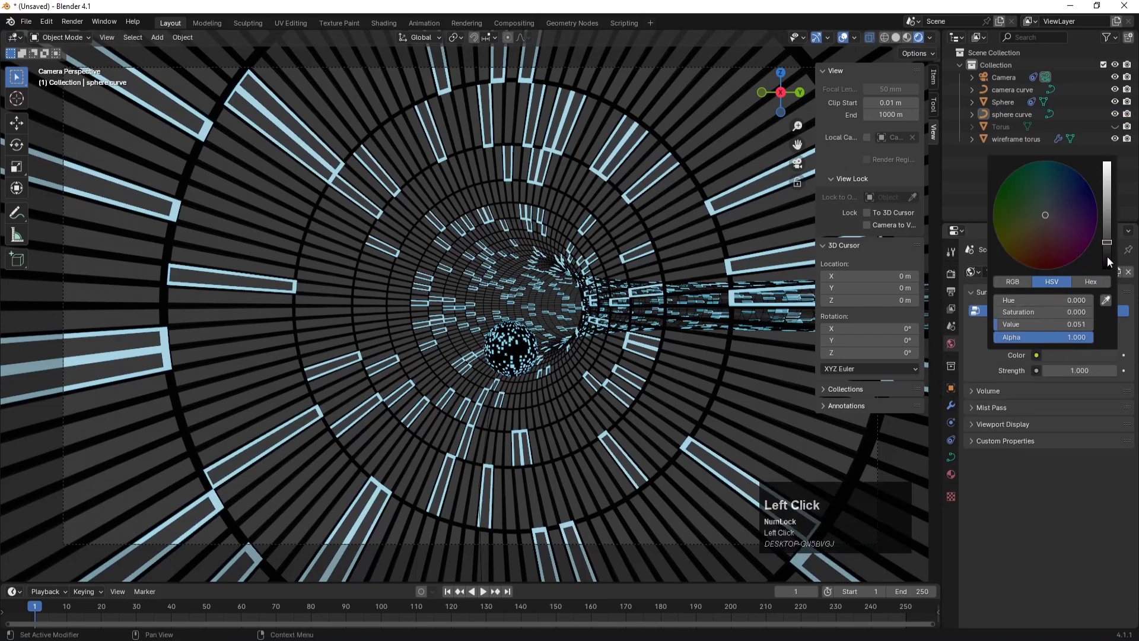
pyautogui.moveTo(1106, 271); pyautogui.dragTo(1108, 276)
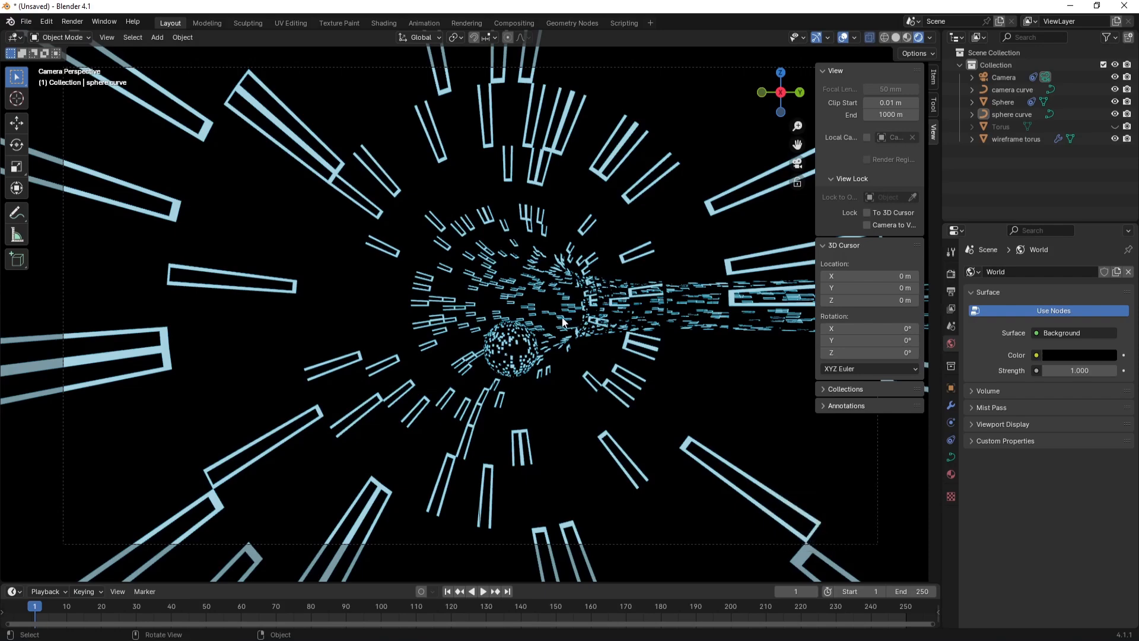
pyautogui.click(1063, 357)
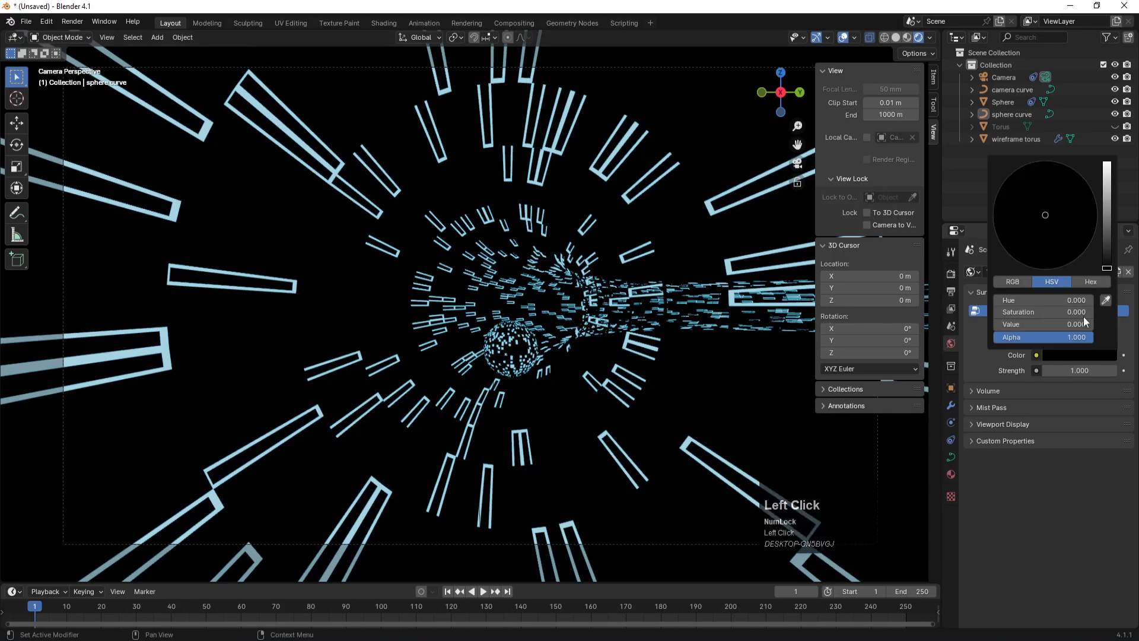
pyautogui.moveTo(1106, 262); pyautogui.dragTo(1107, 249)
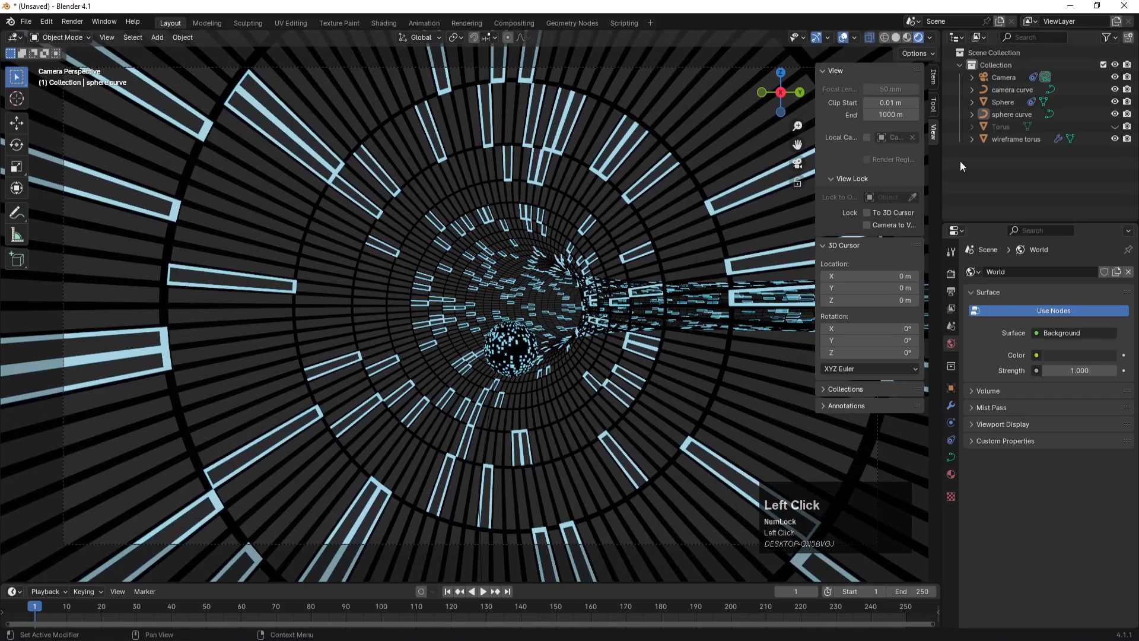
# - Keep EEVEE as the render engine with Rendered viewport shading, and enlarge the timeline area
pyautogui.press('z')
pyautogui.click(594, 211)
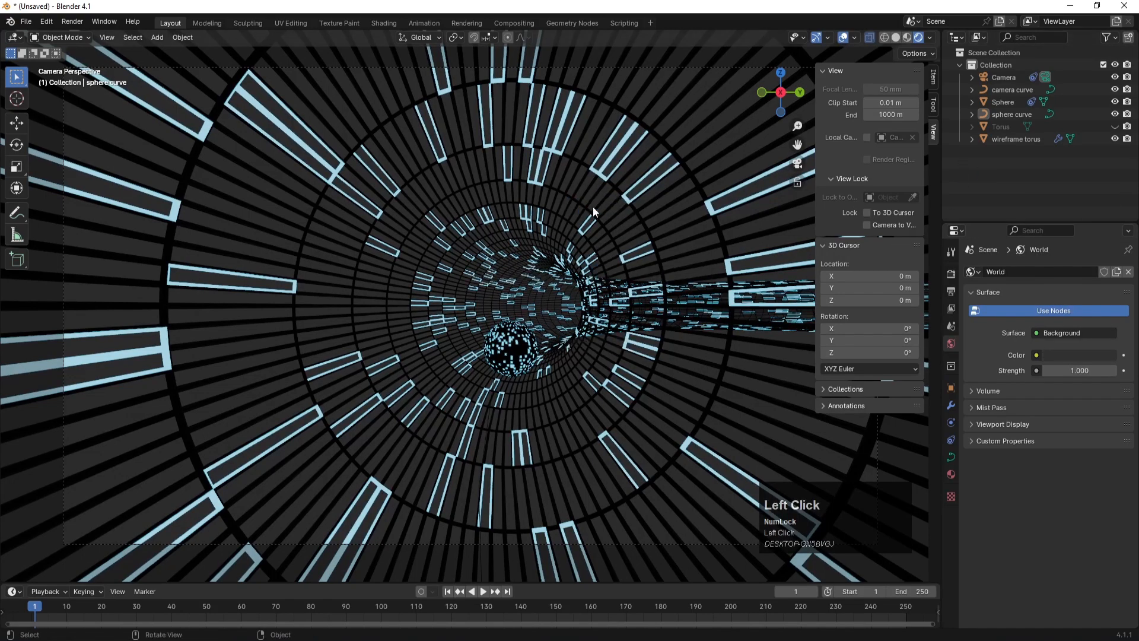
pyautogui.click(951, 273)
pyautogui.click(1043, 273)
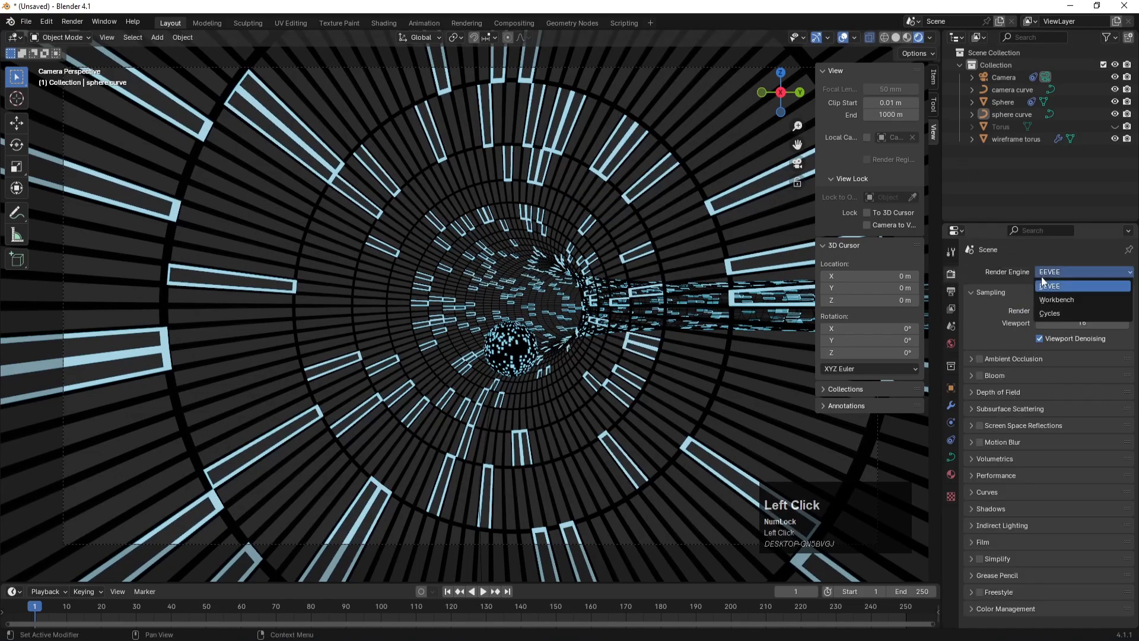
pyautogui.click(1048, 287)
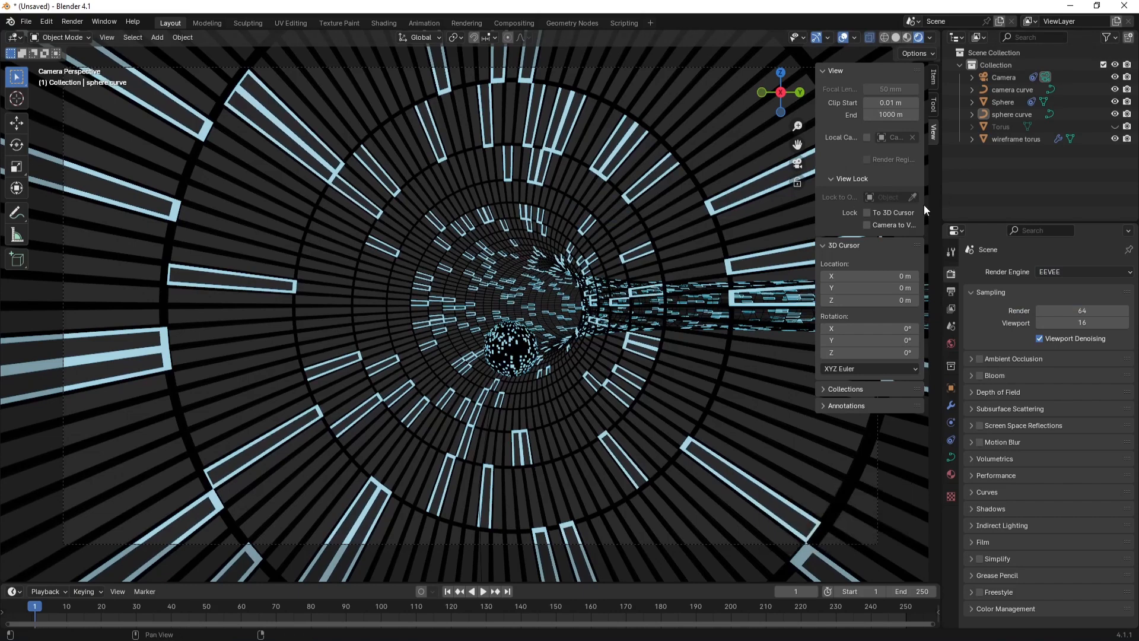
pyautogui.moveTo(554, 585); pyautogui.dragTo(556, 523)
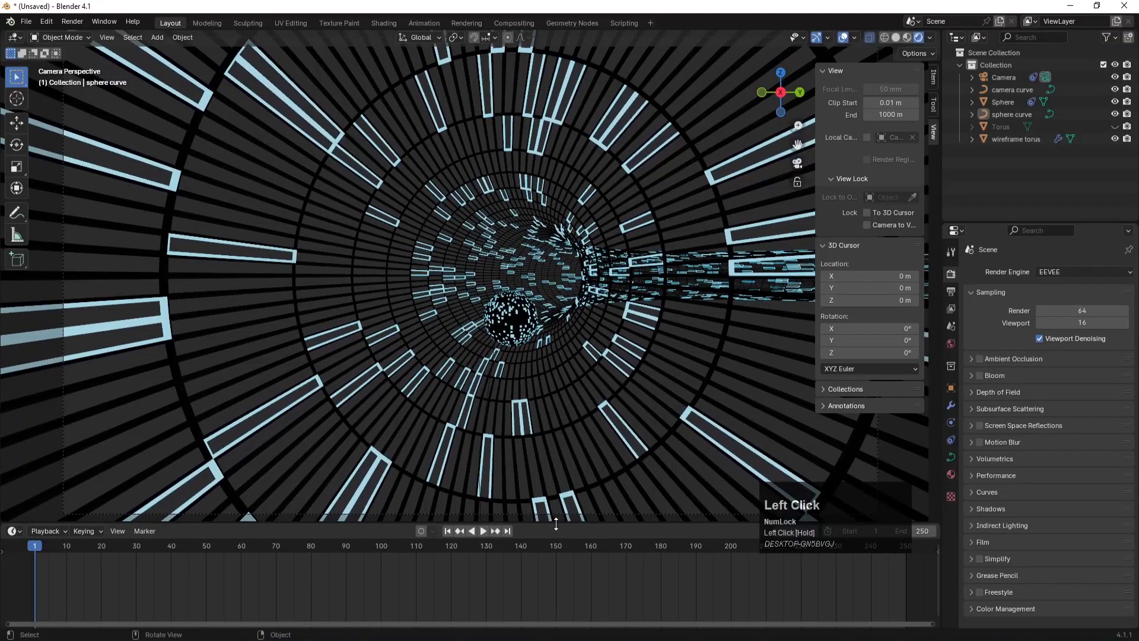
pyautogui.click(1024, 191)
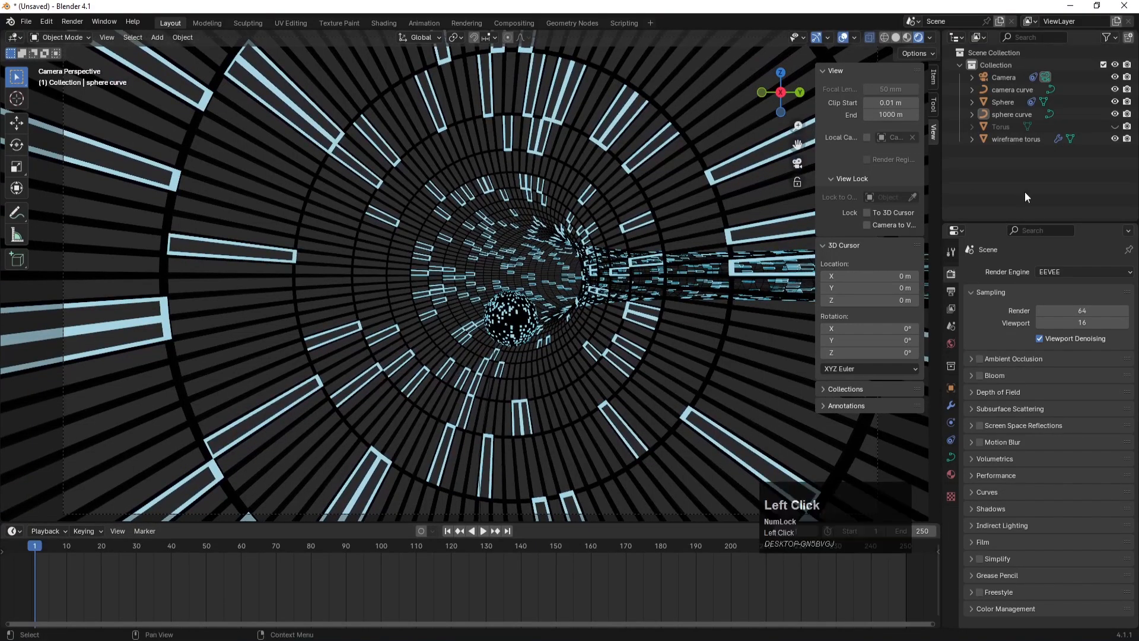
# - Set the Emission strength of the sphere's Material.002 to 2.8
pyautogui.click(533, 328)
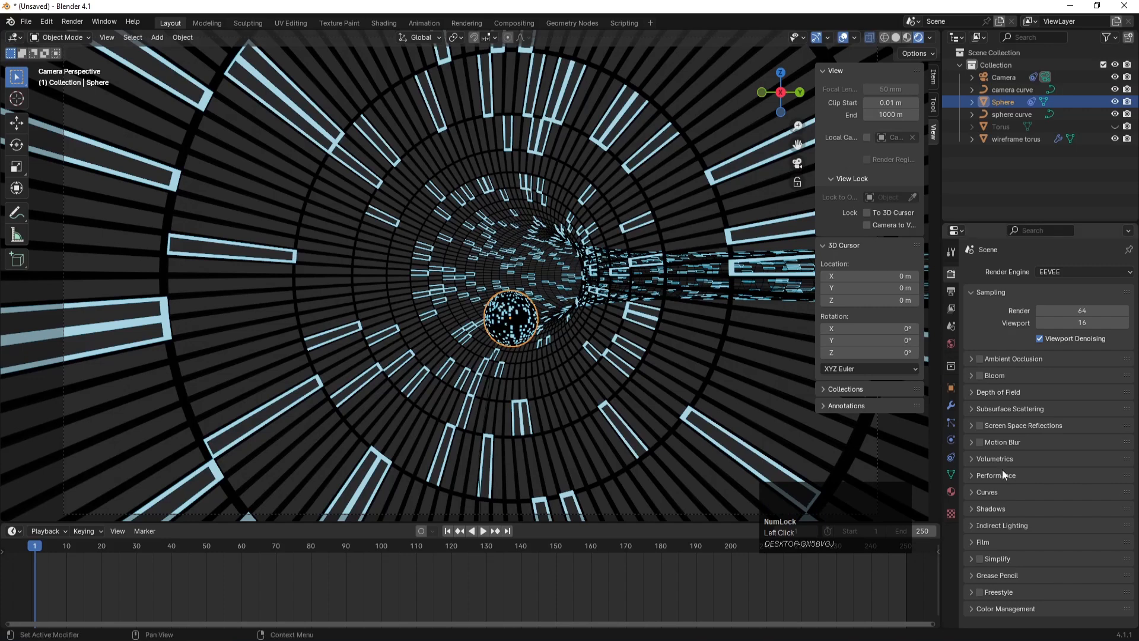
pyautogui.click(952, 492)
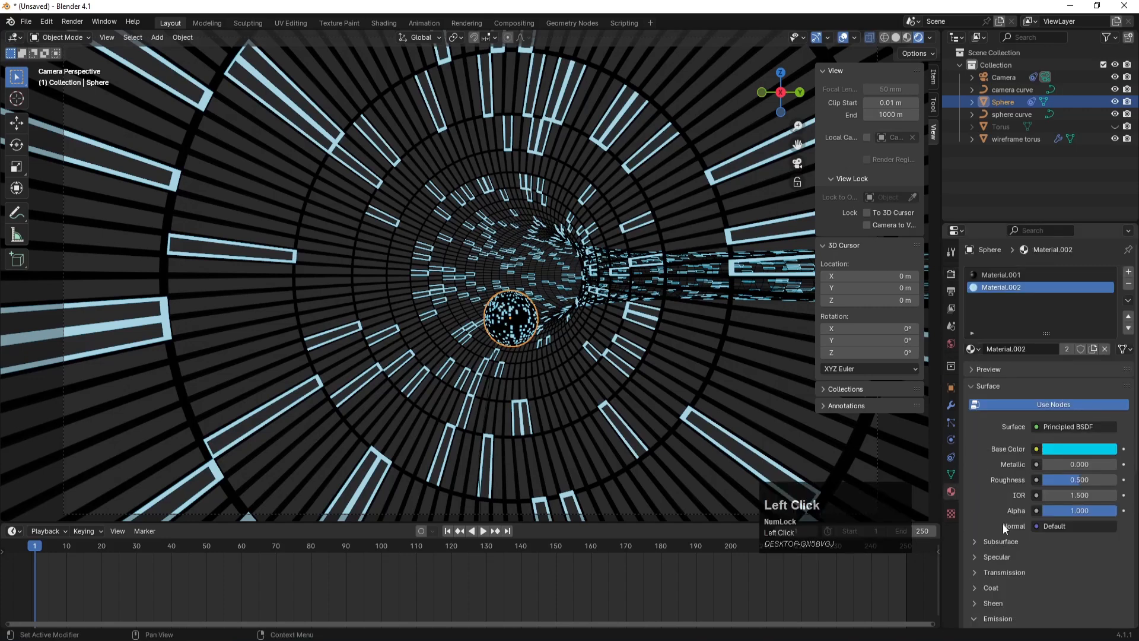
pyautogui.click(977, 619)
pyautogui.scroll(-3, 998, 608)
pyautogui.click(974, 545)
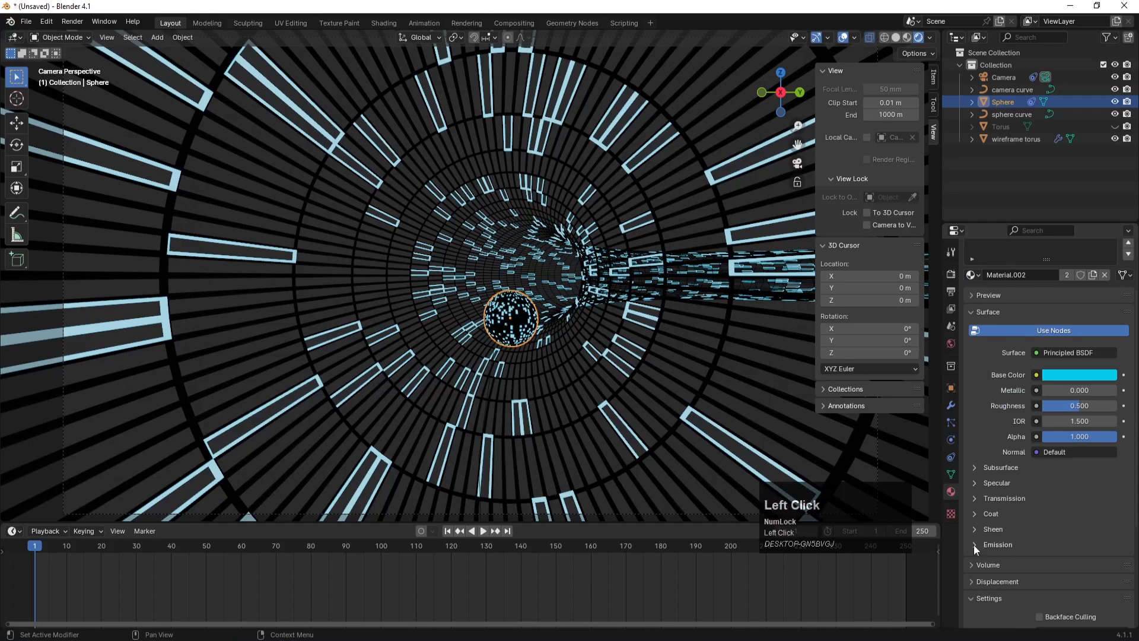
pyautogui.click(1077, 575)
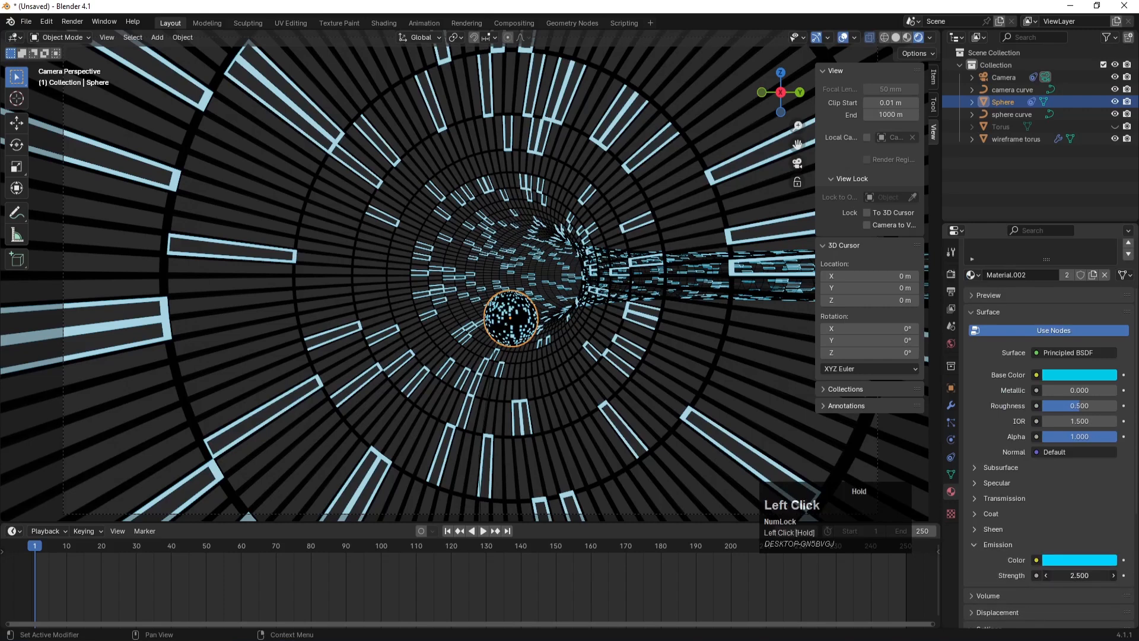
pyautogui.write('2.2')
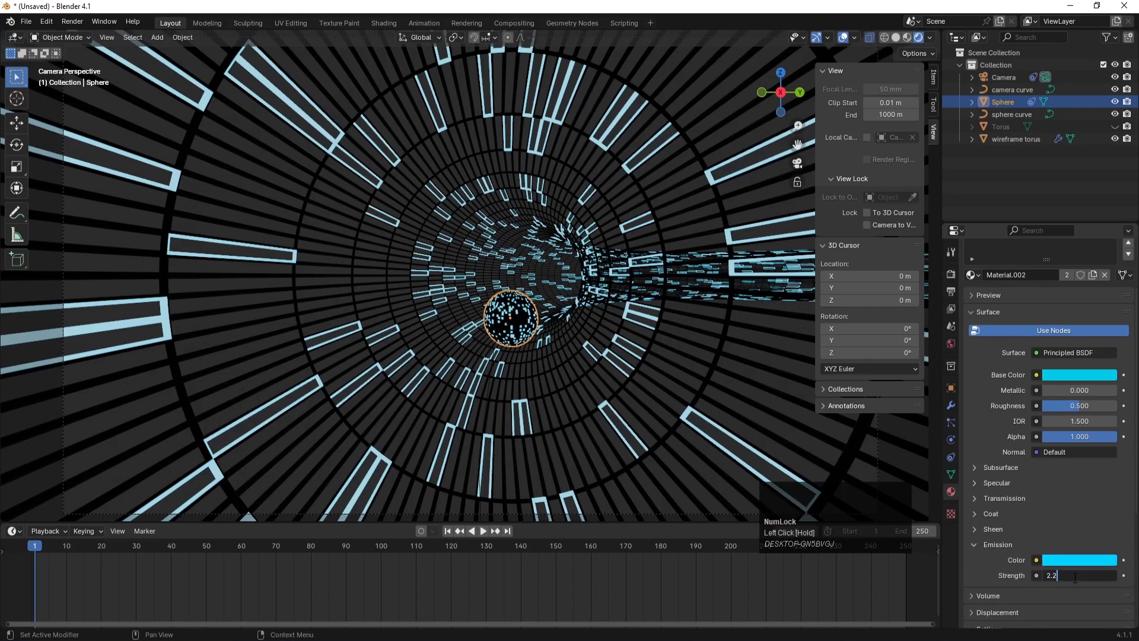
pyautogui.press('Return')
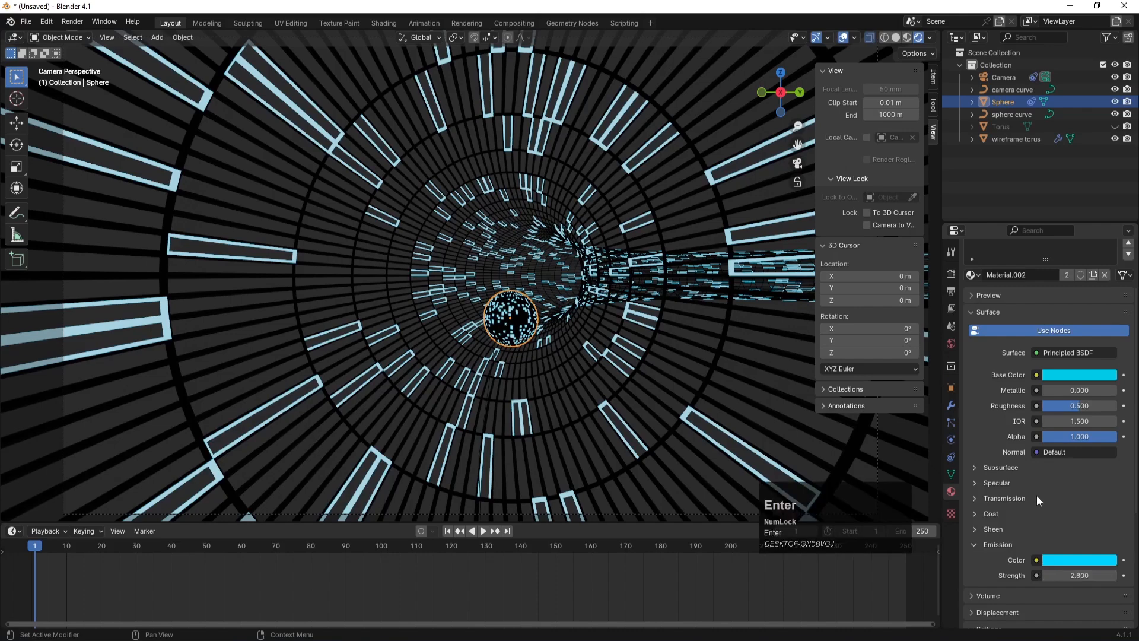
# - Enable Bloom in the scene's render settings and deselect the sphere
pyautogui.click(951, 275)
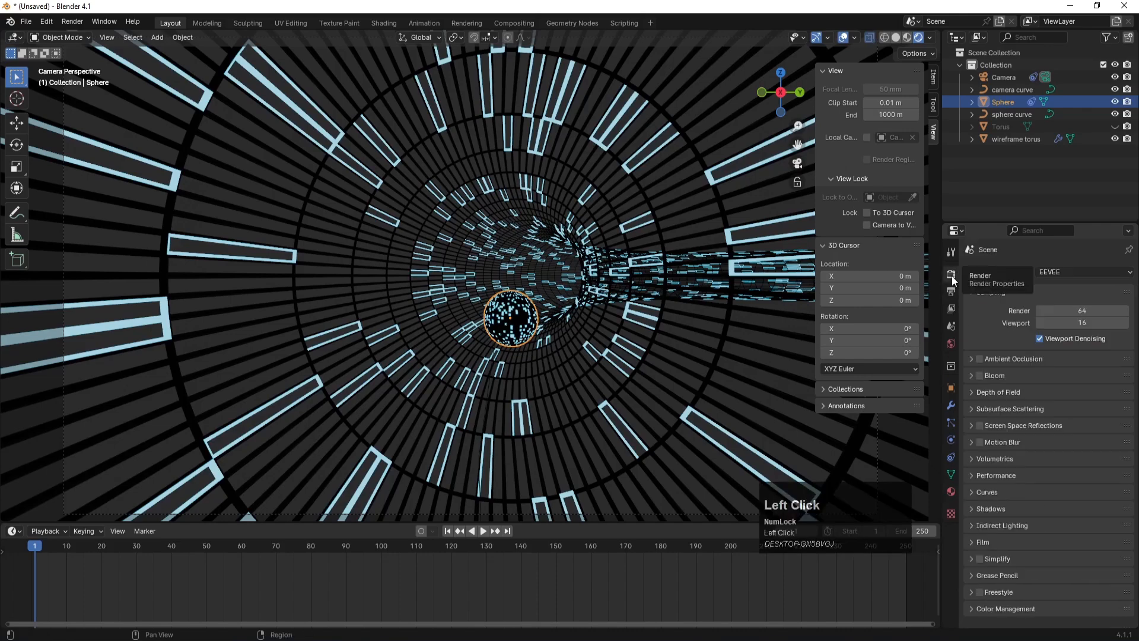
pyautogui.click(979, 376)
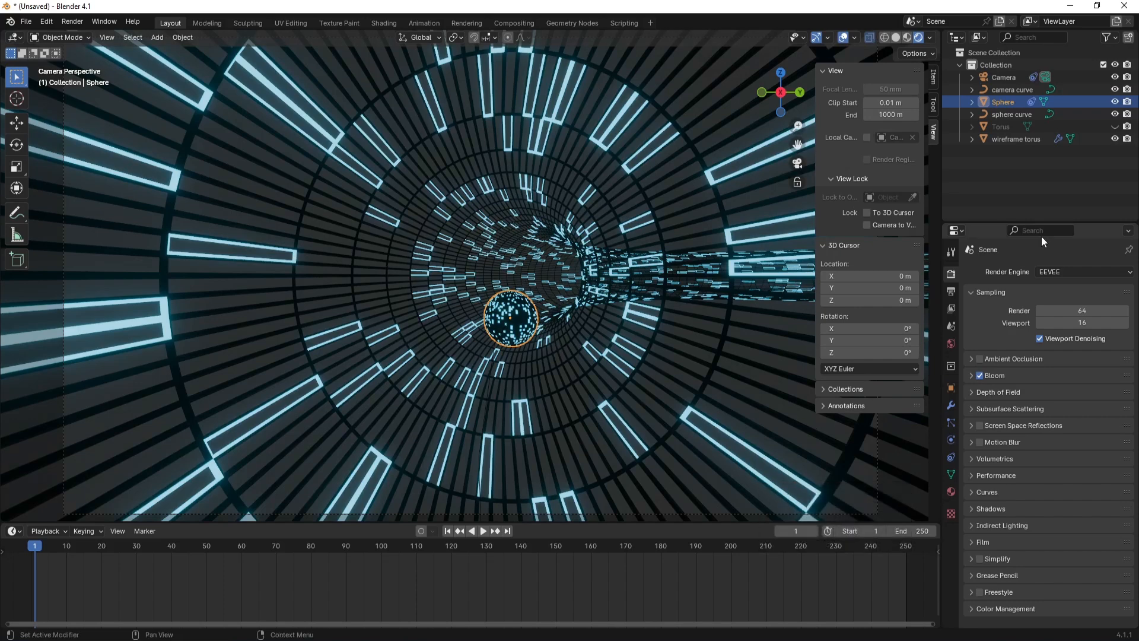
pyautogui.click(591, 365)
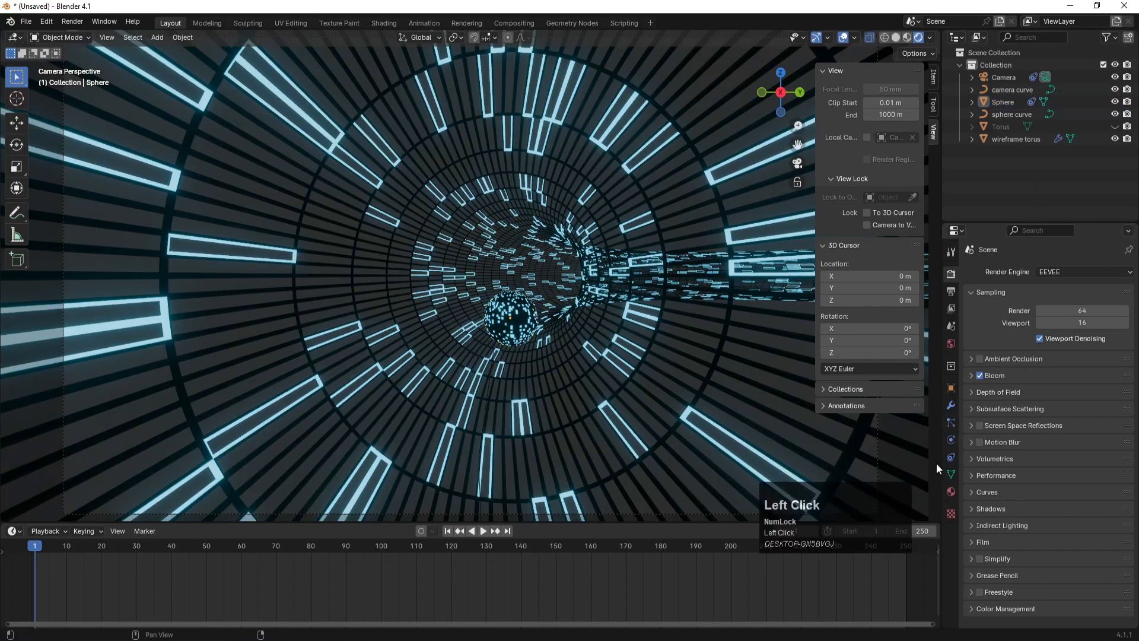
# - Select the sphere and raise the Emission strength of its Material.002 to 15
pyautogui.click(1002, 116)
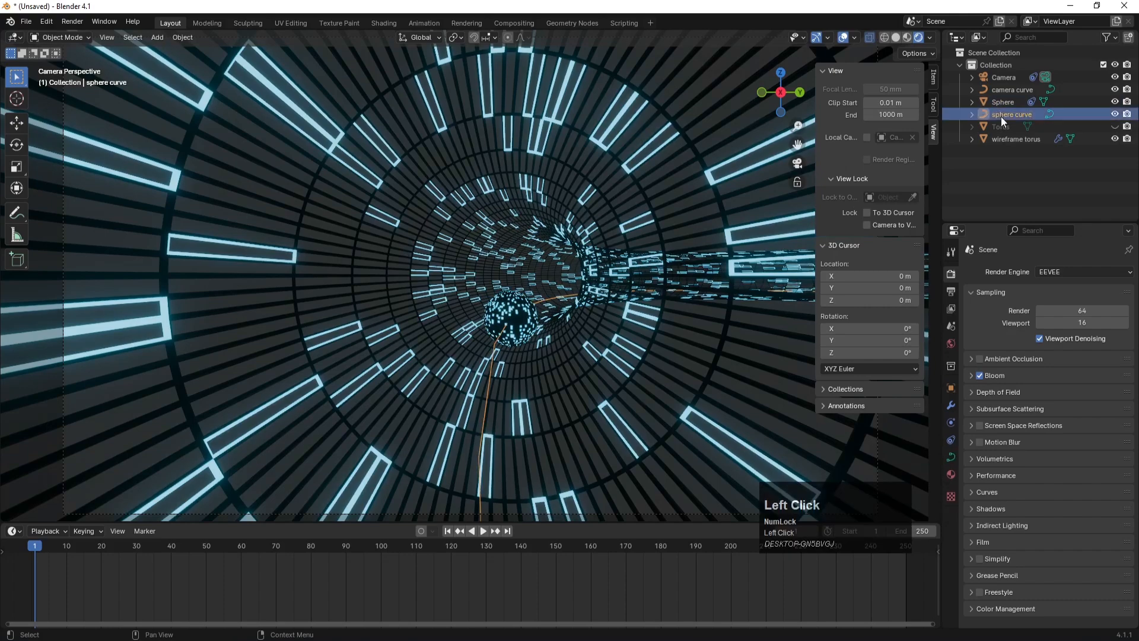
pyautogui.click(951, 473)
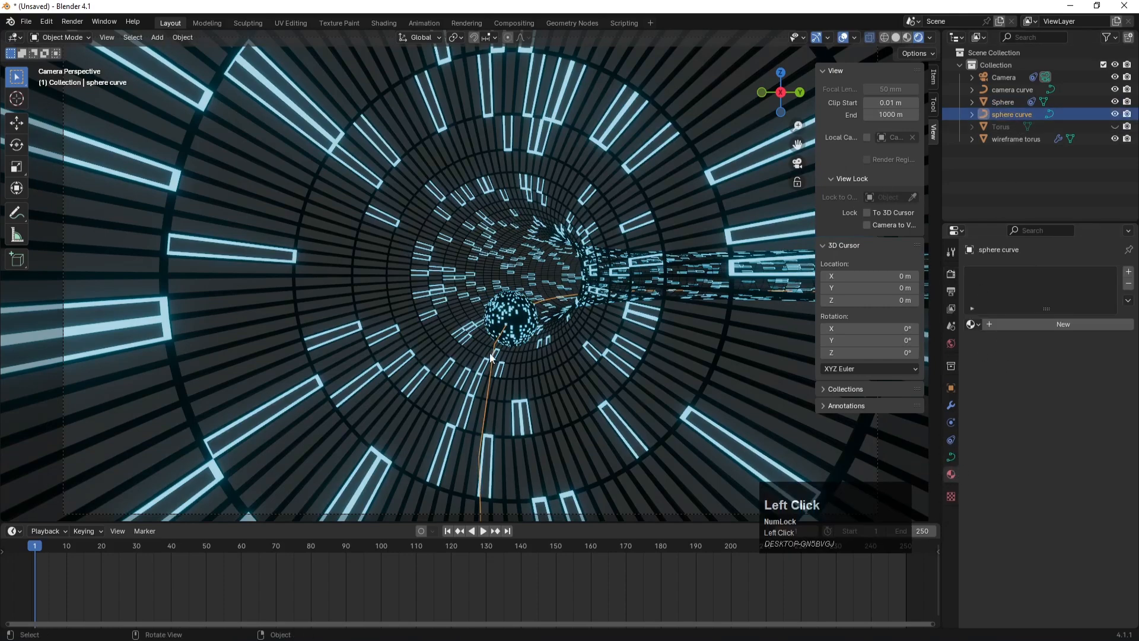
pyautogui.click(526, 294)
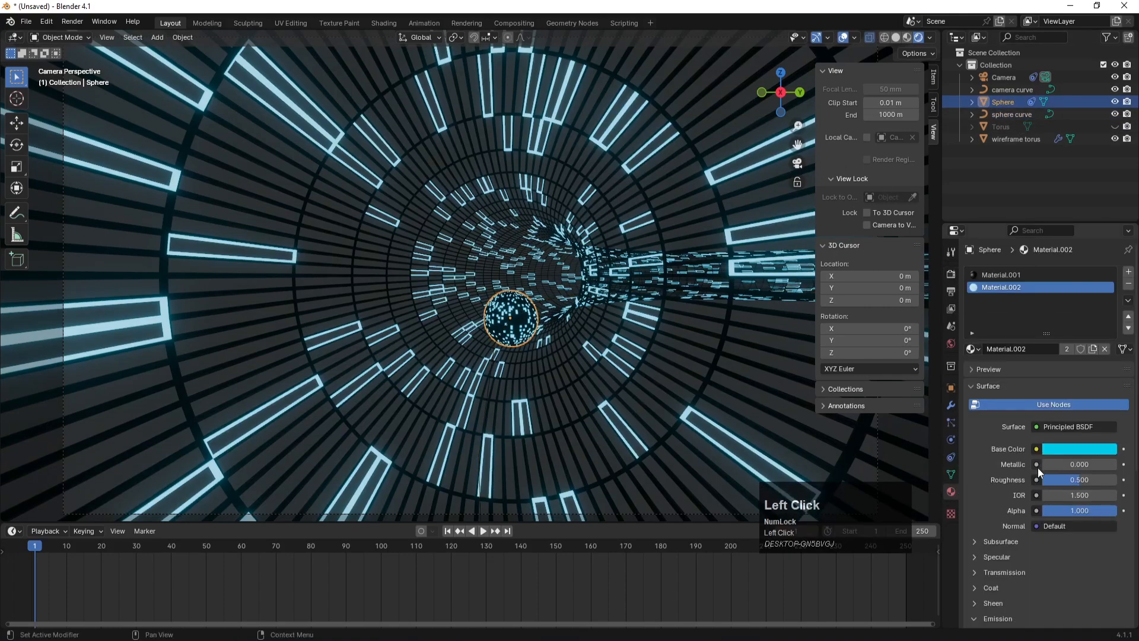
pyautogui.scroll(-2, 995, 547)
pyautogui.moveTo(1060, 600); pyautogui.dragTo(1121, 599)
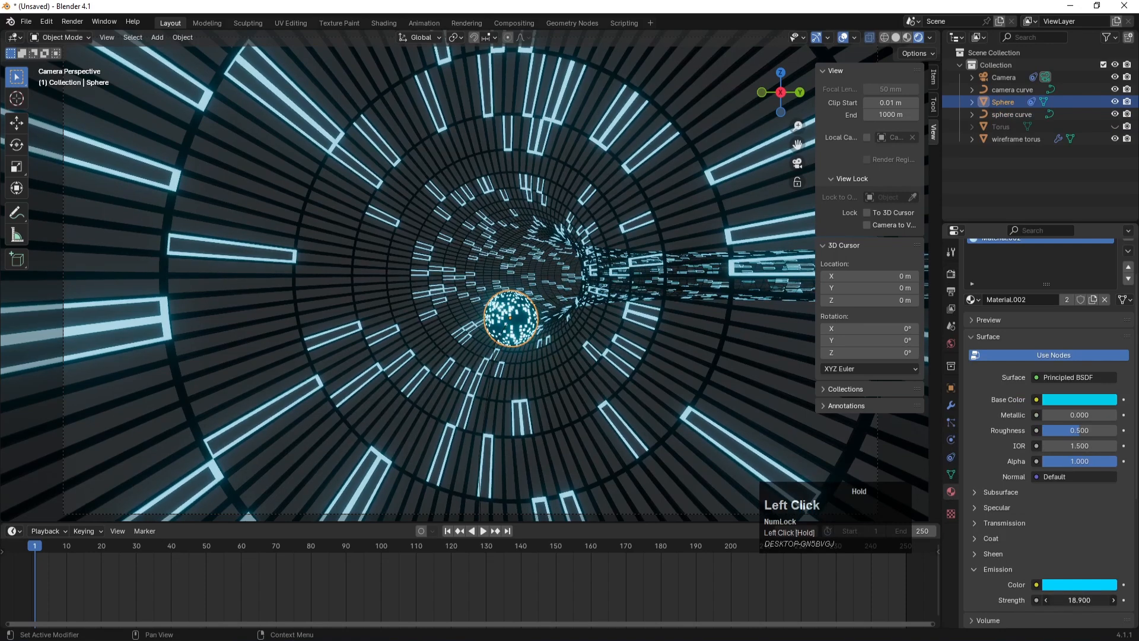
pyautogui.click(1074, 599)
pyautogui.write('15')
pyautogui.press('Return')
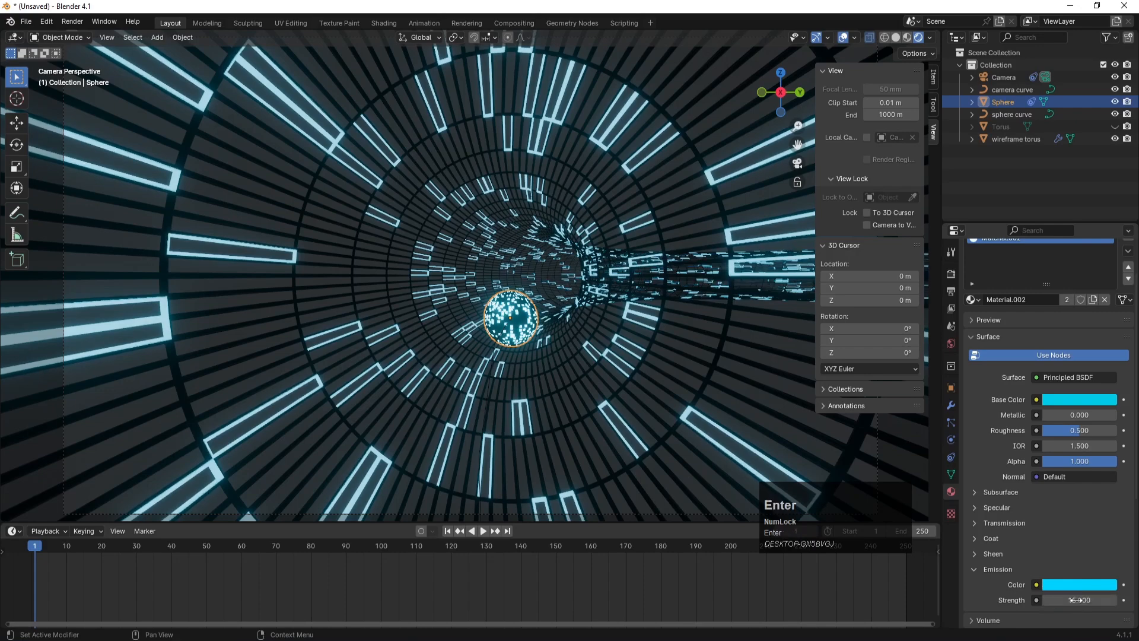
# - Select wireframe torus and set the Emission strength of its Material.003 to 15
pyautogui.click(297, 240)
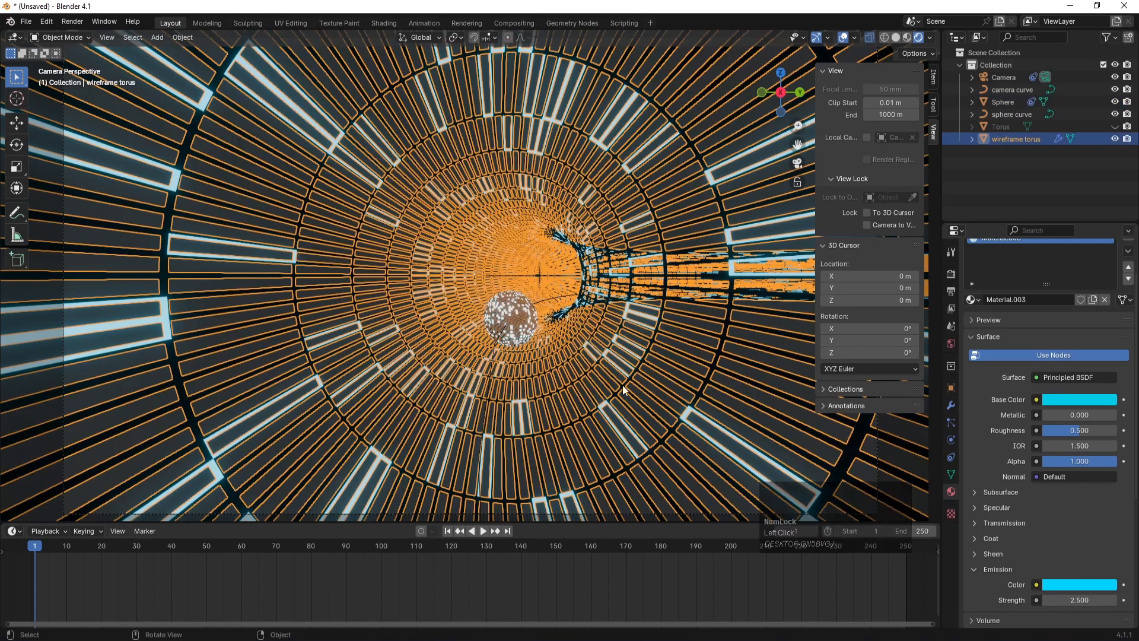
pyautogui.press('Return')
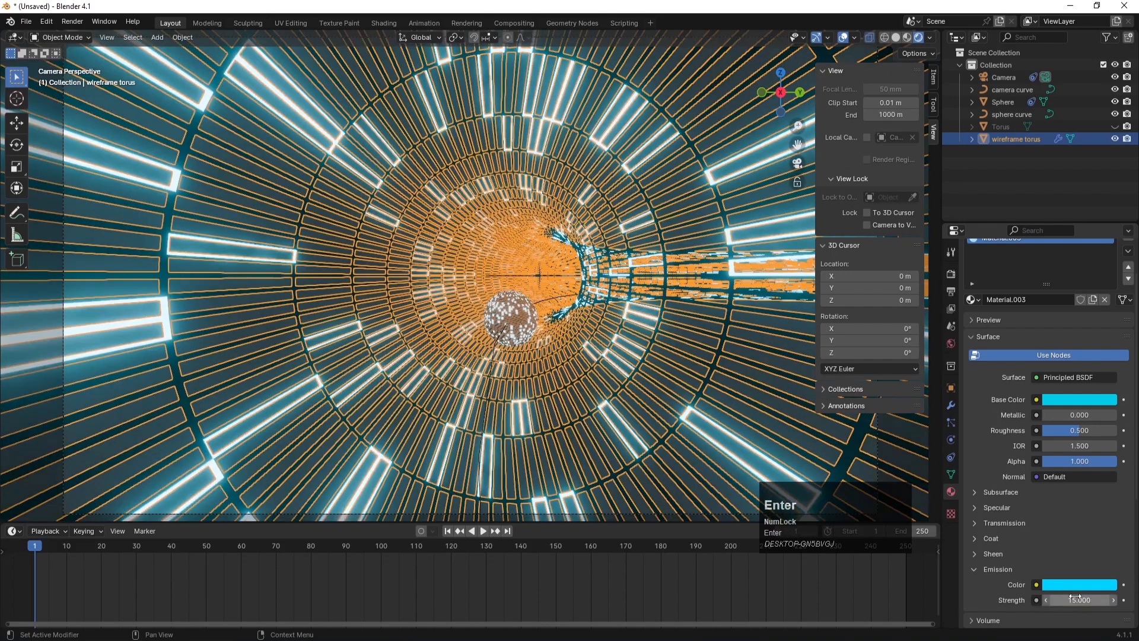
# - Check the original Torus by toggling its viewport visibility, then delete it from the collection
pyautogui.click(1083, 176)
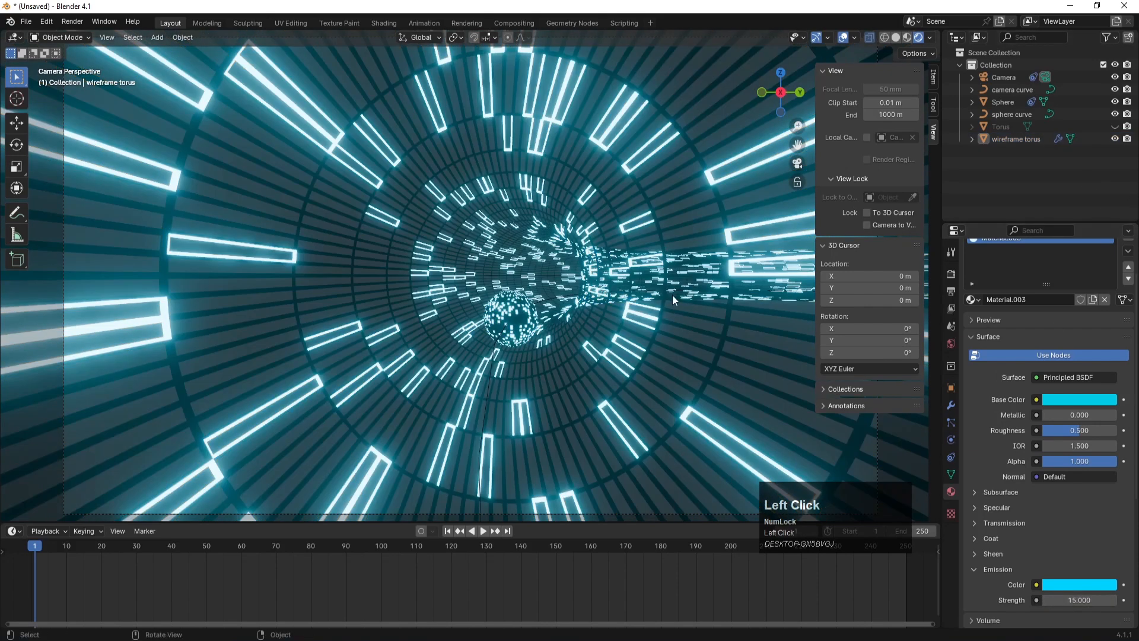
pyautogui.click(1116, 126)
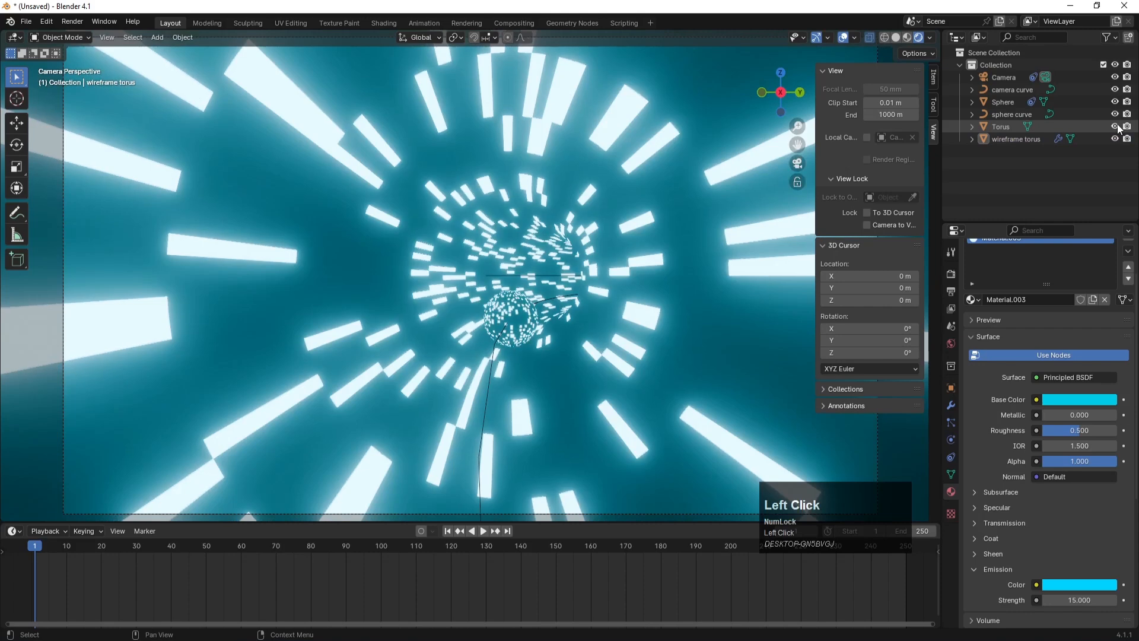
pyautogui.click(1116, 127)
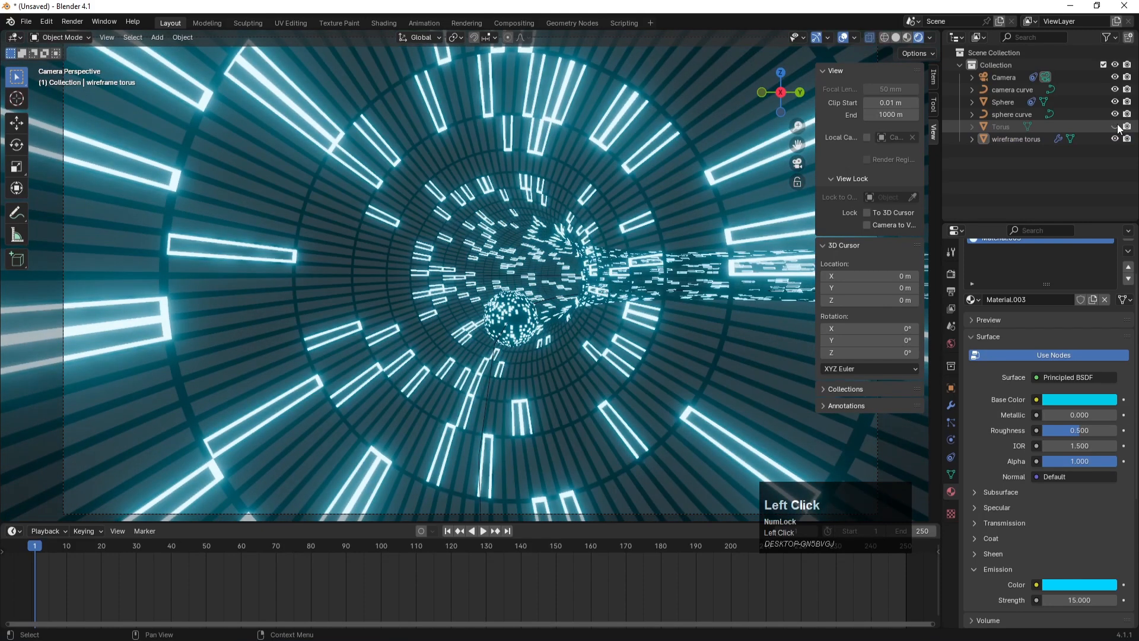
pyautogui.click(1003, 123)
pyautogui.press('x')
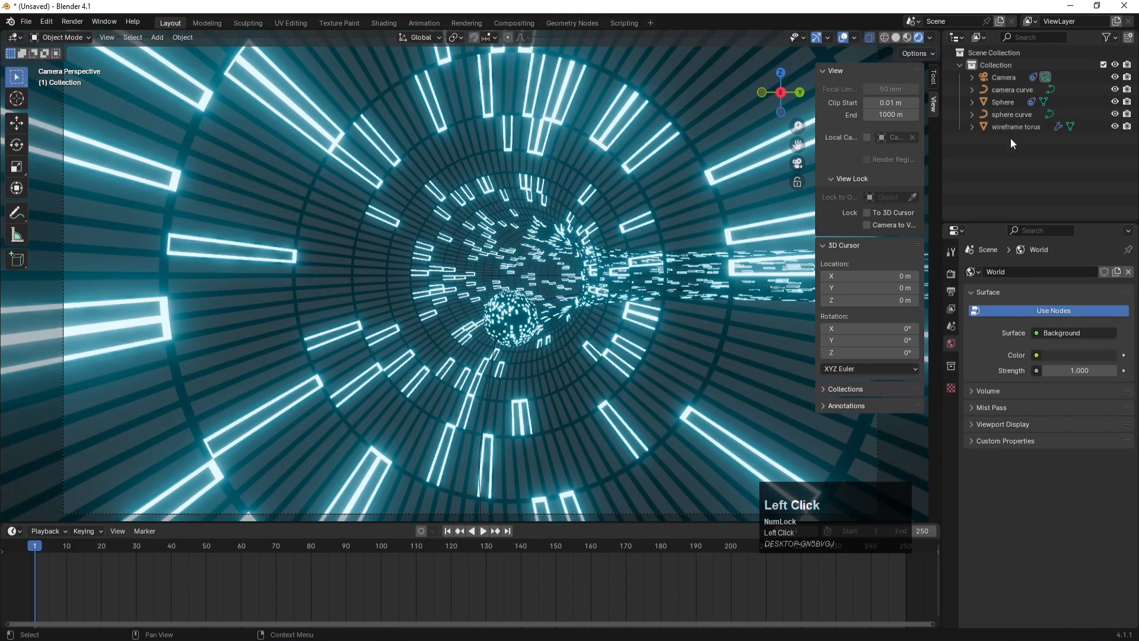
# - Select wireframe torus, lower the Emission strength of its Material.003 to 10, and deselect it
pyautogui.click(1003, 127)
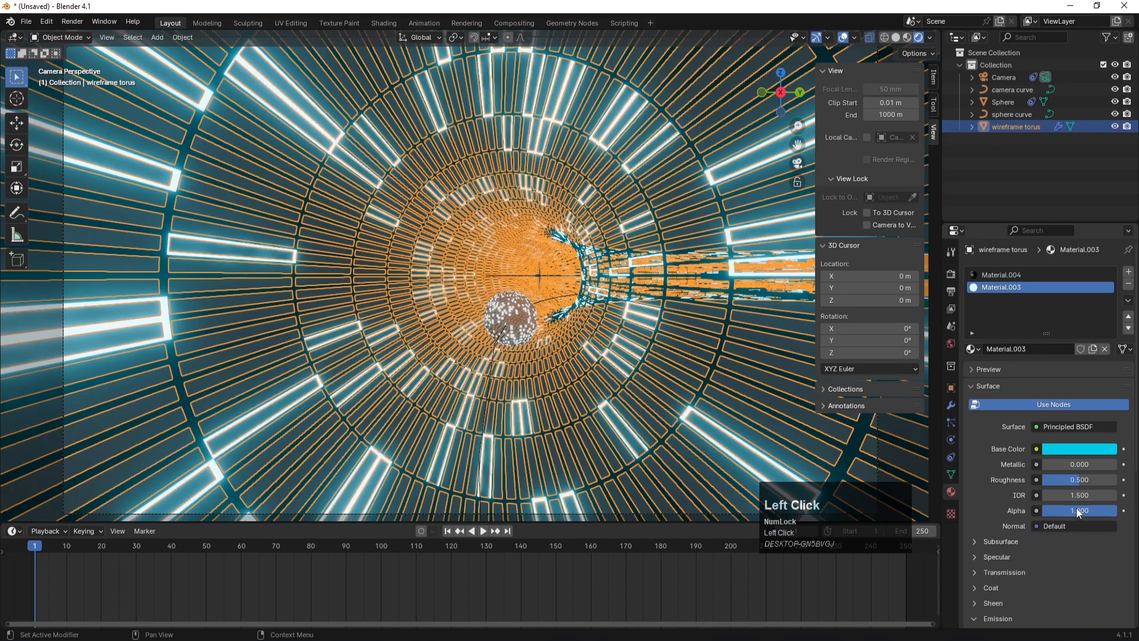
pyautogui.scroll(-3, 1019, 490)
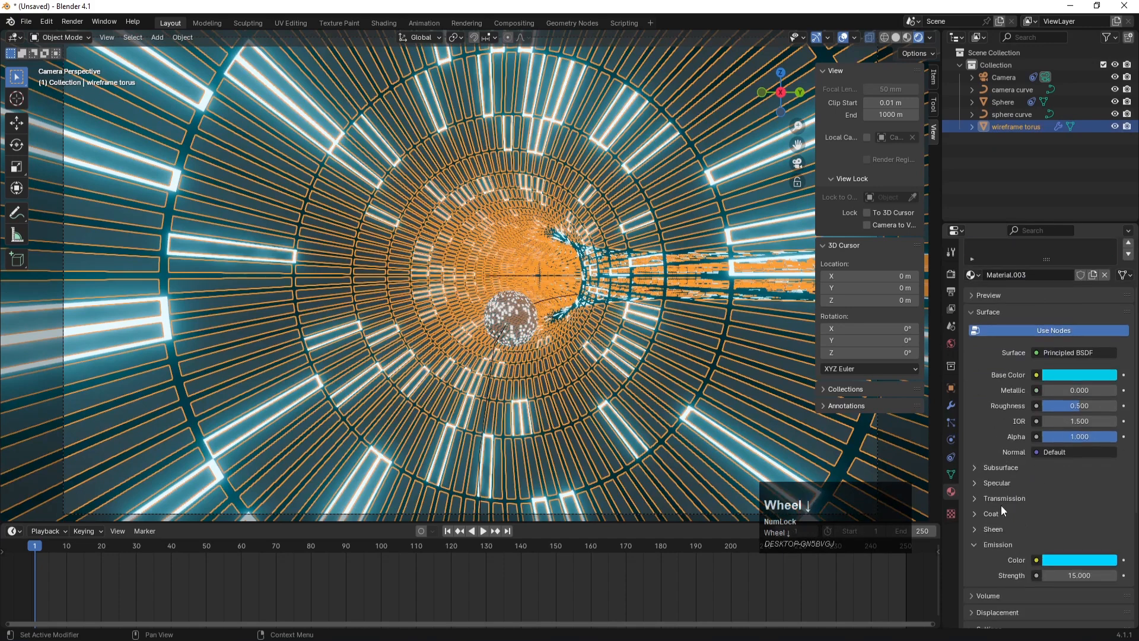
pyautogui.click(1078, 576)
pyautogui.write('10')
pyautogui.press('Return')
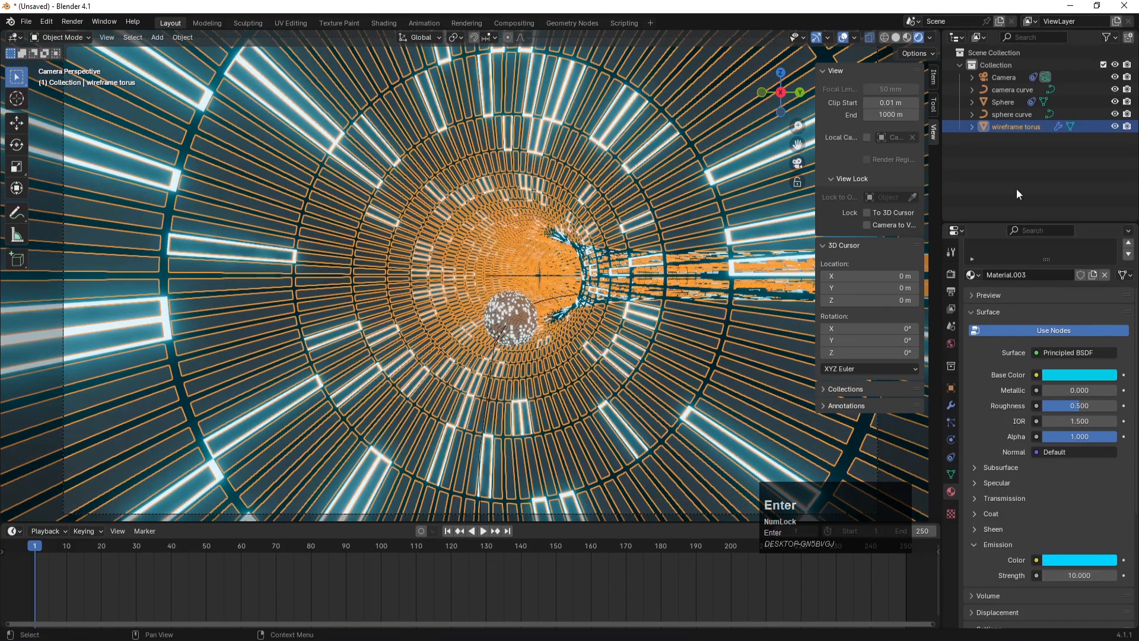
pyautogui.click(1013, 178)
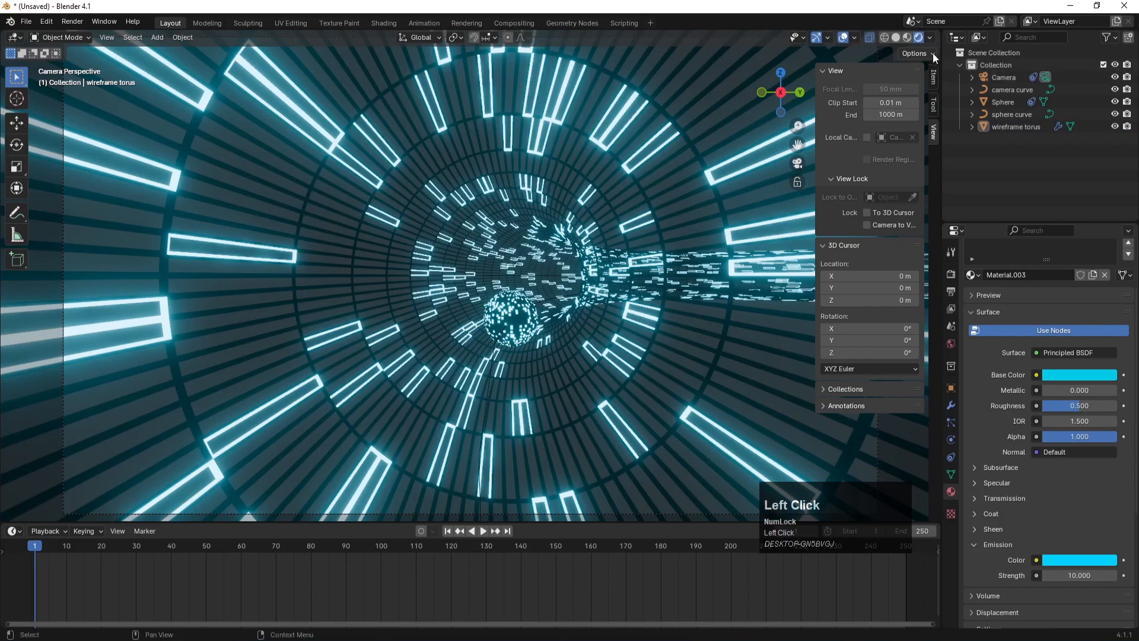
# - In top view, select the sphere curve and insert a keyframe on its Z rotation at frame 1
pyautogui.click(1002, 180)
pyautogui.press('KP_7')
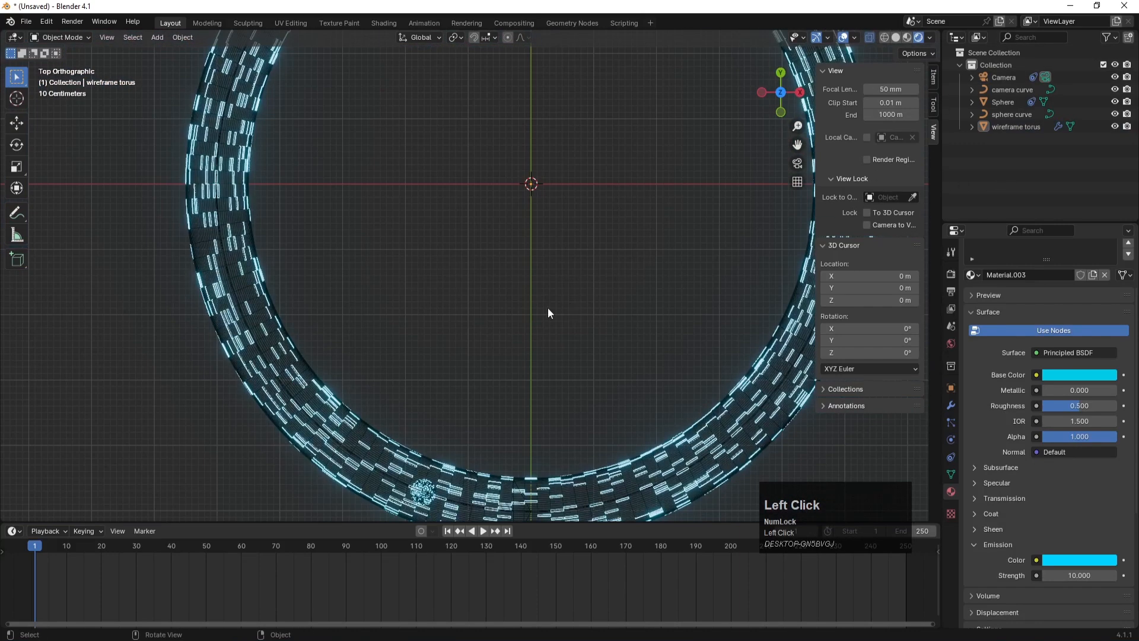
pyautogui.scroll(-3, 560, 345)
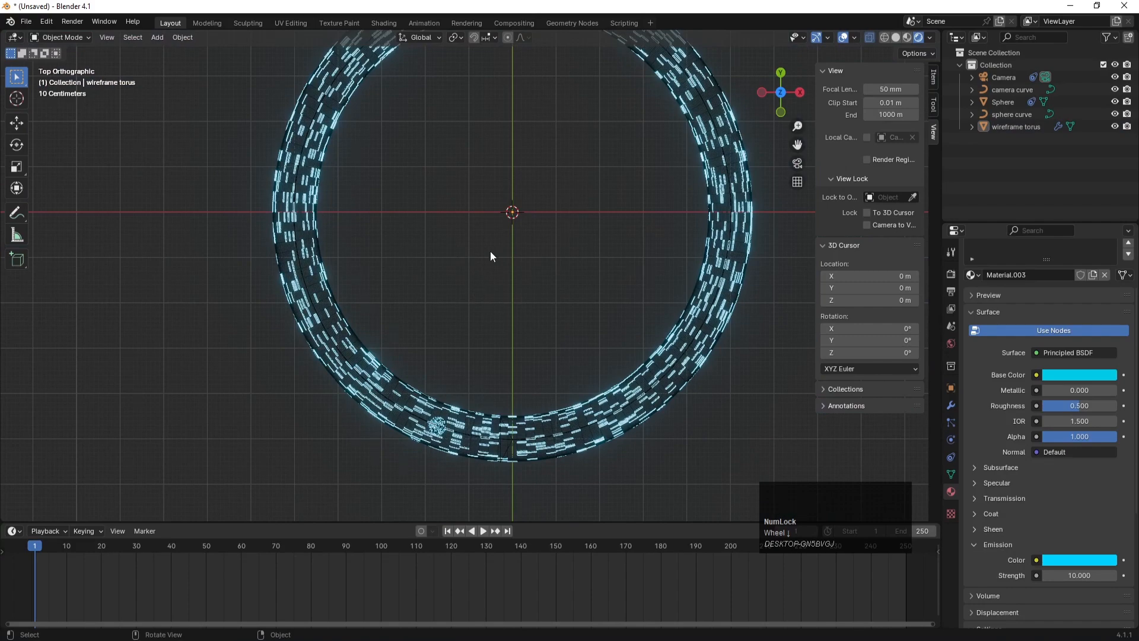
pyautogui.keyDown('shift'); pyautogui.moveTo(490, 251); pyautogui.dragTo(420, 248, button='middle'); pyautogui.keyUp('shift')
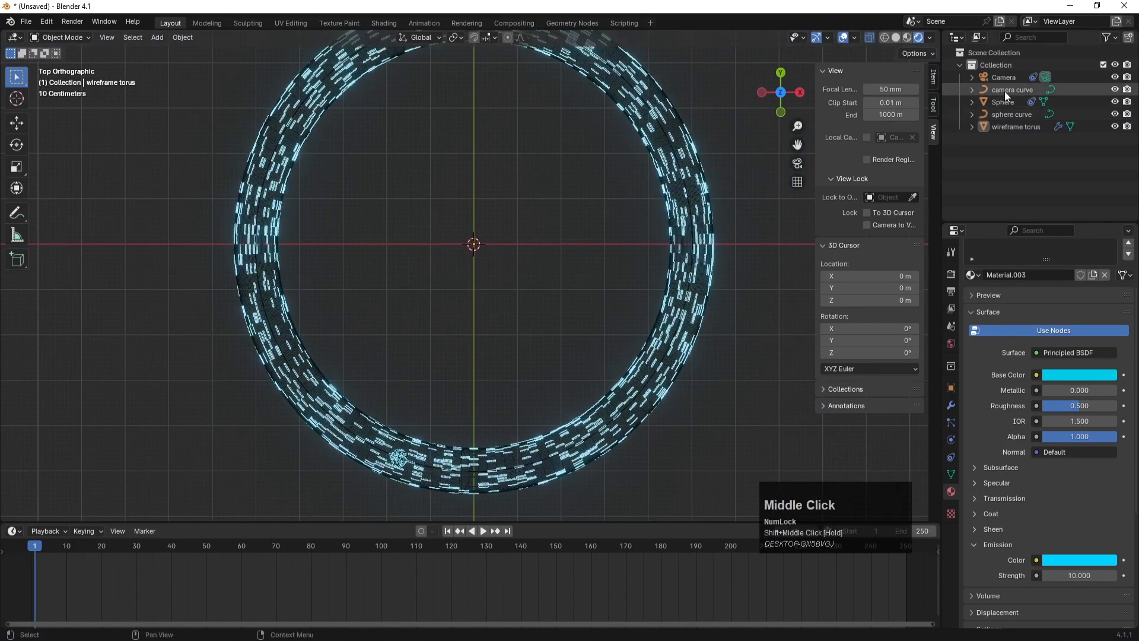
pyautogui.click(1006, 116)
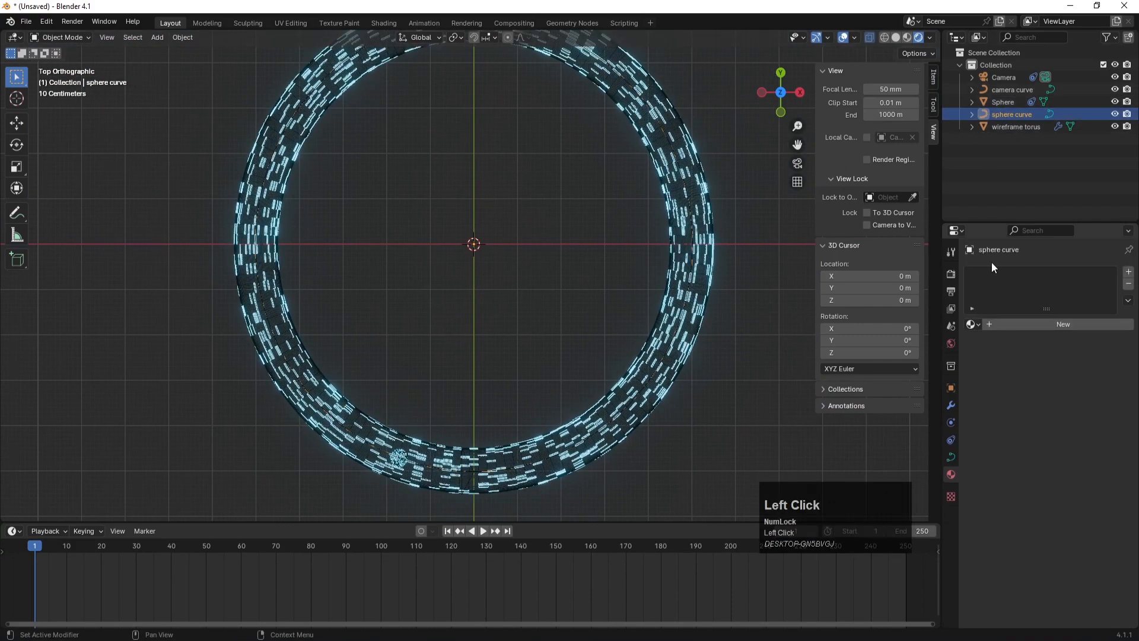
pyautogui.click(953, 387)
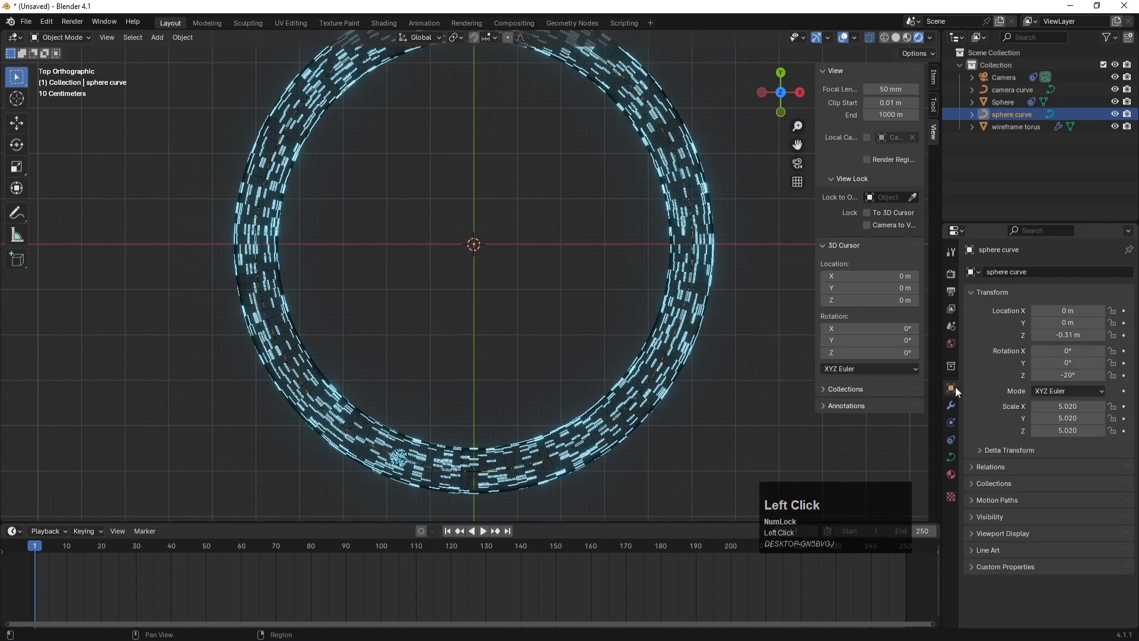
pyautogui.click(1124, 376)
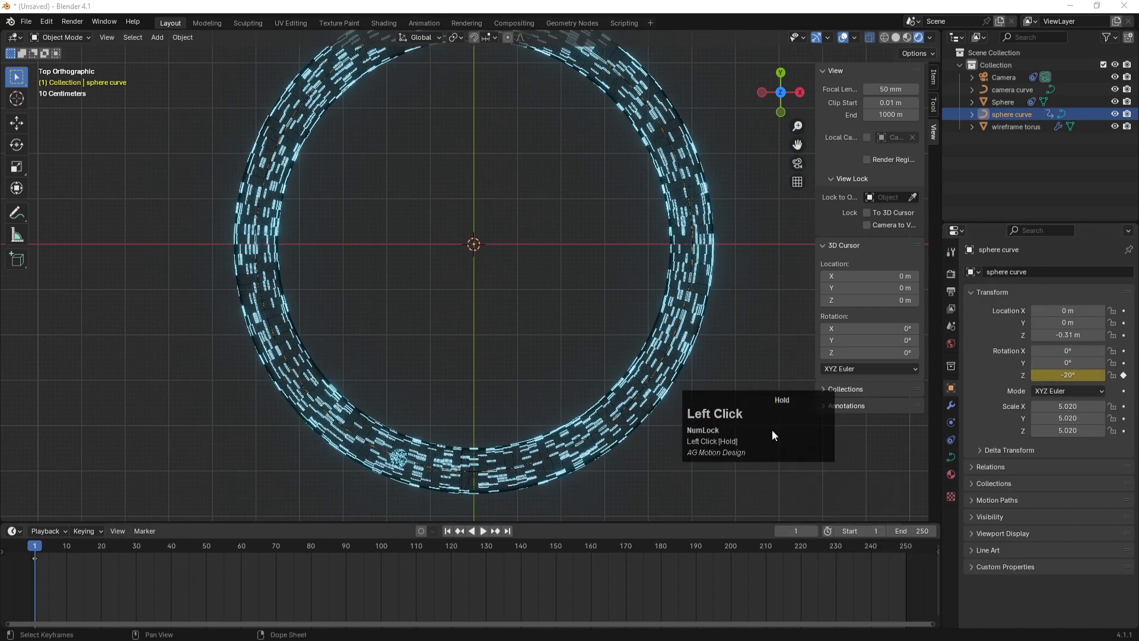
# - Set the end frame of the animation to 360
pyautogui.click(908, 531)
pyautogui.write('36')
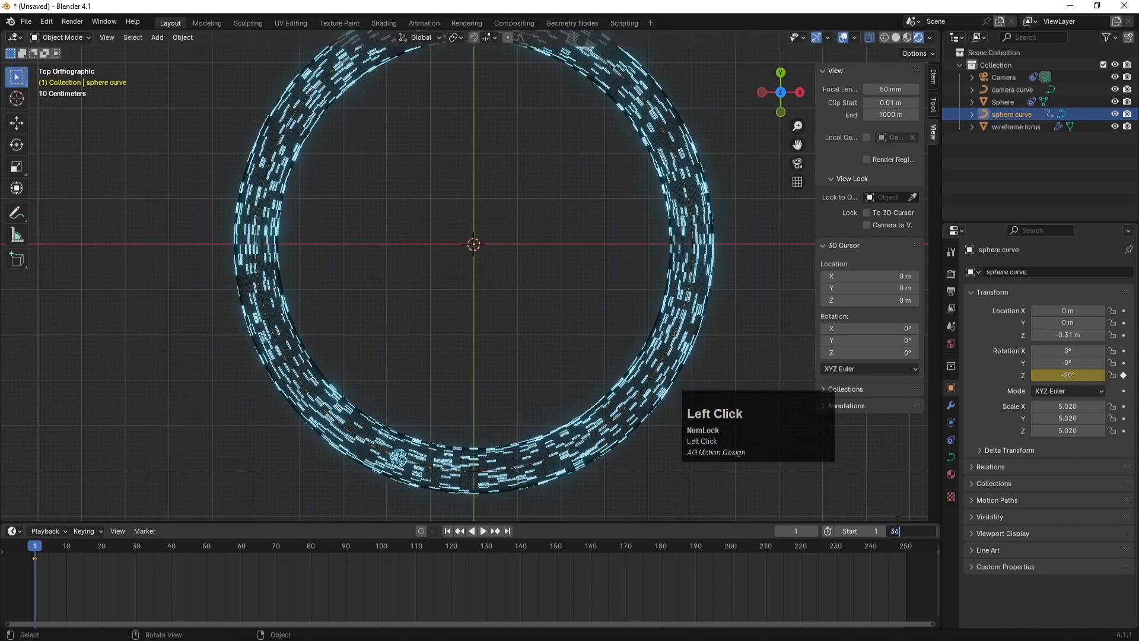
pyautogui.write('0')
pyautogui.press('Return')
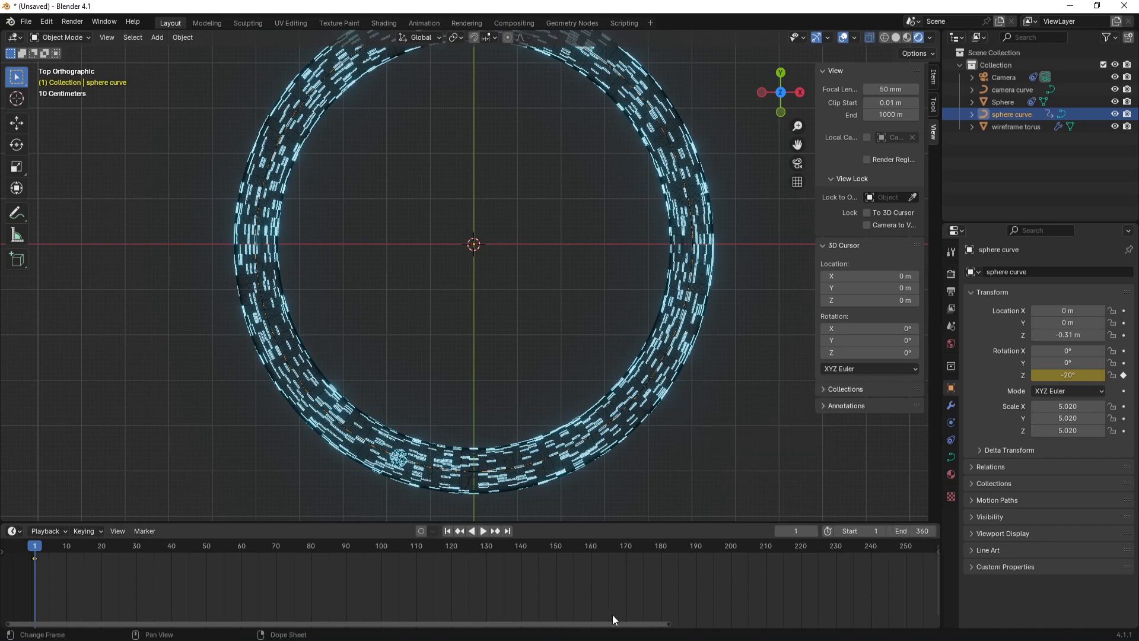
# - Go to frame 360 and keyframe the sphere curve's Z rotation at -380°
pyautogui.moveTo(681, 574); pyautogui.dragTo(298, 585, button='middle')
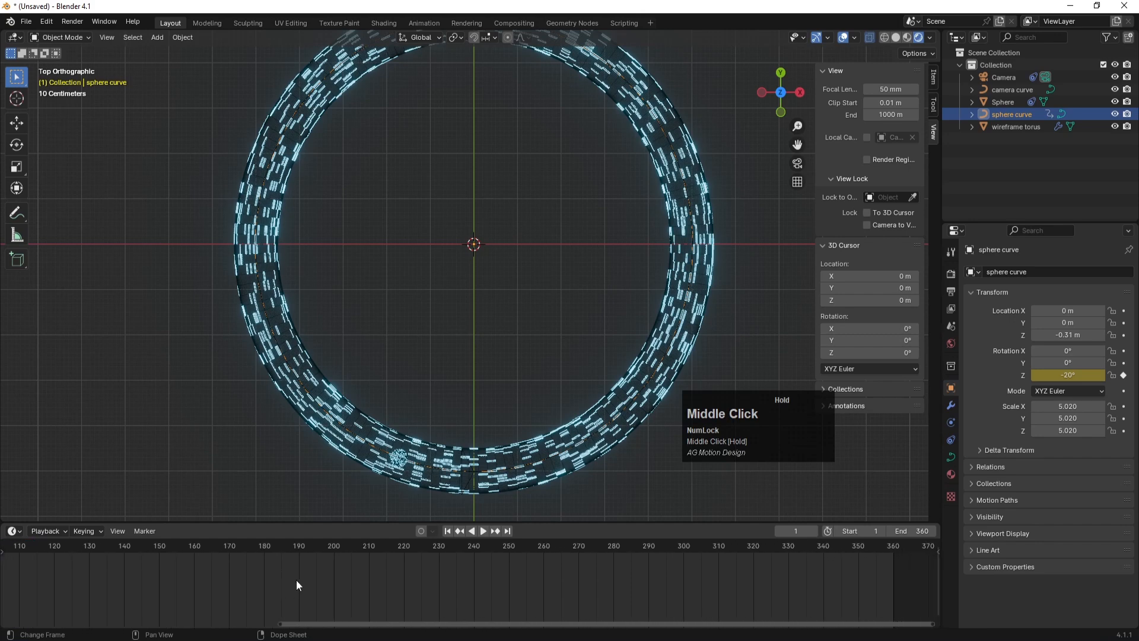
pyautogui.click(893, 550)
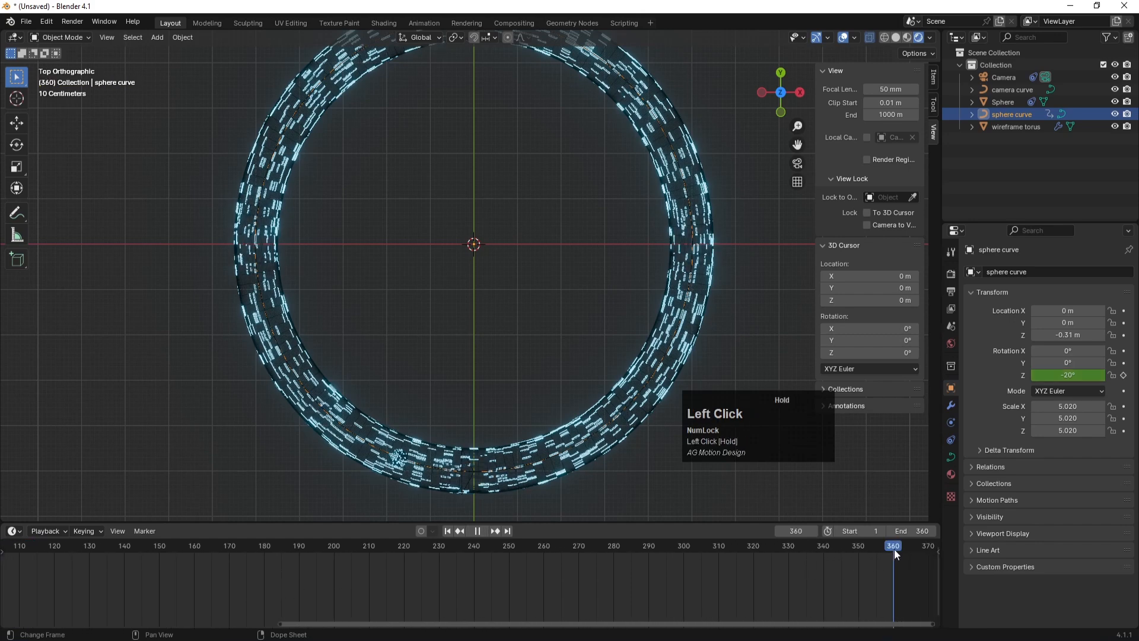
pyautogui.click(1087, 376)
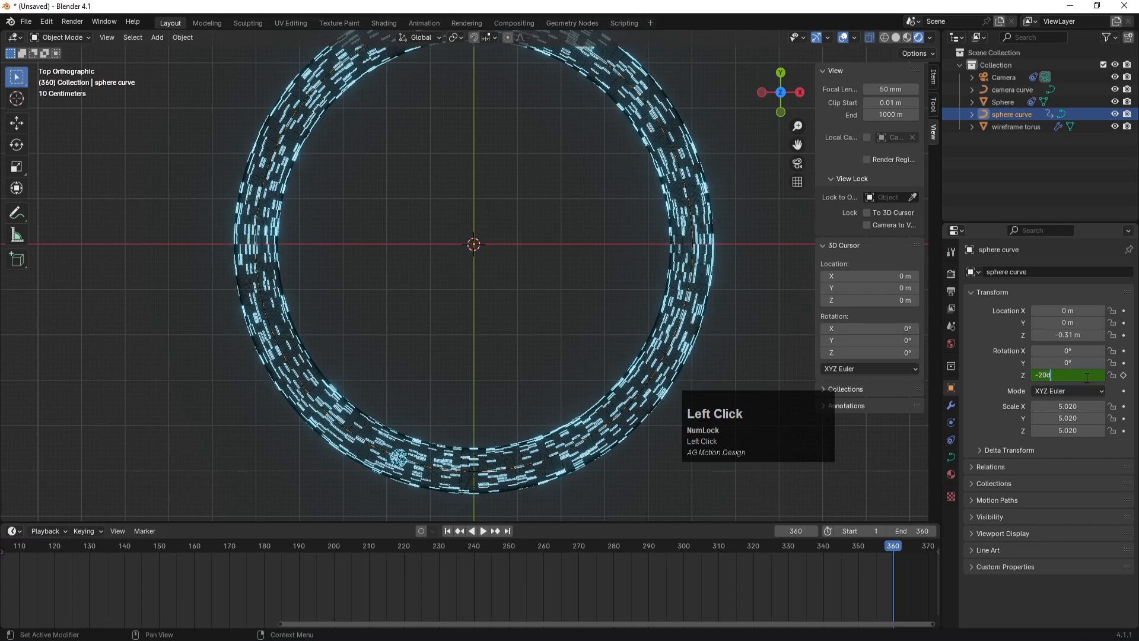
pyautogui.write('-360')
pyautogui.press('Return')
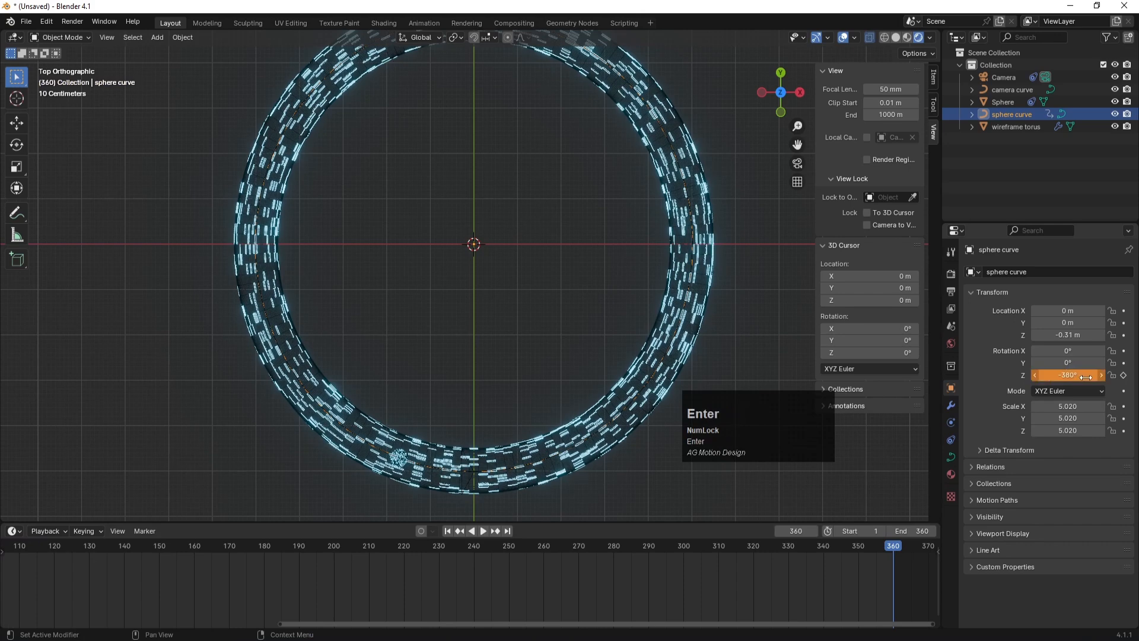
pyautogui.click(1123, 375)
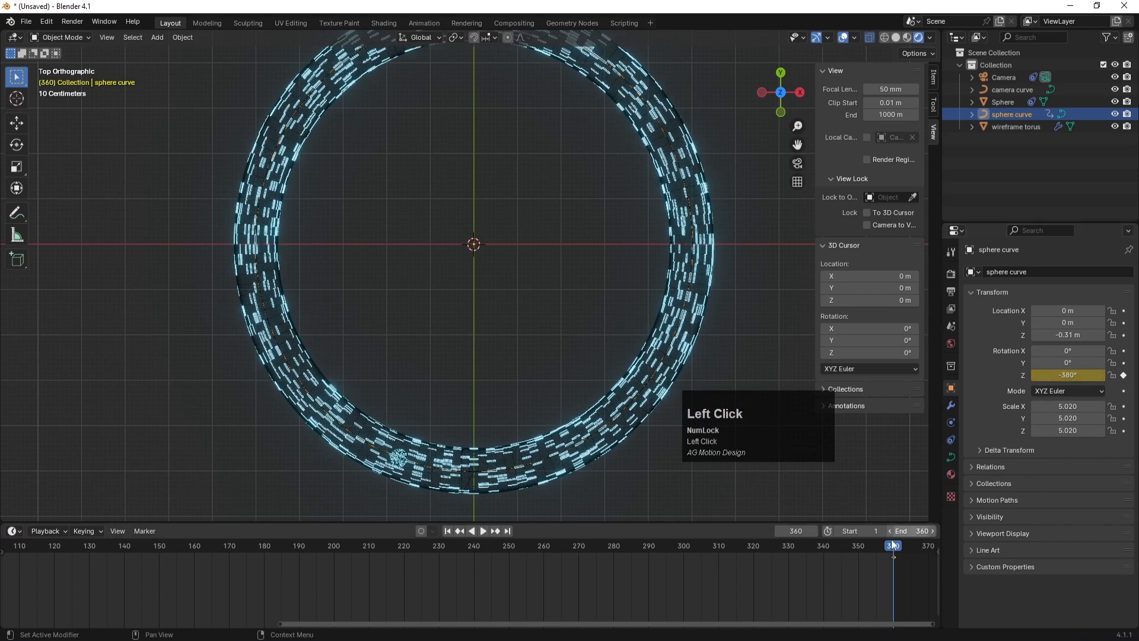
# - Play the animation from frame 1 through the camera to check the sphere's motion, and return to the first frame
pyautogui.click(448, 531)
pyautogui.press('KP_0')
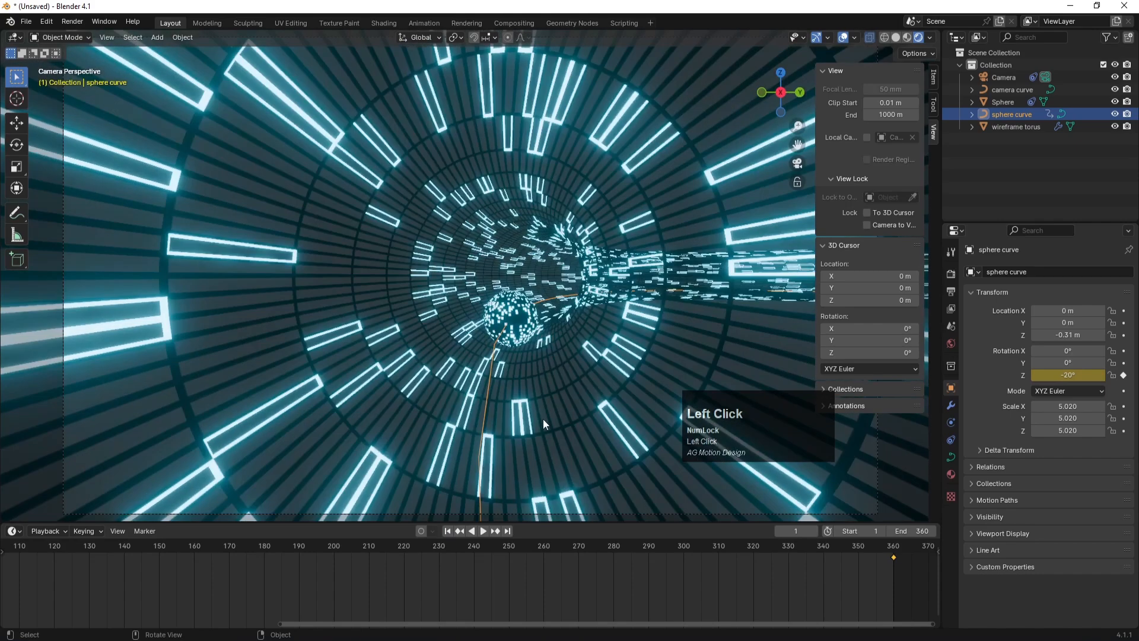
pyautogui.click(448, 531)
pyautogui.moveTo(375, 626); pyautogui.dragTo(62, 626)
pyautogui.press('Num_Lock')
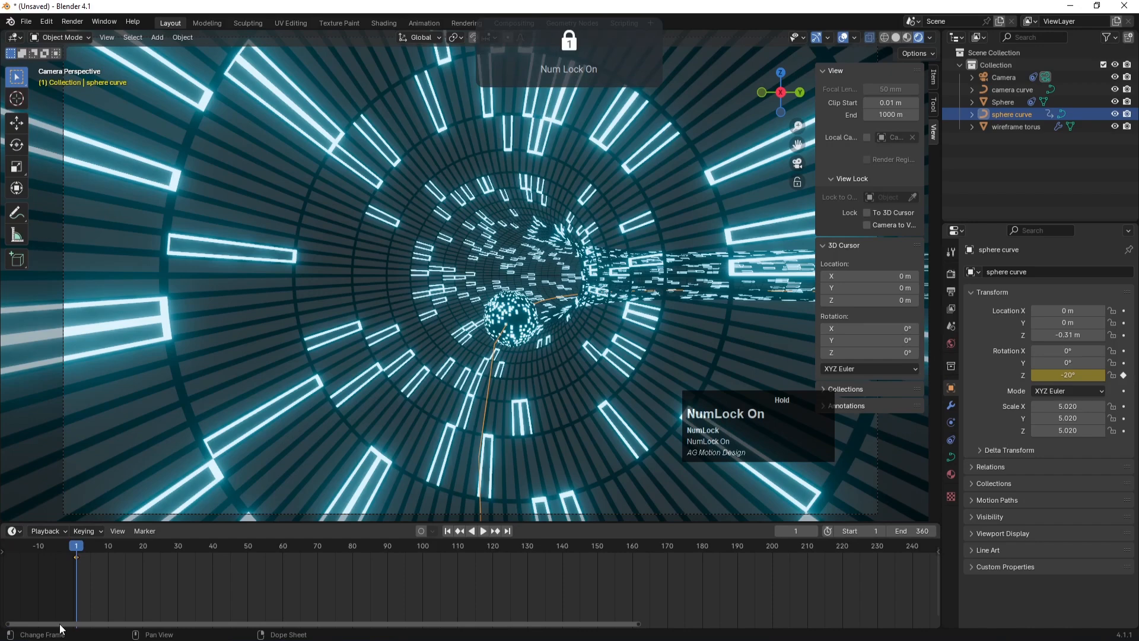
pyautogui.click(481, 532)
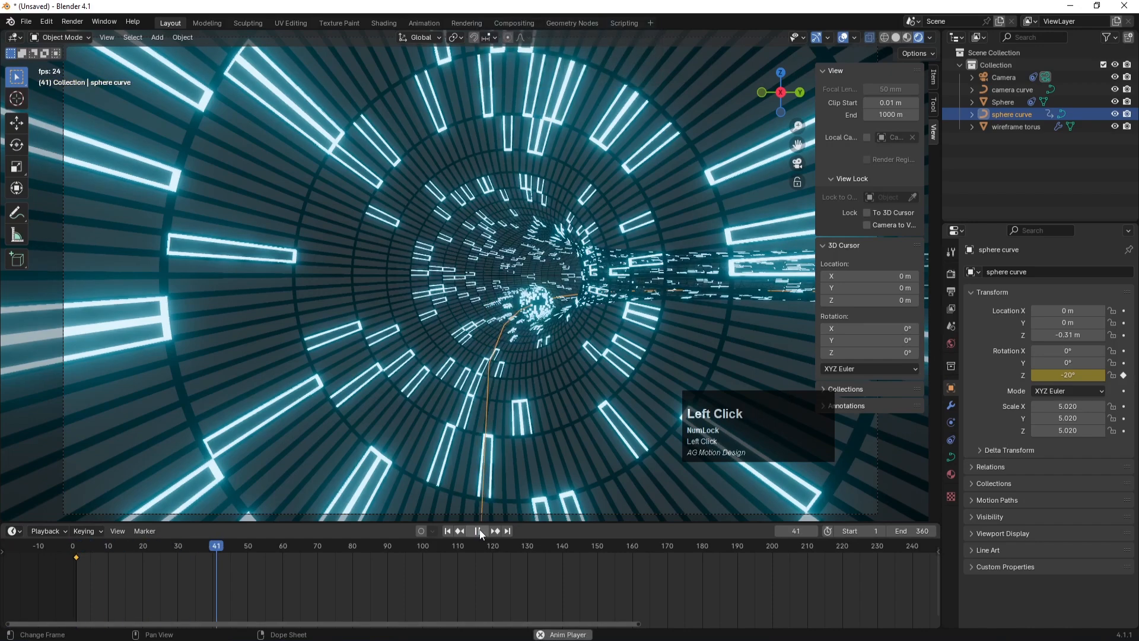
pyautogui.click(478, 531)
pyautogui.click(448, 531)
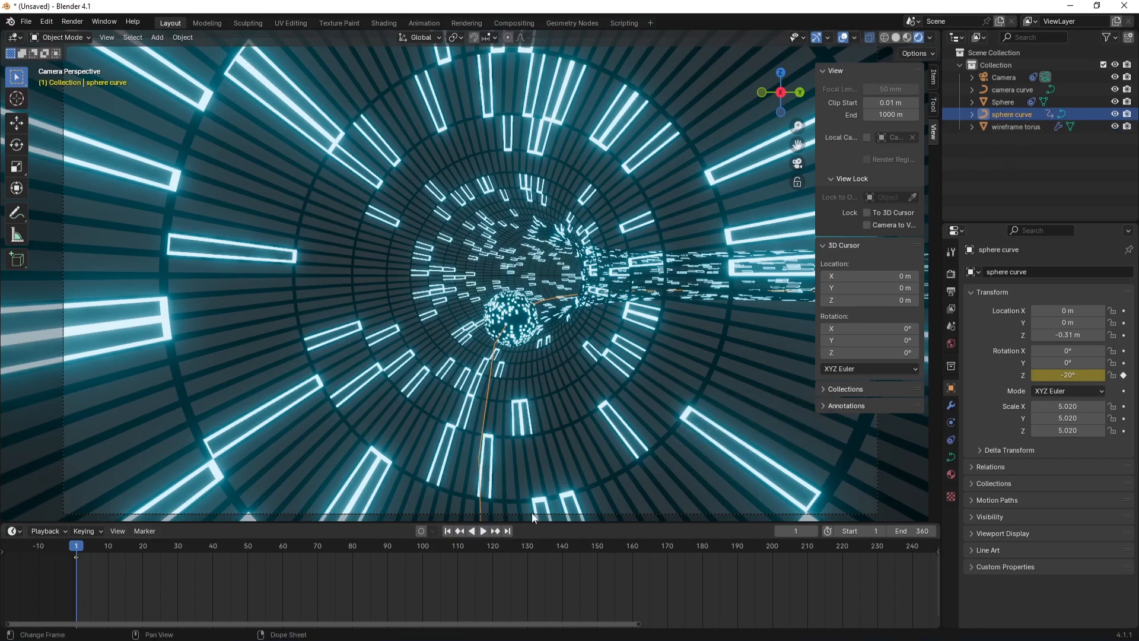
# - Keyframe the camera curve's Z rotation at 0° on frame 1 and at -360° on frame 360
pyautogui.click(1000, 87)
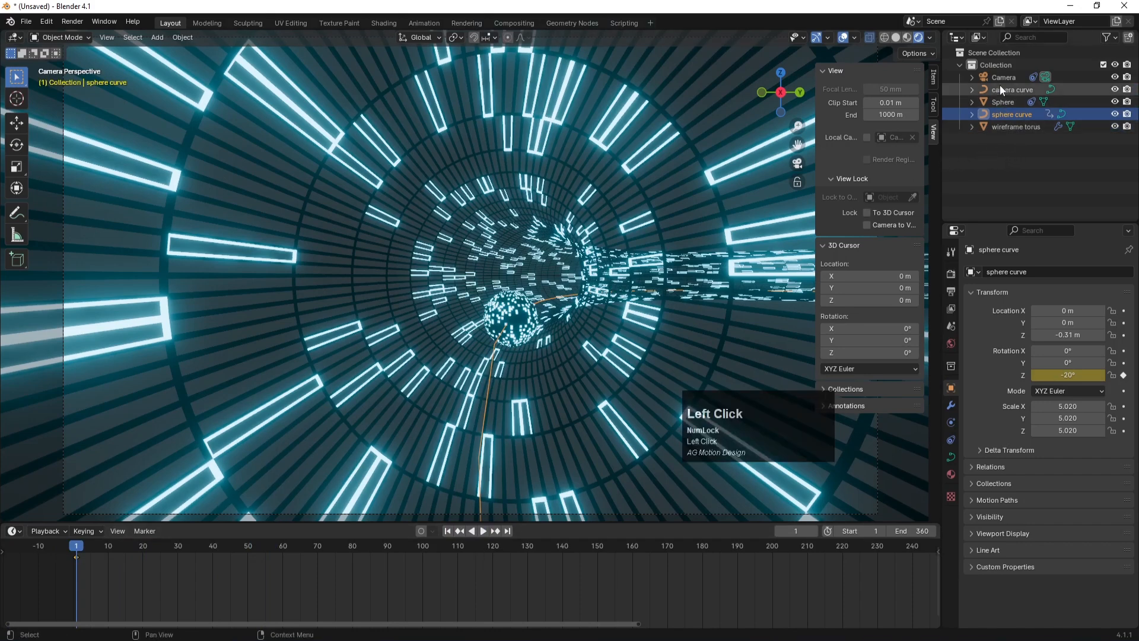
pyautogui.click(1124, 375)
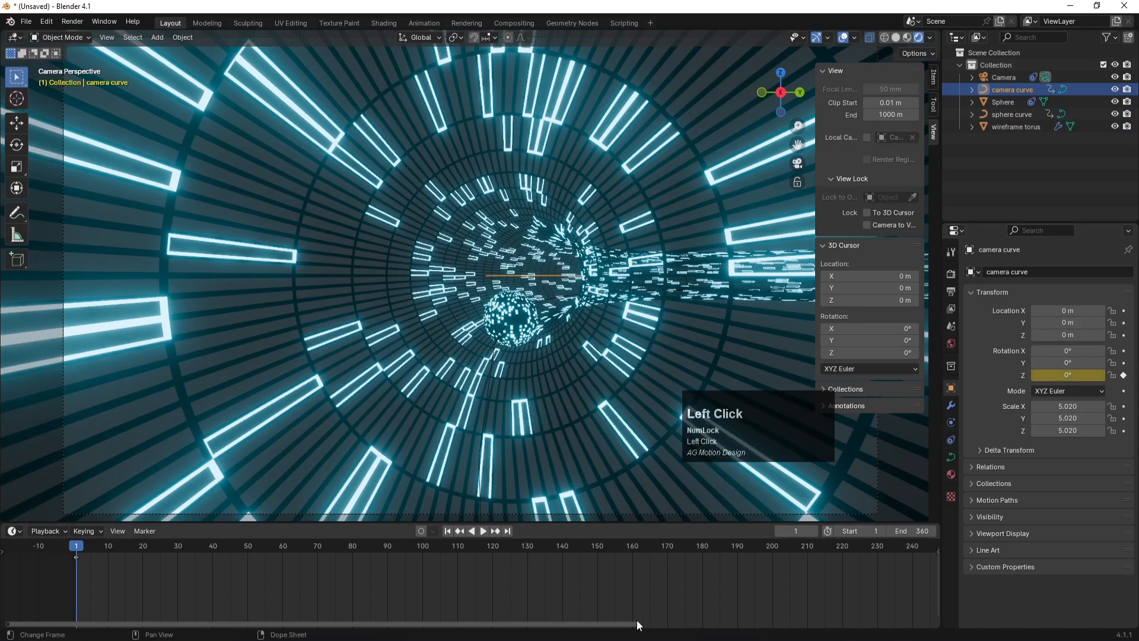
pyautogui.moveTo(641, 625); pyautogui.dragTo(899, 550)
pyautogui.click(899, 550)
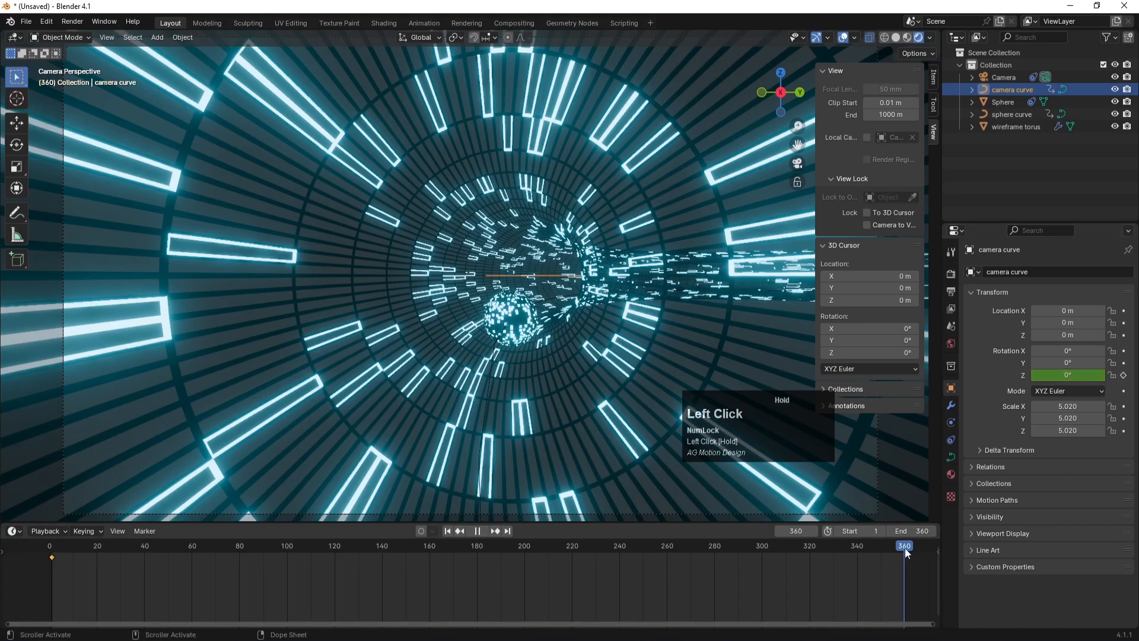
pyautogui.click(1060, 376)
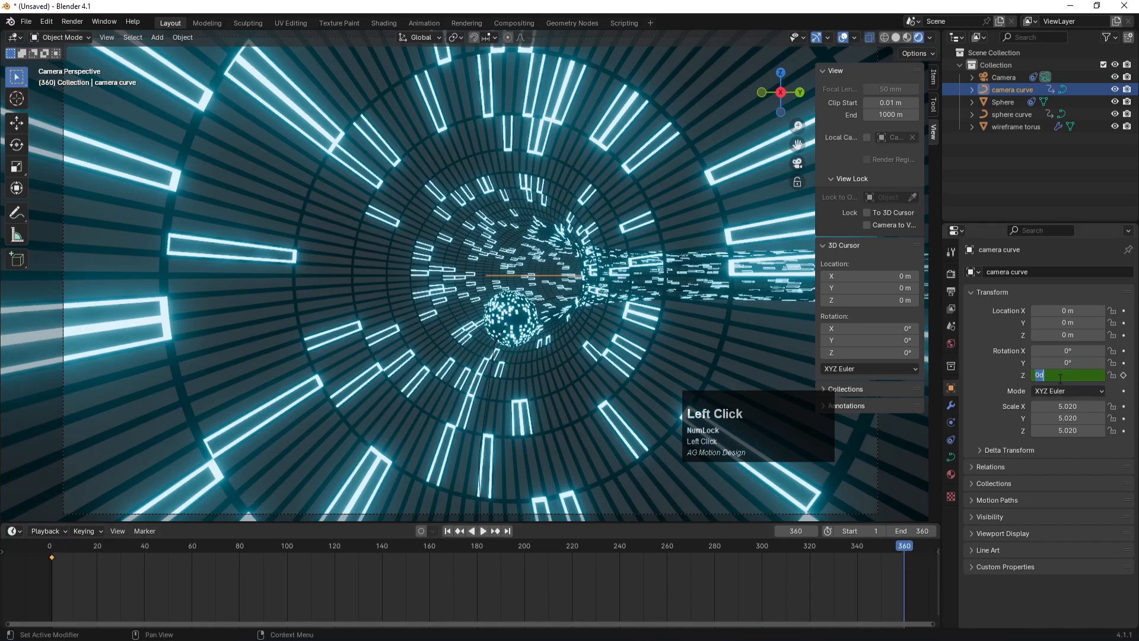
pyautogui.write('-360')
pyautogui.press('Return')
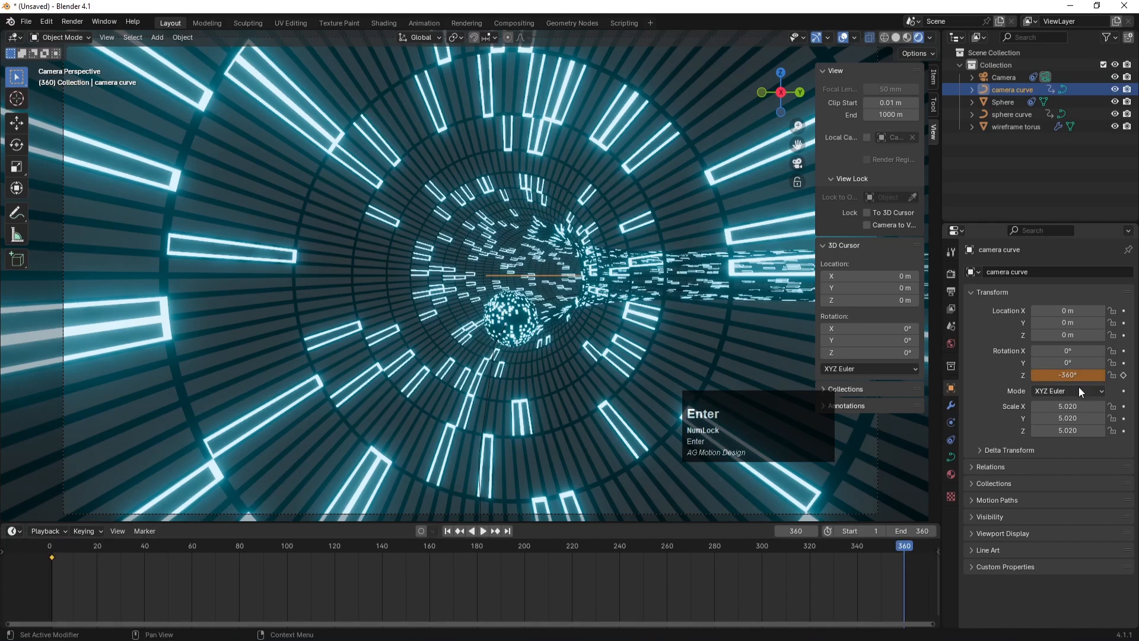
pyautogui.click(1124, 375)
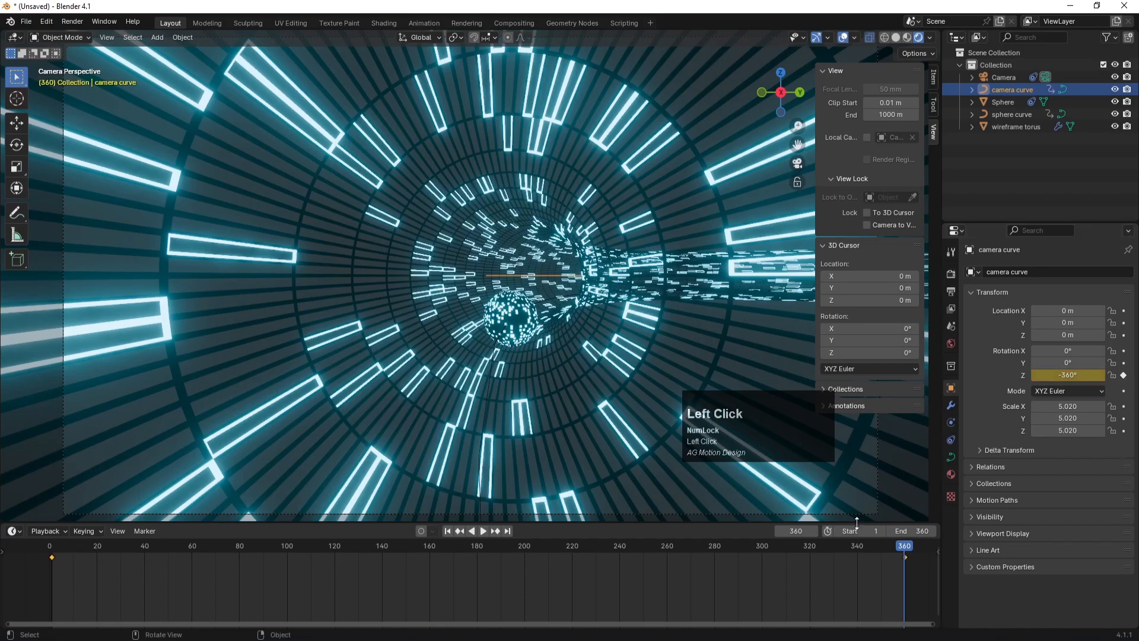
# - Preview the combined camera and sphere motion from the start of the timeline, and return to frame 1
pyautogui.moveTo(329, 552); pyautogui.dragTo(42, 563)
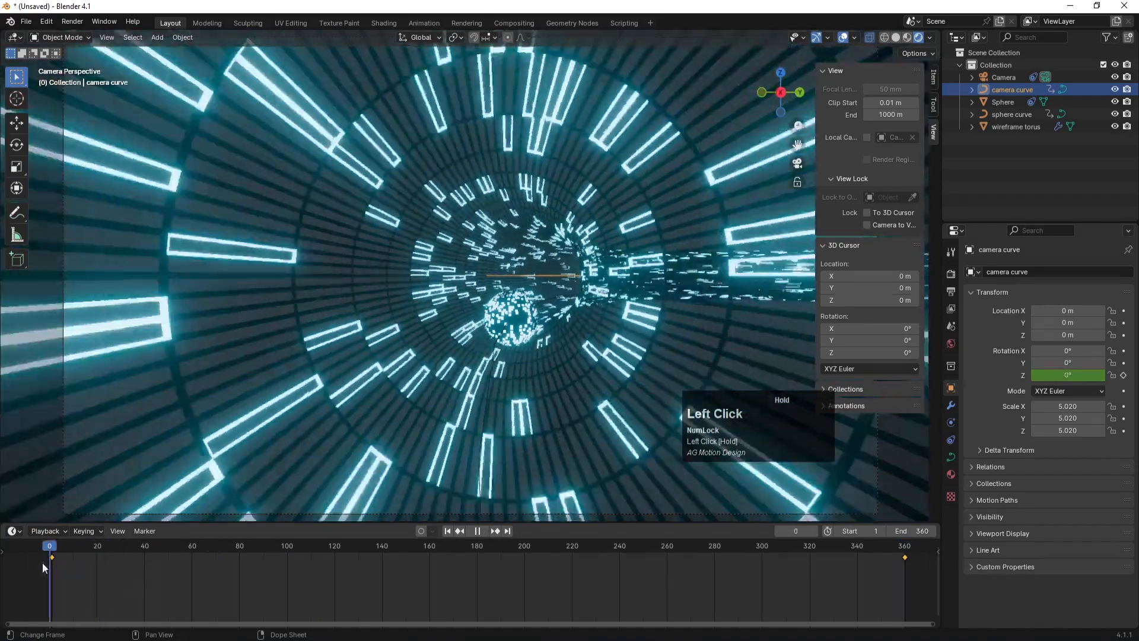
pyautogui.click(483, 531)
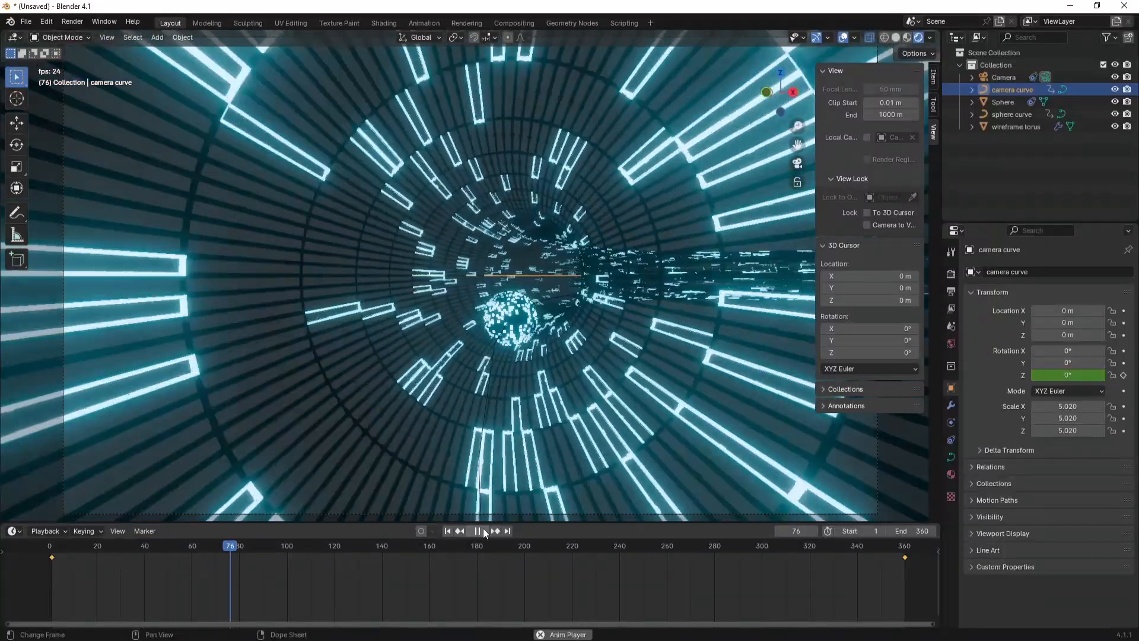
pyautogui.click(483, 531)
pyautogui.click(447, 531)
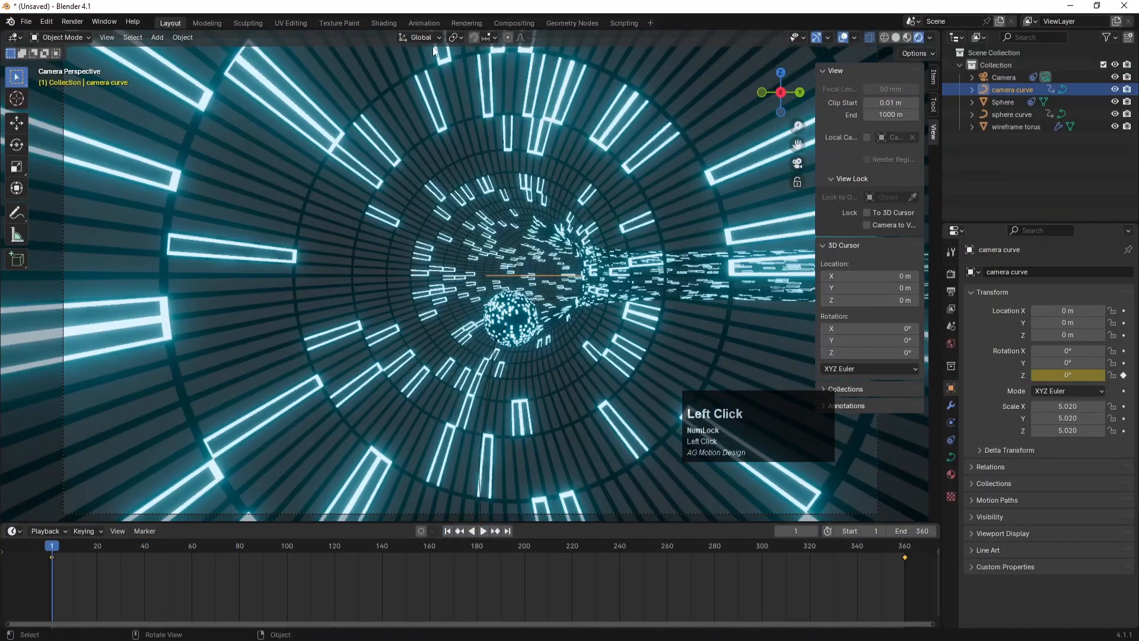
# - In the Animation workspace, give the camera curve's rotation keyframes on frames 1 and 360 linear interpolation
pyautogui.click(439, 22)
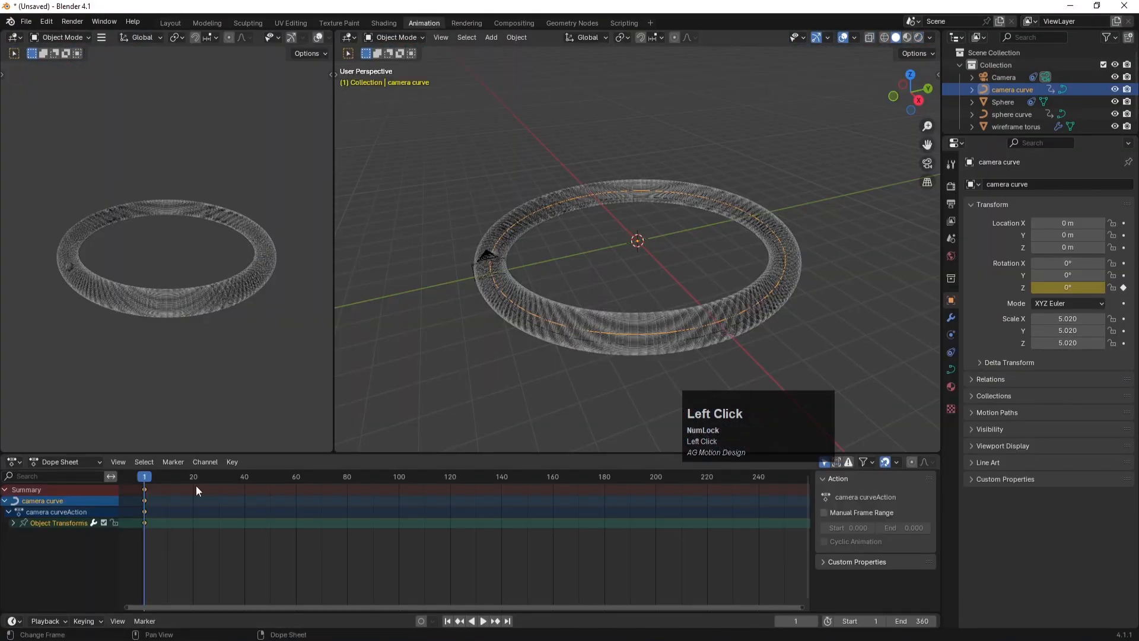
pyautogui.click(1012, 88)
pyautogui.click(57, 522)
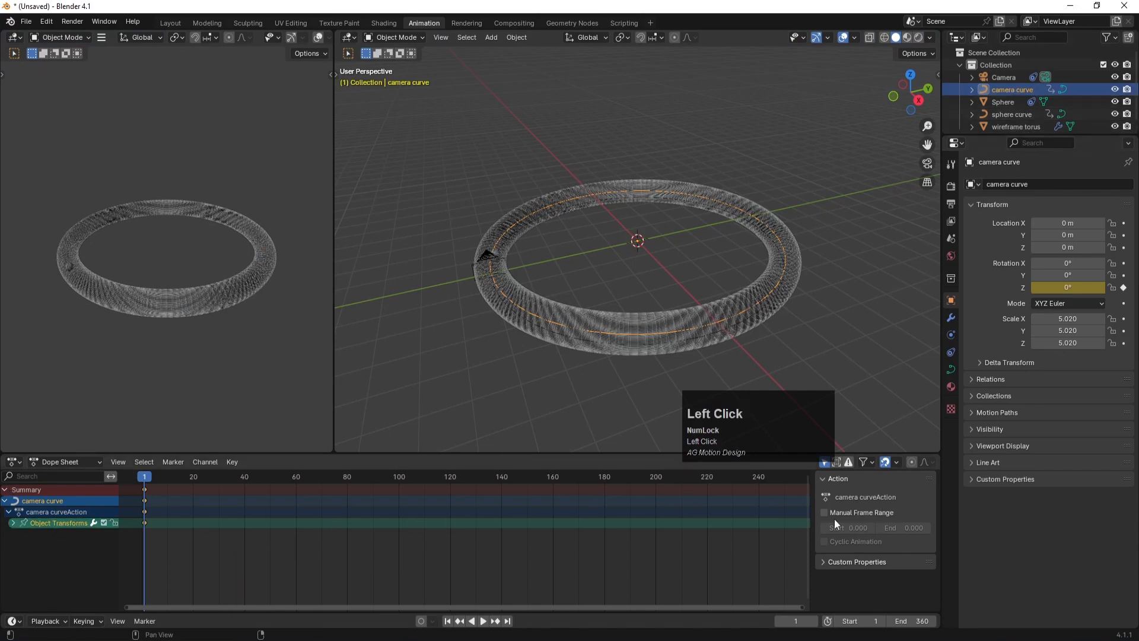
pyautogui.moveTo(802, 609); pyautogui.dragTo(1058, 593)
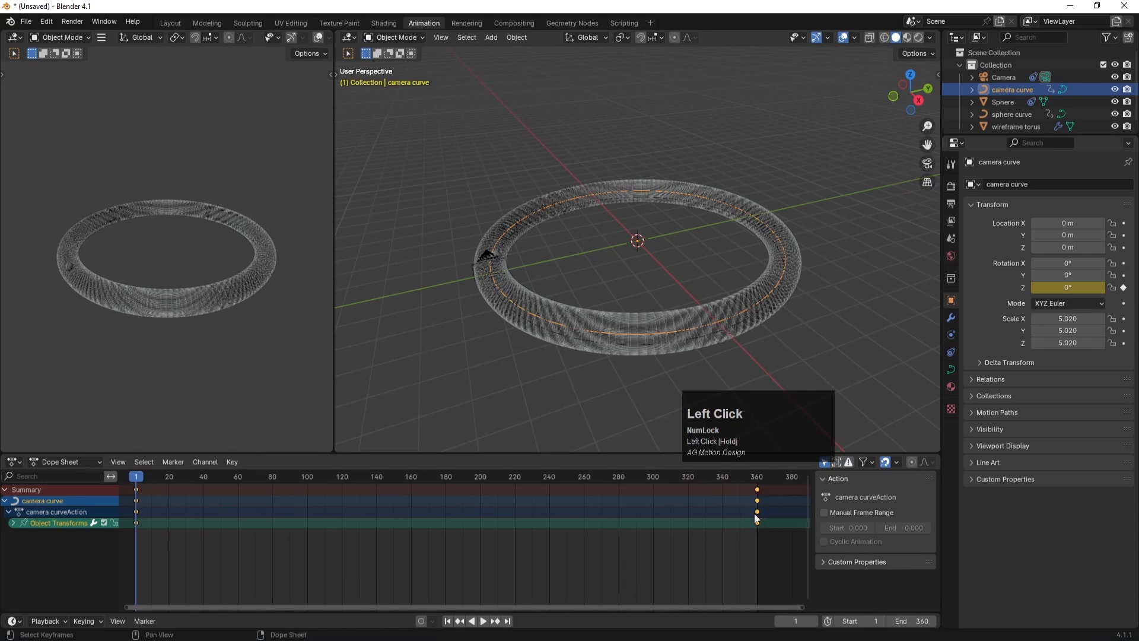
pyautogui.rightClick(133, 523)
pyautogui.moveTo(134, 523)
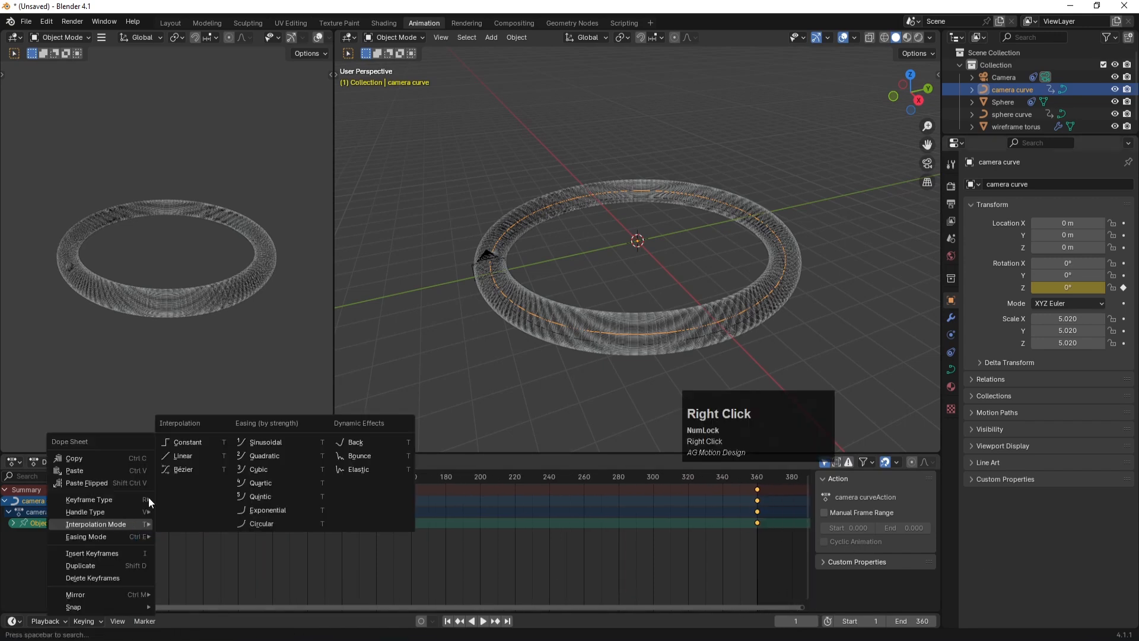
pyautogui.click(178, 454)
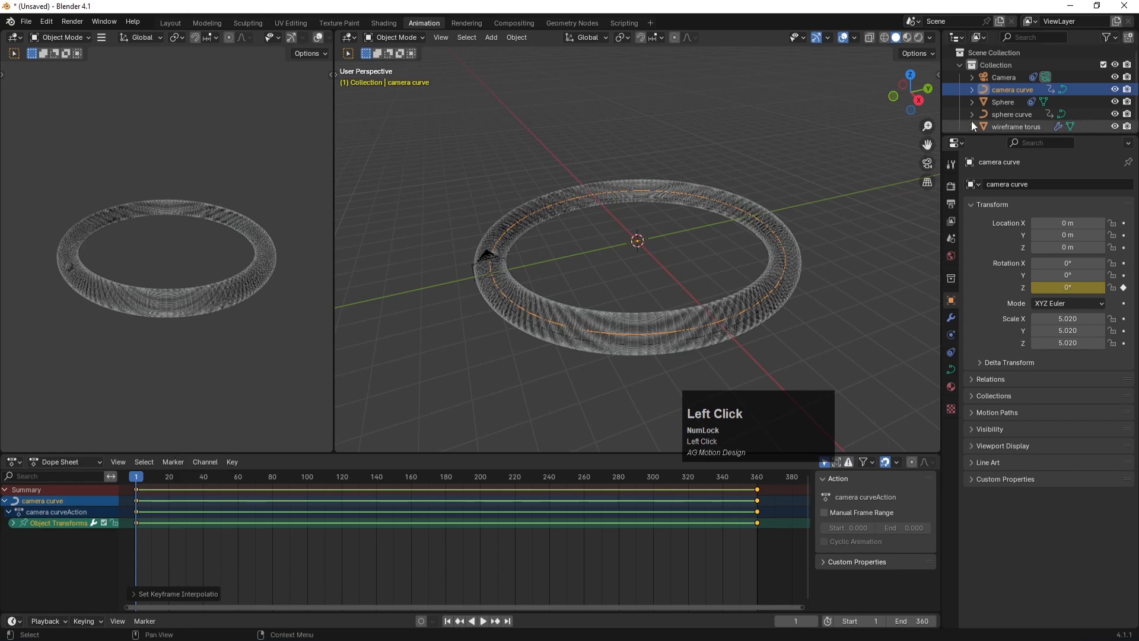
# - Set the sphere curve's rotation keyframes to linear interpolation as well
pyautogui.click(997, 117)
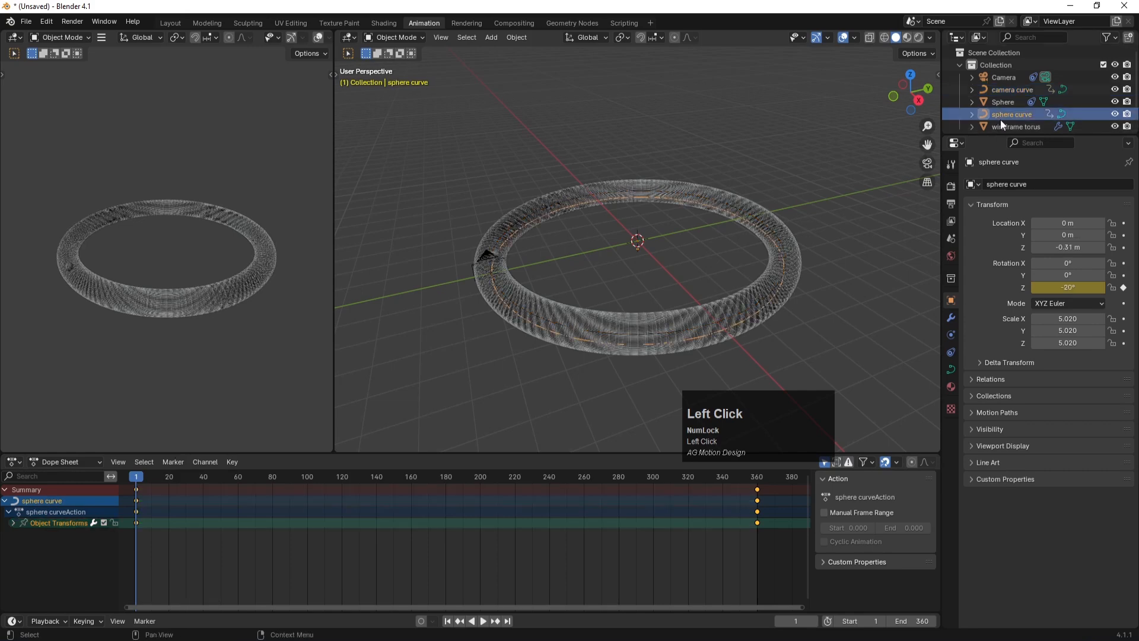
pyautogui.rightClick(135, 521)
pyautogui.moveTo(135, 520)
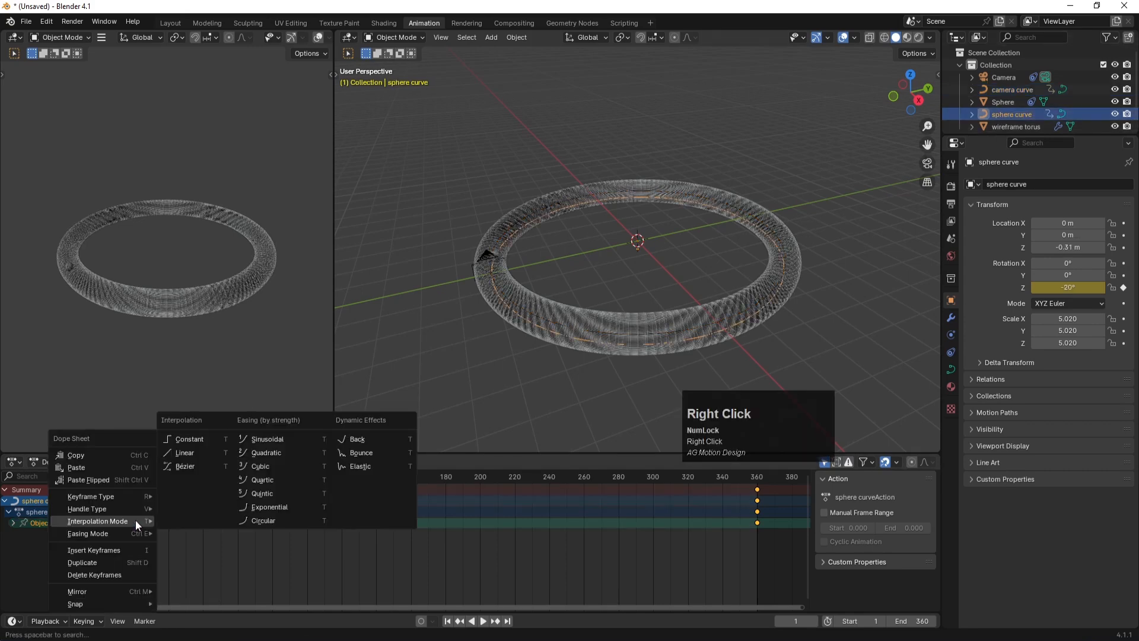
pyautogui.click(194, 455)
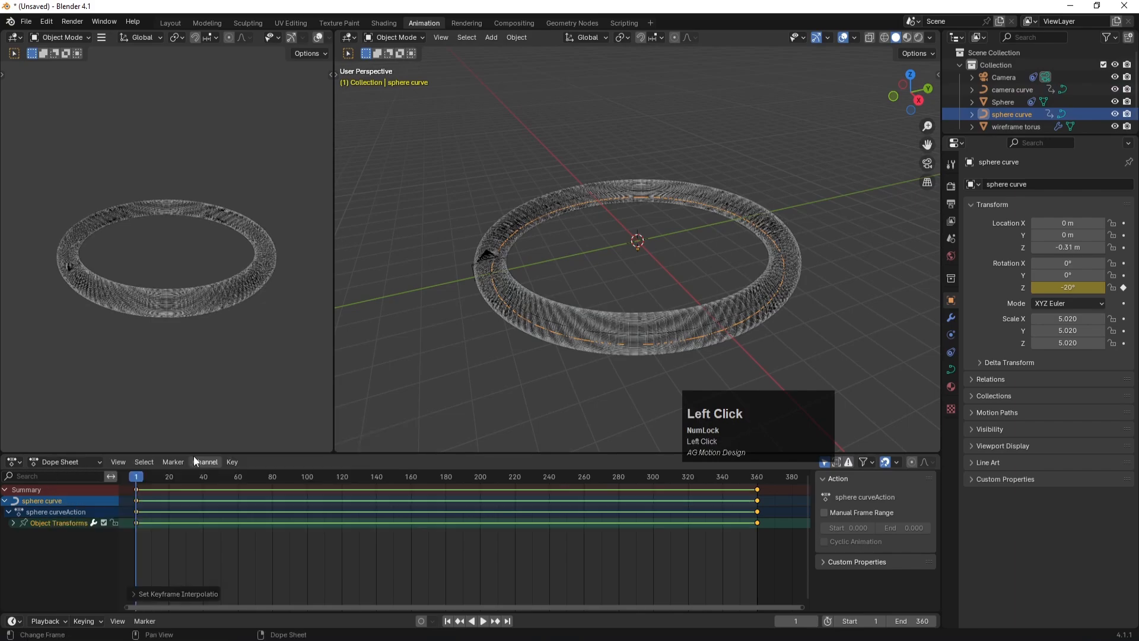
# - Return to the Layout workspace, preview the animation through the camera, and go back to frame 1
pyautogui.click(172, 23)
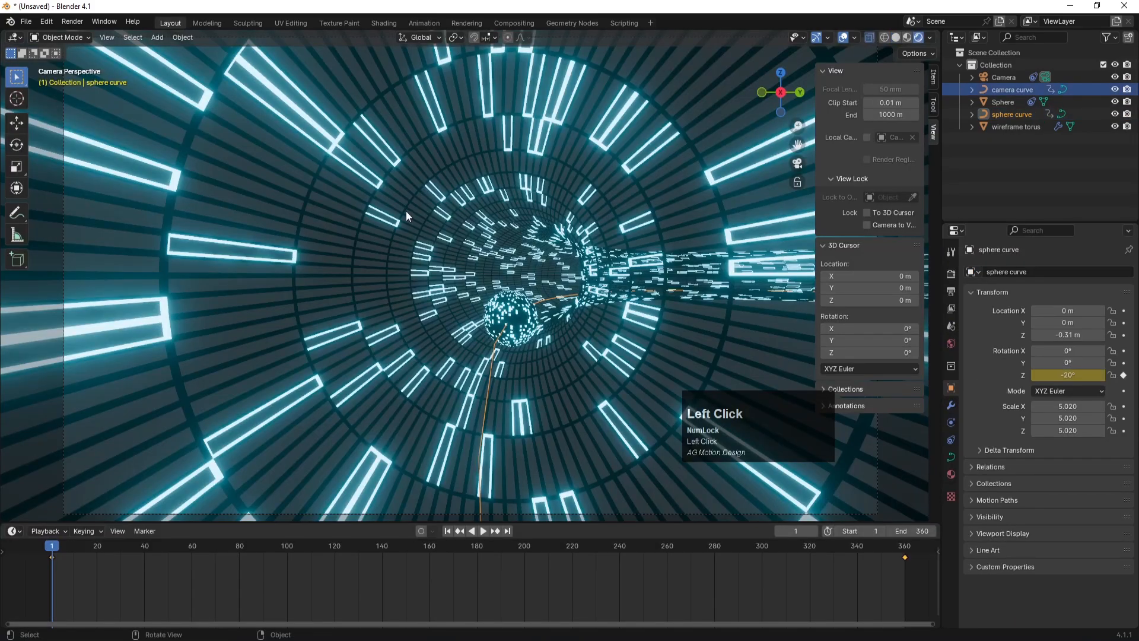
pyautogui.click(483, 534)
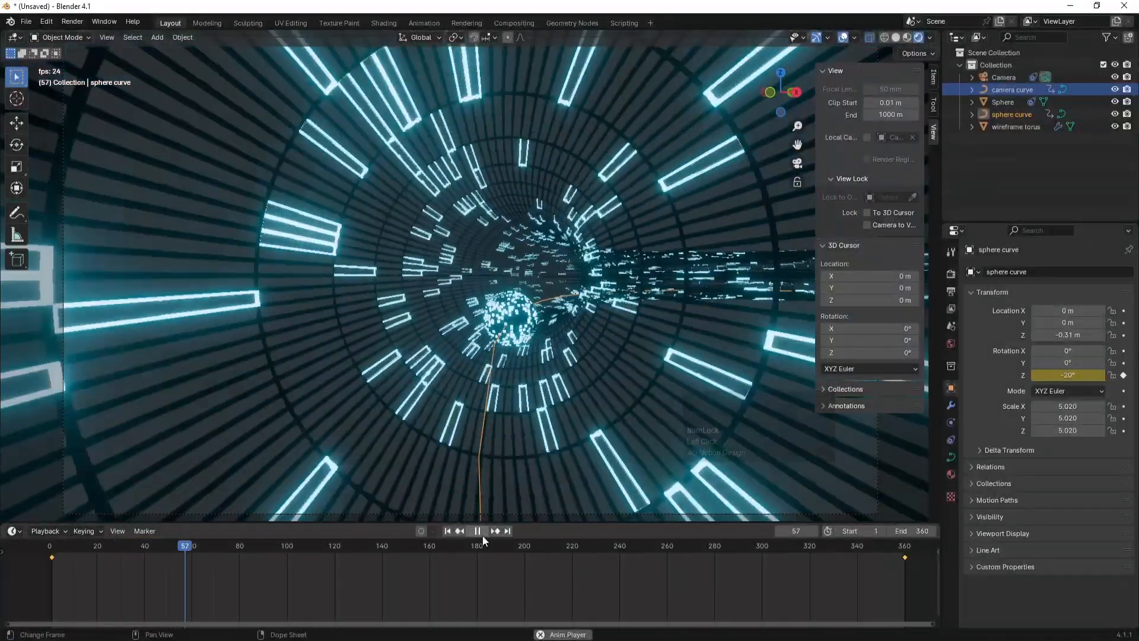
pyautogui.click(482, 534)
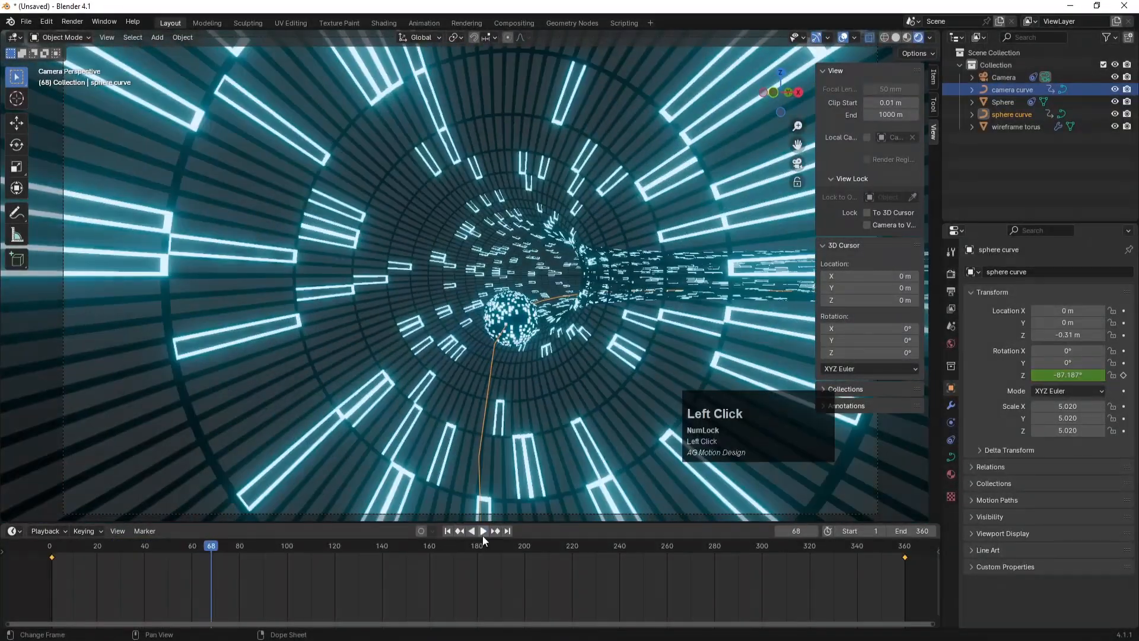
pyautogui.click(449, 532)
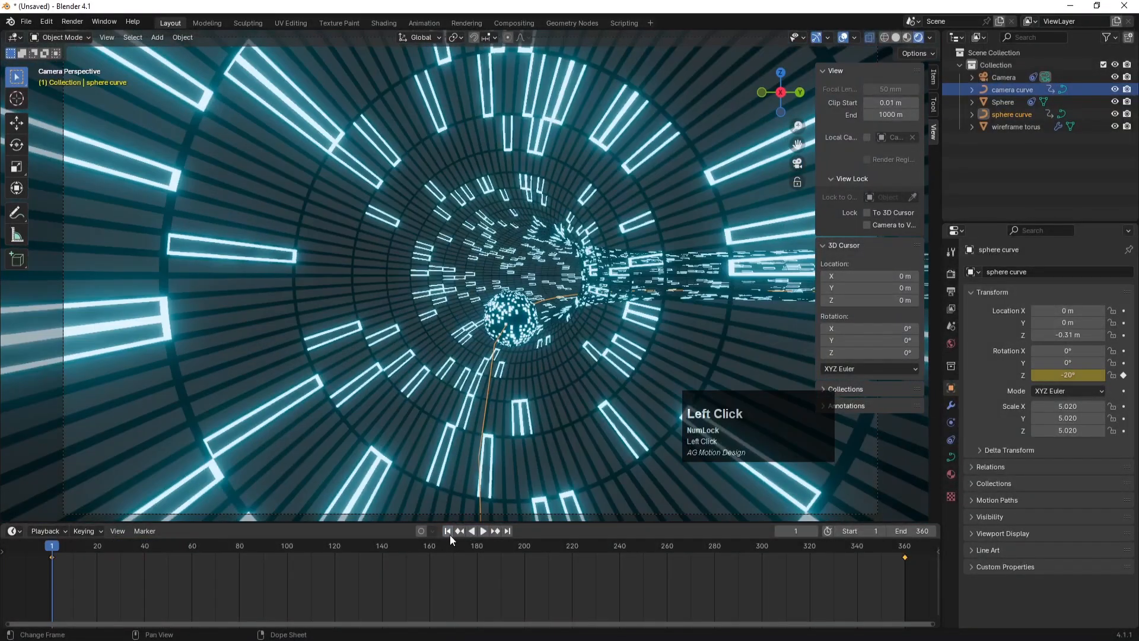
# - Select the sphere and keyframe its Y rotation at 0° on frame 1
pyautogui.click(504, 305)
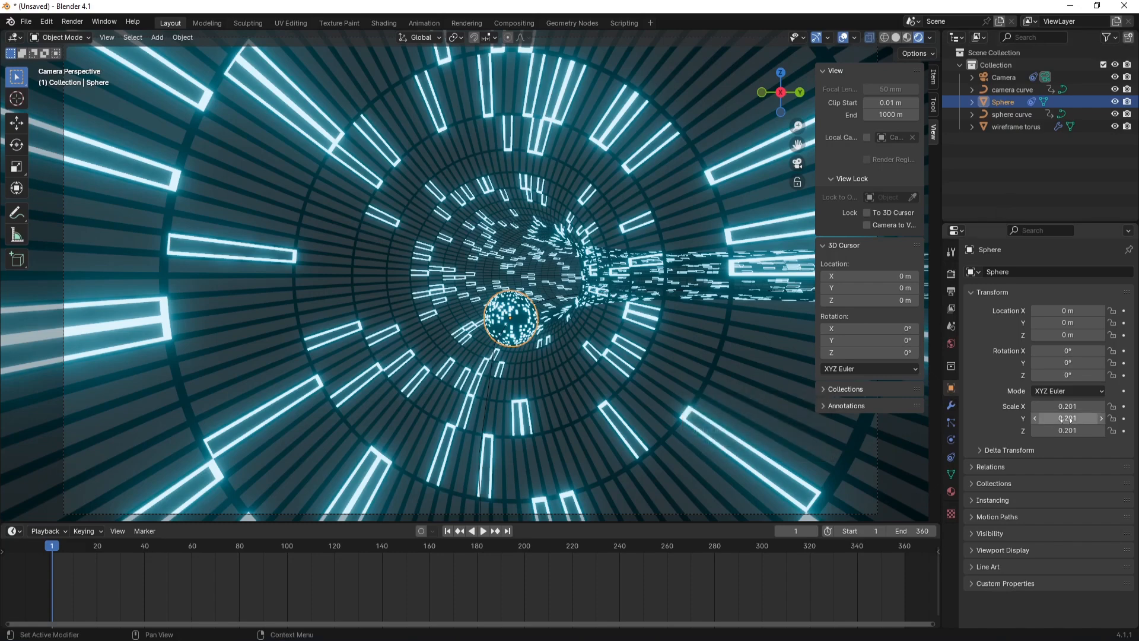
pyautogui.moveTo(1062, 375)
pyautogui.mouseDown()
pyautogui.moveTo(1086, 375)
pyautogui.moveTo(1058, 370)
pyautogui.moveTo(1079, 363)
pyautogui.moveTo(1041, 363)
pyautogui.moveTo(1076, 363)
pyautogui.mouseUp()
pyautogui.hotkey('ctrl', 'z')
pyautogui.write('0')
pyautogui.press('Return')
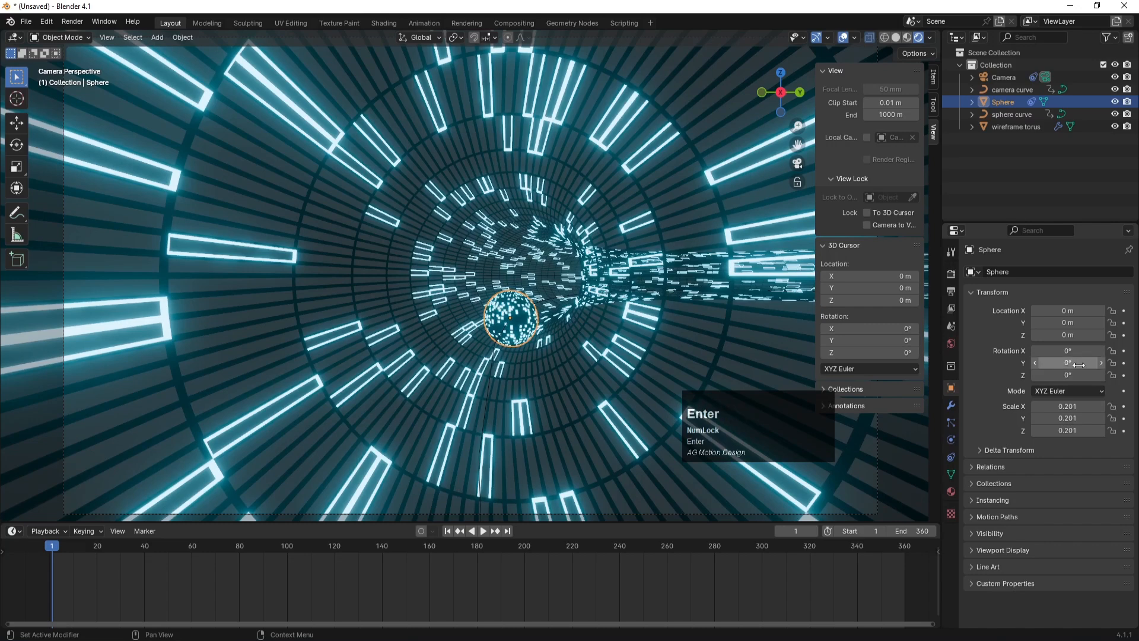
pyautogui.click(1124, 363)
# - Keyframe the sphere's Y rotation at -360*6 (-2160°) on frame 360 and make its keyframes linear
pyautogui.click(907, 549)
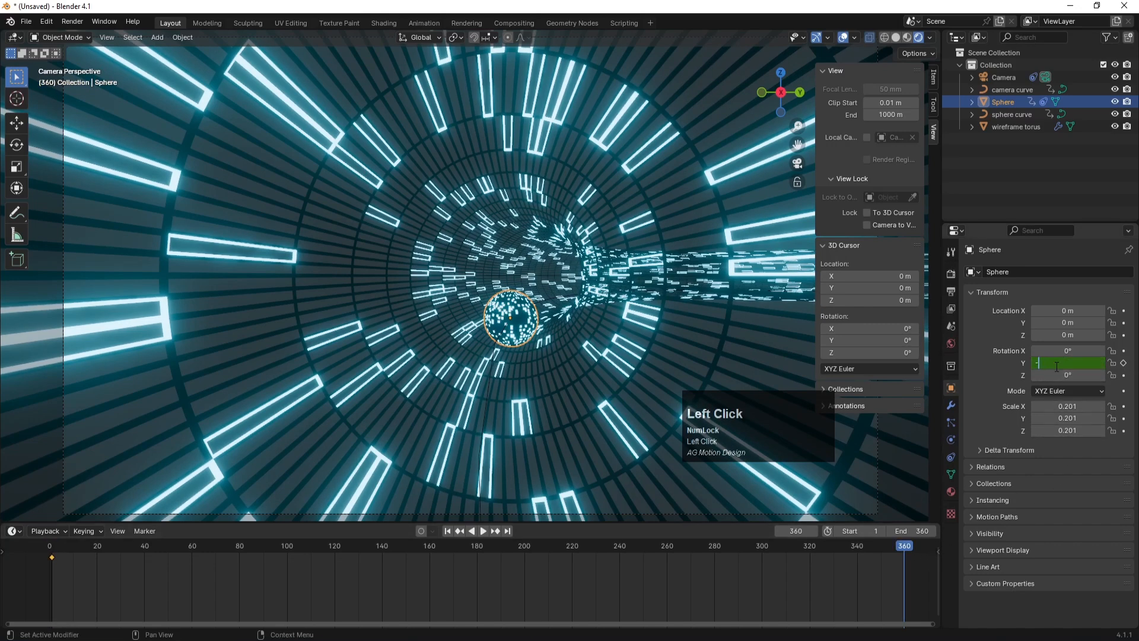
pyautogui.click(1057, 366)
pyautogui.write('-360*')
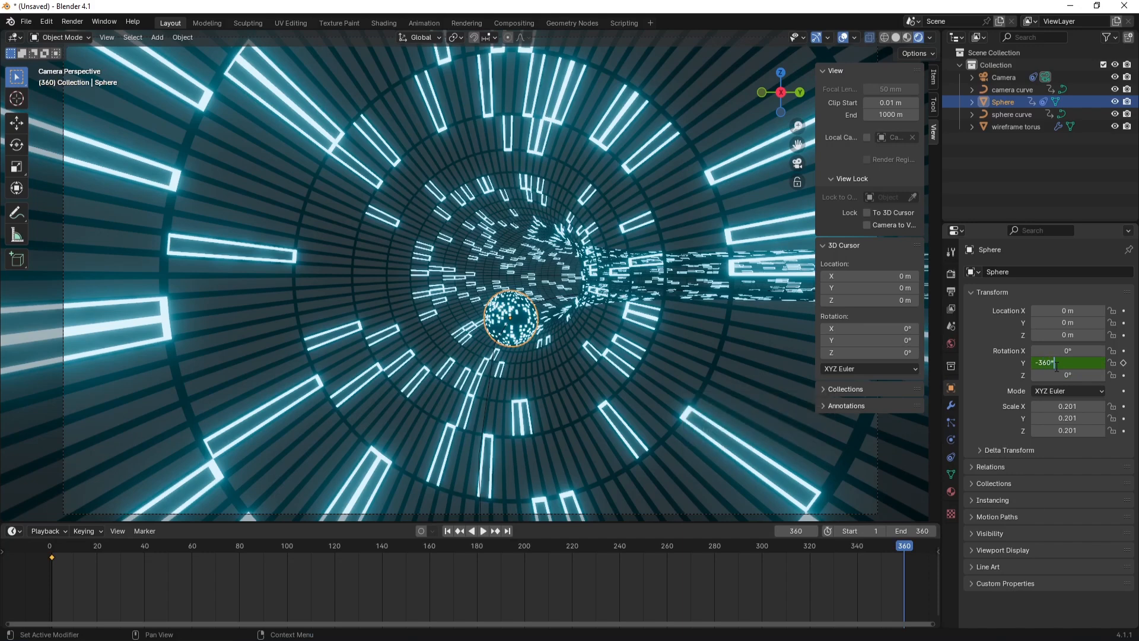
pyautogui.write('6')
pyautogui.press('Return')
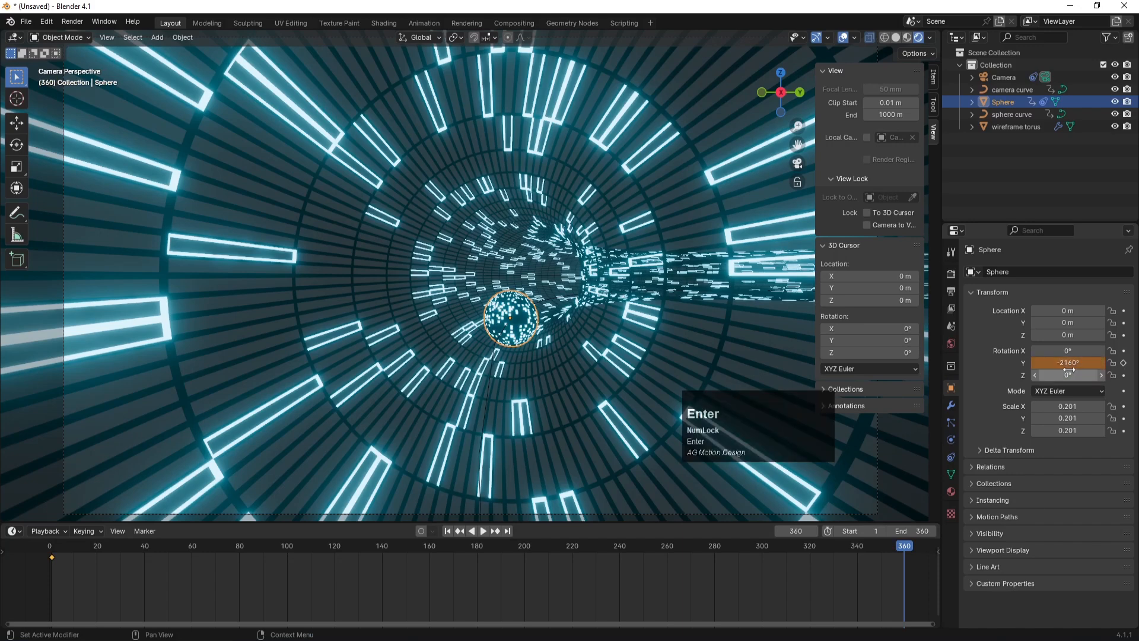
pyautogui.click(1125, 363)
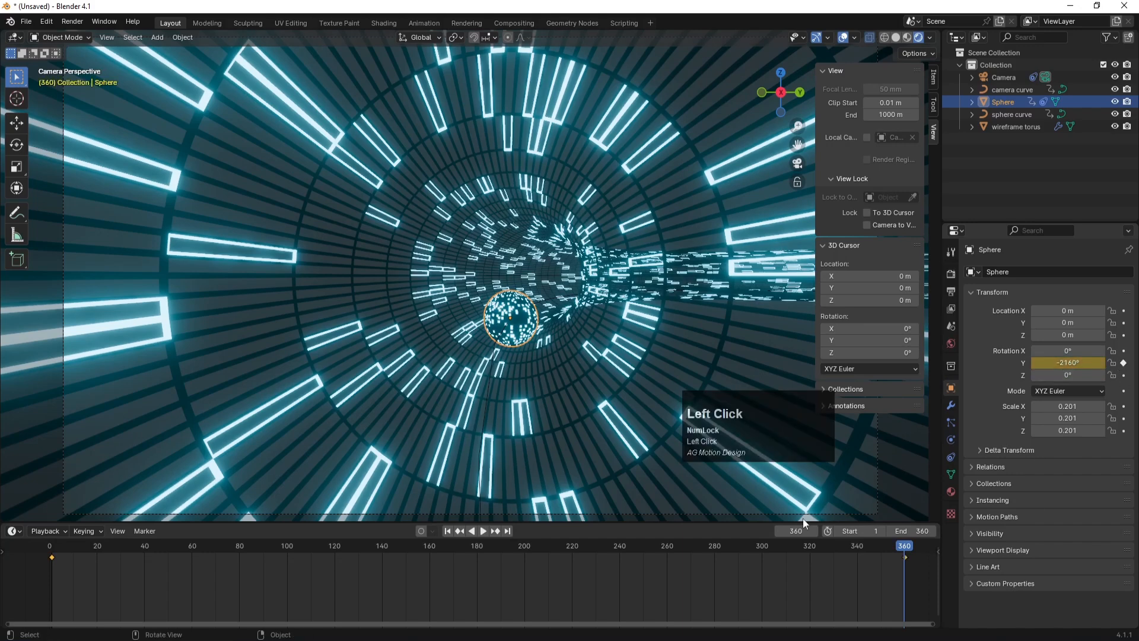
pyautogui.rightClick(50, 555)
pyautogui.moveTo(55, 544)
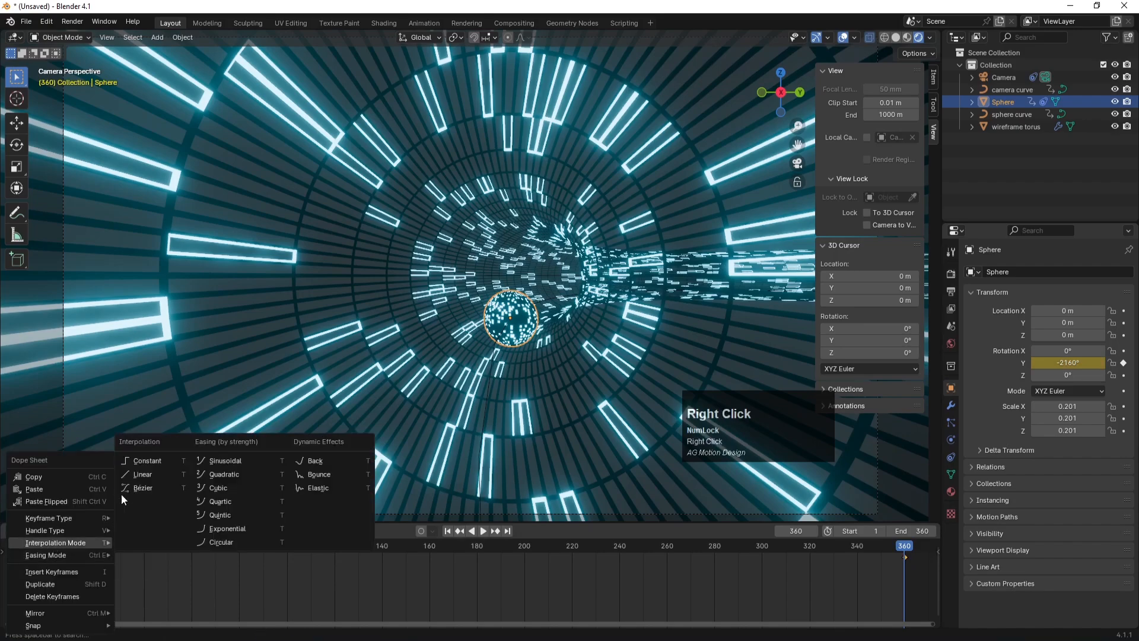
pyautogui.click(134, 472)
# - Play the animation from frame 1 to check the sphere's spin, and jump to the last frame
pyautogui.click(448, 530)
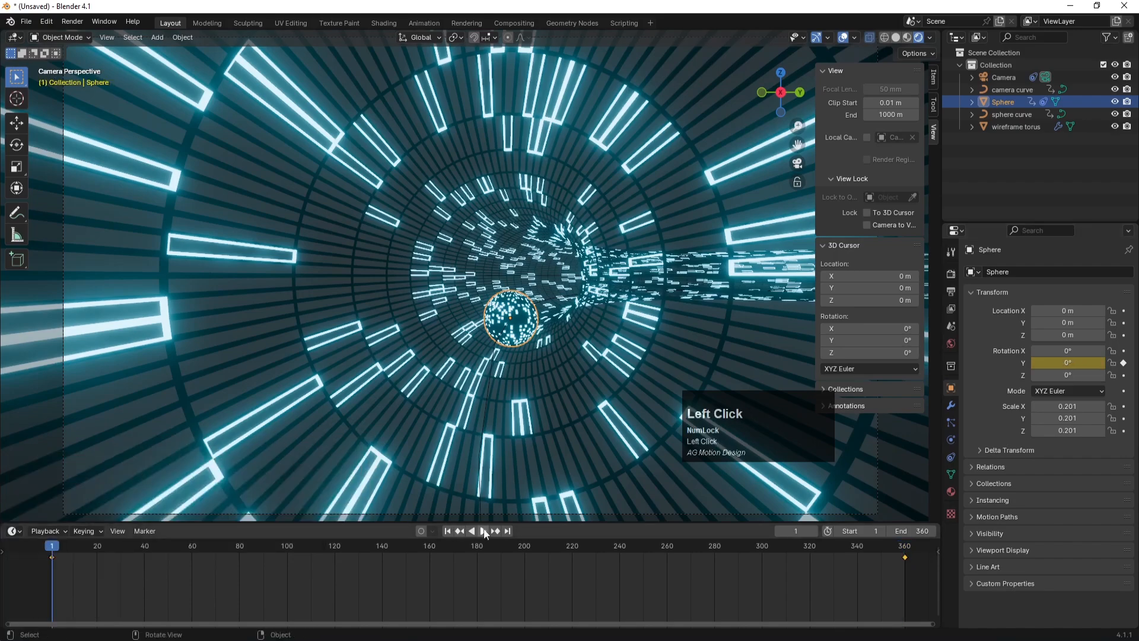
pyautogui.click(483, 530)
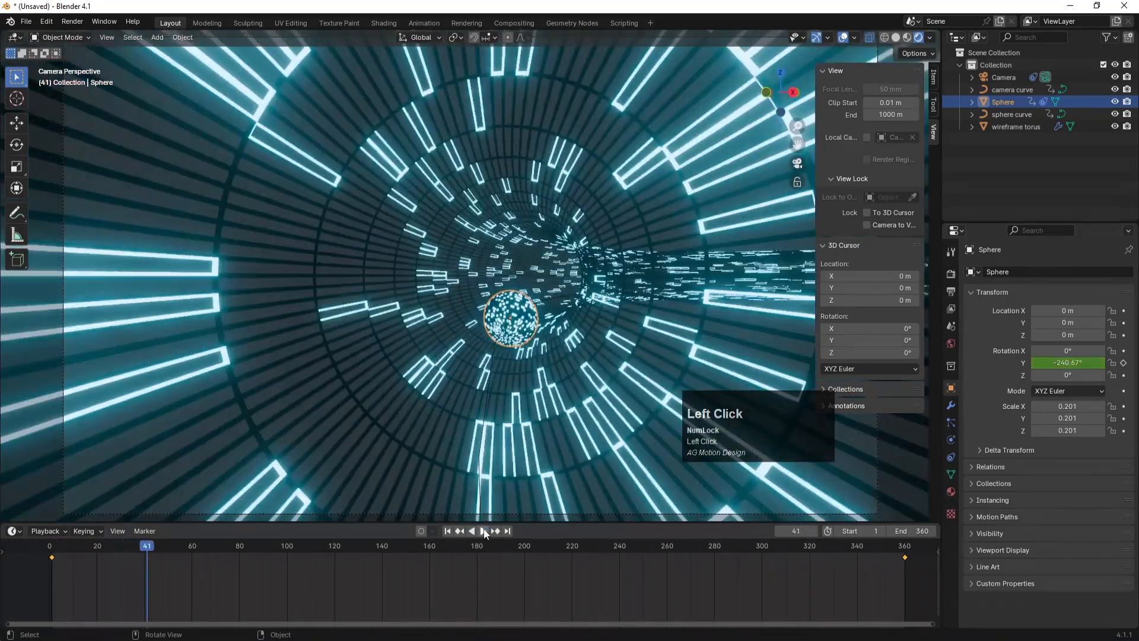
pyautogui.click(502, 532)
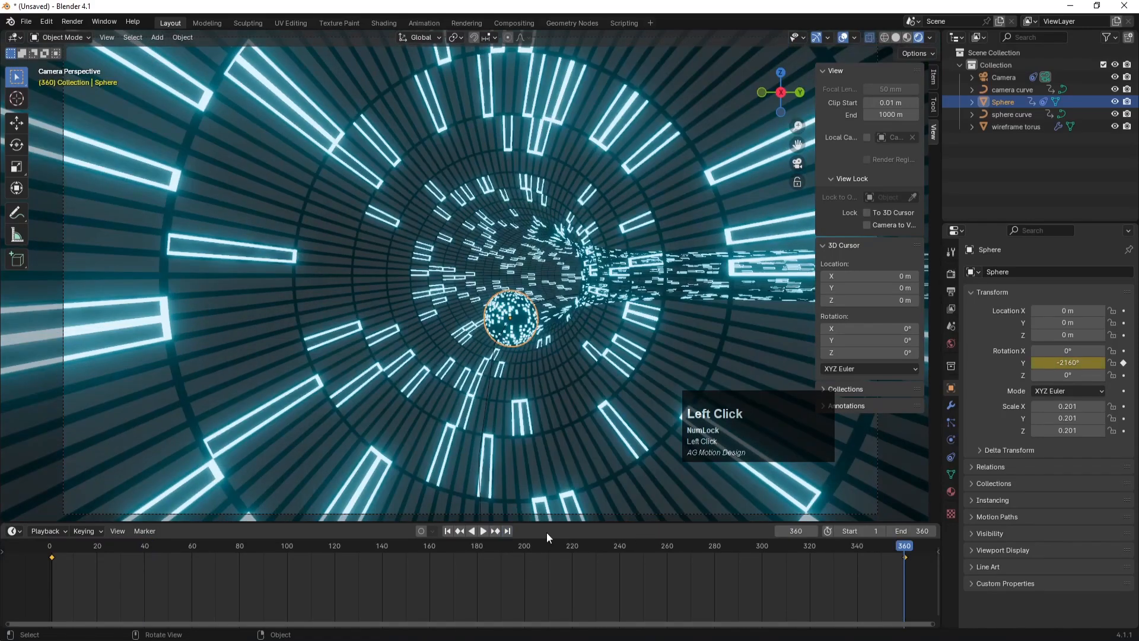
# - Keyframe the sphere's Y rotation at -5760° on frame 360 and set the interpolation to linear
pyautogui.click(1059, 363)
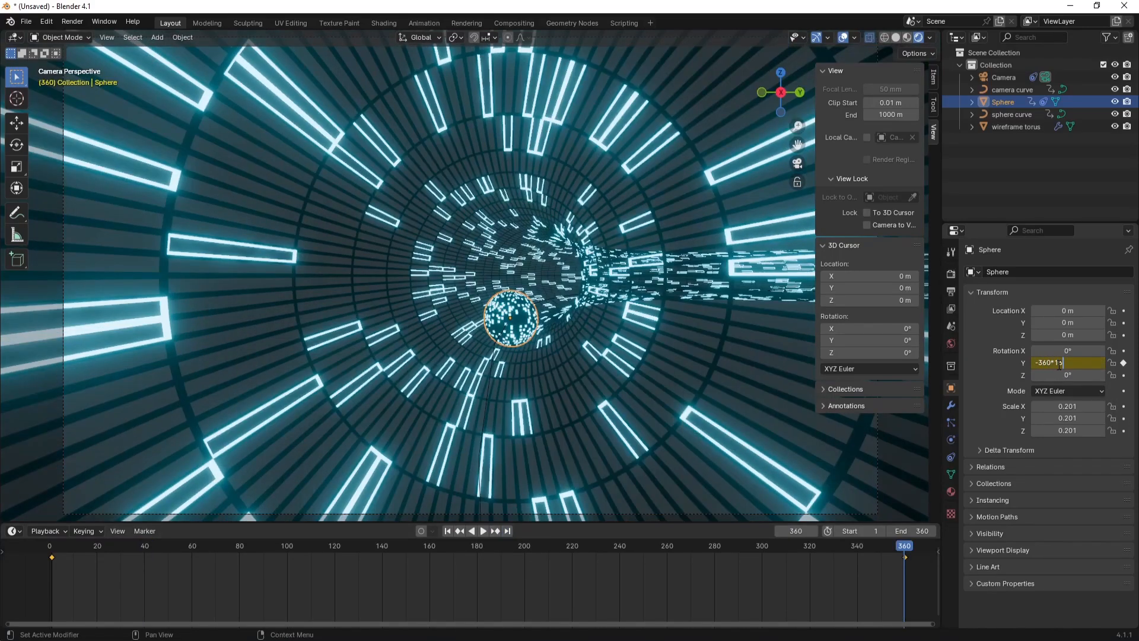
pyautogui.press('Return')
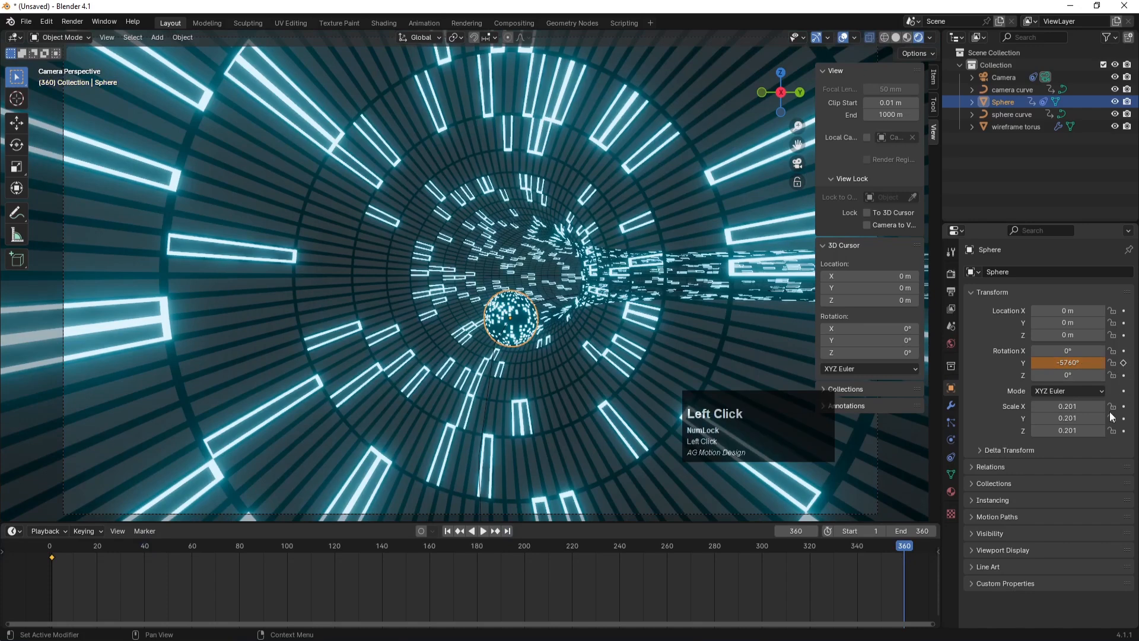
pyautogui.click(1124, 363)
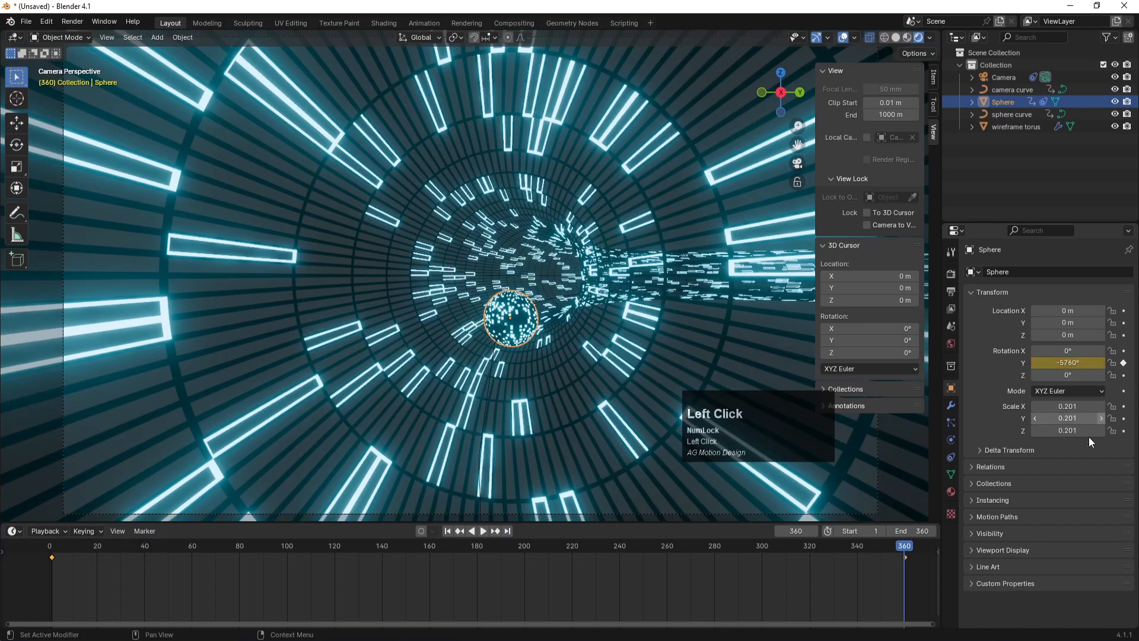
pyautogui.rightClick(51, 562)
pyautogui.moveTo(47, 547)
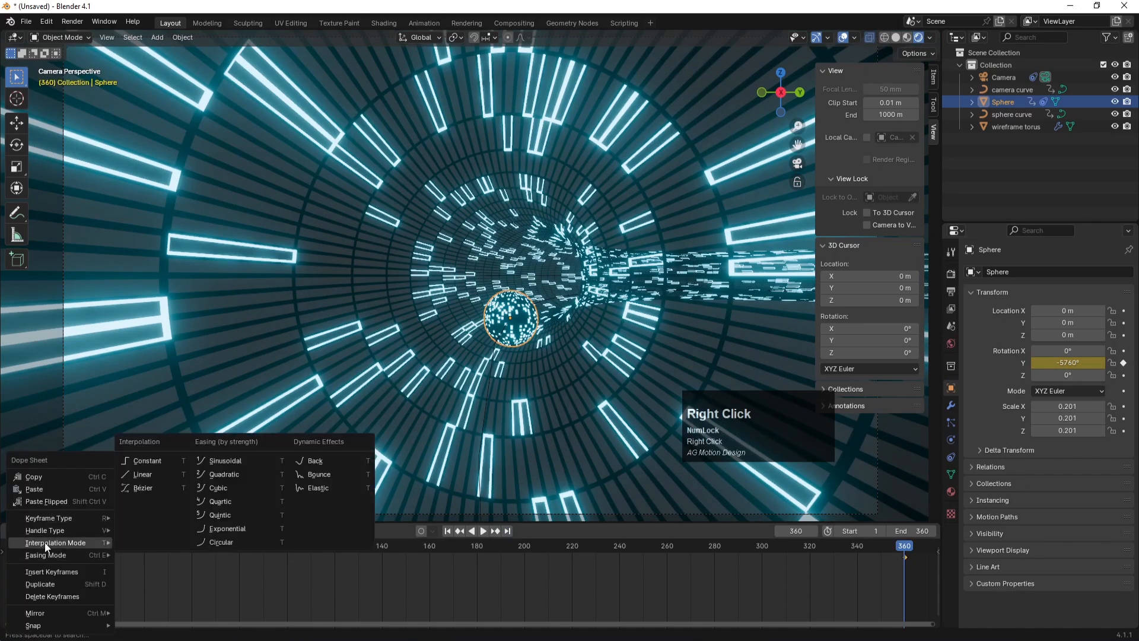
pyautogui.click(122, 473)
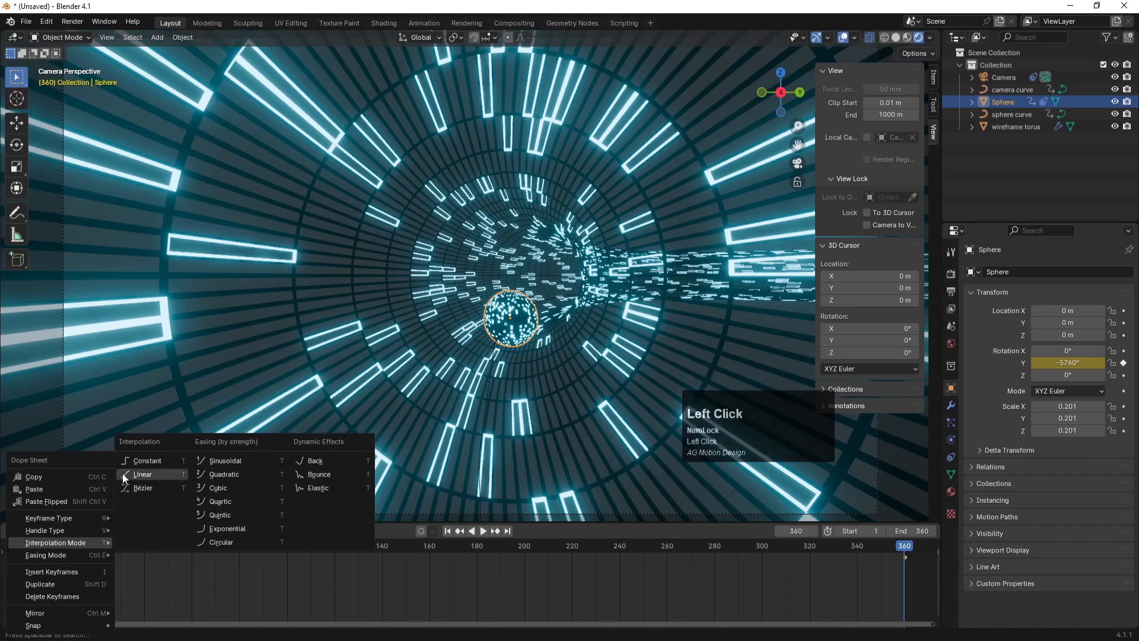
# - Preview the faster sphere spin from frame 1 and across the loop point from frame 352, and return to frame 1
pyautogui.click(448, 531)
pyautogui.click(484, 531)
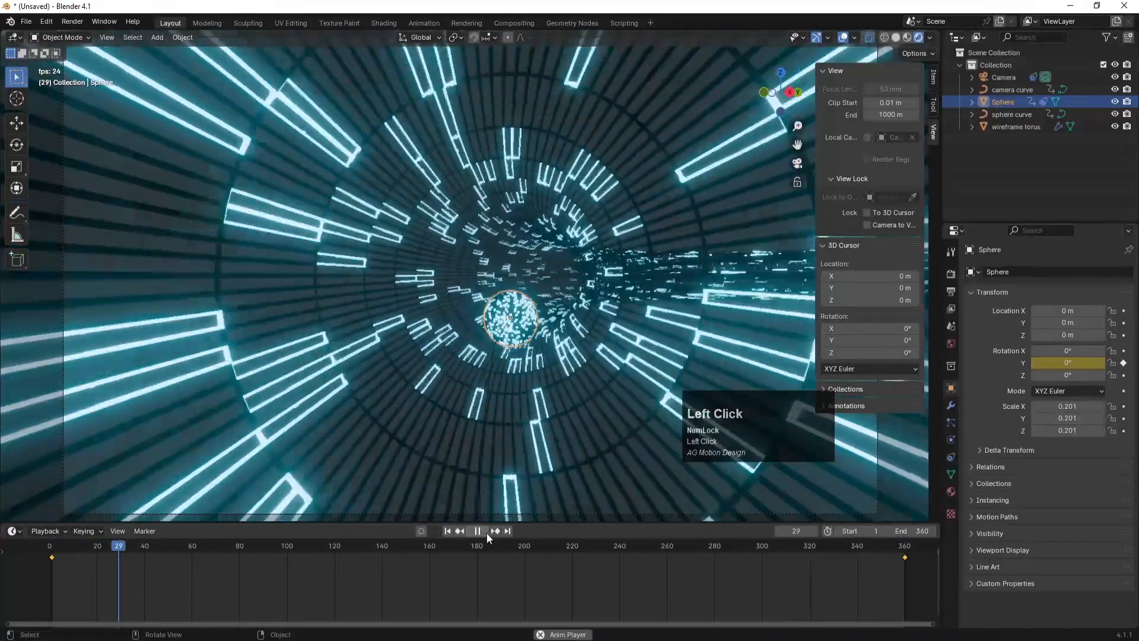
pyautogui.click(487, 532)
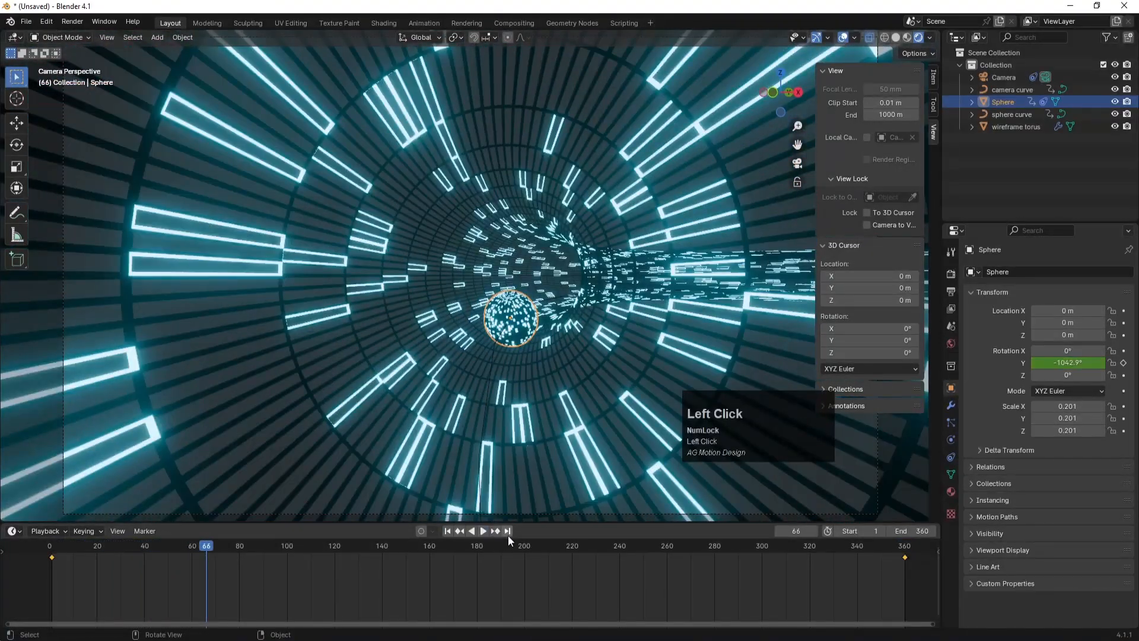
pyautogui.click(508, 532)
pyautogui.click(887, 546)
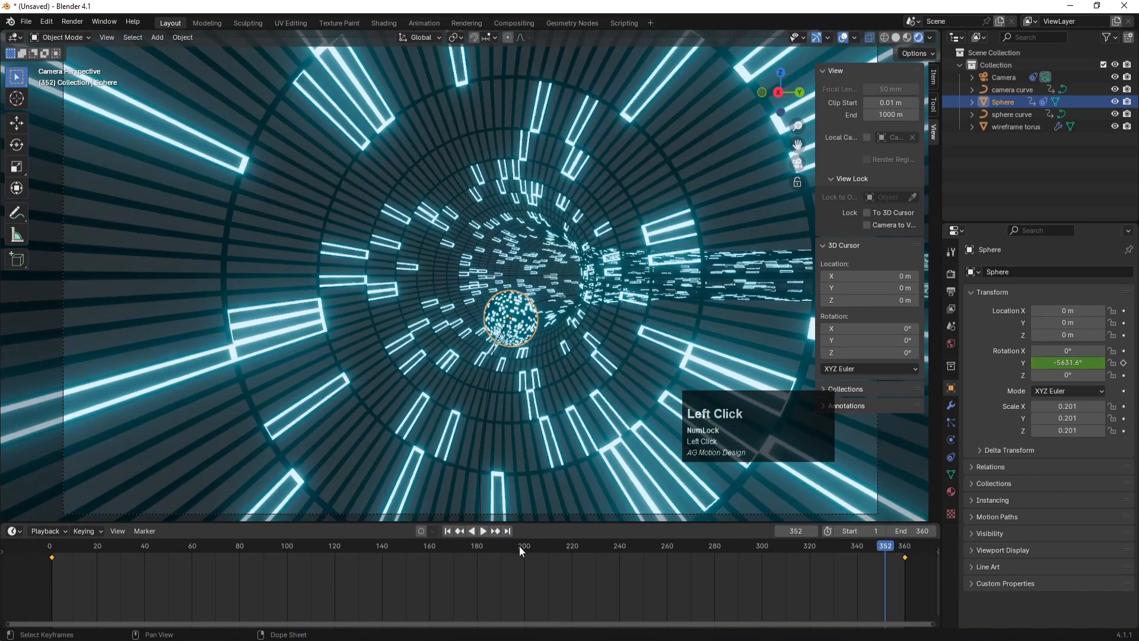
pyautogui.click(484, 531)
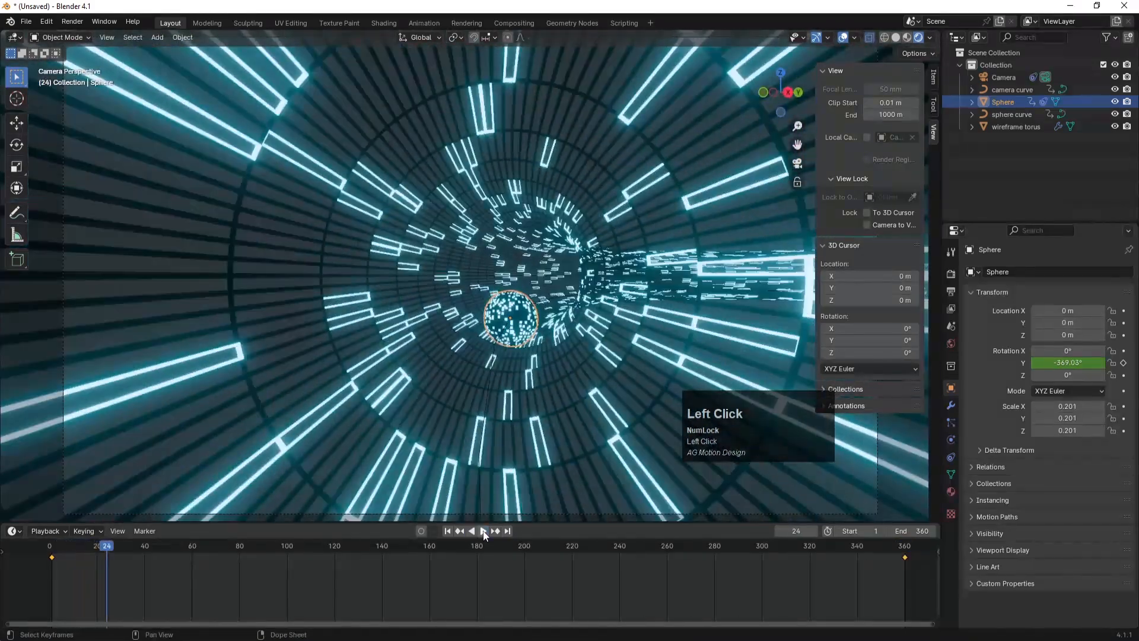
pyautogui.click(447, 531)
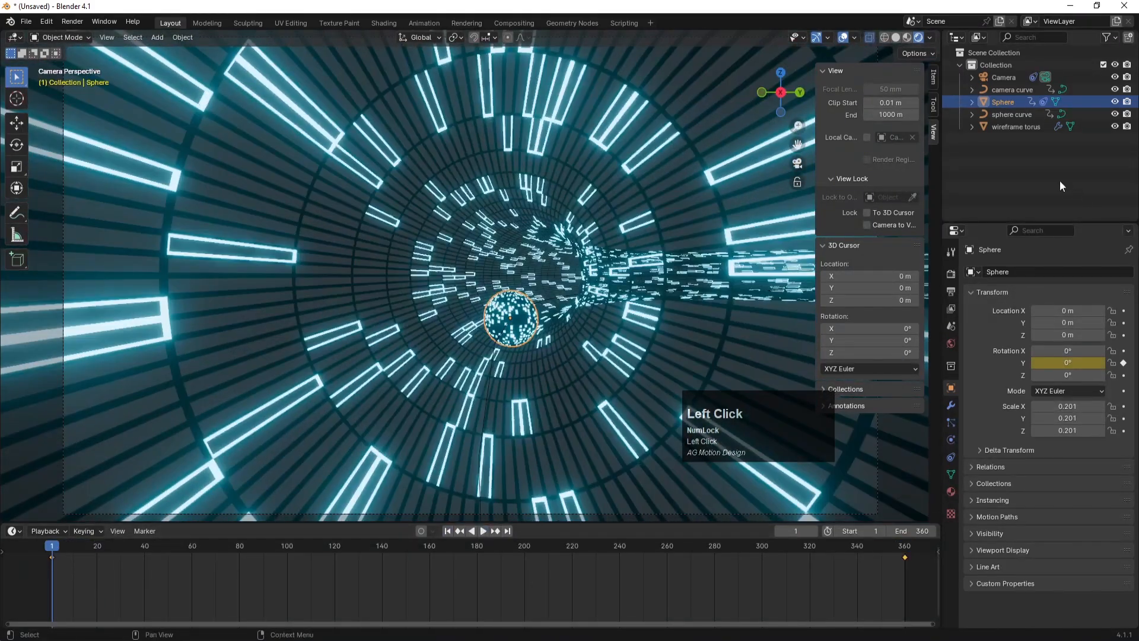
# - Select the camera and set its Z rotation to 83°
pyautogui.click(1058, 180)
pyautogui.click(999, 92)
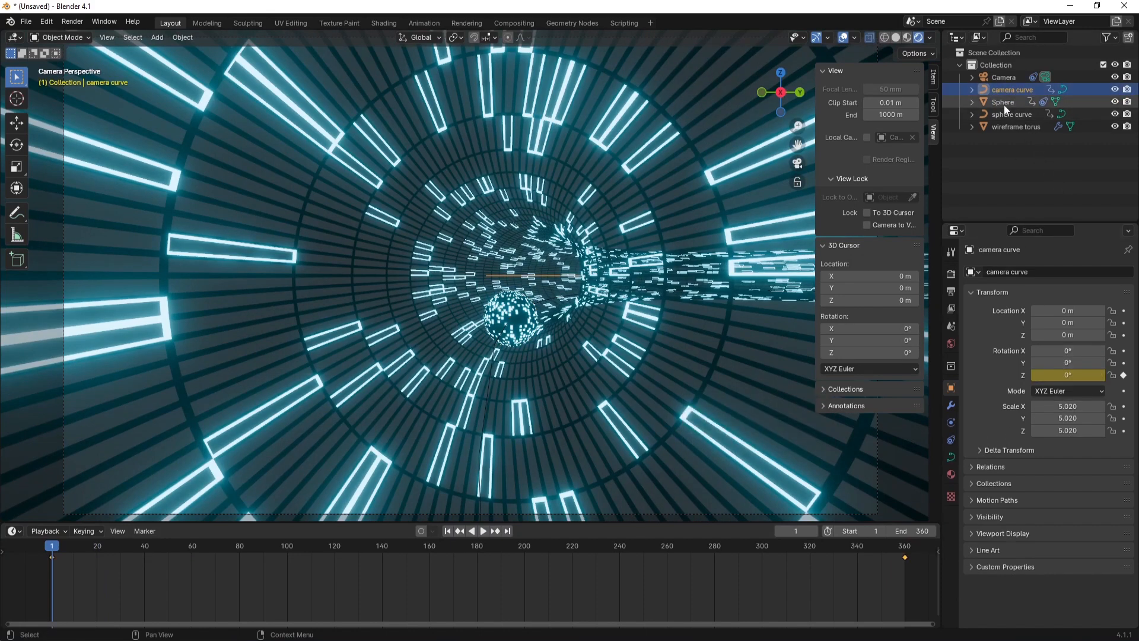
pyautogui.click(999, 80)
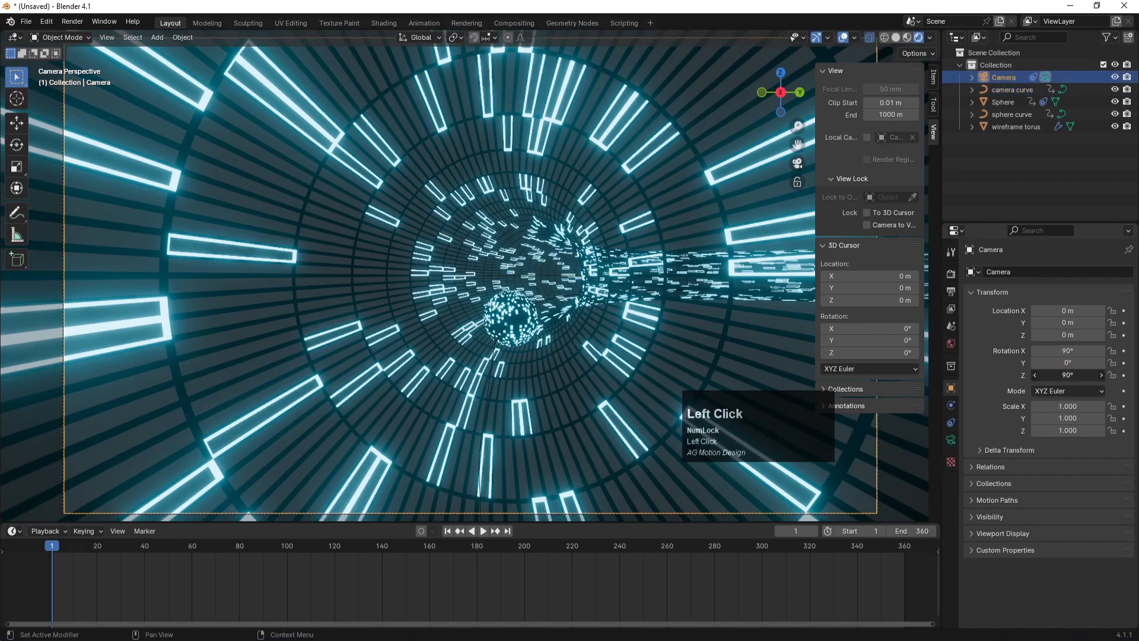
pyautogui.moveTo(1068, 375)
pyautogui.mouseDown()
pyautogui.moveTo(1089, 374)
pyautogui.moveTo(1069, 378)
pyautogui.moveTo(1051, 362)
pyautogui.moveTo(1075, 363)
pyautogui.mouseUp()
pyautogui.click(1074, 377)
pyautogui.write('90')
pyautogui.press('Return')
# - Set the camera's Y rotation to 0° and keyframe it on frame 1
pyautogui.click(1075, 362)
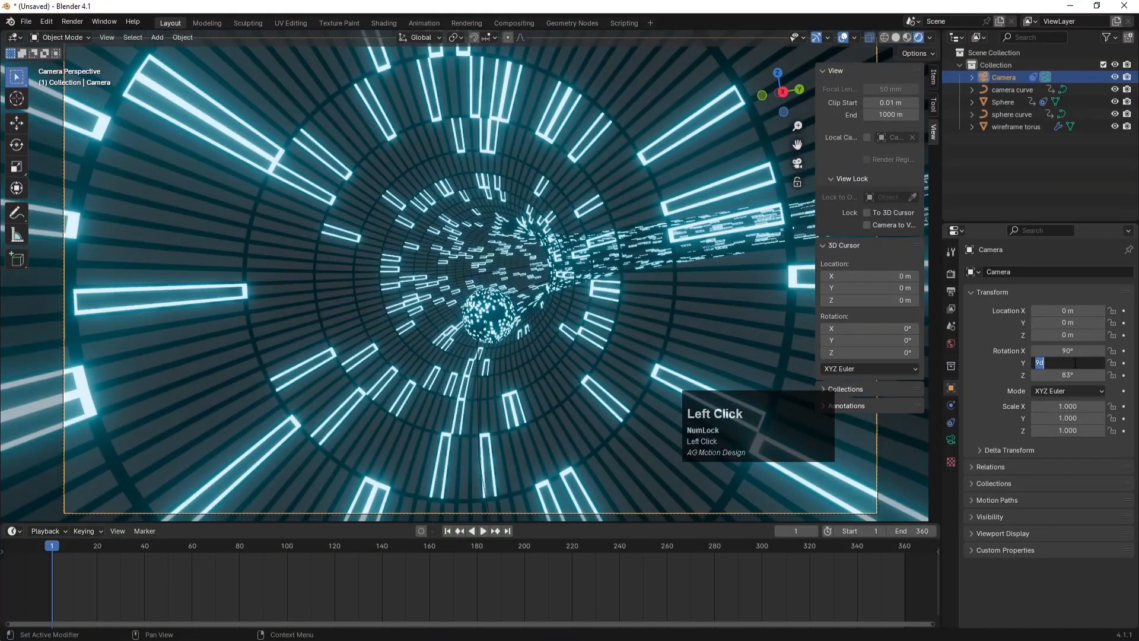
pyautogui.press('Return')
pyautogui.click(1124, 363)
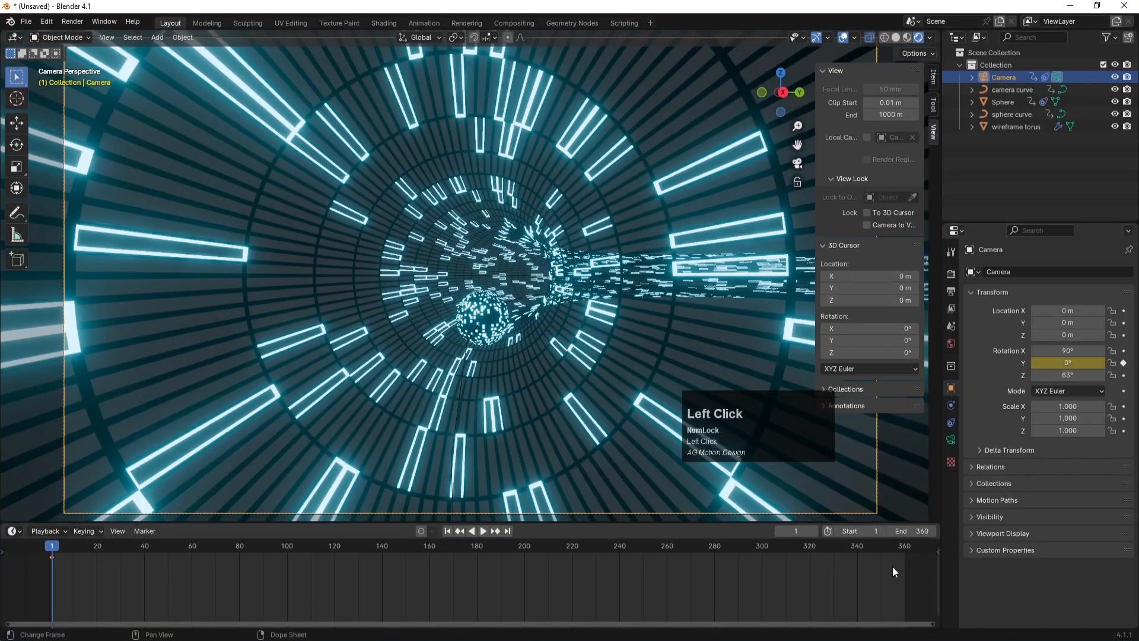
# - Keyframe the camera's Y rotation at 360° on frame 360 and set the keyframe interpolation to linear
pyautogui.click(905, 546)
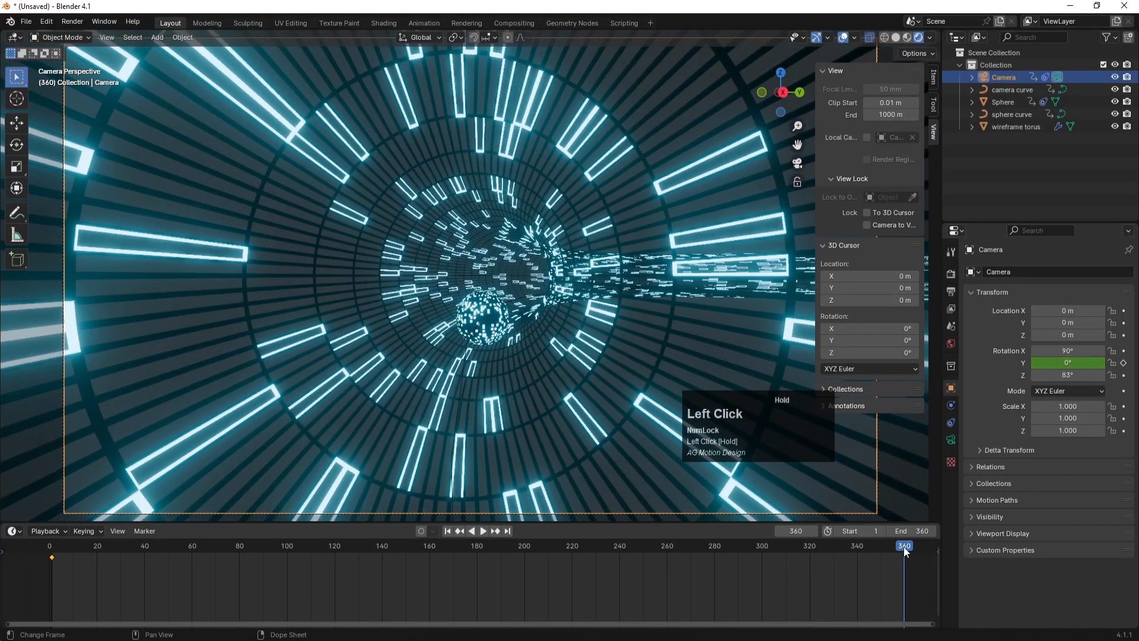
pyautogui.click(1066, 363)
pyautogui.write('36')
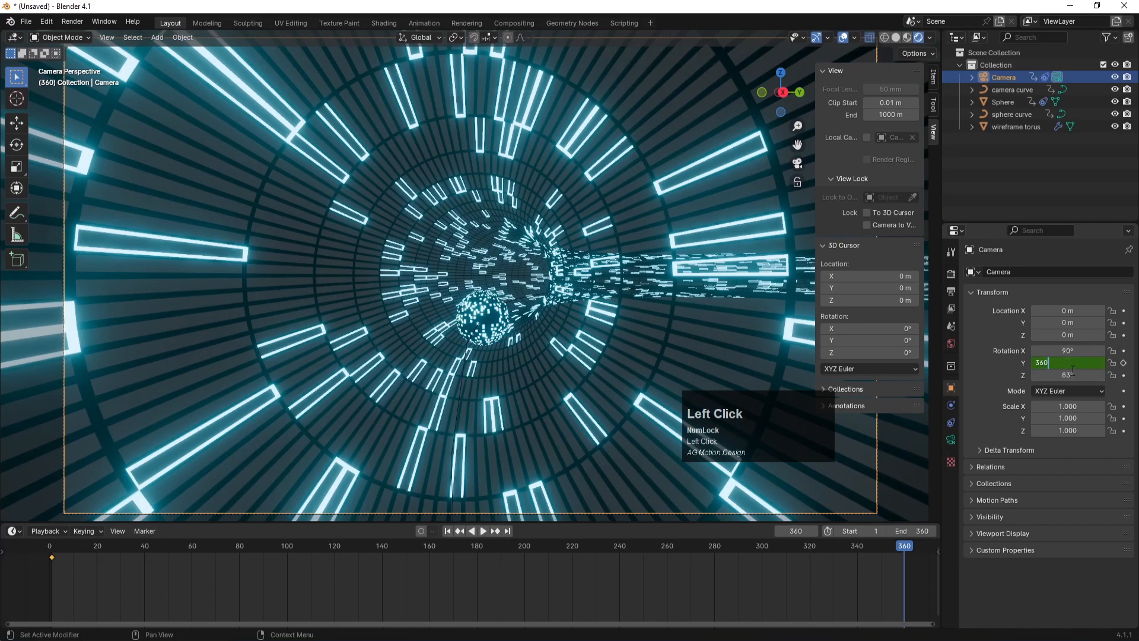
pyautogui.write('0')
pyautogui.press('Return')
pyautogui.click(1124, 363)
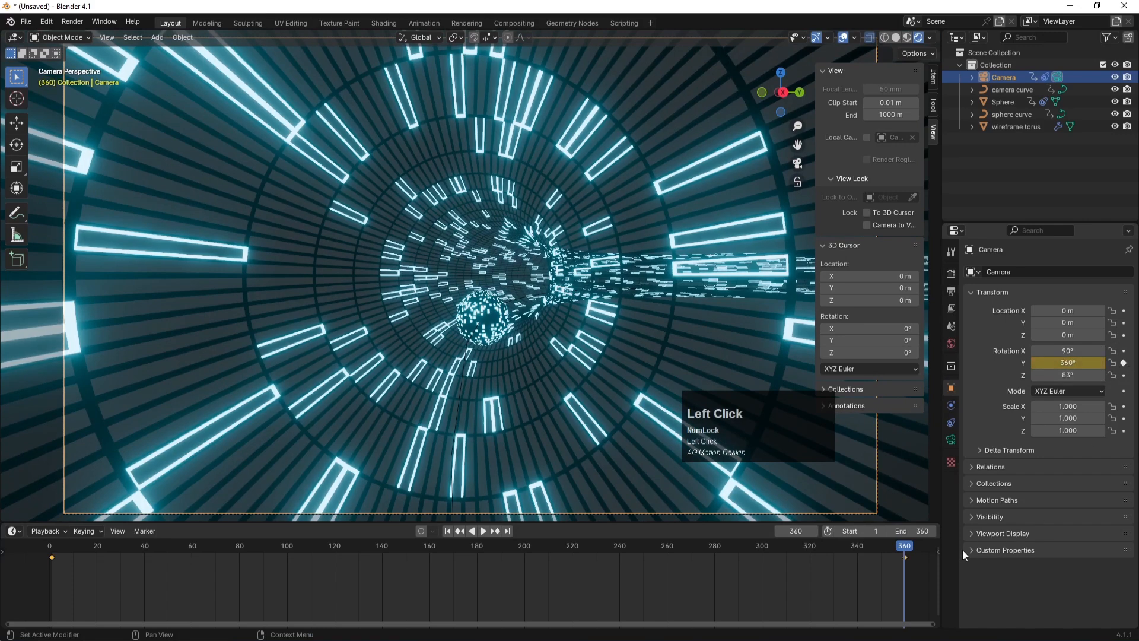
pyautogui.rightClick(907, 556)
pyautogui.moveTo(897, 541)
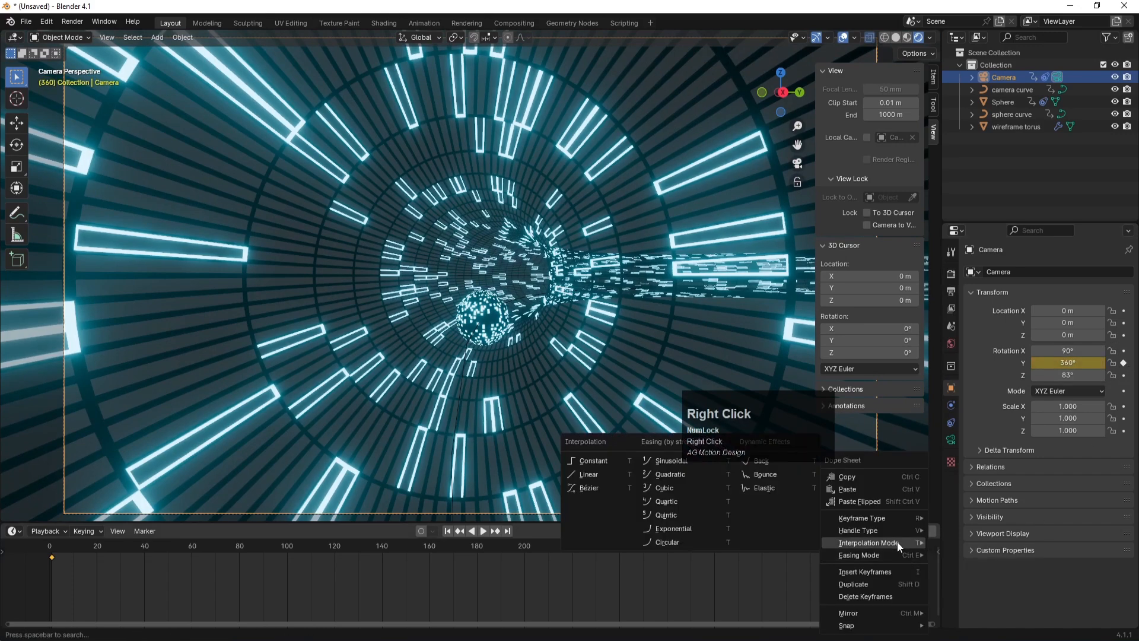
pyautogui.click(605, 475)
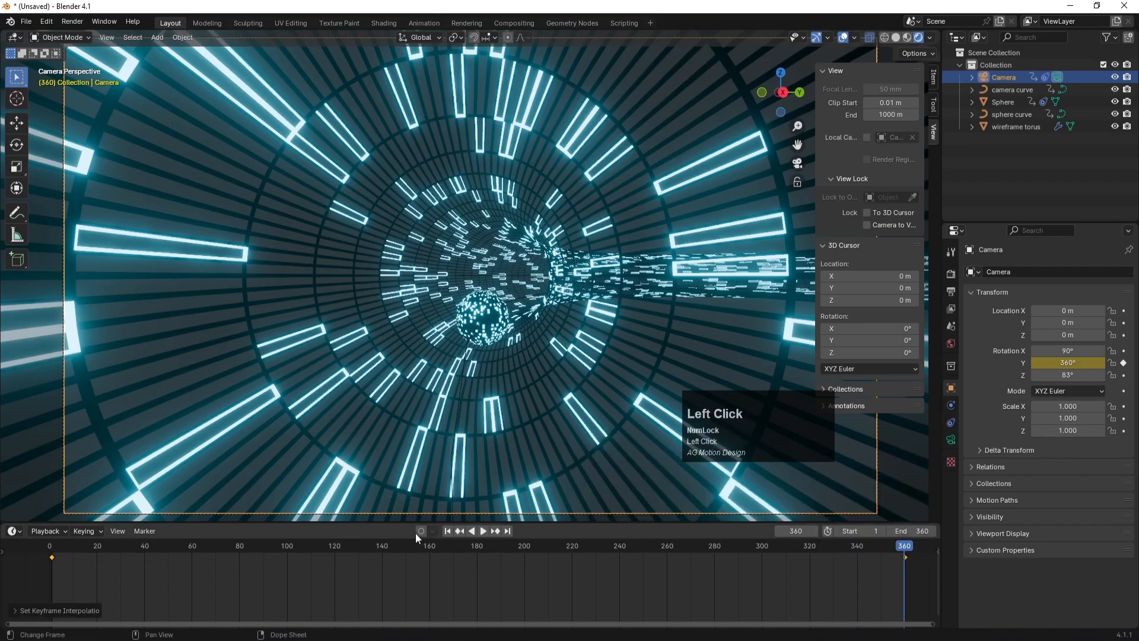
# - Play the animation from frame 1 to check the camera roll, and return to the first frame
pyautogui.click(448, 531)
pyautogui.click(482, 531)
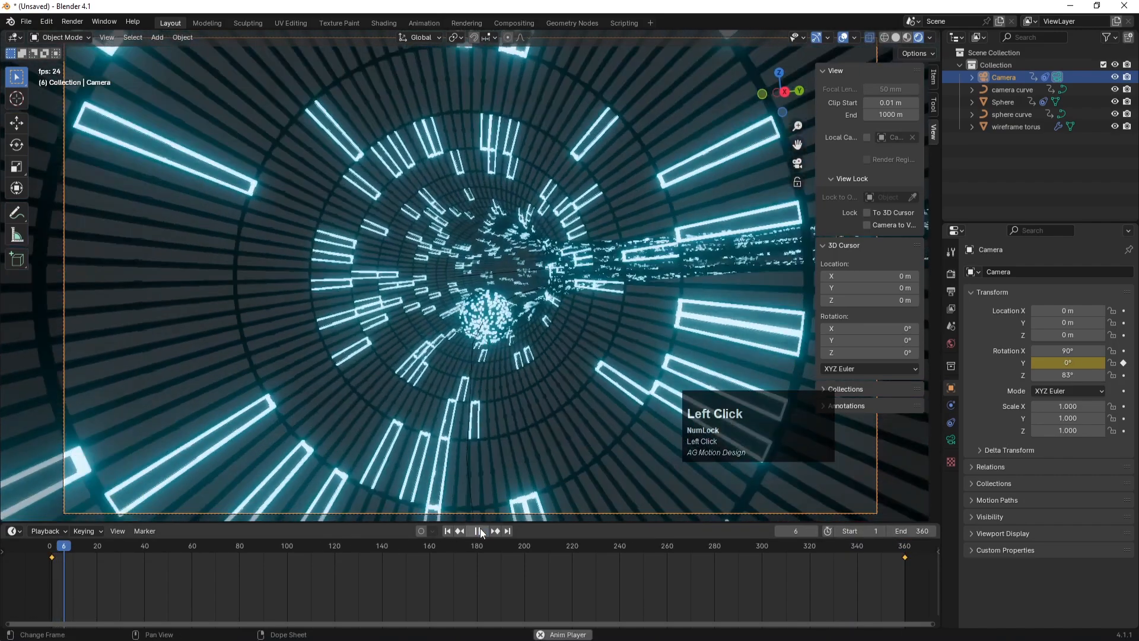
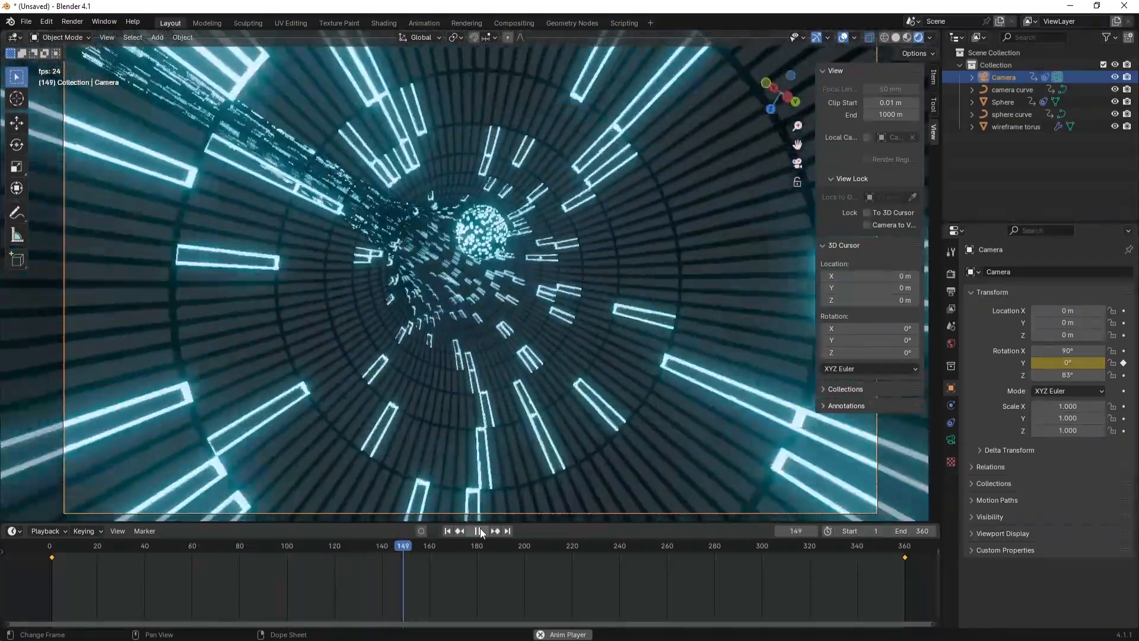
pyautogui.click(480, 531)
pyautogui.click(447, 531)
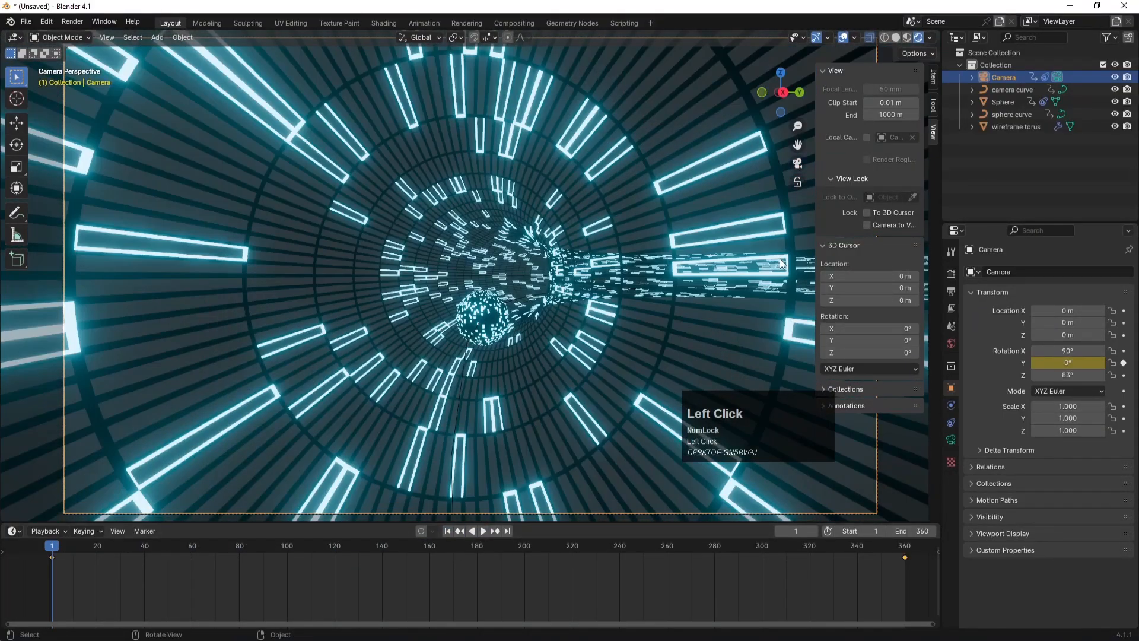
# - Add a point light and place it inside the torus tube between camera and sphere, at about X -0.99 m, Y -5.06 m
pyautogui.press('KP_7')
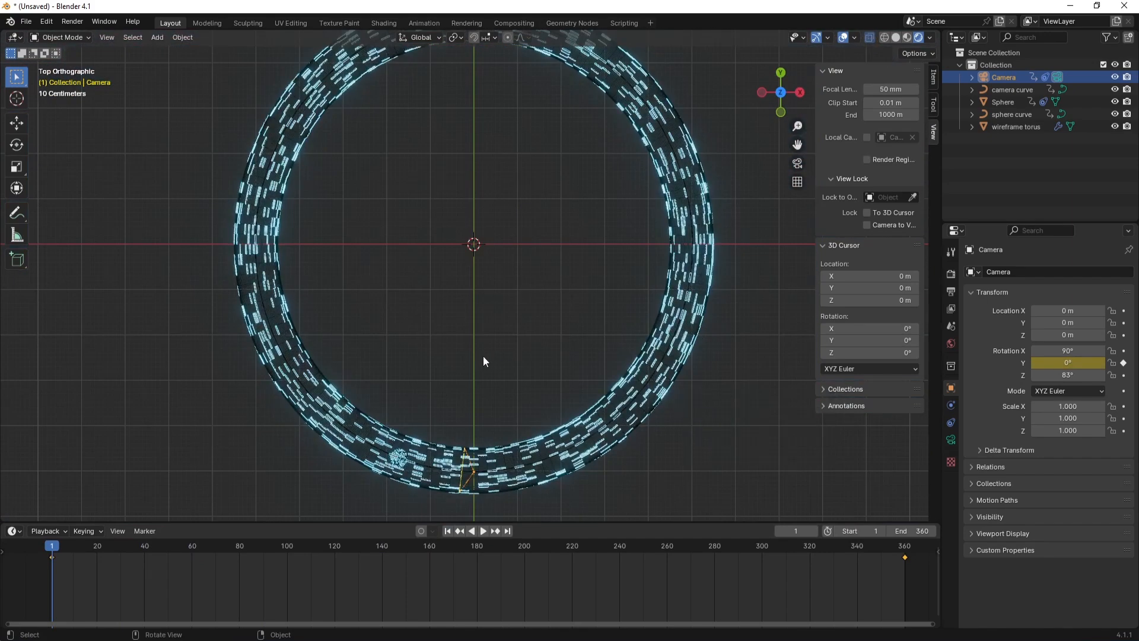
pyautogui.click(478, 358)
pyautogui.hotkey('shift', 'a')
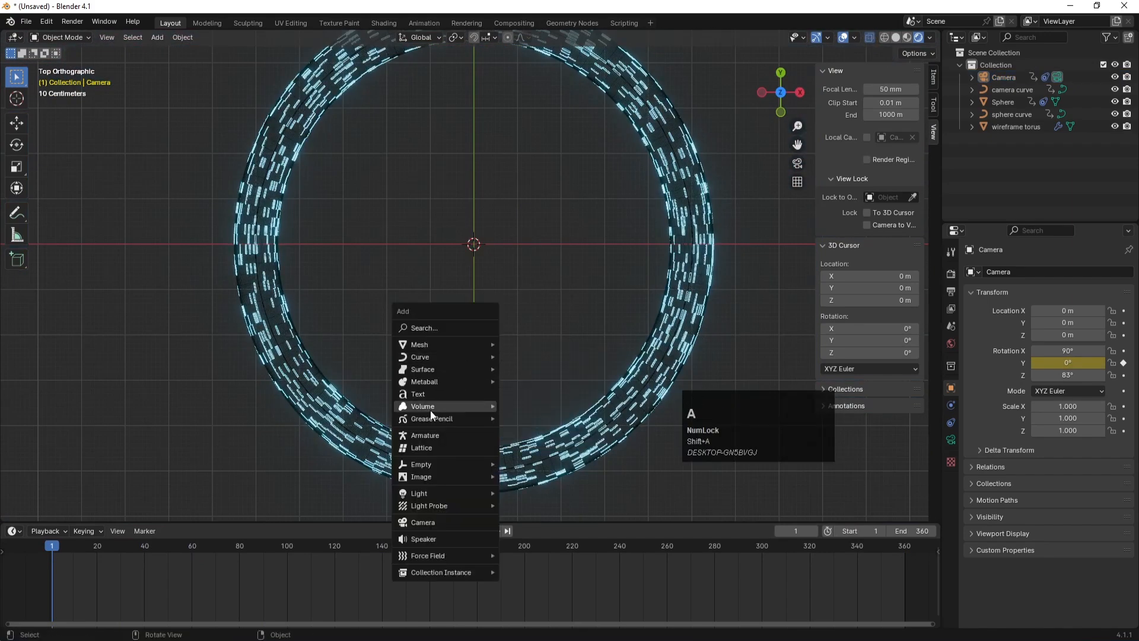
pyautogui.moveTo(415, 492)
pyautogui.click(526, 492)
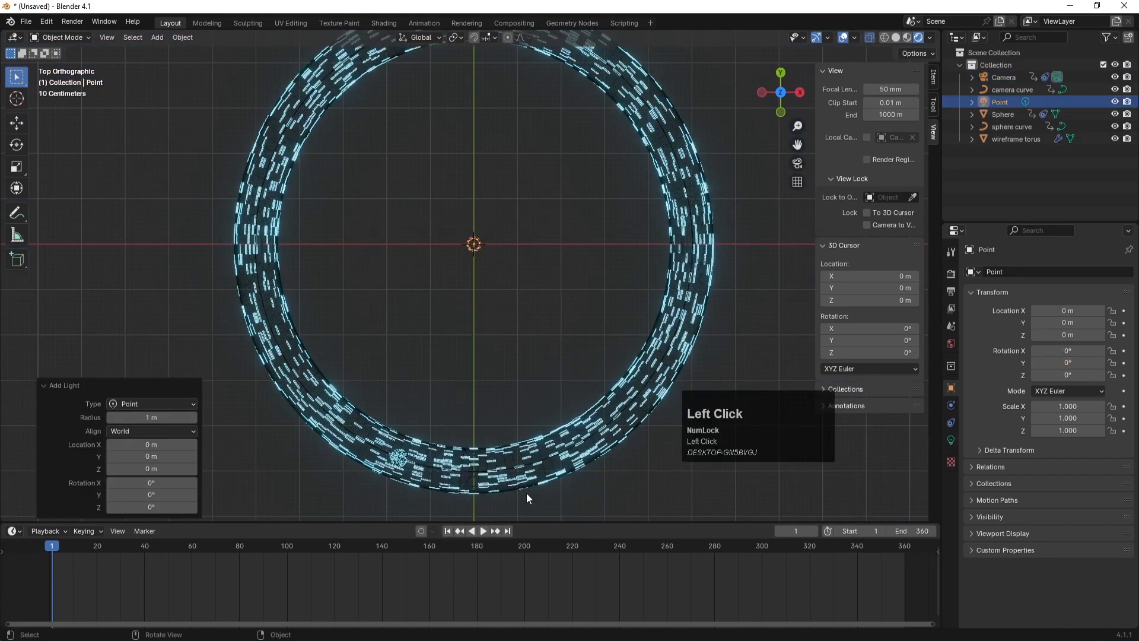
pyautogui.press('g')
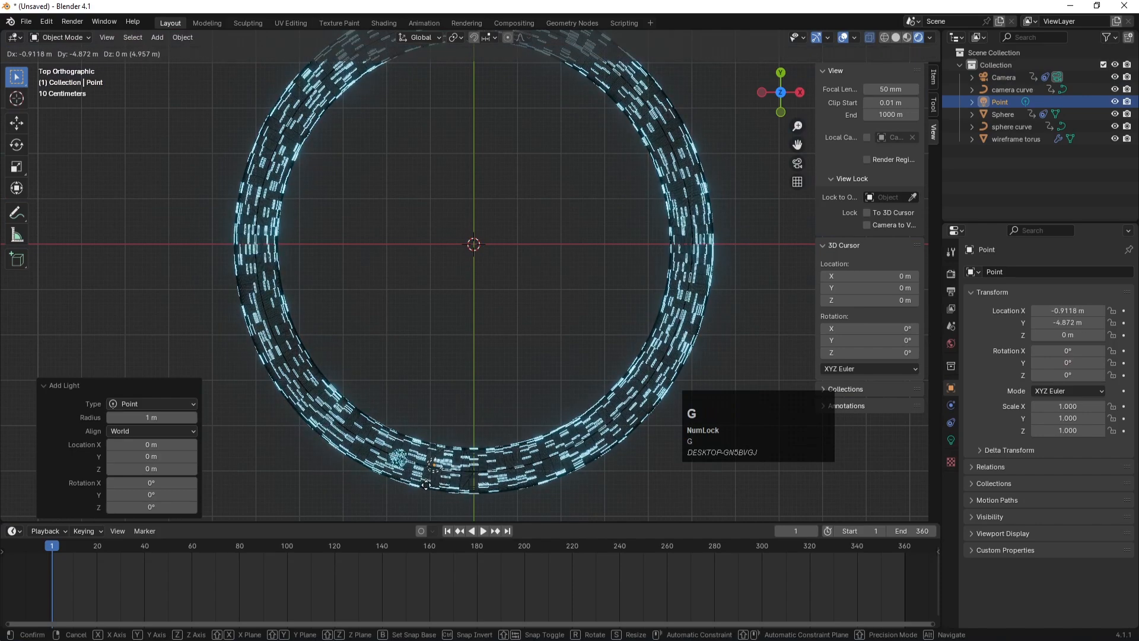
pyautogui.click(424, 496)
# - Raise the point light about 0.18 m within the tube in the front view and return to the camera view
pyautogui.press('KP_1')
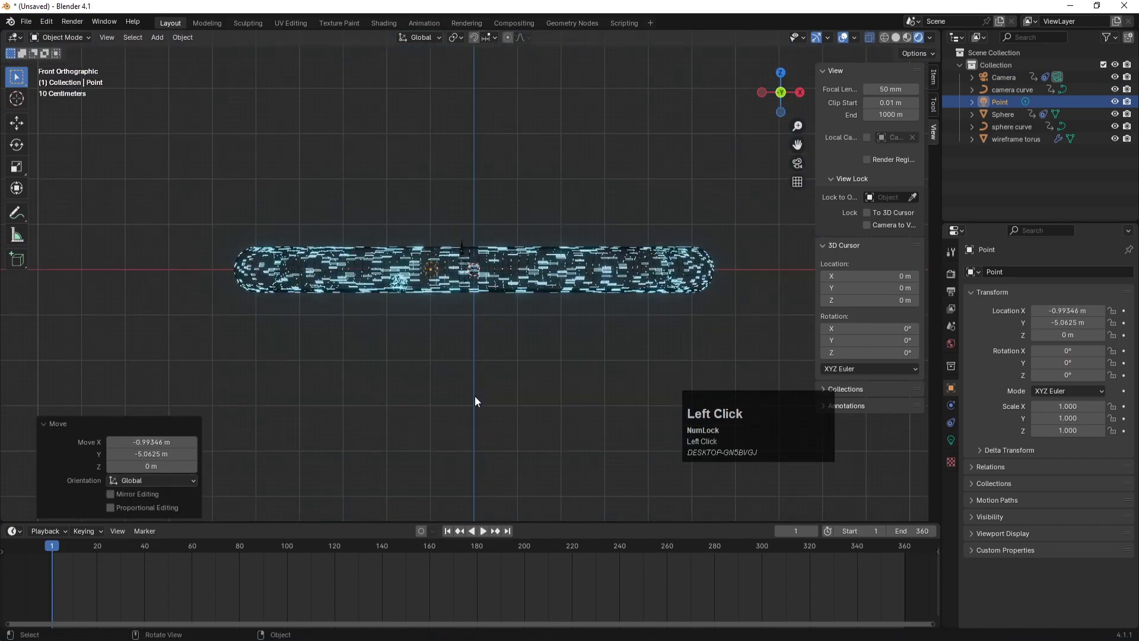
pyautogui.press('g')
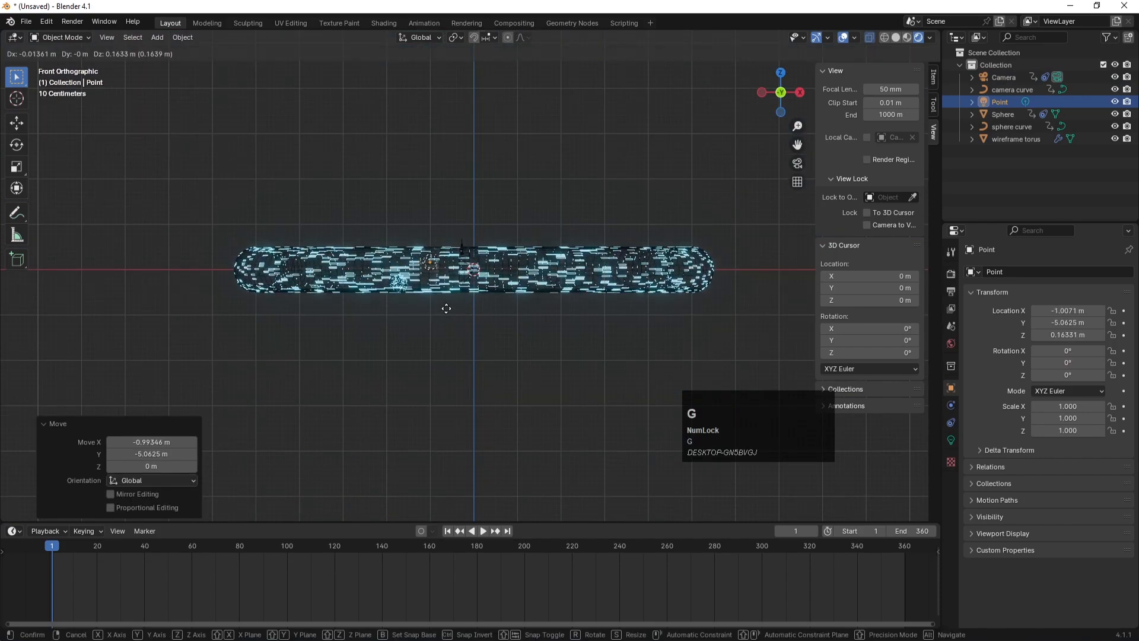
pyautogui.click(446, 313)
pyautogui.press('KP_7')
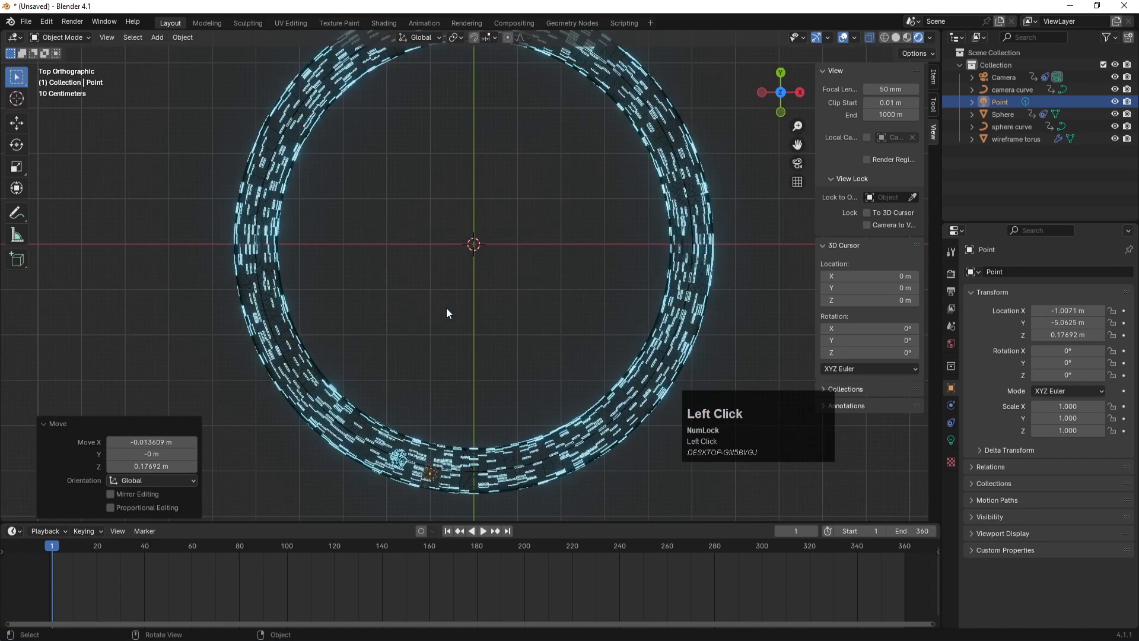
pyautogui.press('KP_0')
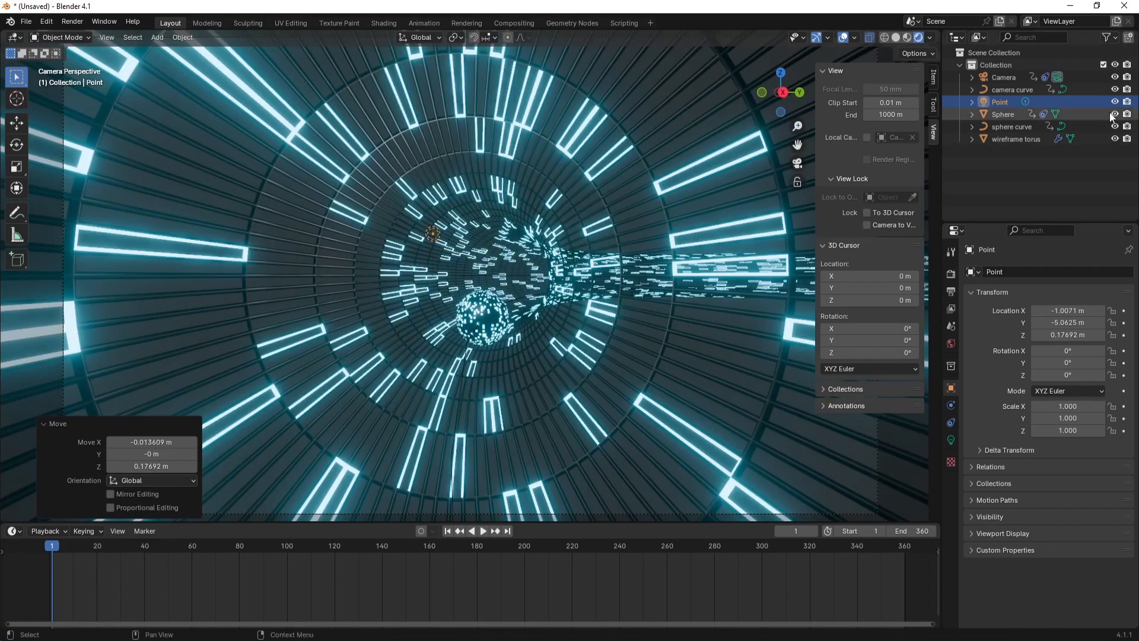
# - Move the point light out of Collection to the scene's top level and collapse Collection
pyautogui.click(999, 105)
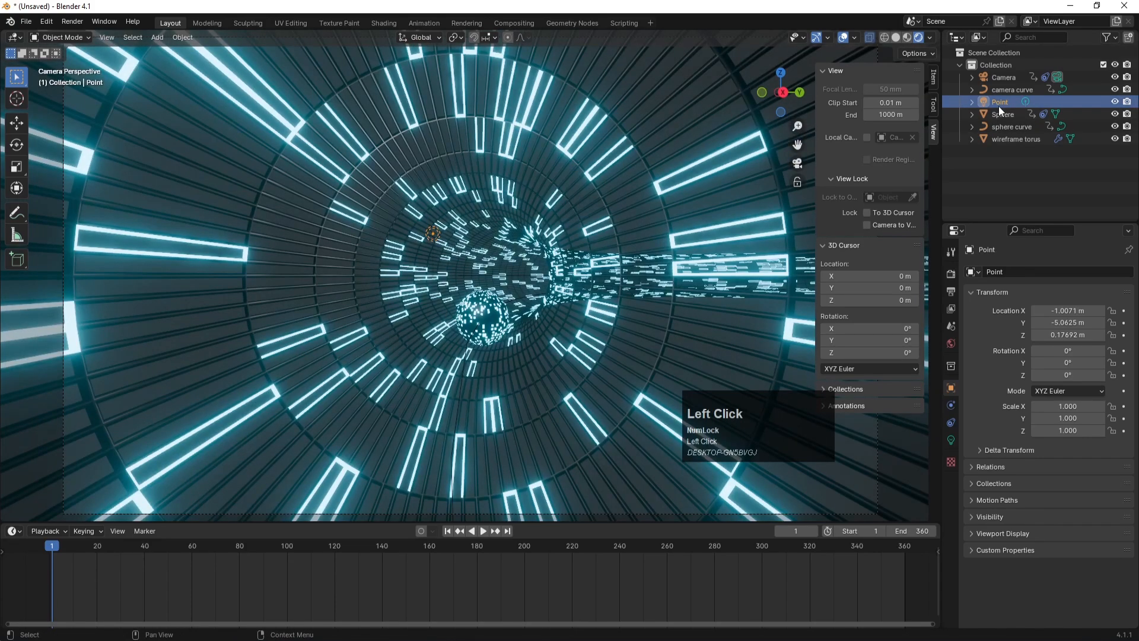
pyautogui.moveTo(996, 103); pyautogui.dragTo(1004, 179)
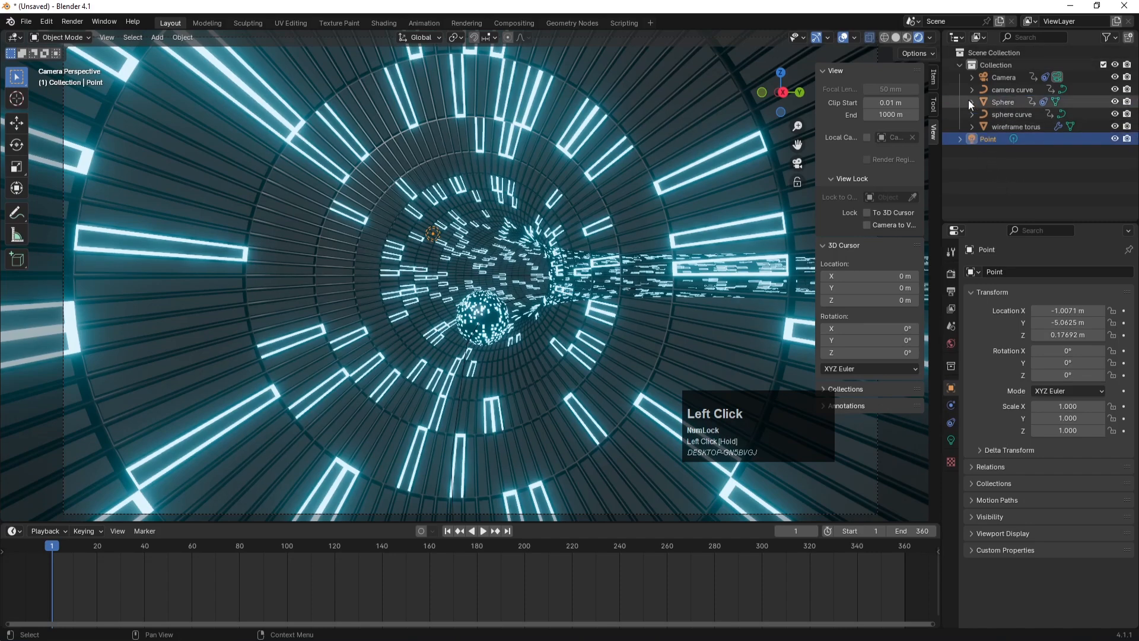
pyautogui.click(960, 65)
# - Create a new collection named lights and move the point light into it
pyautogui.rightClick(992, 106)
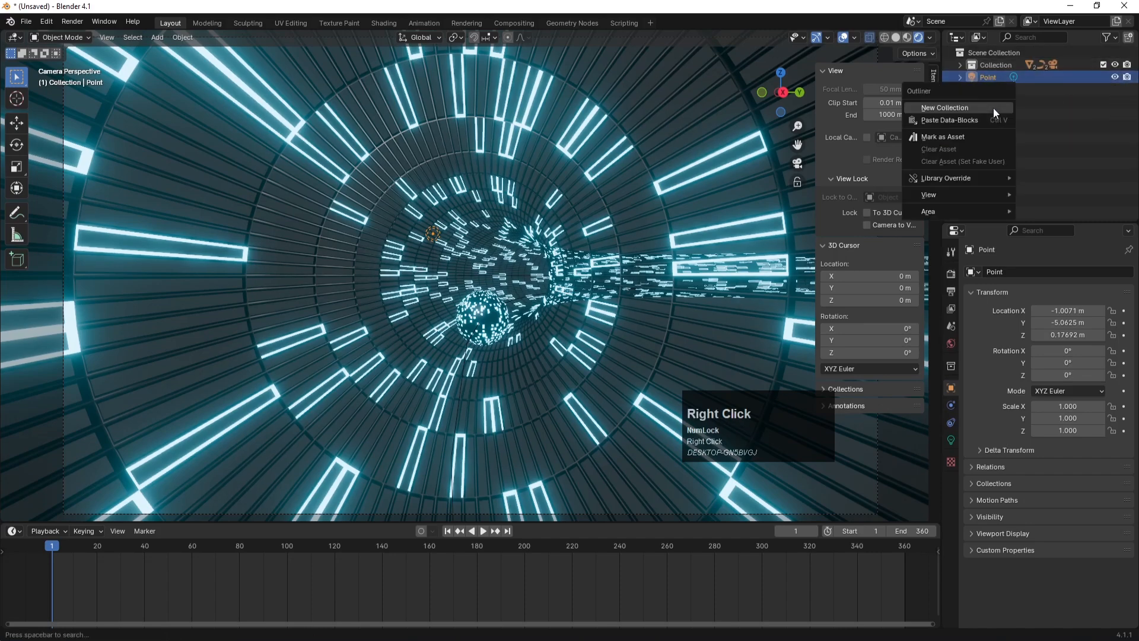
pyautogui.click(970, 108)
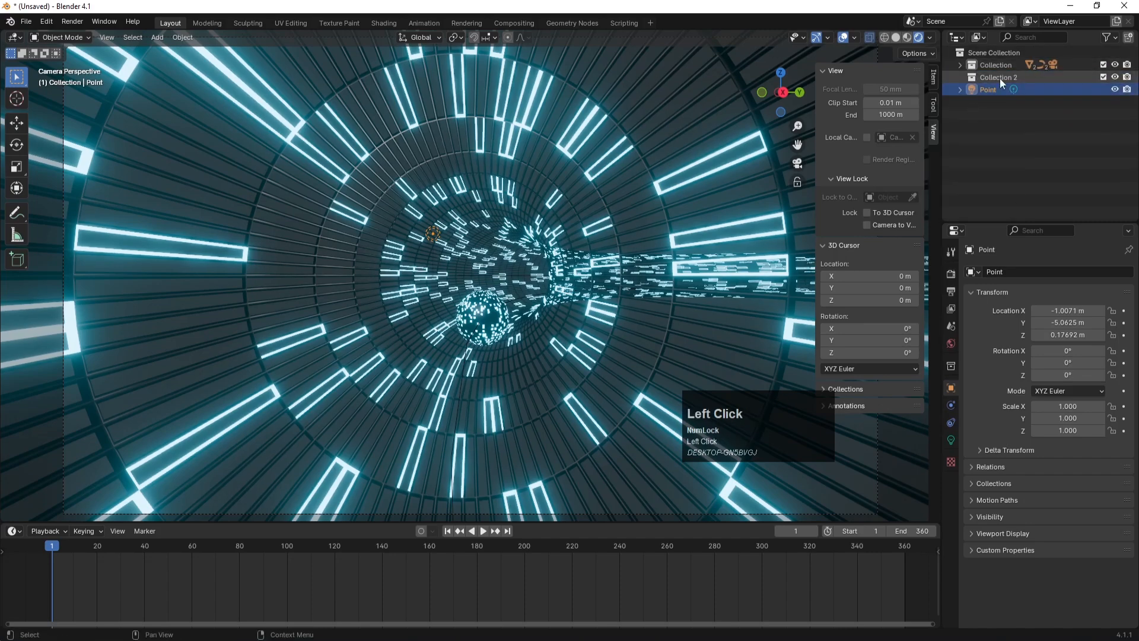
pyautogui.doubleClick(999, 77)
pyautogui.write('light')
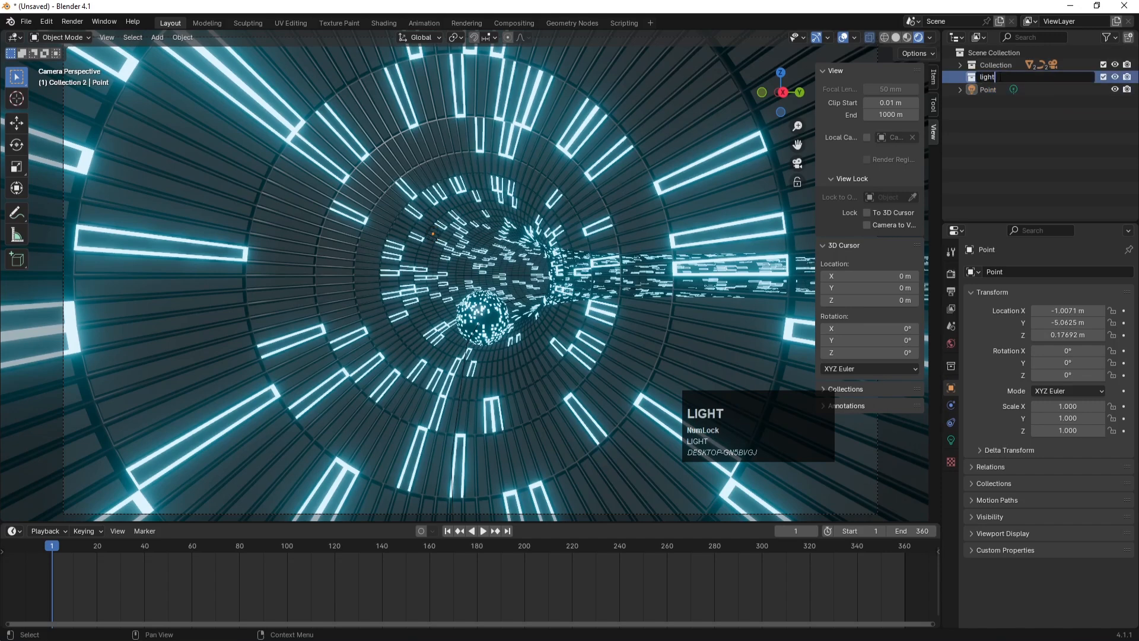
pyautogui.write('s')
pyautogui.press('Return')
pyautogui.click(990, 89)
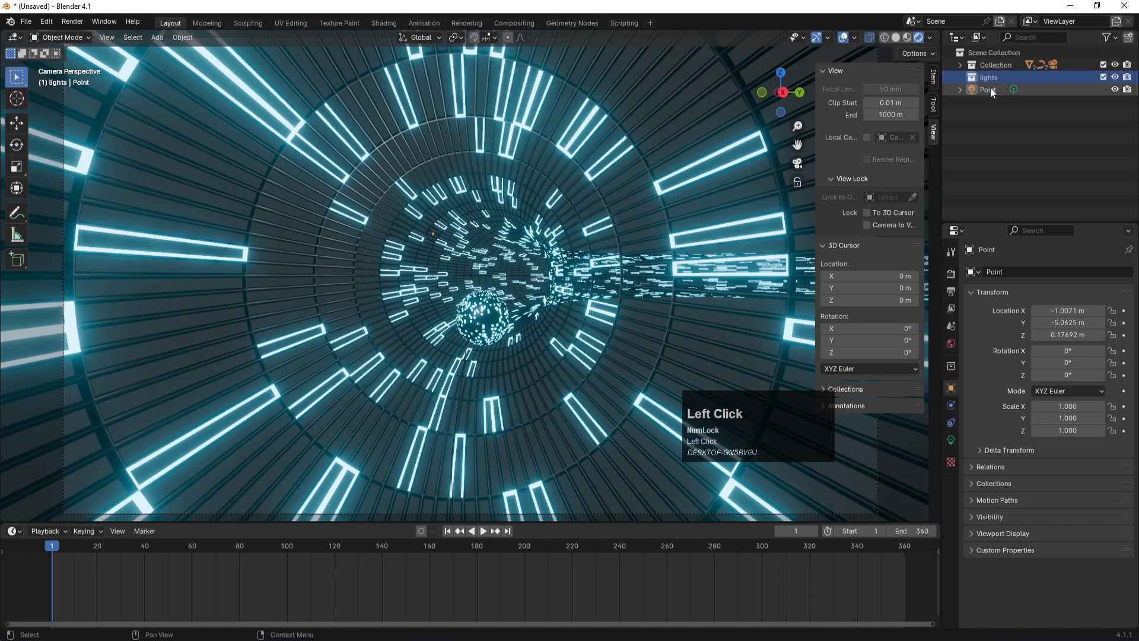
pyautogui.moveTo(981, 90); pyautogui.dragTo(979, 77)
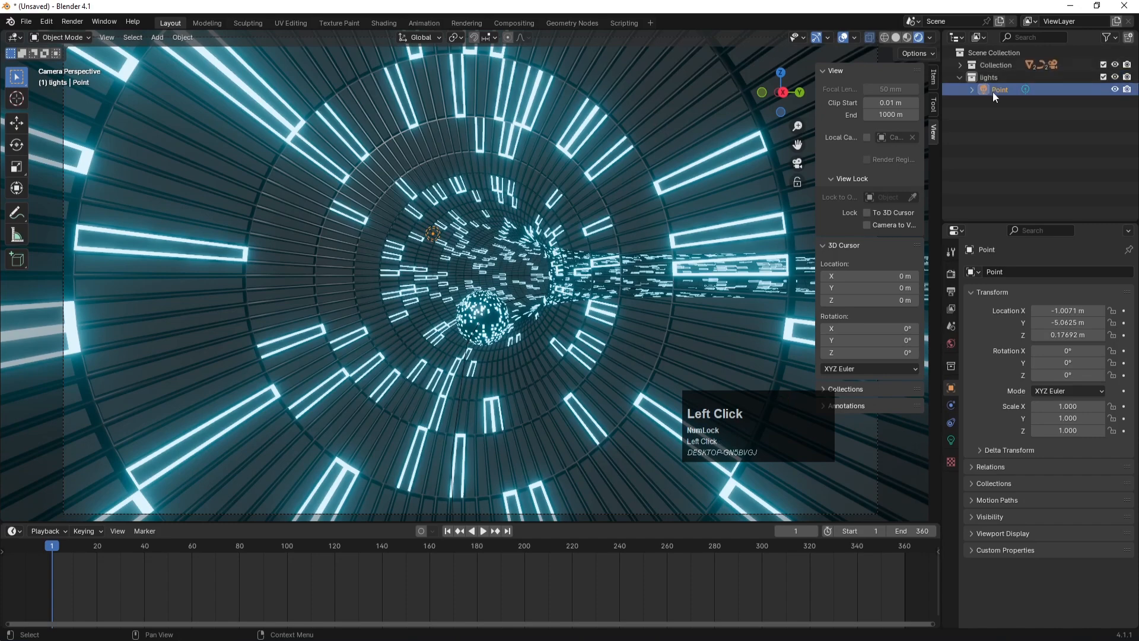
# - Give the point light a saturated yellow color and a power of 500 W
pyautogui.click(952, 440)
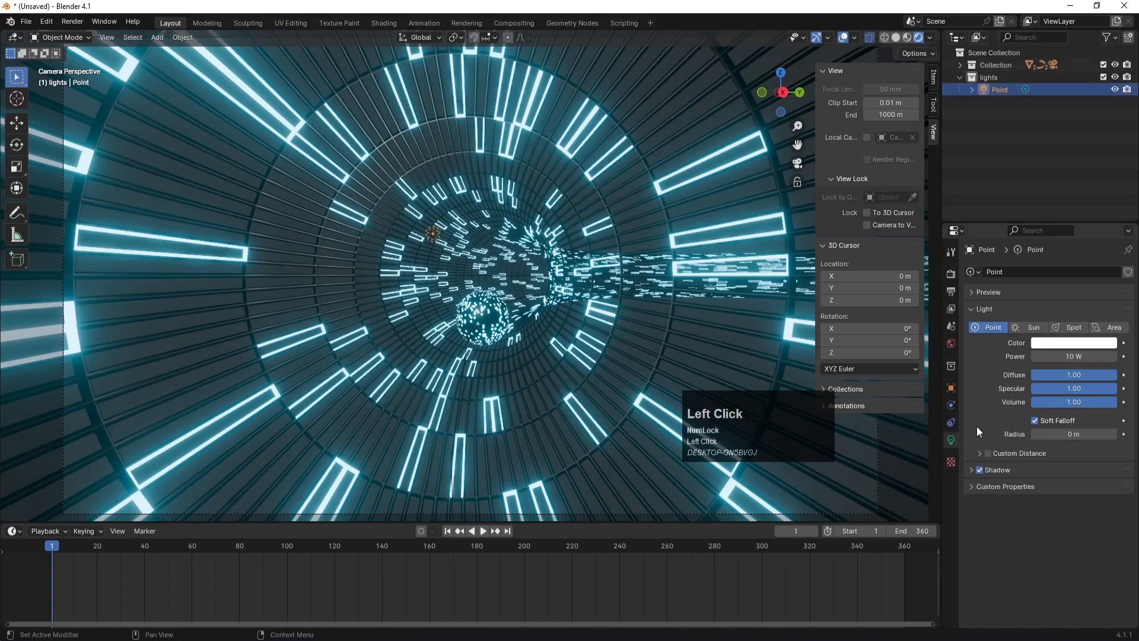
pyautogui.click(1059, 343)
pyautogui.click(1028, 248)
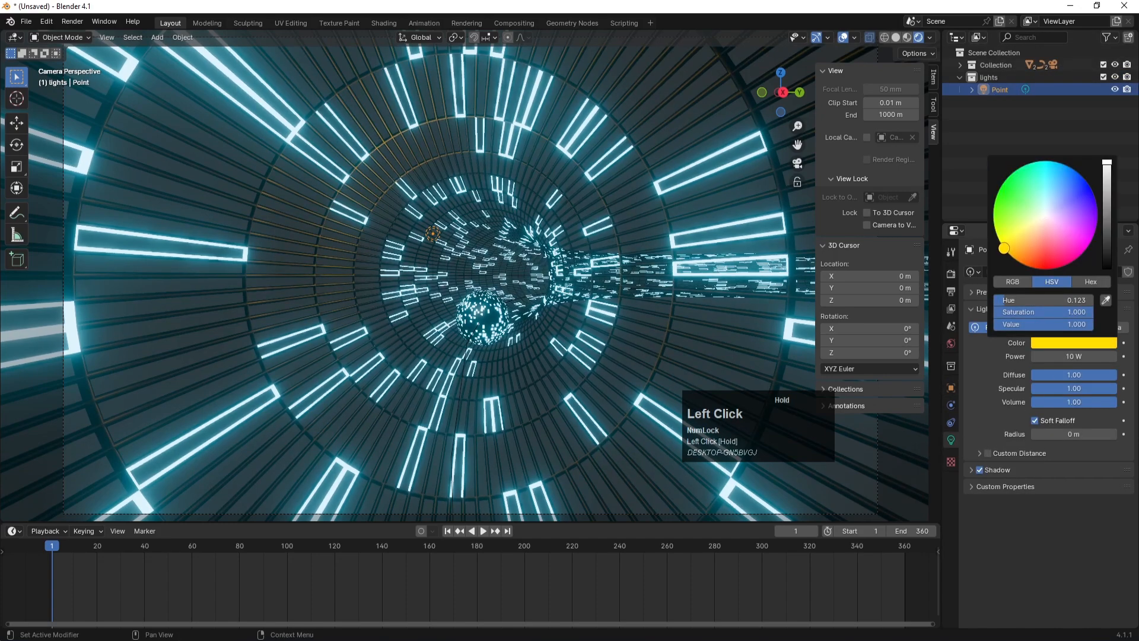
pyautogui.click(1058, 356)
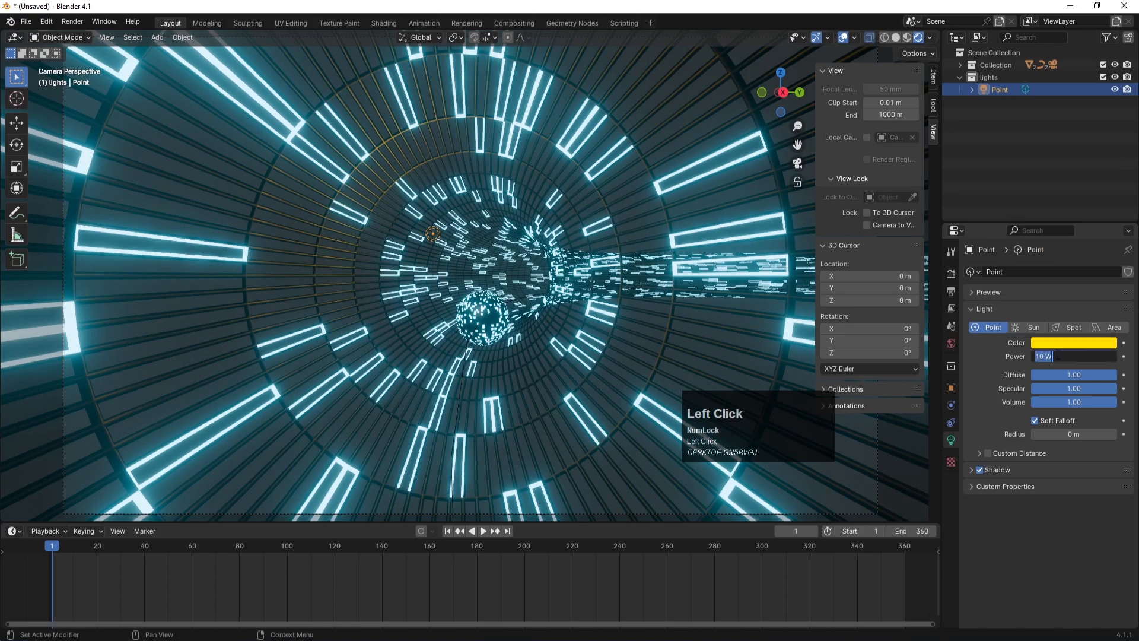
pyautogui.press('Return')
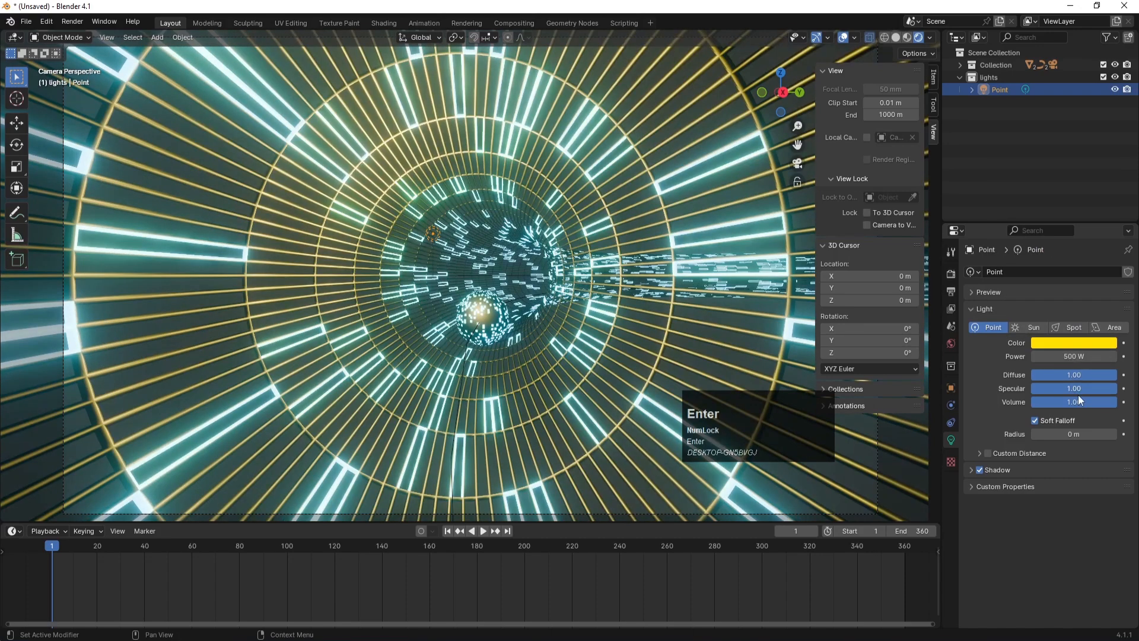
# - Change the point light's color to red and set its power to 200 W
pyautogui.click(1068, 348)
pyautogui.click(1053, 268)
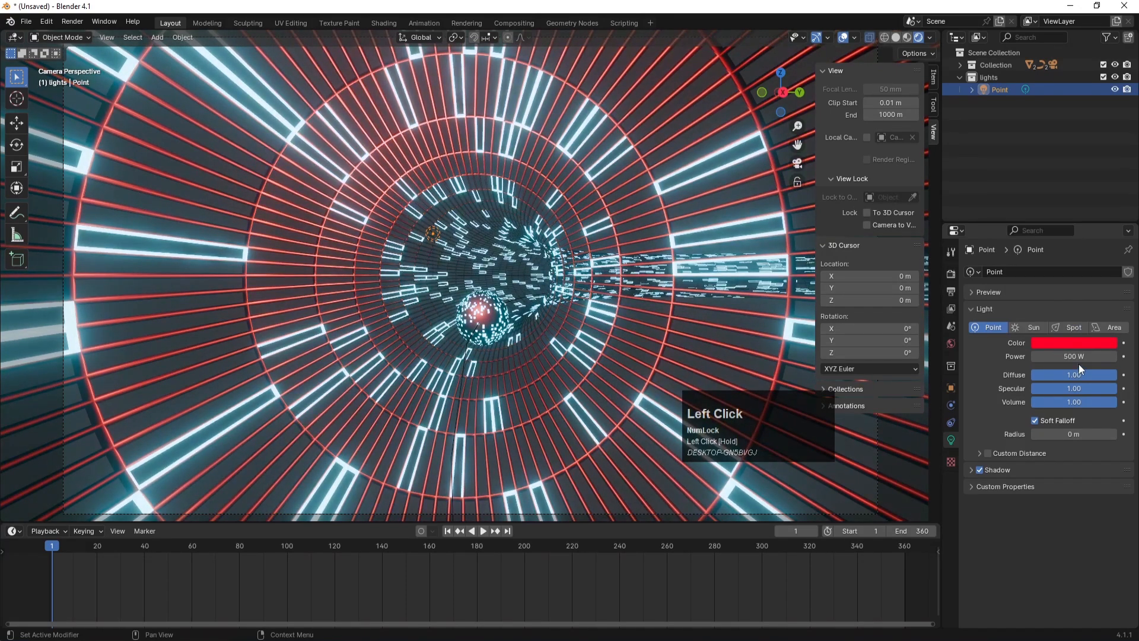
pyautogui.press('Return')
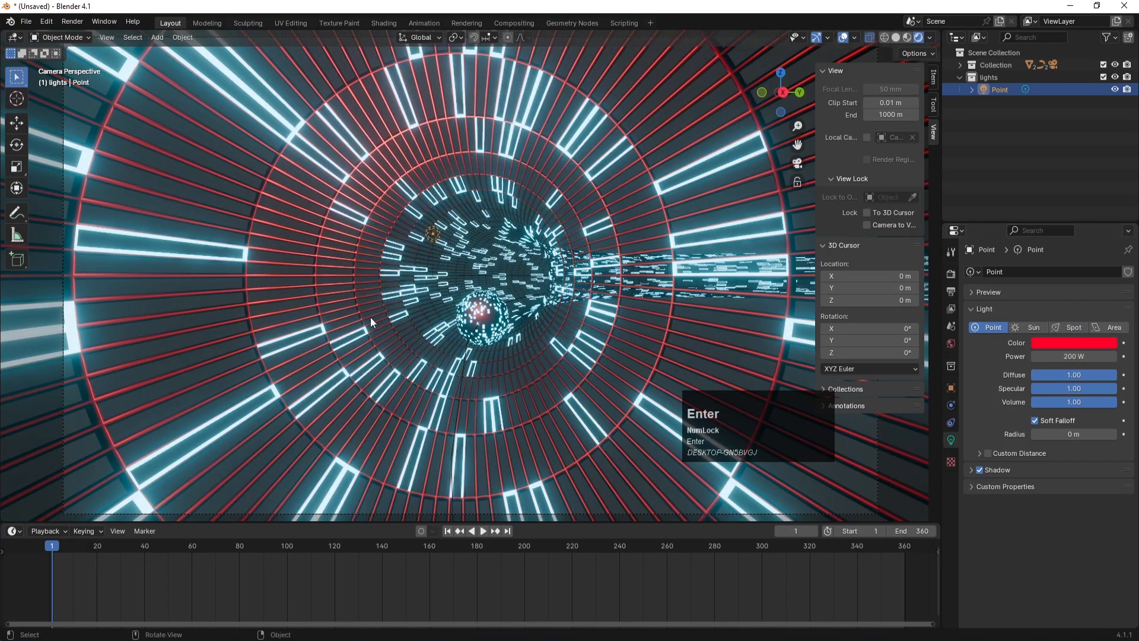
# - Move the red point light about 0.43 m along Y toward the inner bend of the tunnel
pyautogui.press('g')
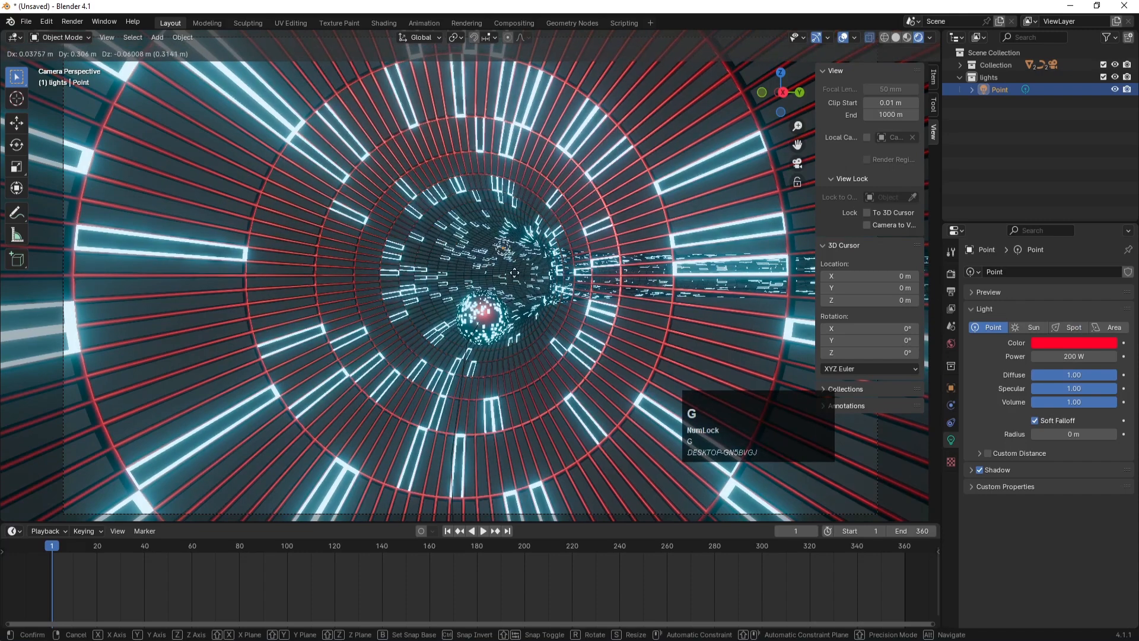
pyautogui.click(541, 260)
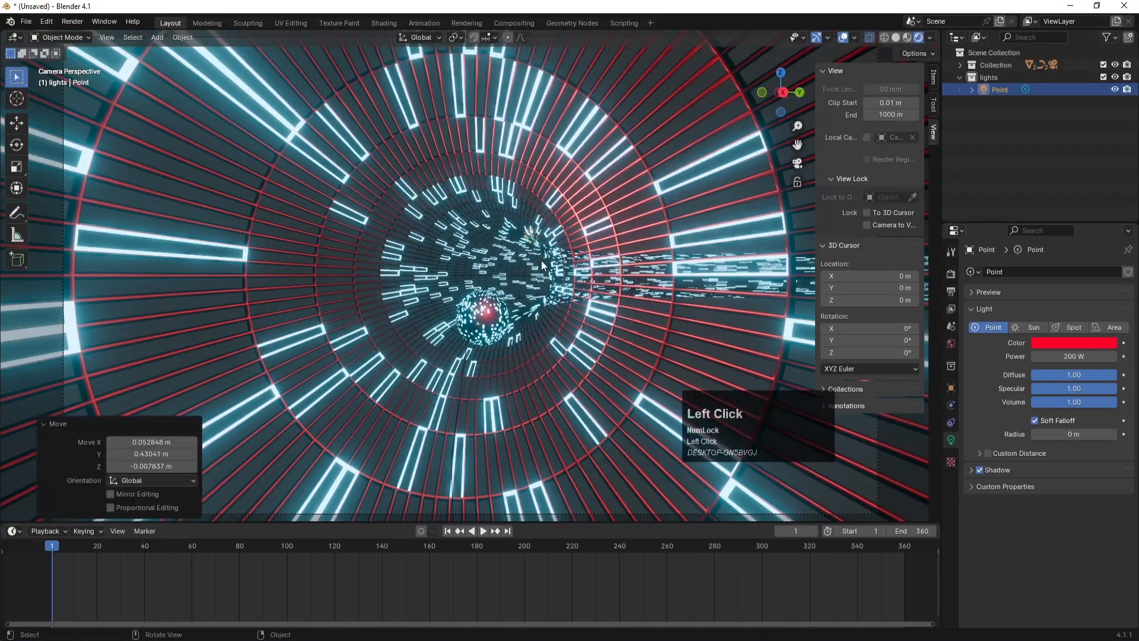
# - In top view, duplicate the red point light about -3.08 m in X and 1.39 m in Y along the tunnel and color it yellow
pyautogui.press('KP_7')
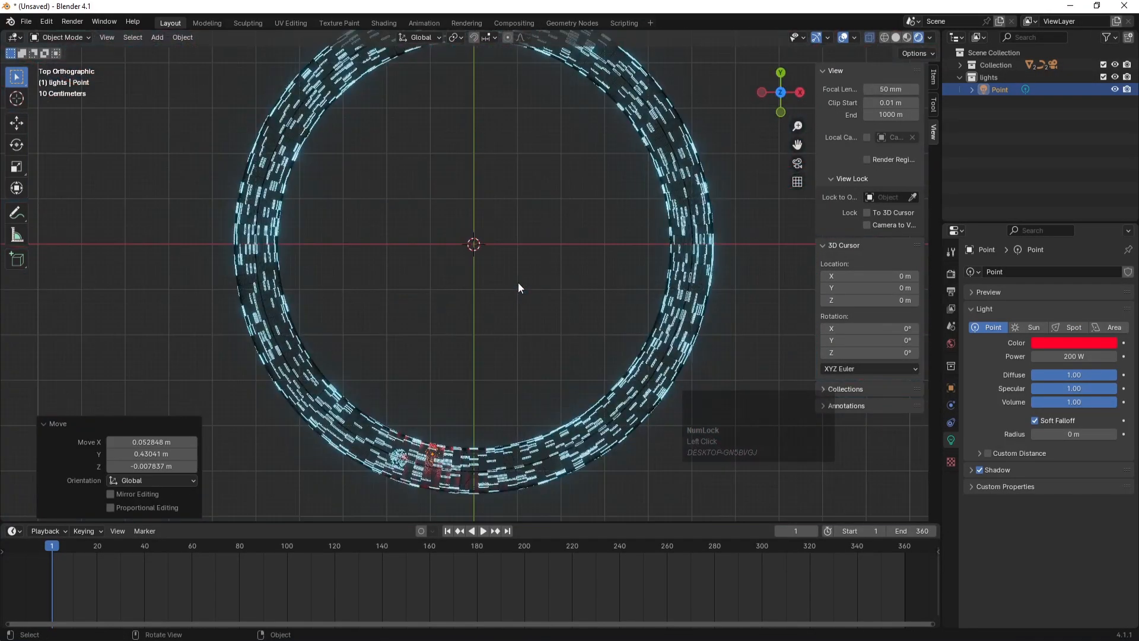
pyautogui.hotkey('shift', 'd')
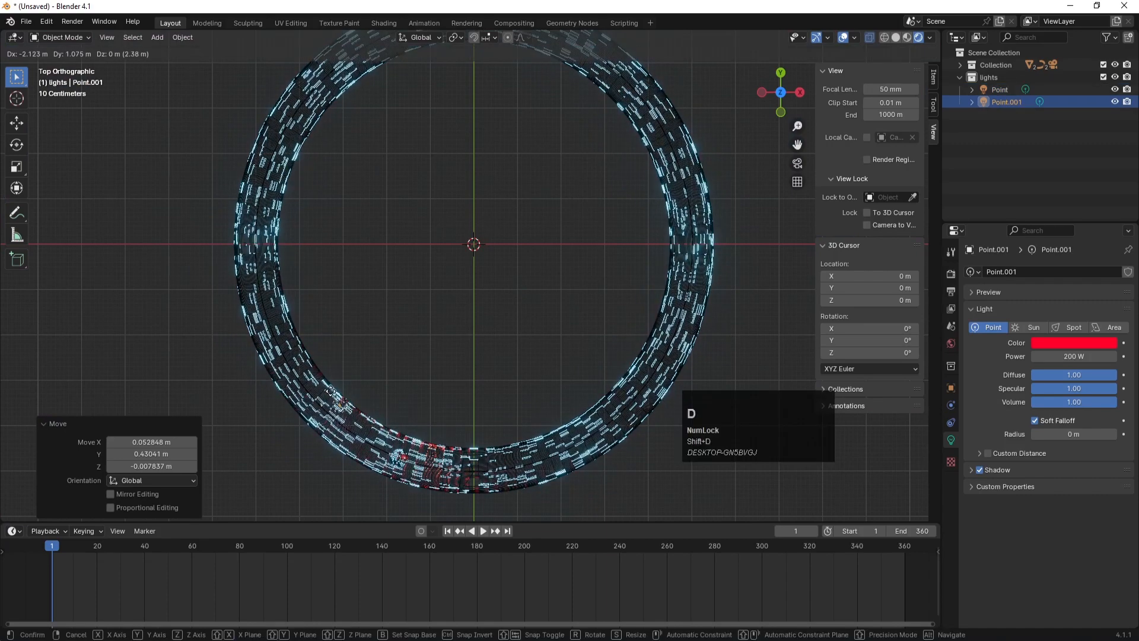
pyautogui.click(290, 378)
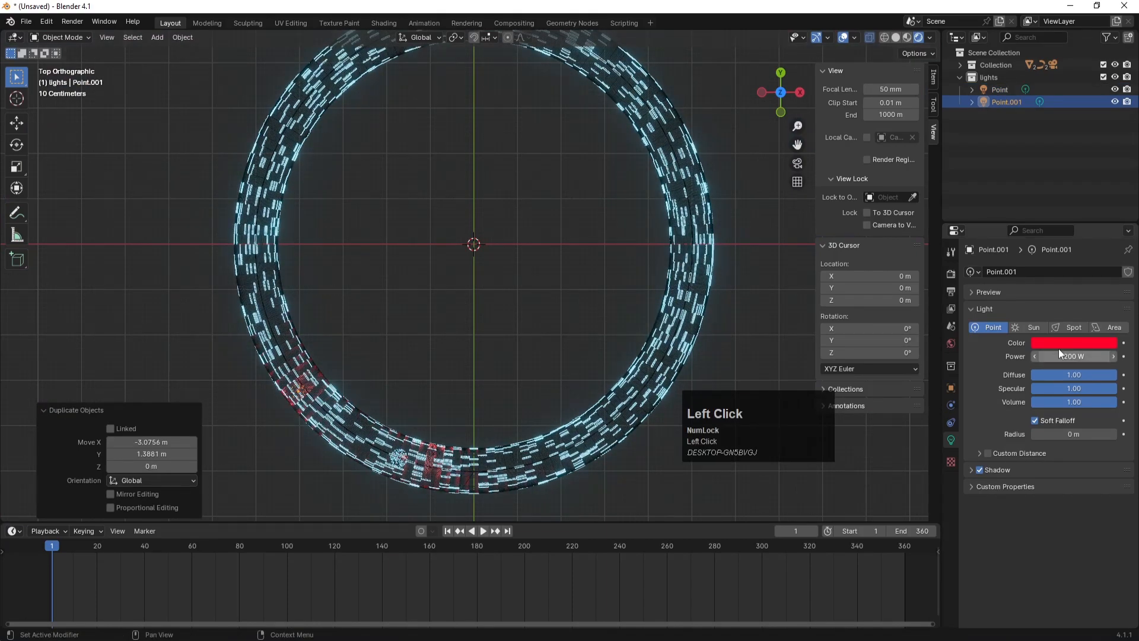
pyautogui.click(1058, 346)
pyautogui.moveTo(1031, 236); pyautogui.dragTo(1003, 272)
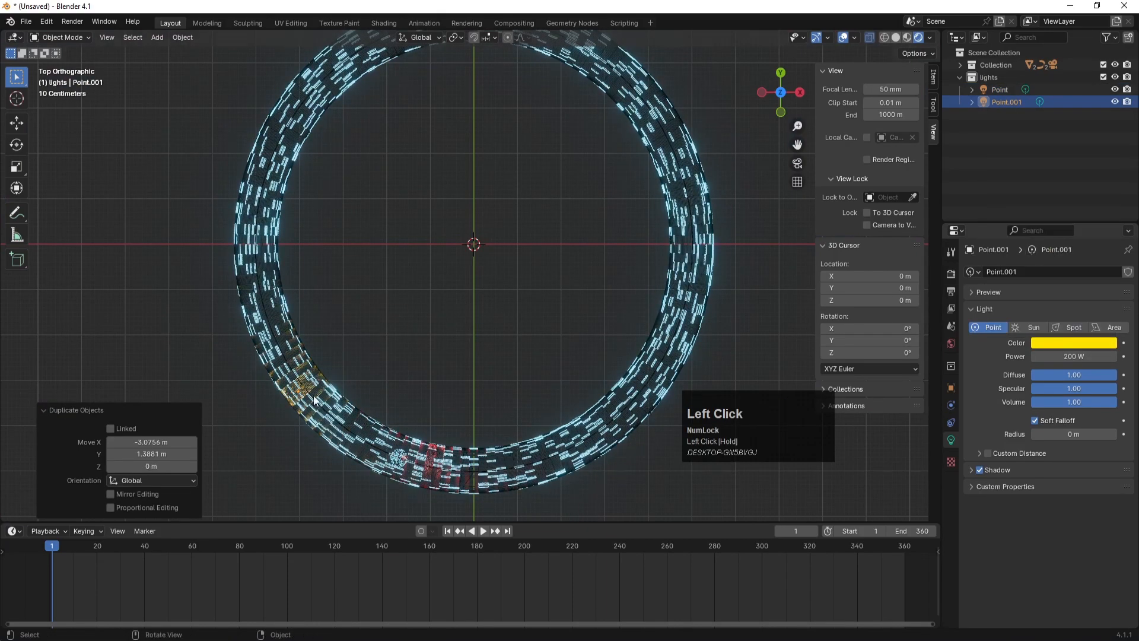
# - Duplicate the yellow light about -0.75 m in X and 3.18 m in Y along the ring and color the copy green
pyautogui.hotkey('shift', 'd')
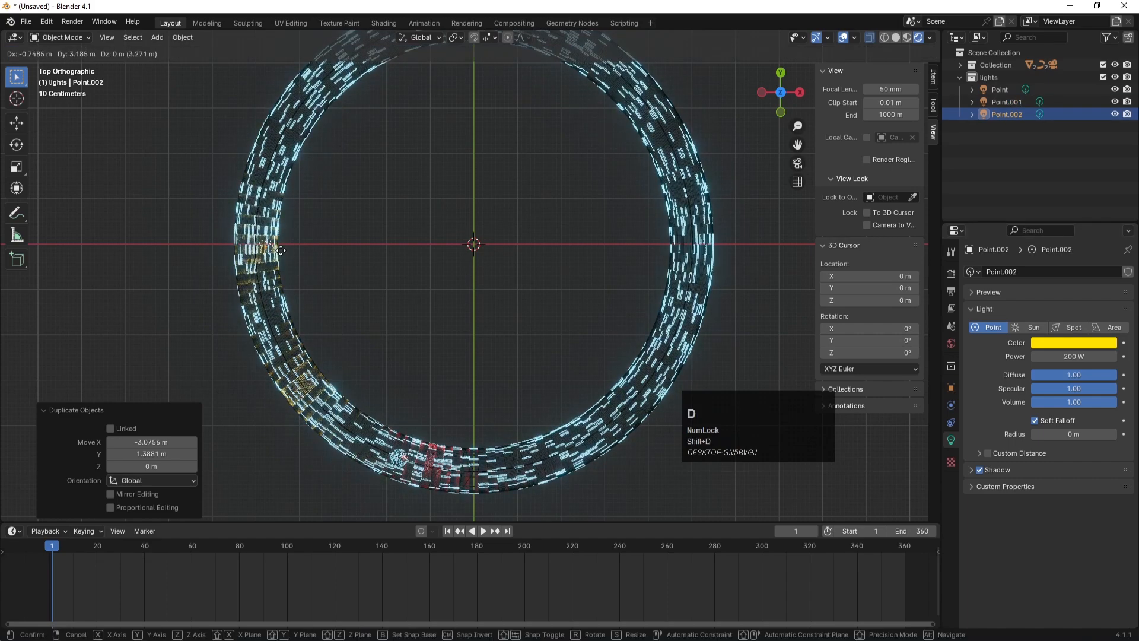
pyautogui.click(273, 266)
pyautogui.click(1083, 346)
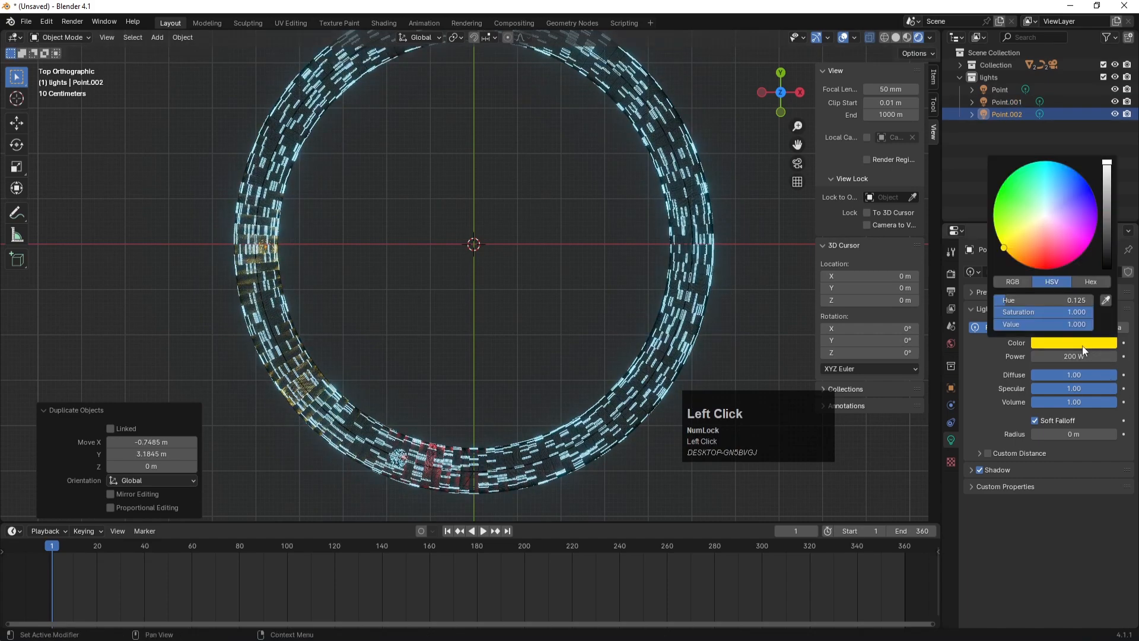
pyautogui.click(1022, 199)
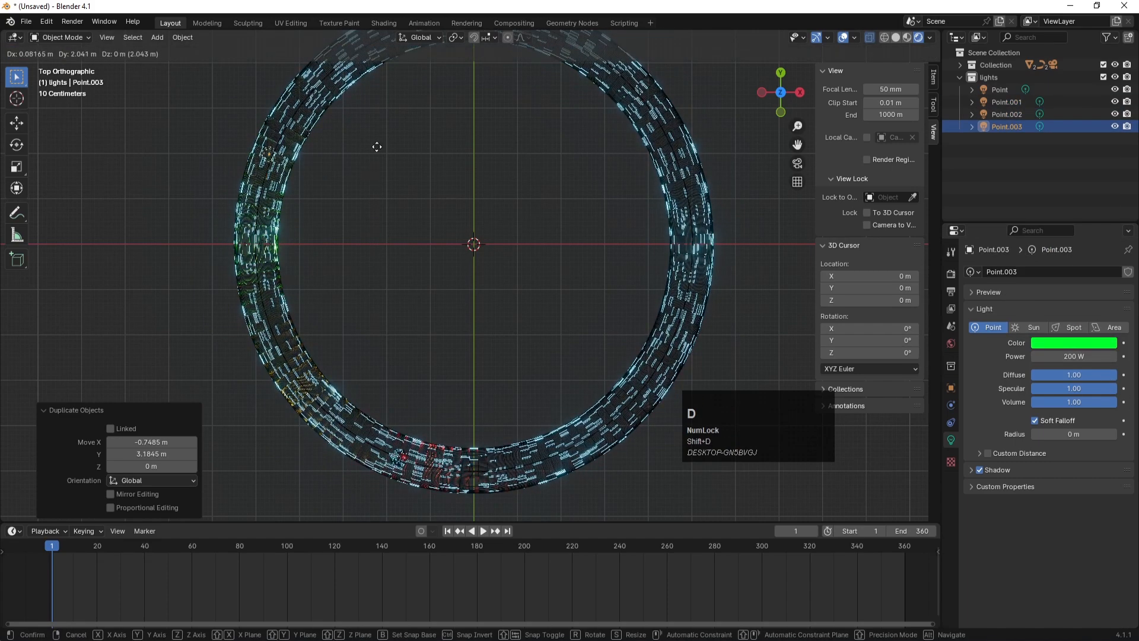
# - Duplicate the green light about 0.45 m in X and 3.1 m in Y along the ring and color the copy cyan
pyautogui.click(397, 108)
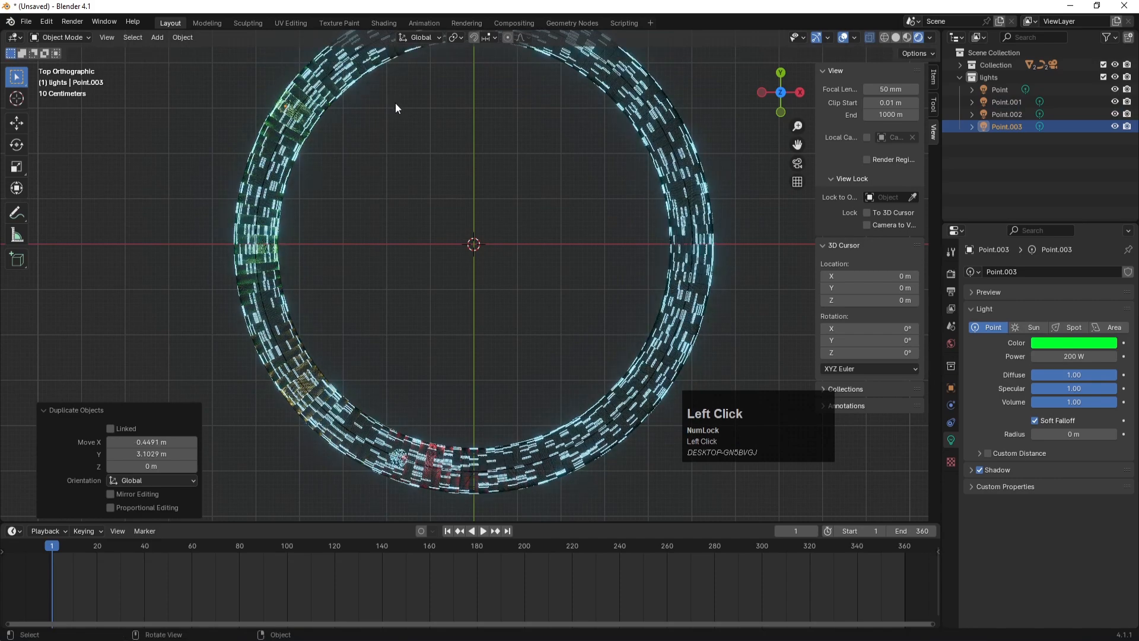
pyautogui.click(1058, 343)
pyautogui.moveTo(1016, 202); pyautogui.dragTo(1043, 158)
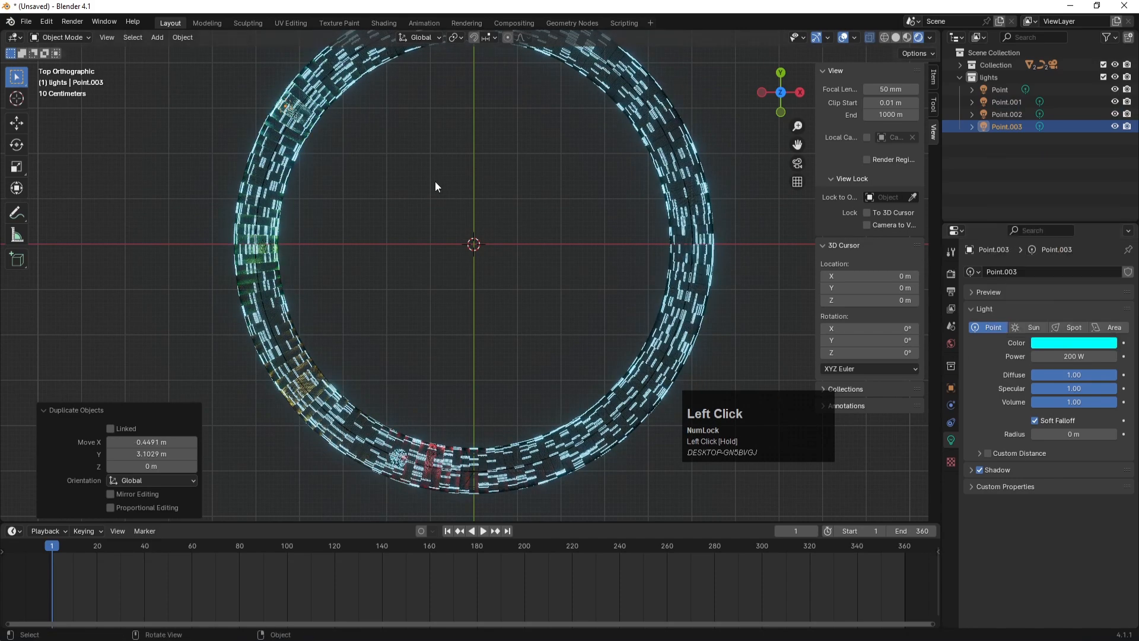
# - Duplicate the cyan light about 2.68 m in X and 1.36 m in Y along the ring and color the copy blue
pyautogui.keyDown('shift'); pyautogui.moveTo(435, 186); pyautogui.dragTo(410, 304, button='middle'); pyautogui.keyUp('shift')
pyautogui.hotkey('shift', 'd')
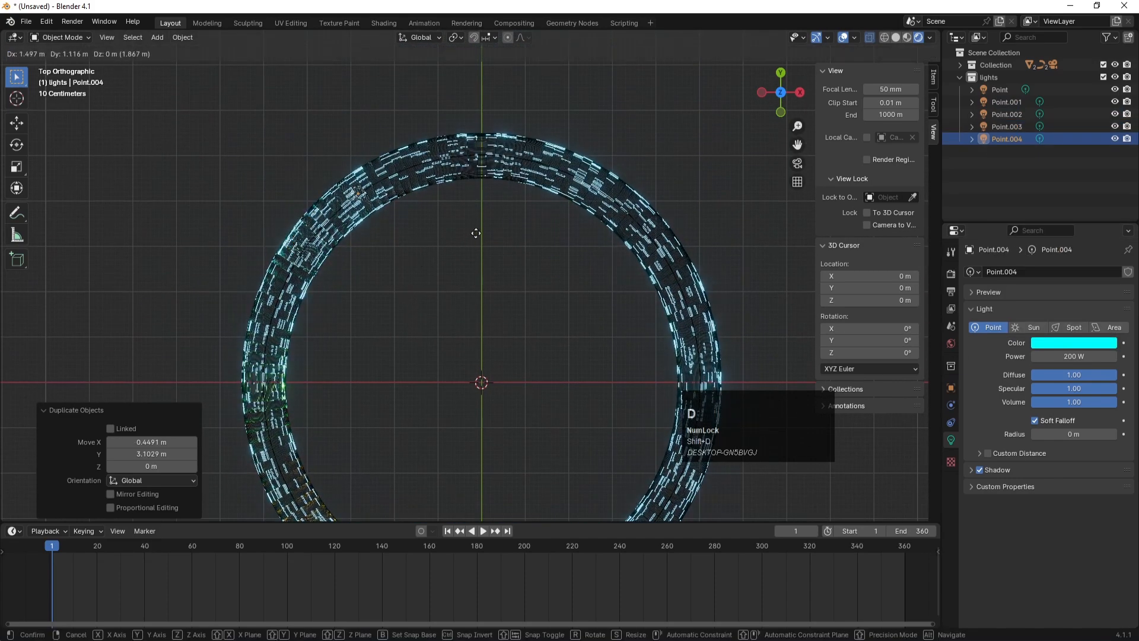
pyautogui.click(534, 220)
pyautogui.click(1088, 347)
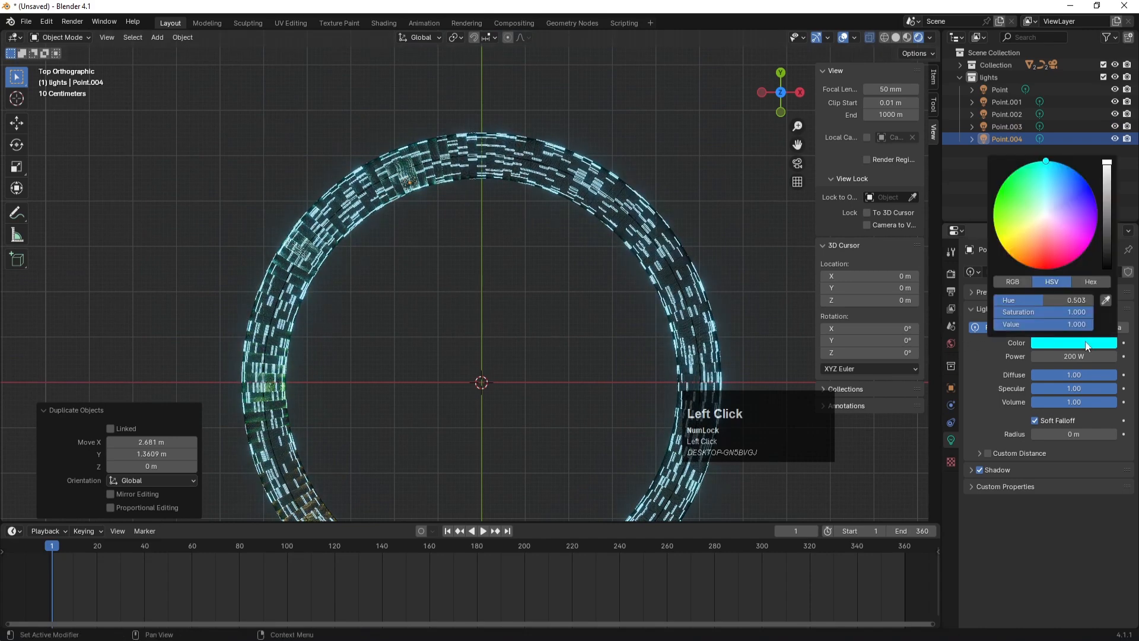
pyautogui.click(1087, 216)
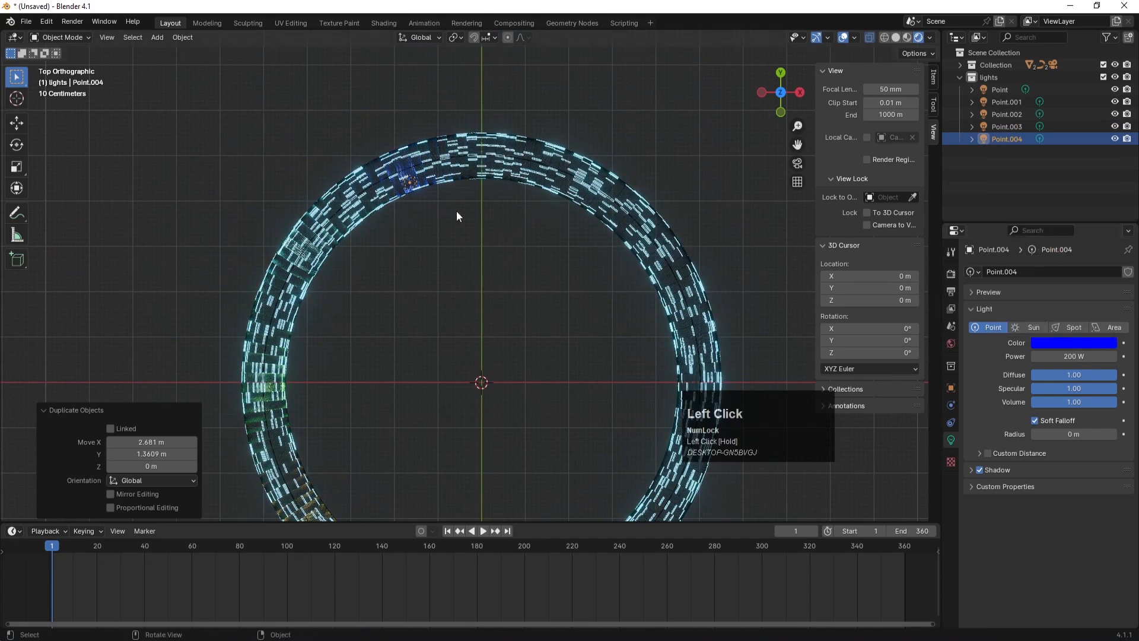
# - Duplicate the blue light about 3.01 m in X and 0.64 m in Y along the ring and color the copy purple
pyautogui.hotkey('shift', 'd')
pyautogui.click(590, 181)
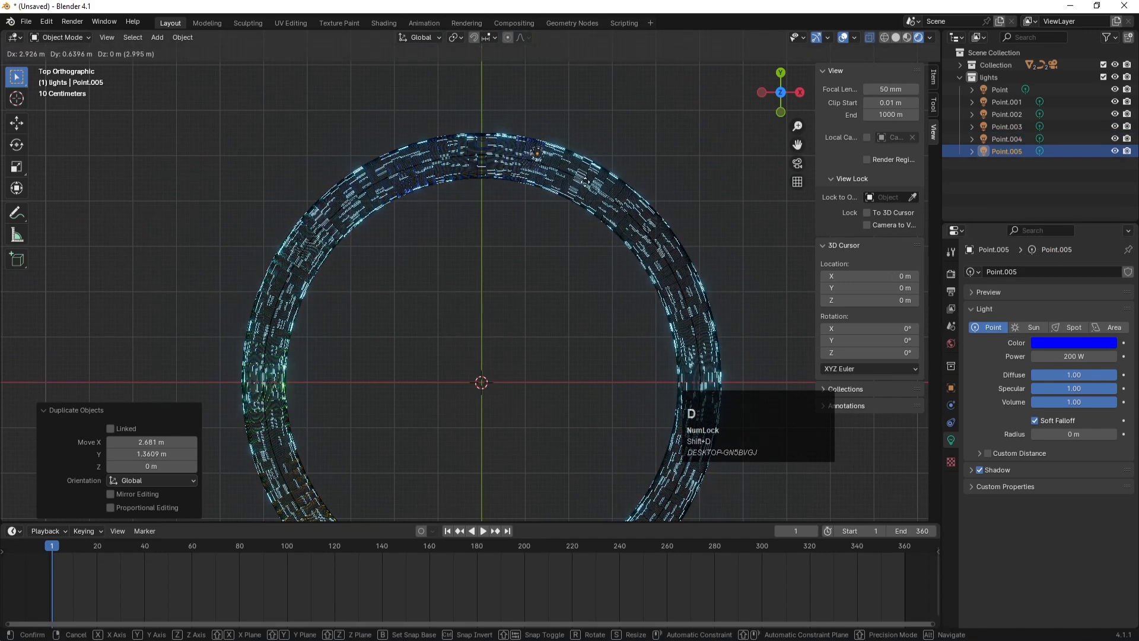
pyautogui.click(1056, 347)
pyautogui.click(1091, 224)
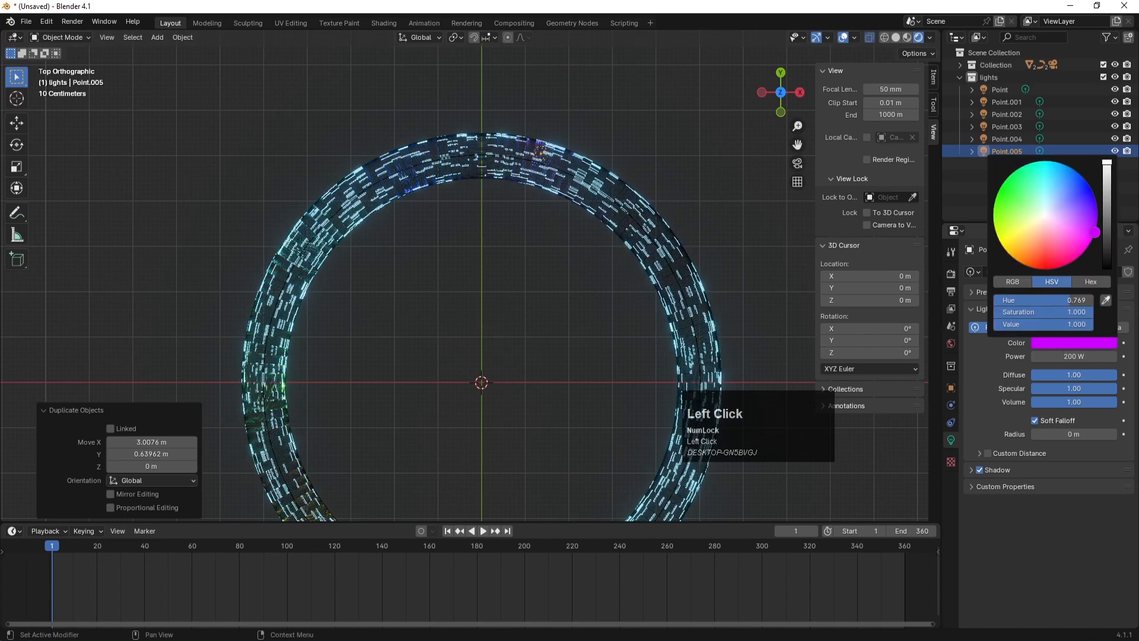
# - Duplicate the purple light about 2.38 m in X and -2.01 m in Y along the ring and color the copy red
pyautogui.hotkey('shift', 'd')
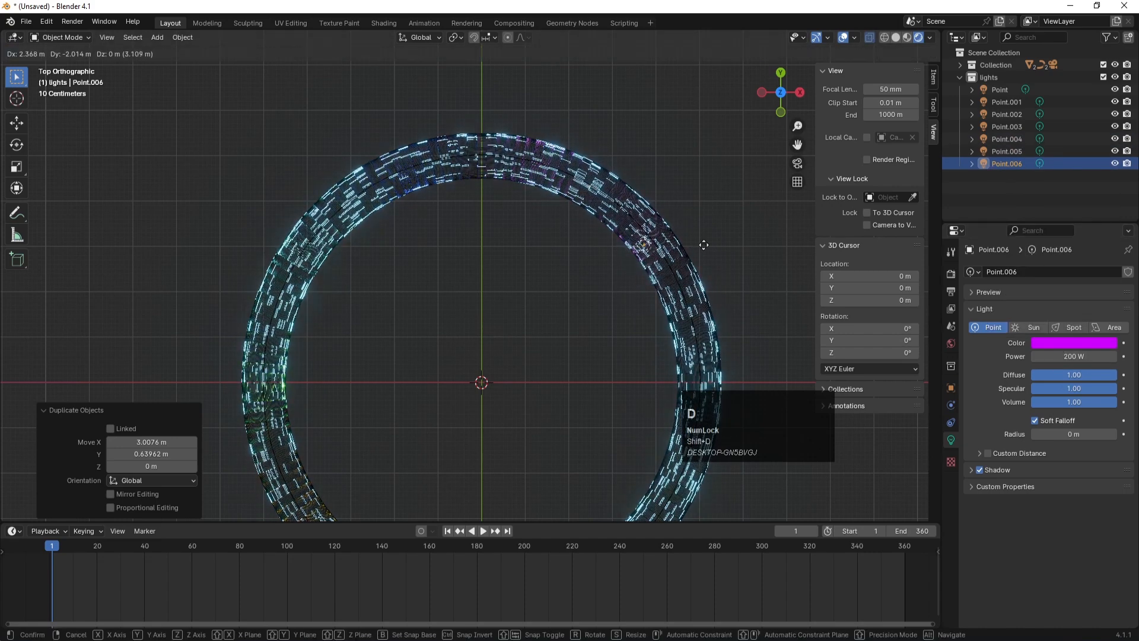
pyautogui.click(706, 249)
pyautogui.click(1090, 350)
pyautogui.click(1093, 208)
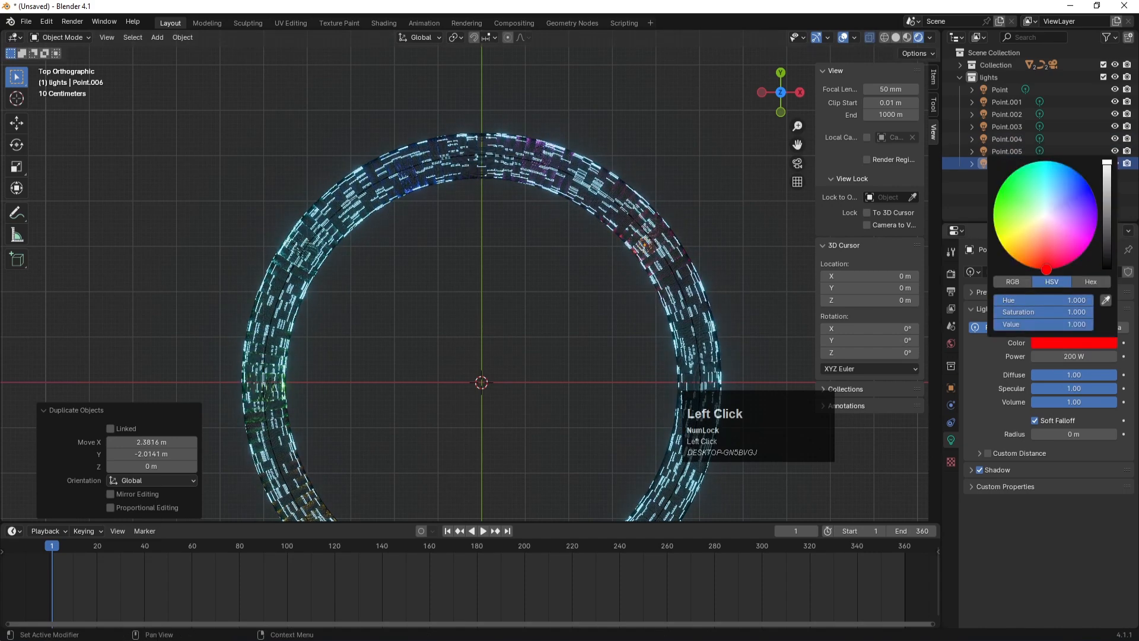
# - Duplicate the new red light about 1.33 m in X and -2.45 m in Y along the ring and color the copy orange-yellow
pyautogui.hotkey('shift', 'd')
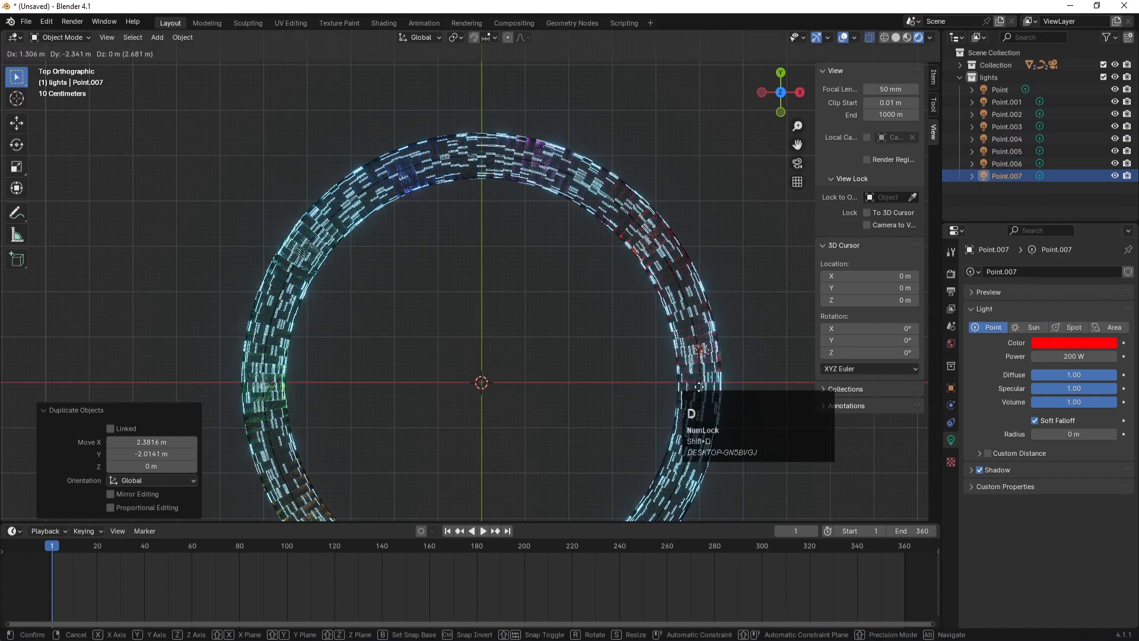
pyautogui.click(688, 403)
pyautogui.click(1049, 344)
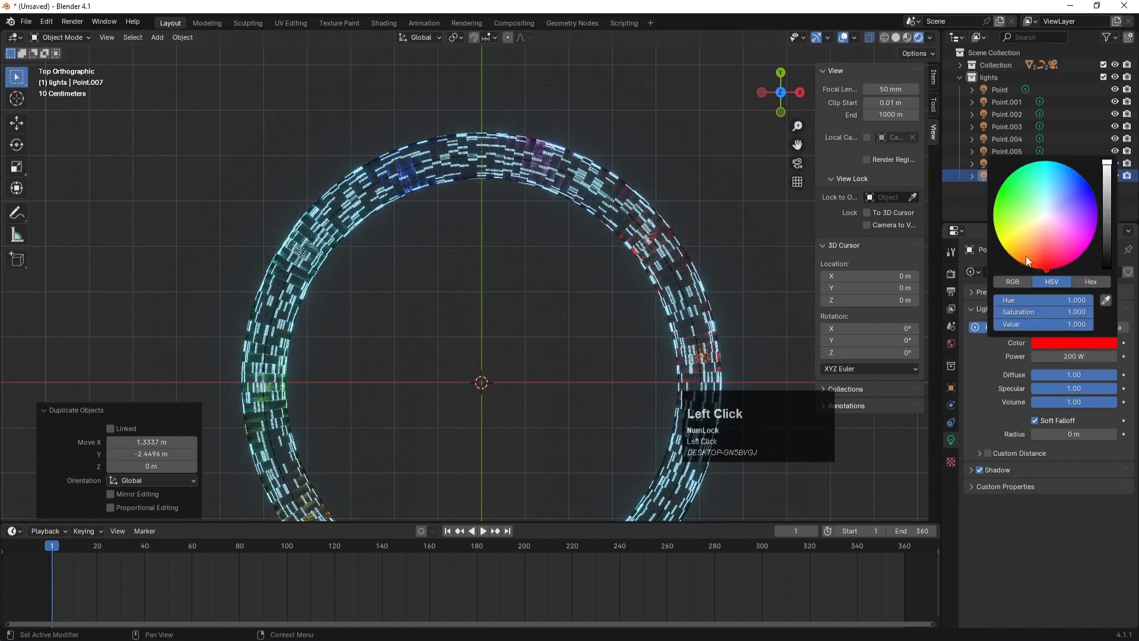
pyautogui.click(1026, 256)
# - Duplicate the orange-yellow light about -0.67 m in X and -2.4 m in Y along the ring and color the copy pink
pyautogui.keyDown('shift'); pyautogui.moveTo(603, 356); pyautogui.dragTo(508, 269, button='middle'); pyautogui.keyUp('shift')
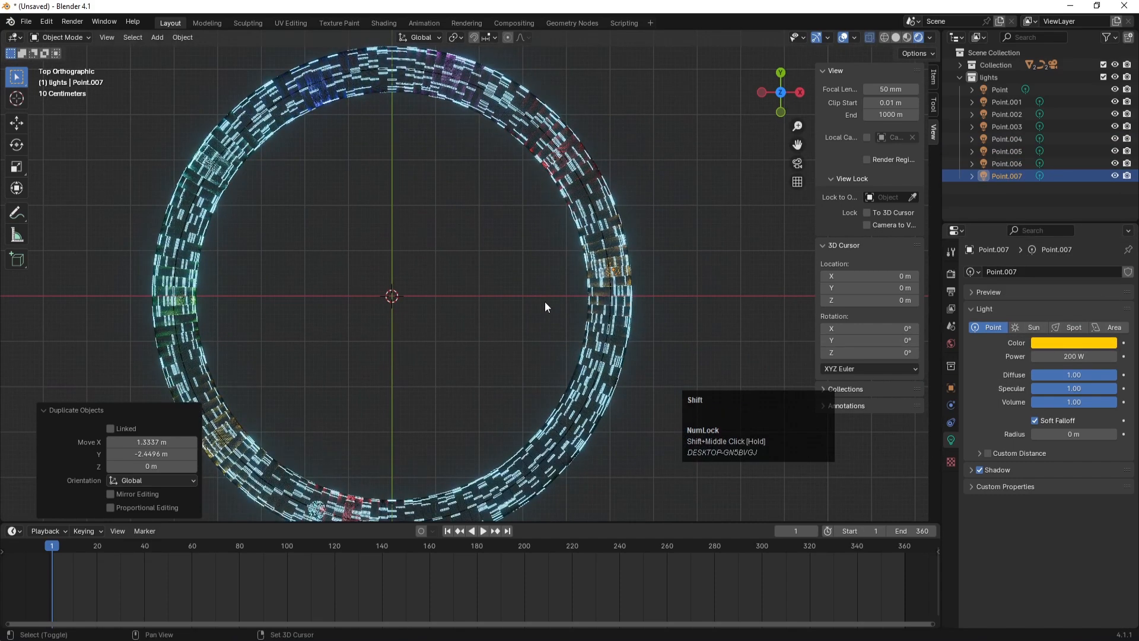
pyautogui.hotkey('shift', 'd')
pyautogui.click(516, 414)
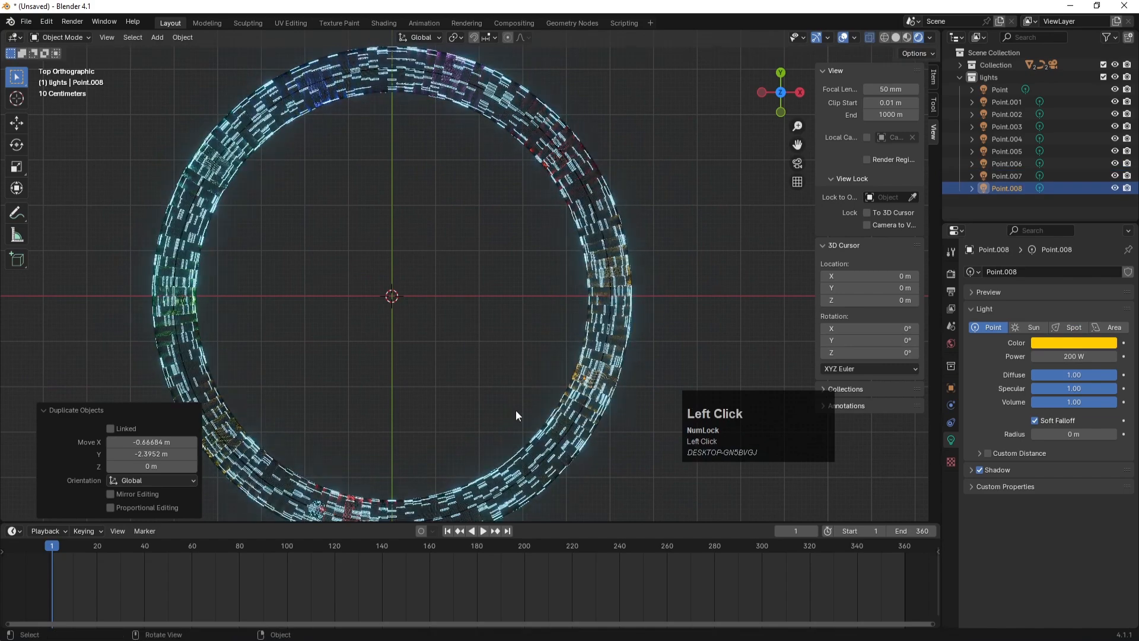
pyautogui.click(1058, 344)
pyautogui.click(1079, 254)
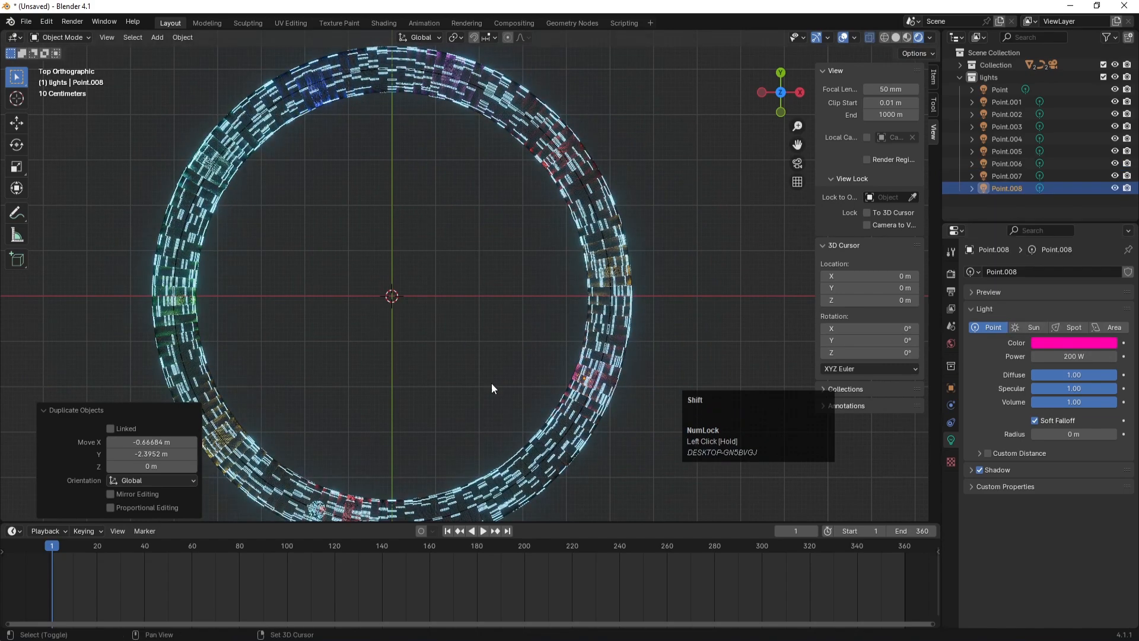
# - Duplicate the pink light about -1.24 m in X and -2.4 m in Y along the ring, color the copy light blue, and deselect it
pyautogui.keyDown('shift'); pyautogui.moveTo(491, 383); pyautogui.dragTo(451, 283, button='middle'); pyautogui.keyUp('shift')
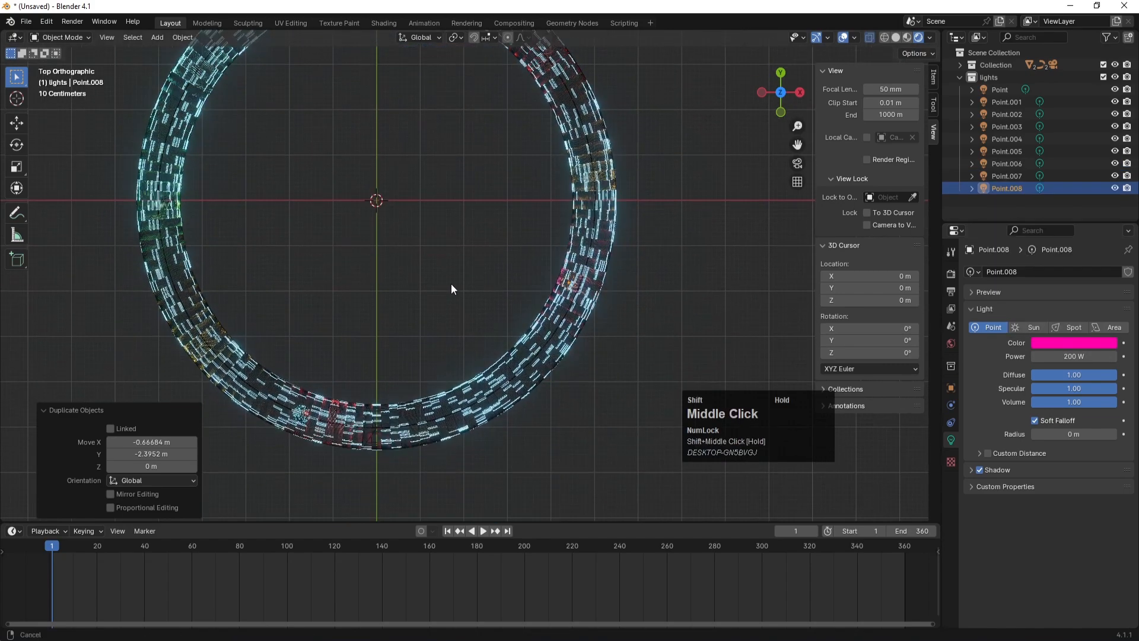
pyautogui.click(399, 390)
pyautogui.click(1071, 342)
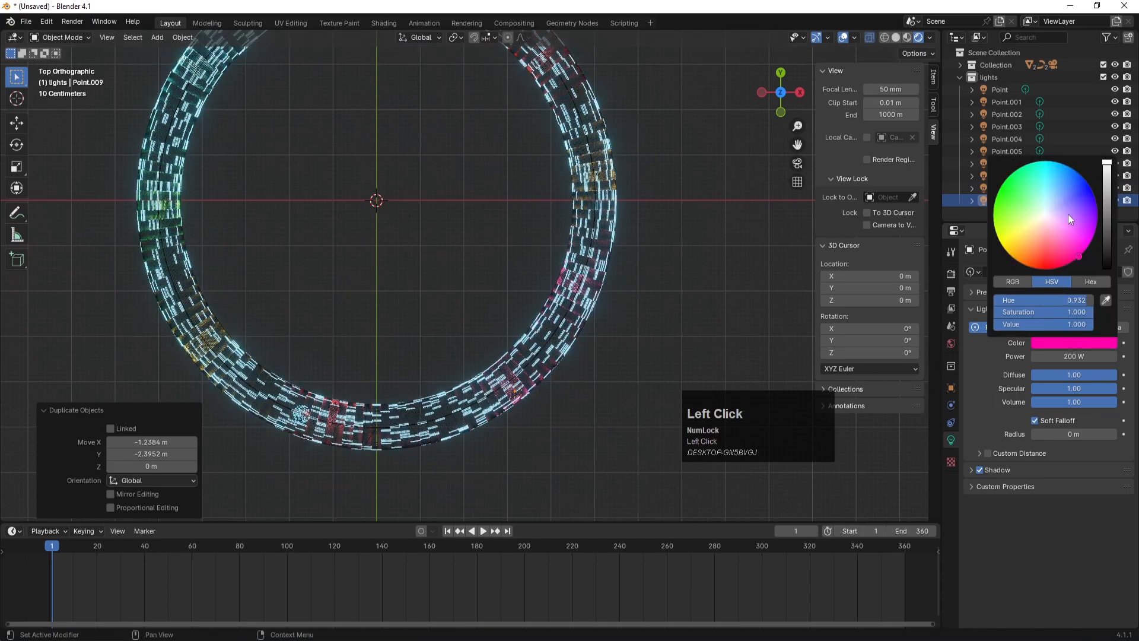
pyautogui.click(1061, 163)
pyautogui.click(471, 273)
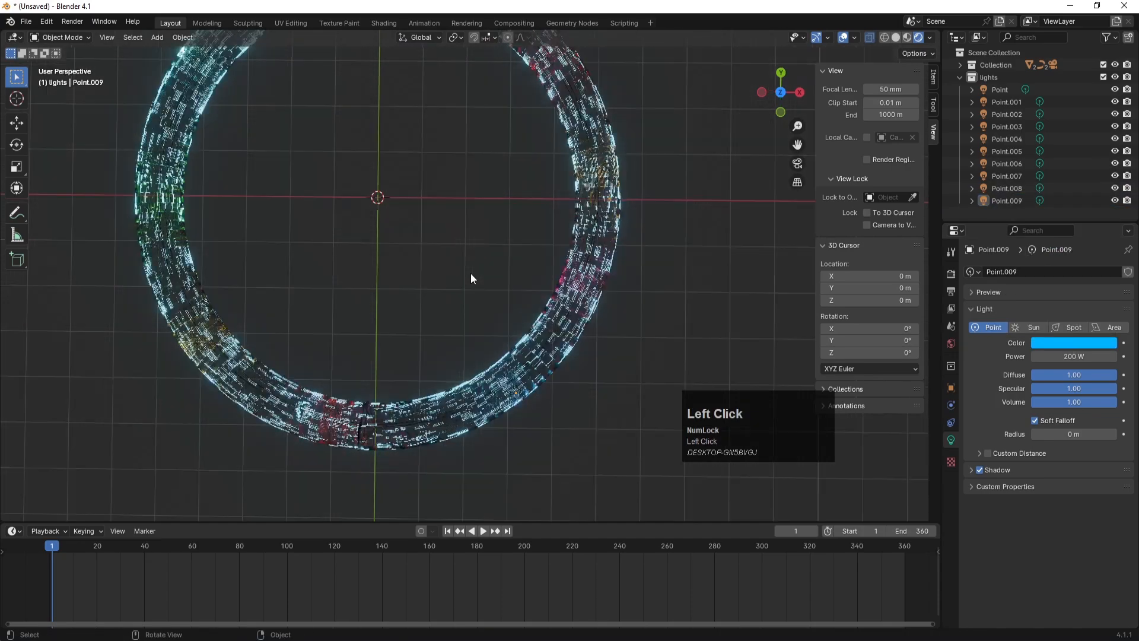
# - Play the animation through the camera to check the colored lights in the tunnel, and return to frame 1
pyautogui.press('KP_0')
pyautogui.click(485, 531)
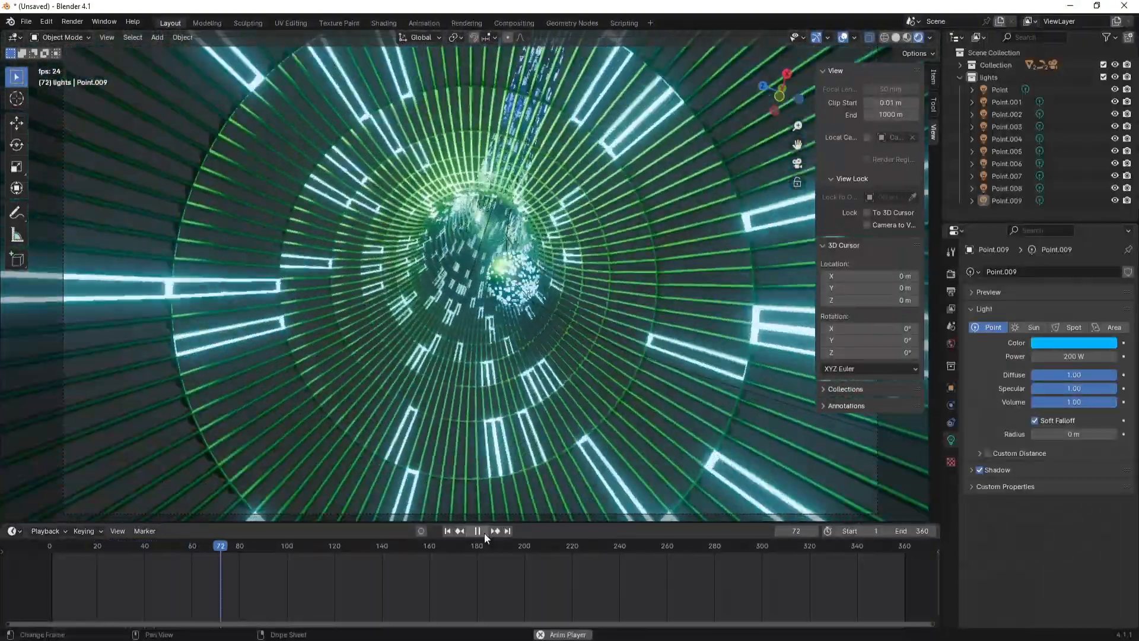
pyautogui.click(484, 531)
pyautogui.click(484, 532)
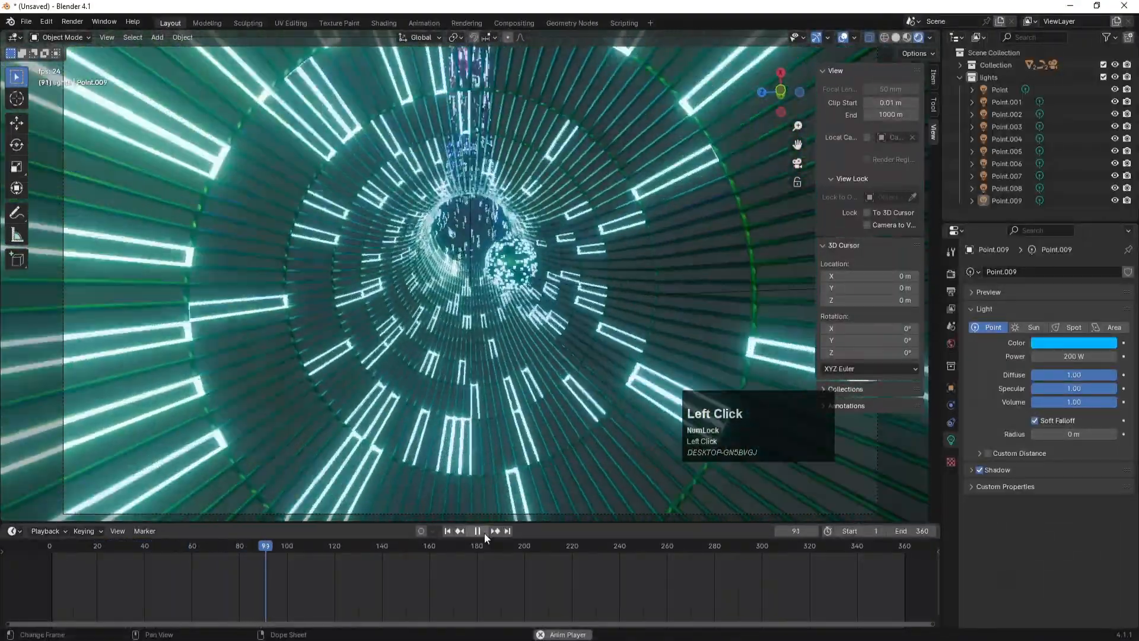
pyautogui.click(484, 532)
pyautogui.click(448, 531)
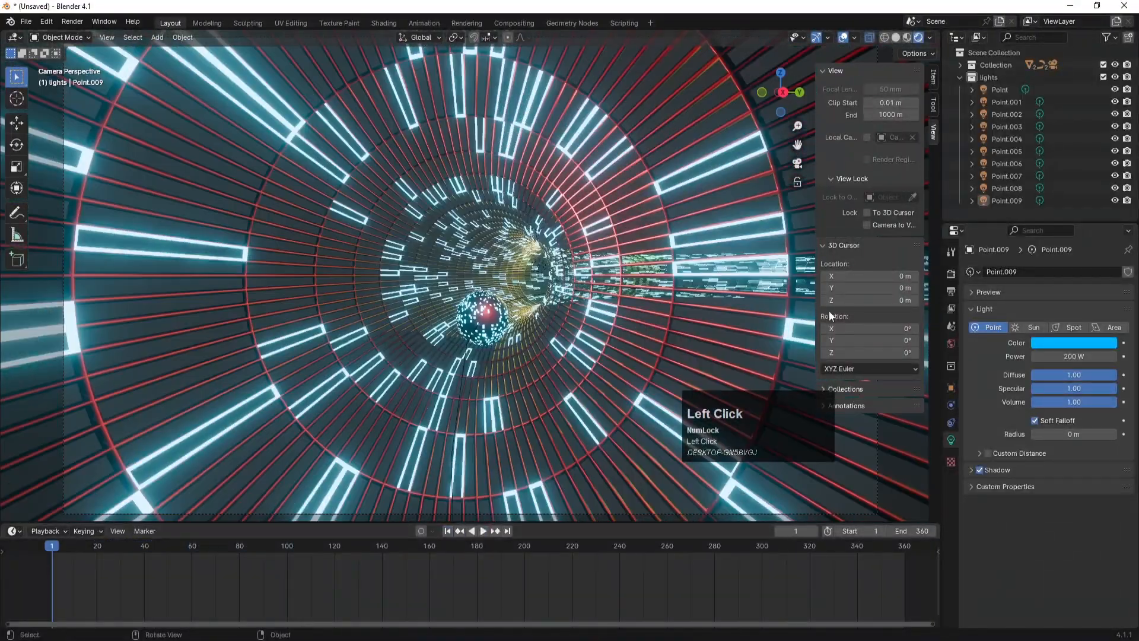
# - Collapse the lights collection in the outliner and check the objects in the main collection
pyautogui.click(960, 78)
pyautogui.click(960, 65)
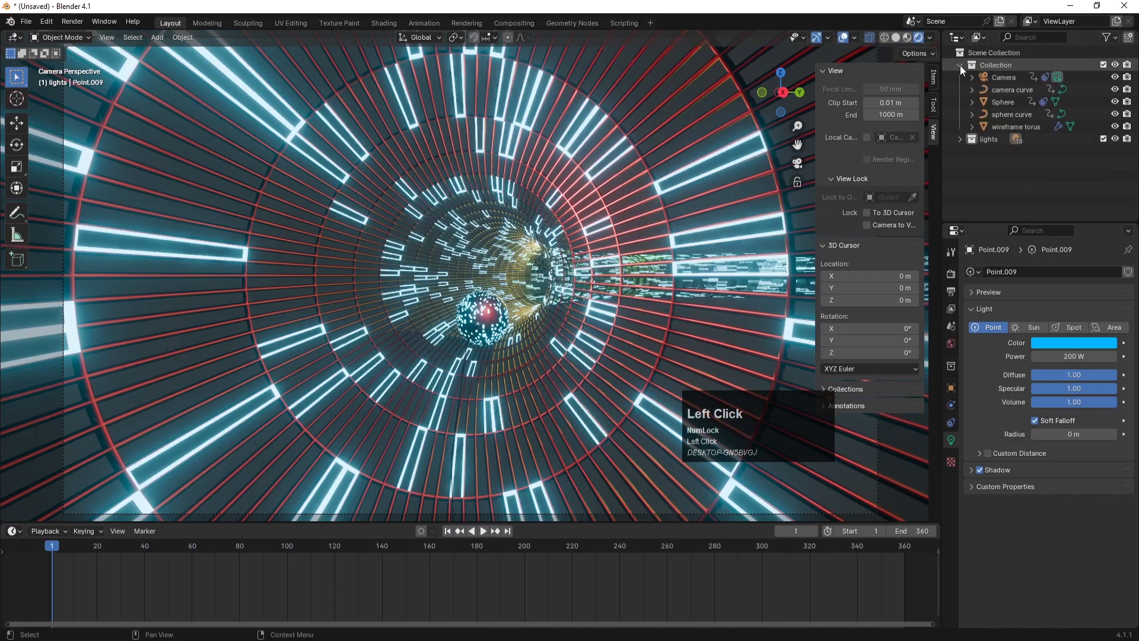
pyautogui.click(960, 65)
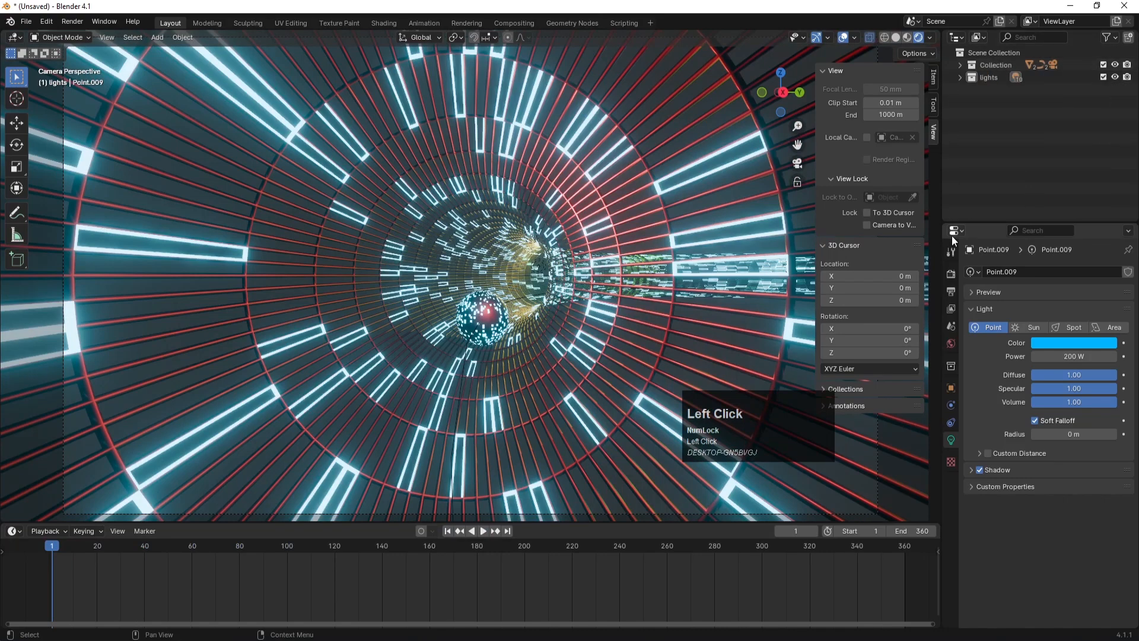
# - Set the world background color to pure black
pyautogui.click(949, 344)
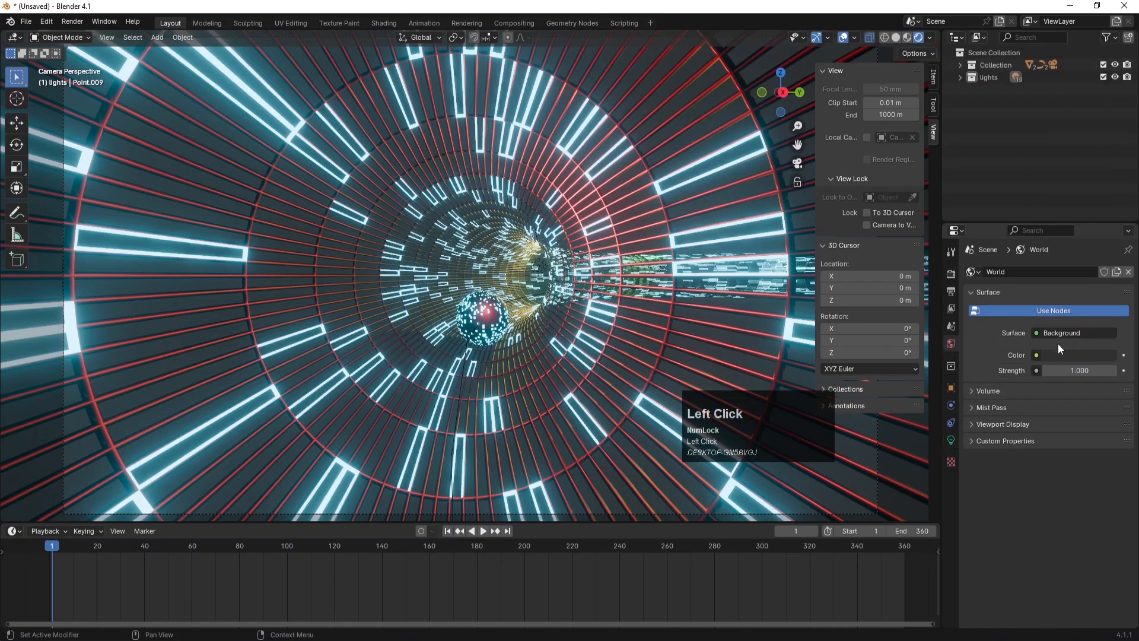
pyautogui.click(1053, 354)
pyautogui.moveTo(1103, 255); pyautogui.dragTo(1105, 270)
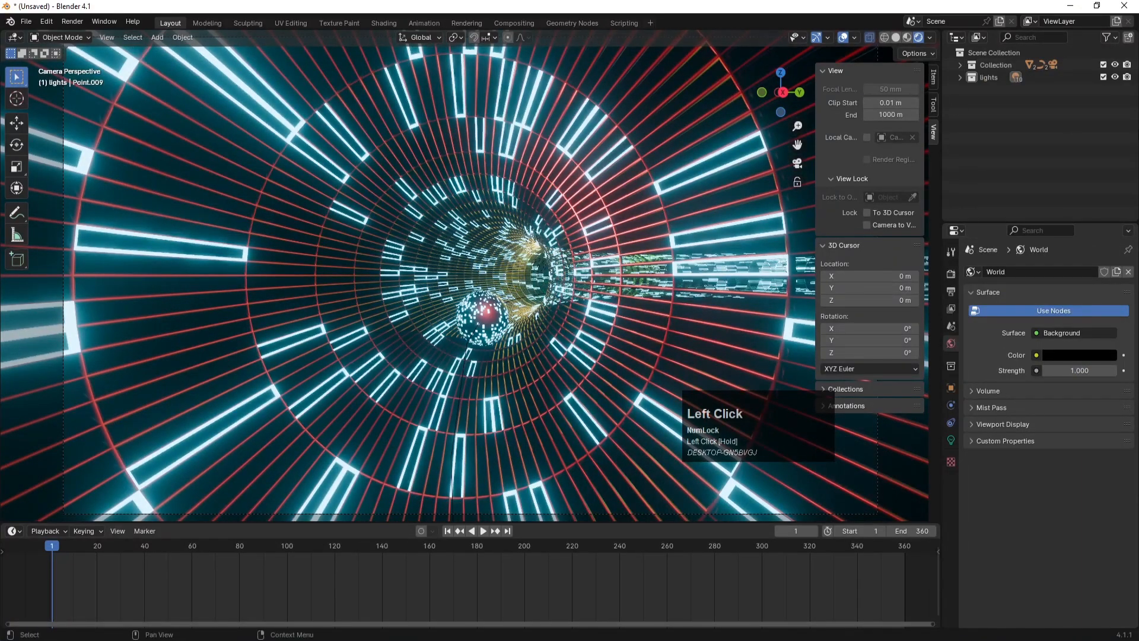
# - Preview the tunnel animation against the black background and rewind to frame 1
pyautogui.click(479, 532)
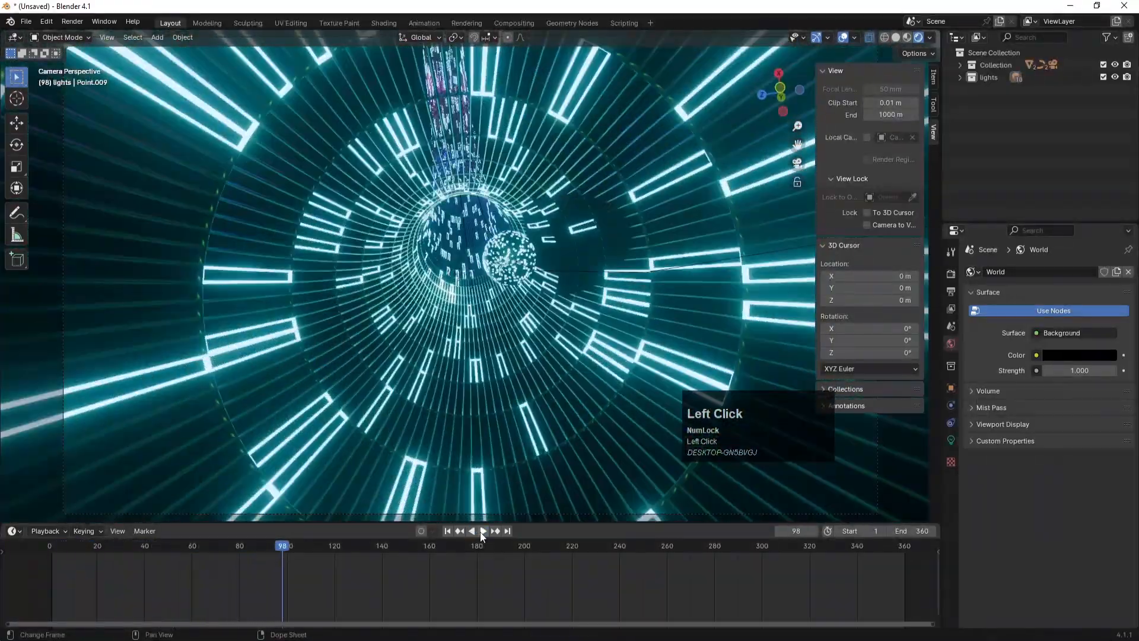
pyautogui.click(479, 532)
pyautogui.click(448, 531)
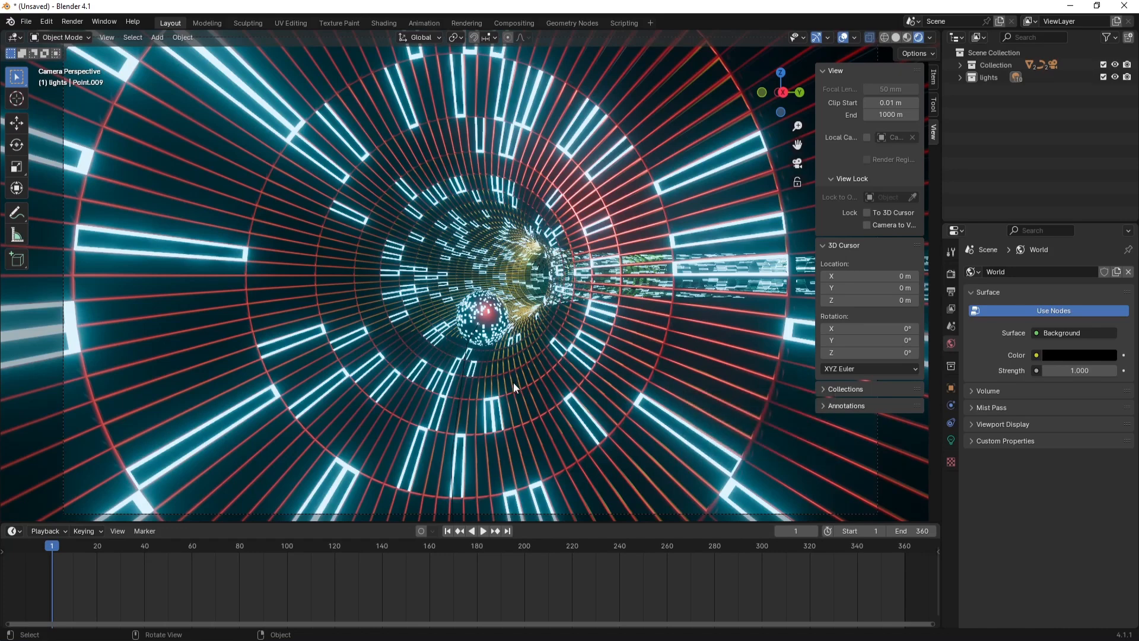
# - Select the camera in the outliner, enable its Depth of Field and expand the focus and aperture settings
pyautogui.click(986, 162)
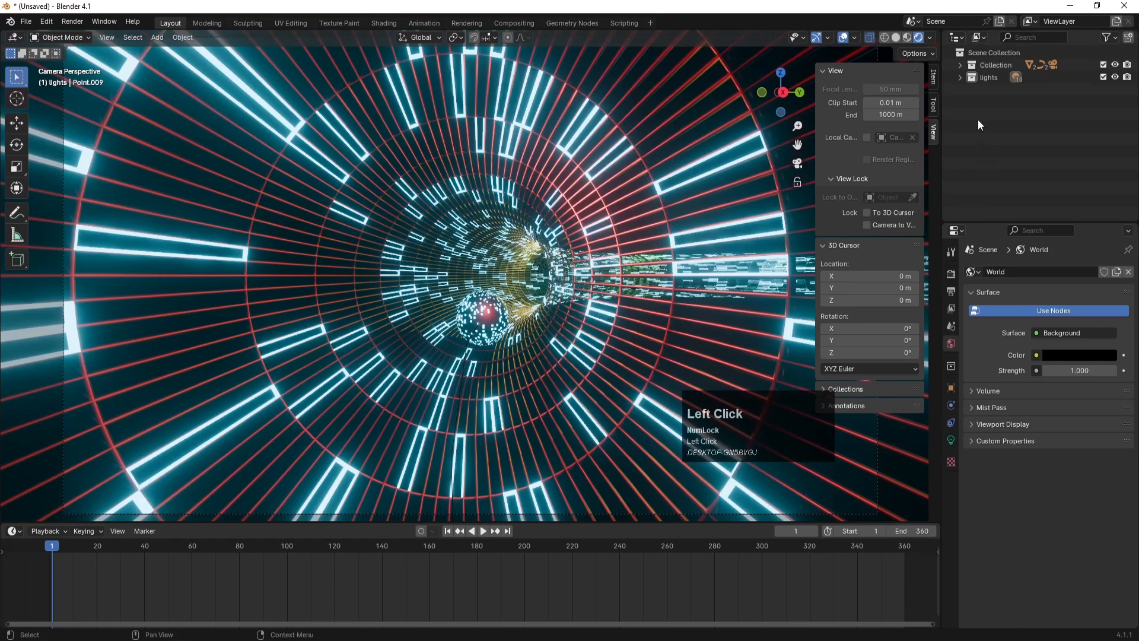
pyautogui.click(959, 65)
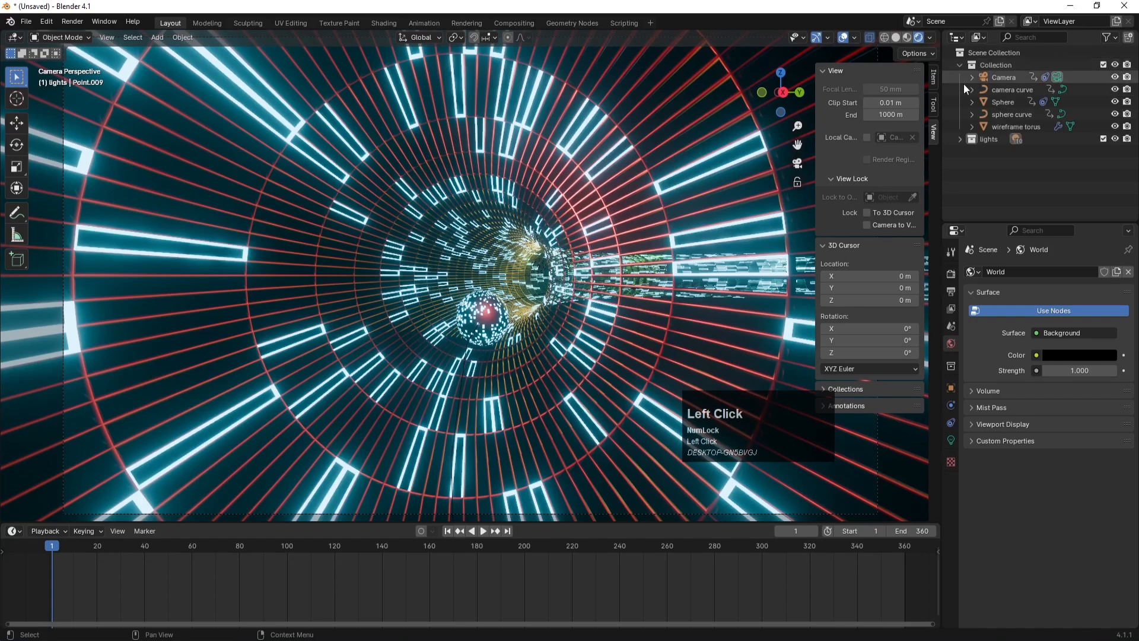
pyautogui.click(1002, 78)
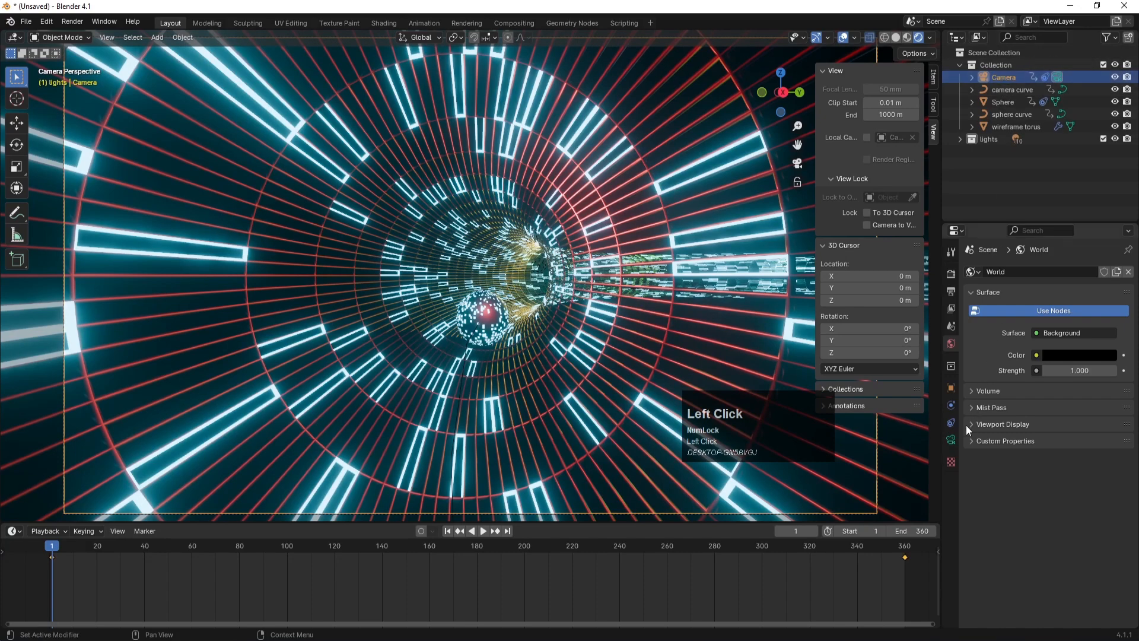
pyautogui.click(951, 439)
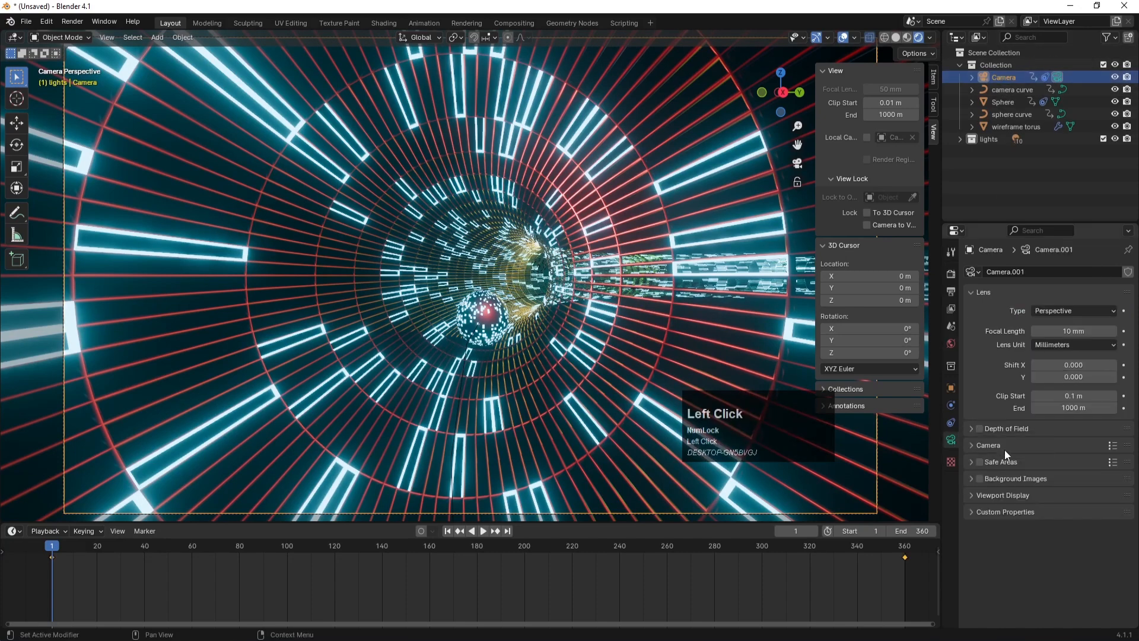
pyautogui.click(980, 429)
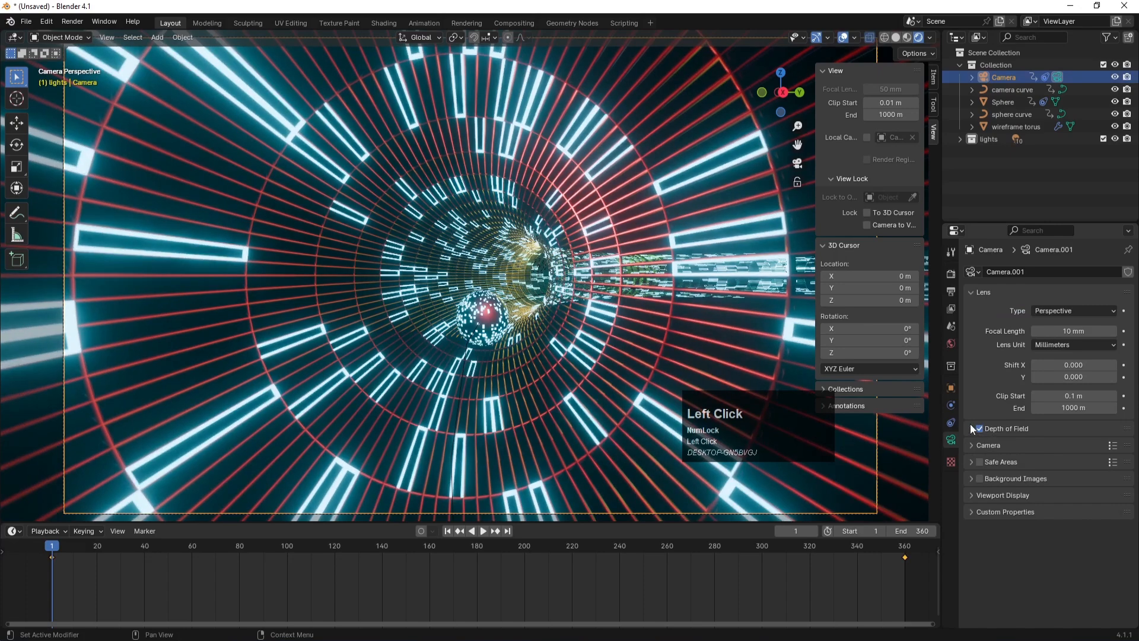
pyautogui.click(972, 427)
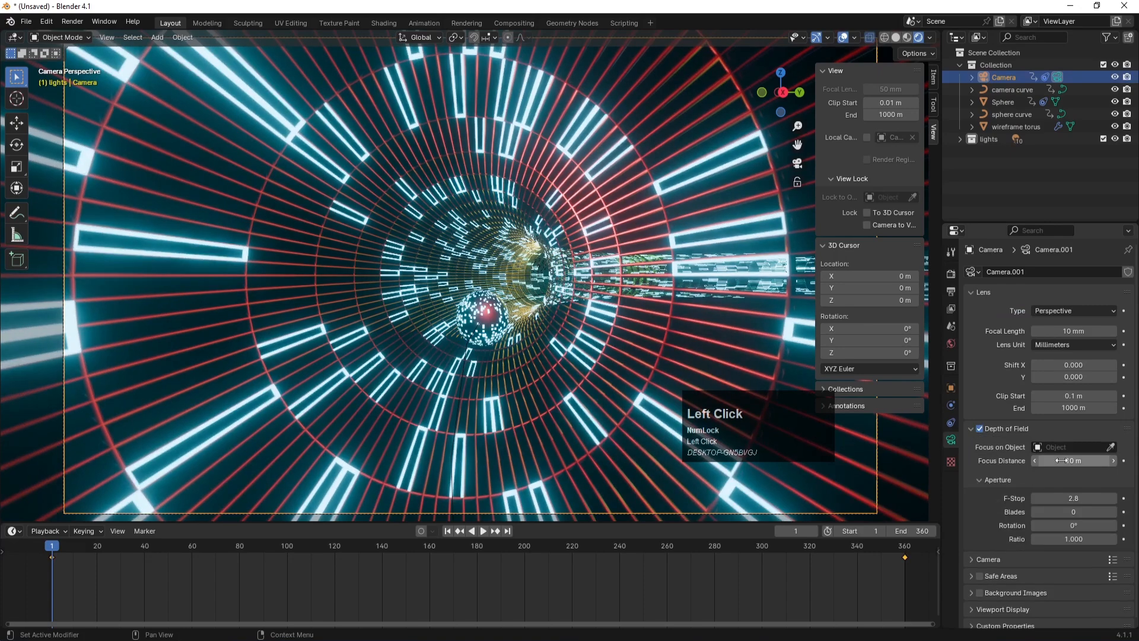
# - Try an extremely strong blur with a camera F-Stop of 0.02
pyautogui.click(1063, 499)
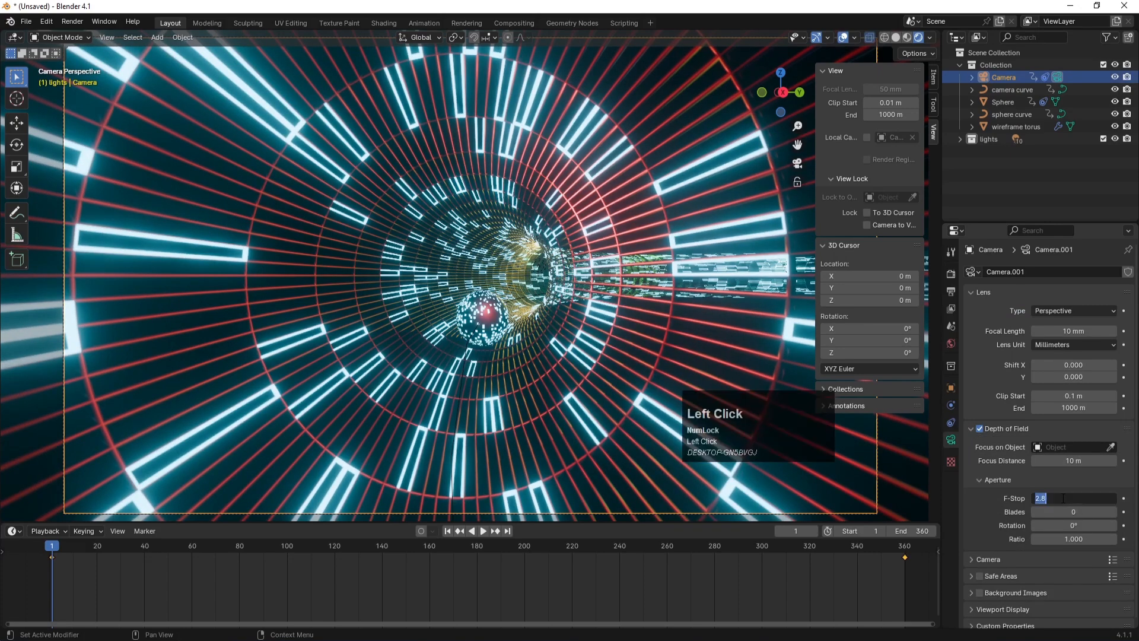
pyautogui.write('.02')
pyautogui.press('Return')
pyautogui.press('Num_Lock')
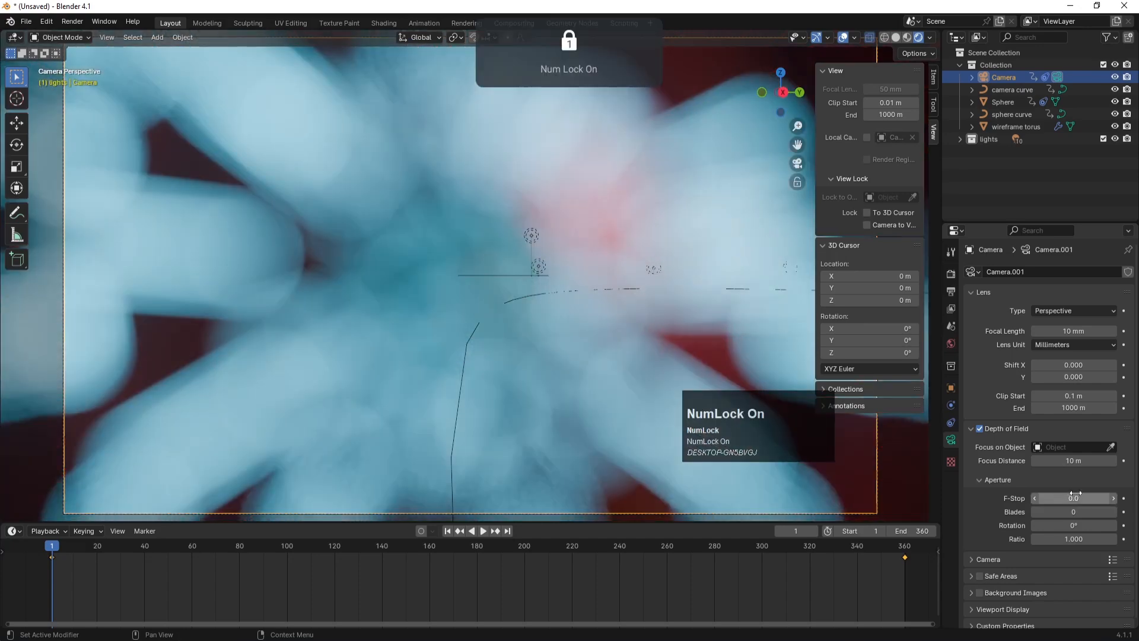
# - Set the camera's F-Stop to 0.1 and bring the focus distance to about 1.7 m to sharpen the sphere
pyautogui.click(1075, 496)
pyautogui.press('BackSpace')
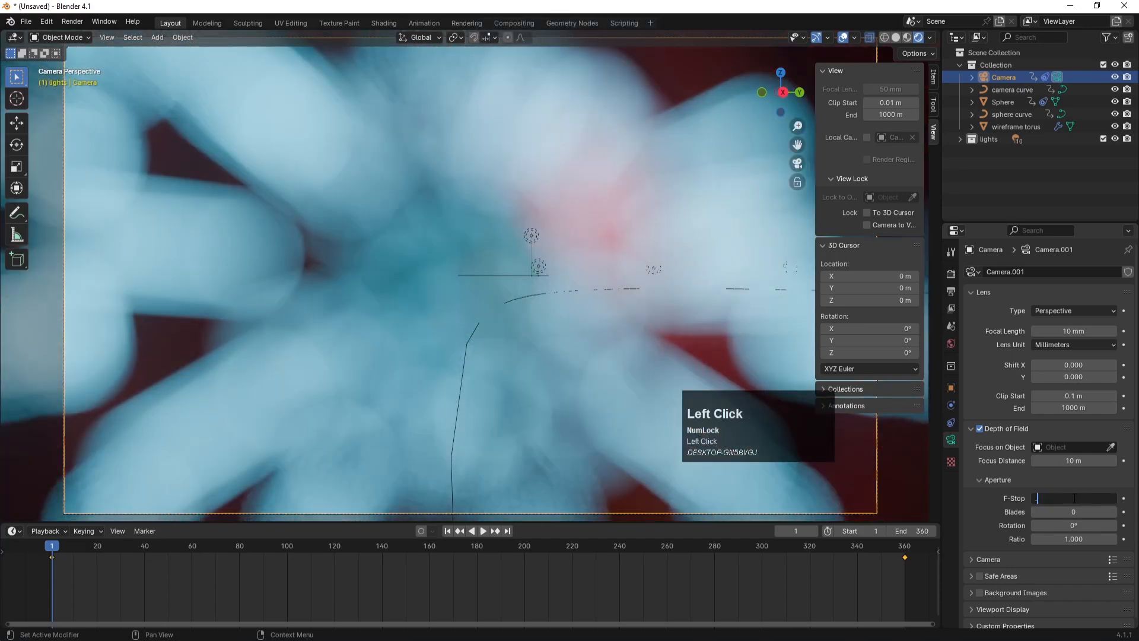
pyautogui.write('.1')
pyautogui.press('Return')
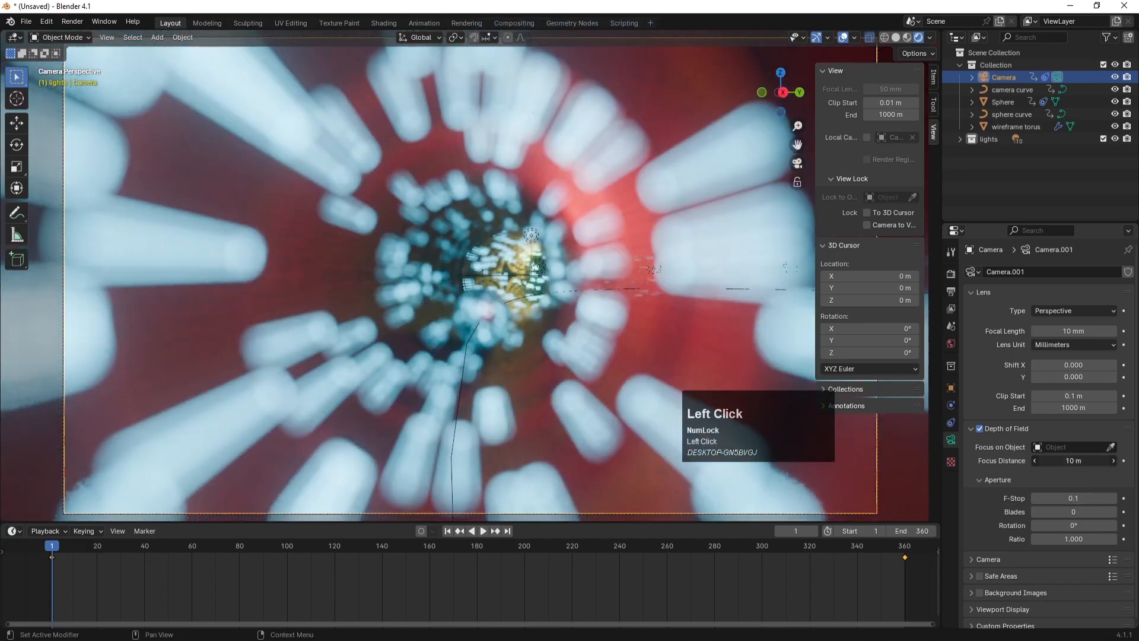
pyautogui.moveTo(1074, 461); pyautogui.dragTo(1031, 461)
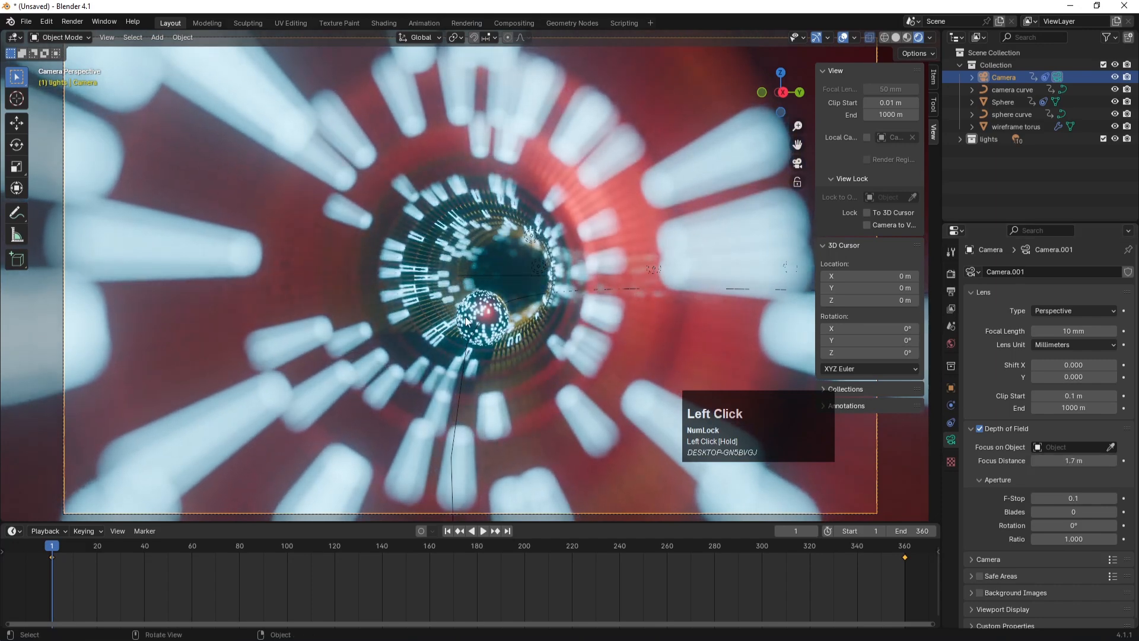
# - Weaken the depth of field blur by trying an F-Stop of 0.5, and settle on 0.3
pyautogui.click(1080, 497)
pyautogui.press('BackSpace')
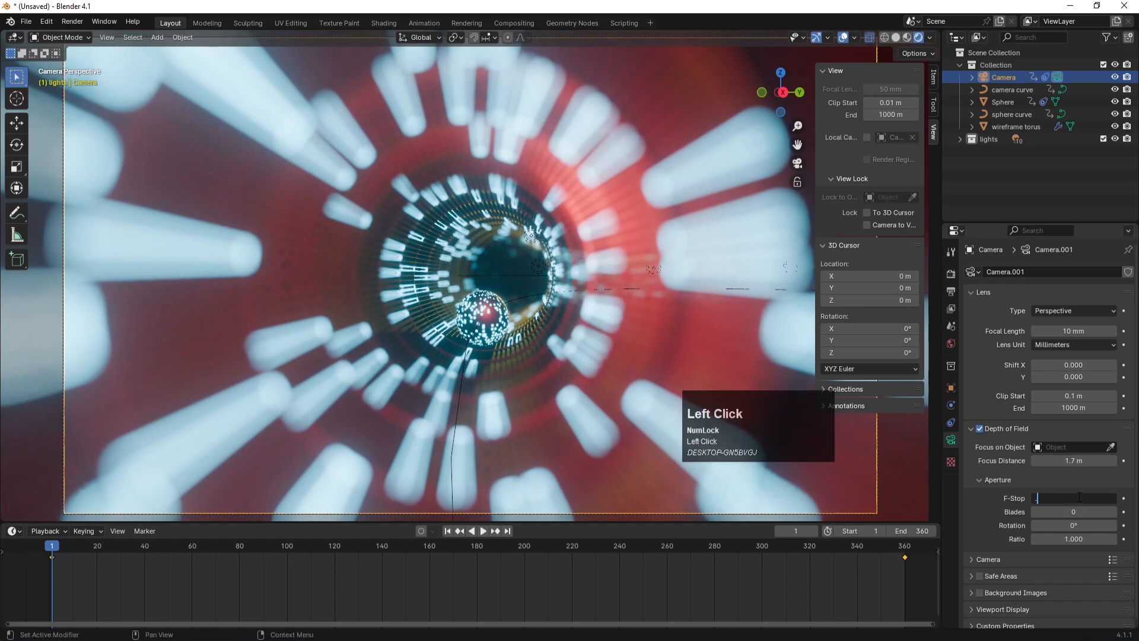
pyautogui.press('Return')
pyautogui.click(1077, 497)
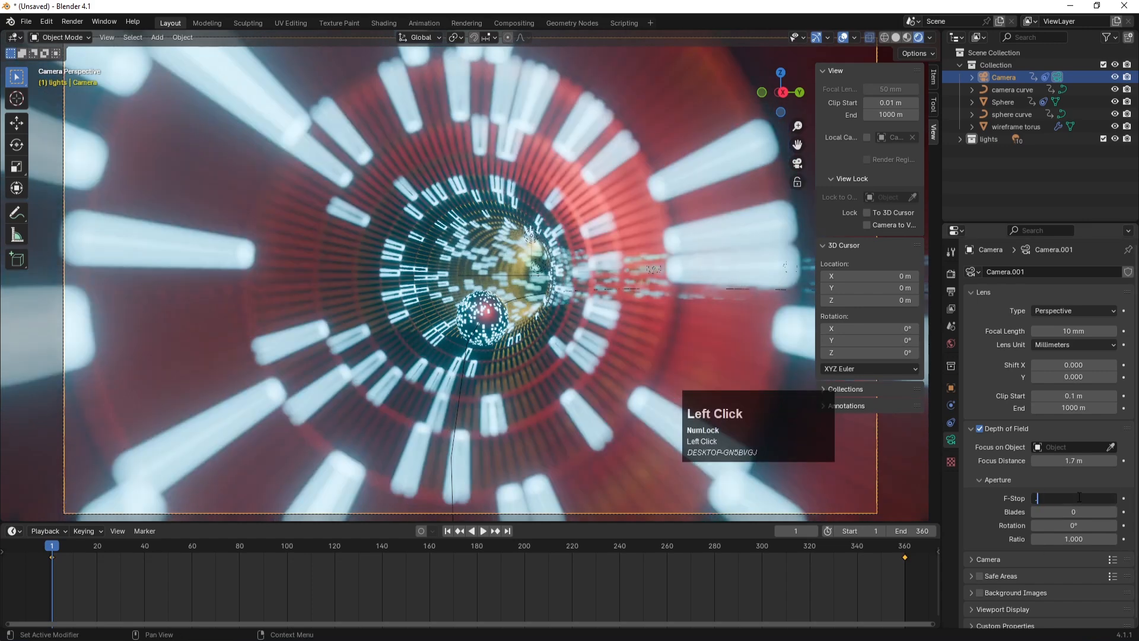
pyautogui.write('.5')
pyautogui.press('Return')
pyautogui.click(1078, 497)
pyautogui.write('.')
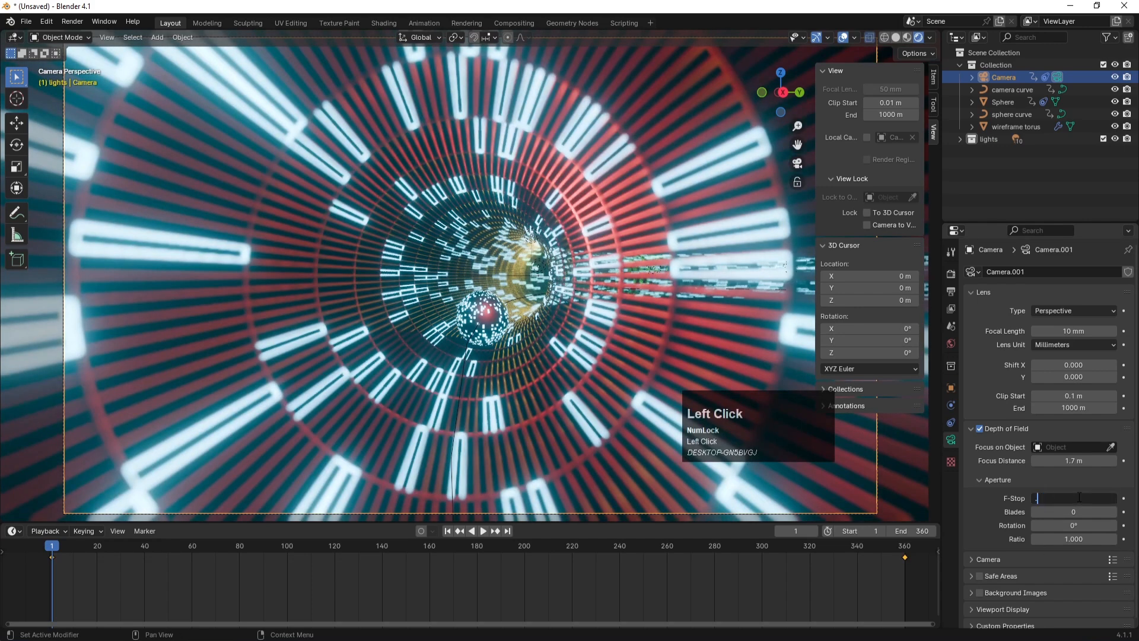
pyautogui.write('3')
pyautogui.press('Return')
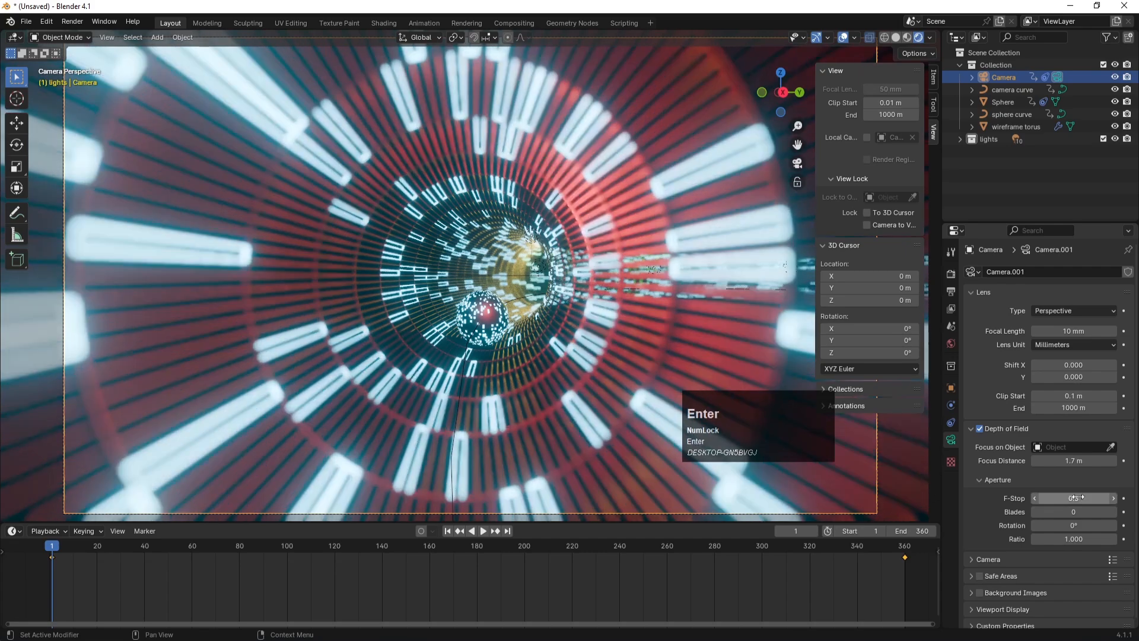
# - Play the animation in short stretches up to frame 90 to check the depth of field blur
pyautogui.click(484, 535)
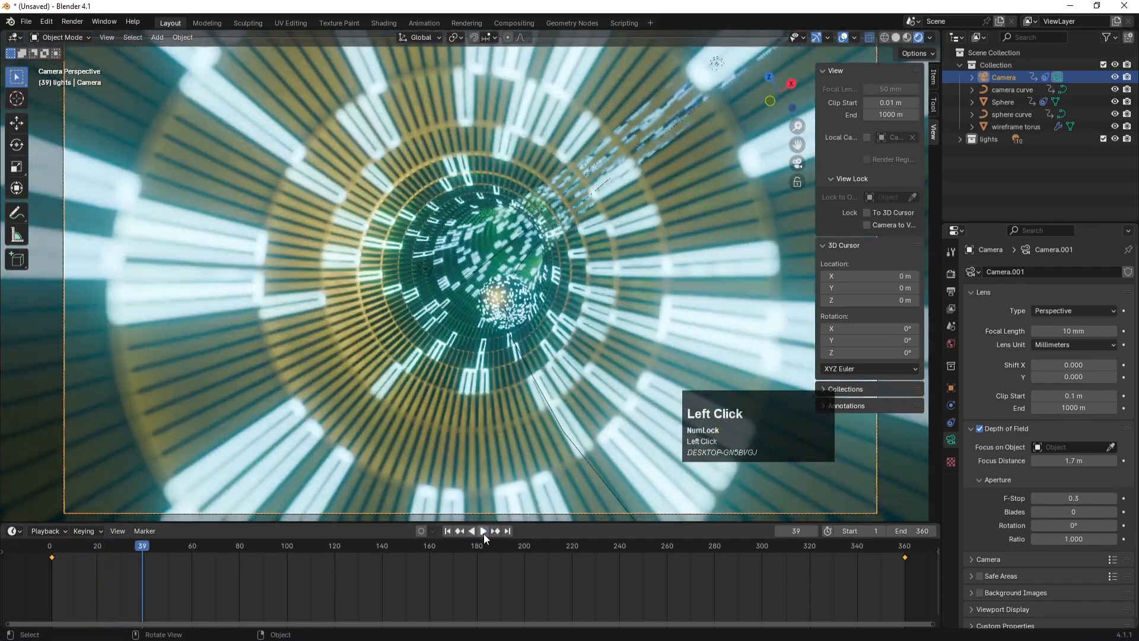
pyautogui.click(483, 531)
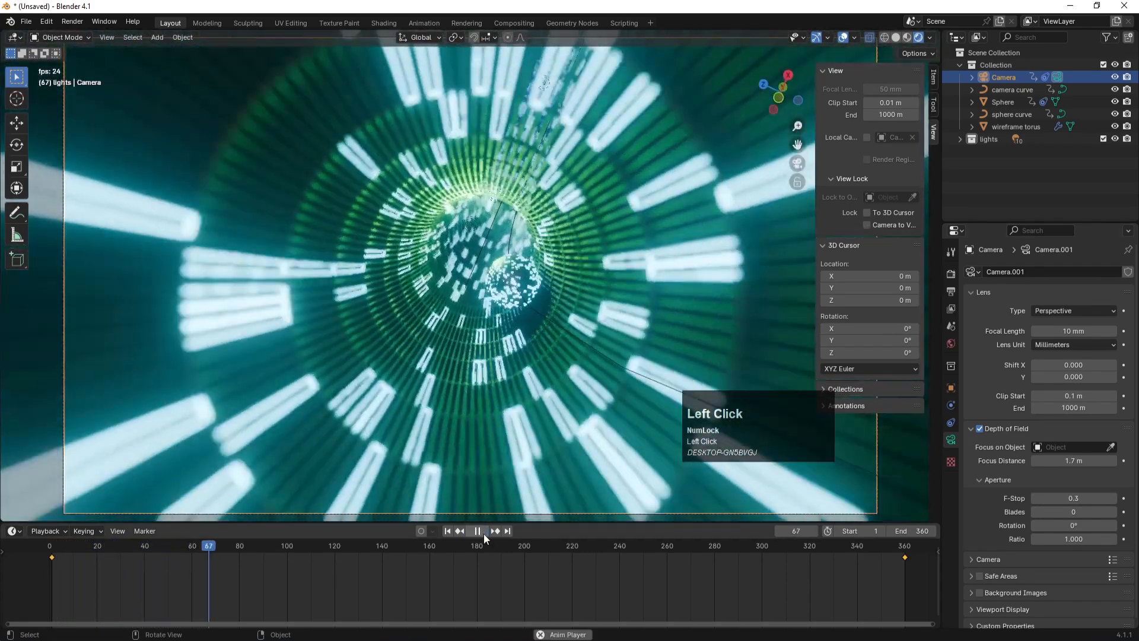
pyautogui.click(483, 531)
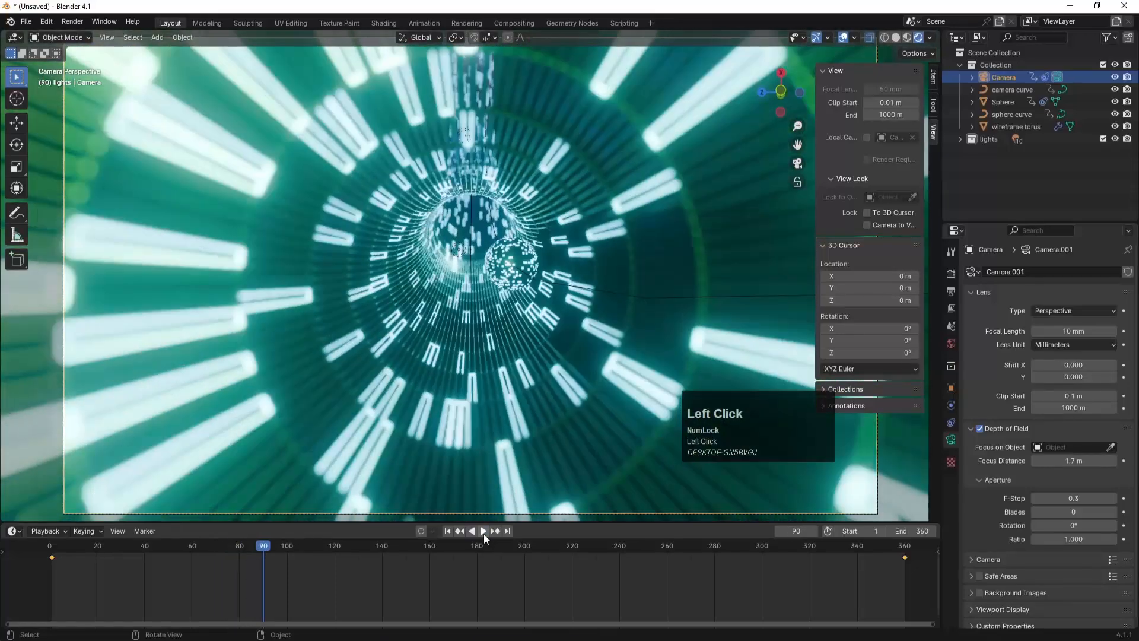
# - Set the camera's F-Stop to 0.2 for a slightly stronger blur
pyautogui.moveTo(1066, 523); pyautogui.dragTo(1078, 498)
pyautogui.click(1074, 524)
pyautogui.write('0')
pyautogui.press('Return')
pyautogui.press('Return')
pyautogui.press('Return')
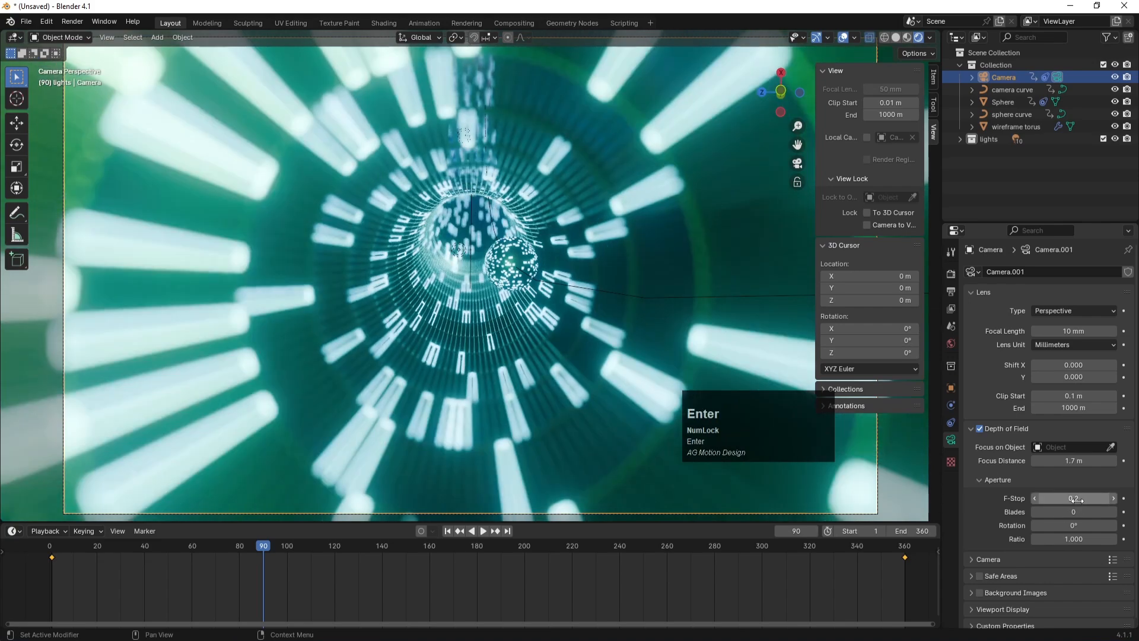
# - Play the tunnel animation from frame 1 to check the stronger blur, and return to frame 1
pyautogui.click(448, 531)
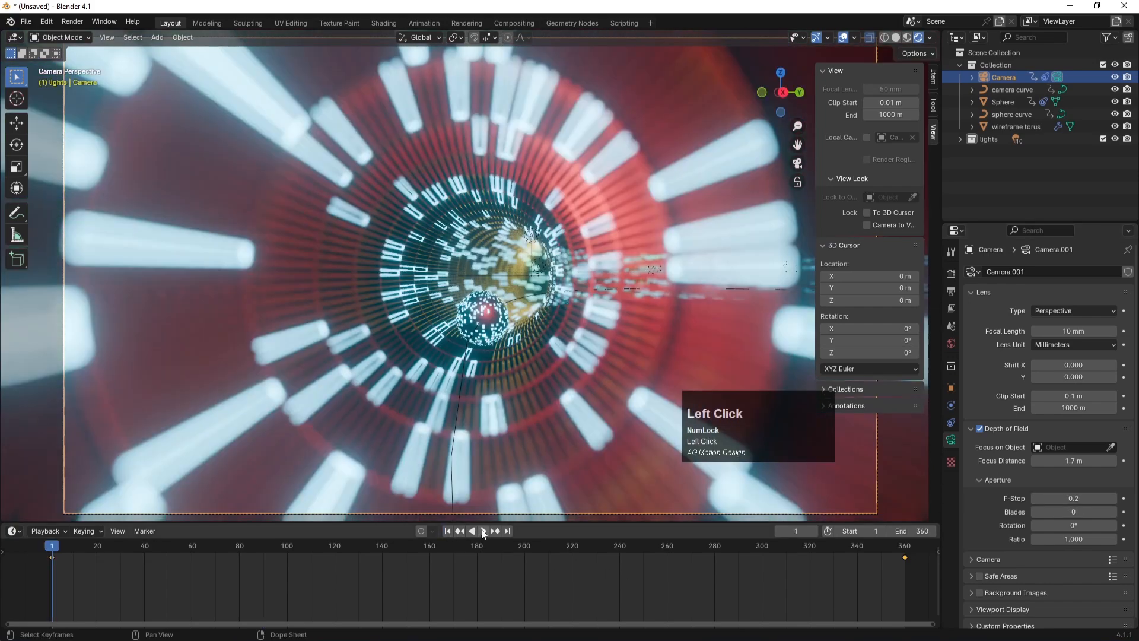
pyautogui.click(484, 531)
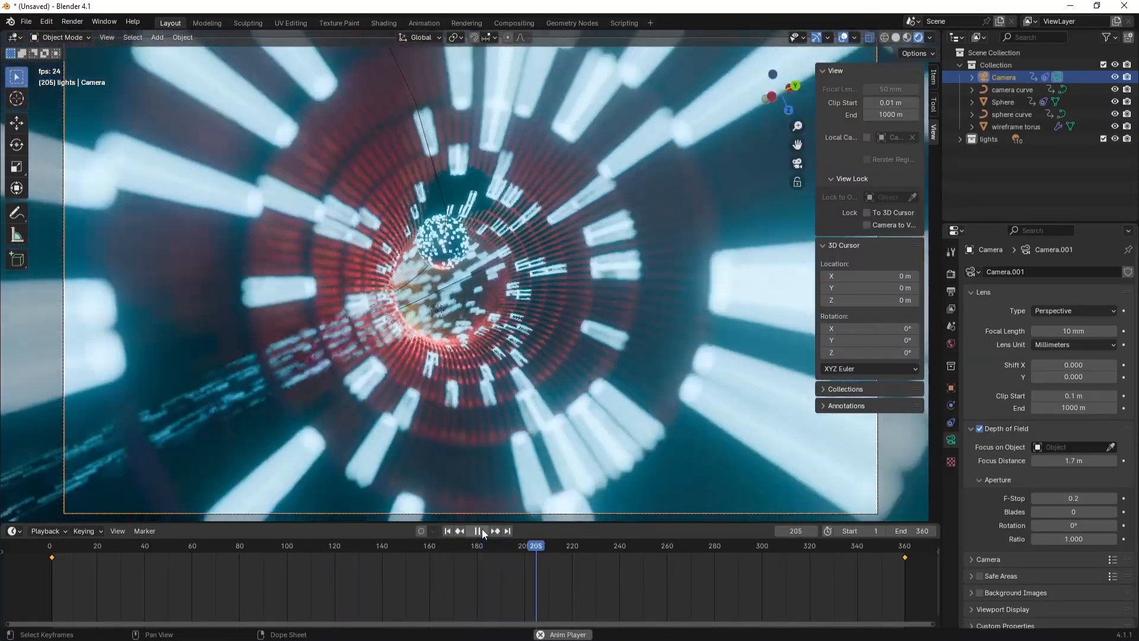
pyautogui.click(478, 531)
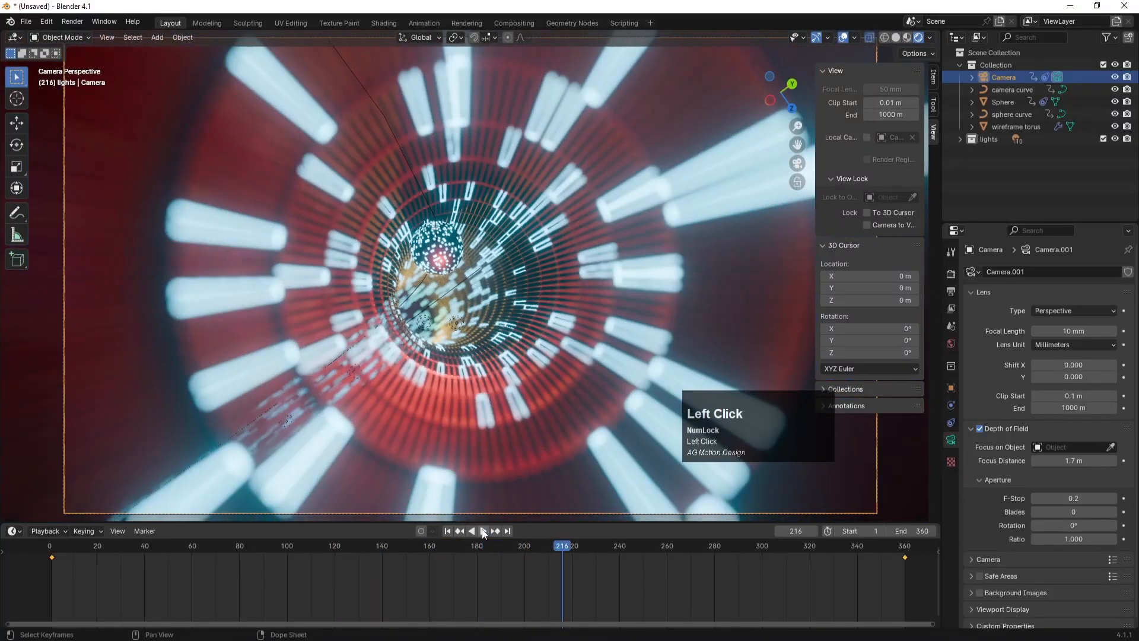
pyautogui.click(446, 531)
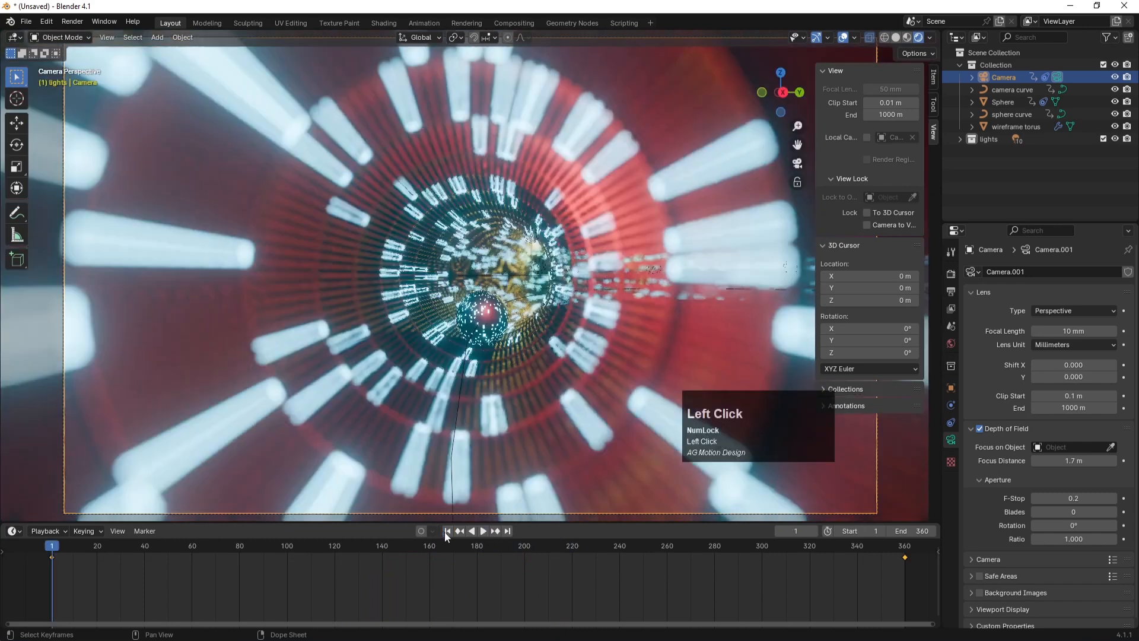
# - Try a camera F-Stop of 0.4, and set it to 0.3
pyautogui.click(1076, 494)
pyautogui.write('.4')
pyautogui.press('Return')
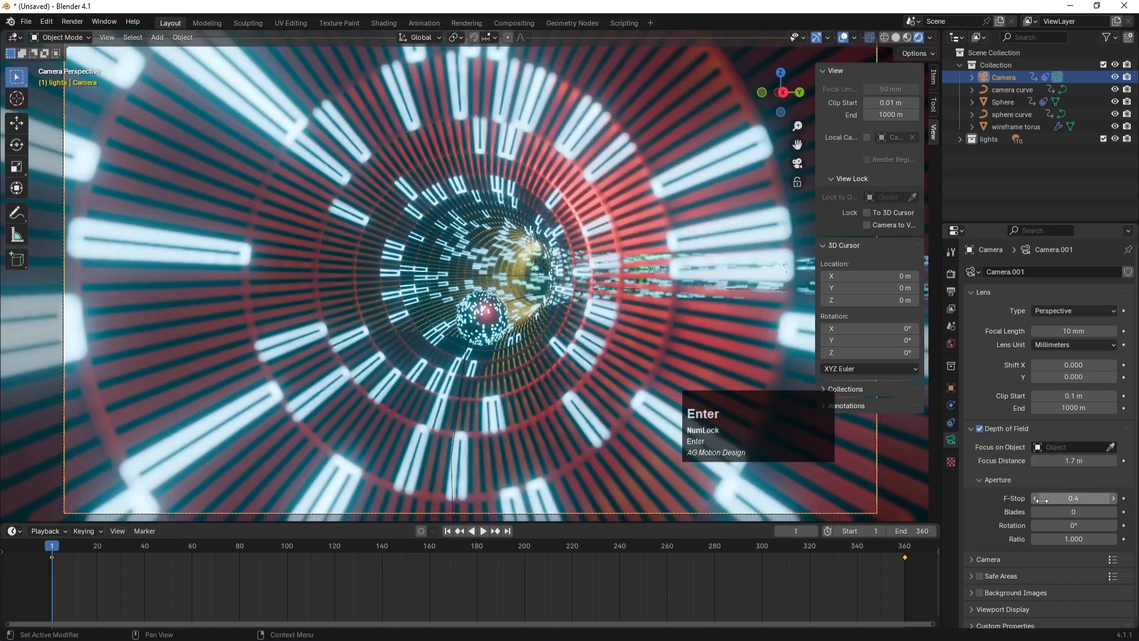
pyautogui.click(1087, 494)
pyautogui.write('.3')
pyautogui.press('Return')
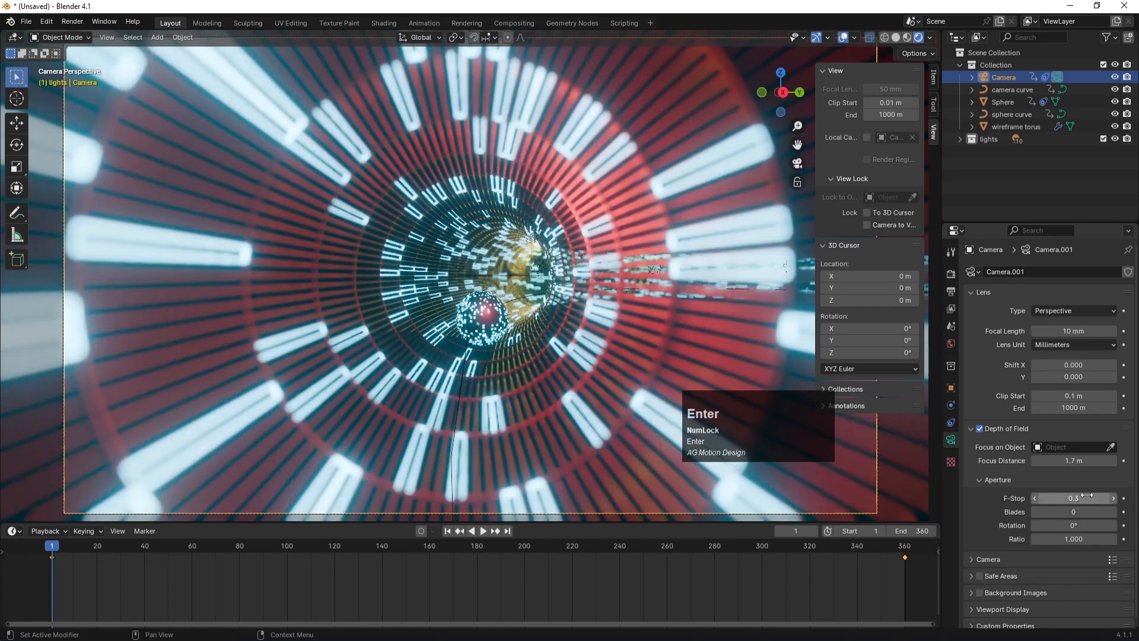
# - Preview the animation with the adjusted F-Stop through the camera and rewind to frame 1
pyautogui.click(486, 530)
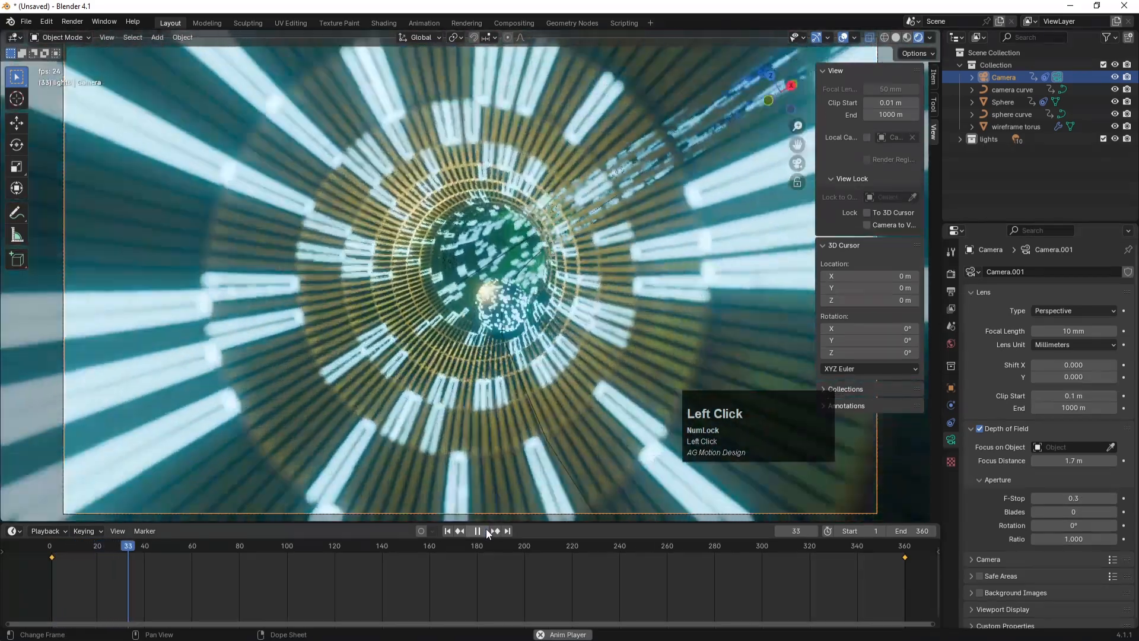
pyautogui.click(487, 532)
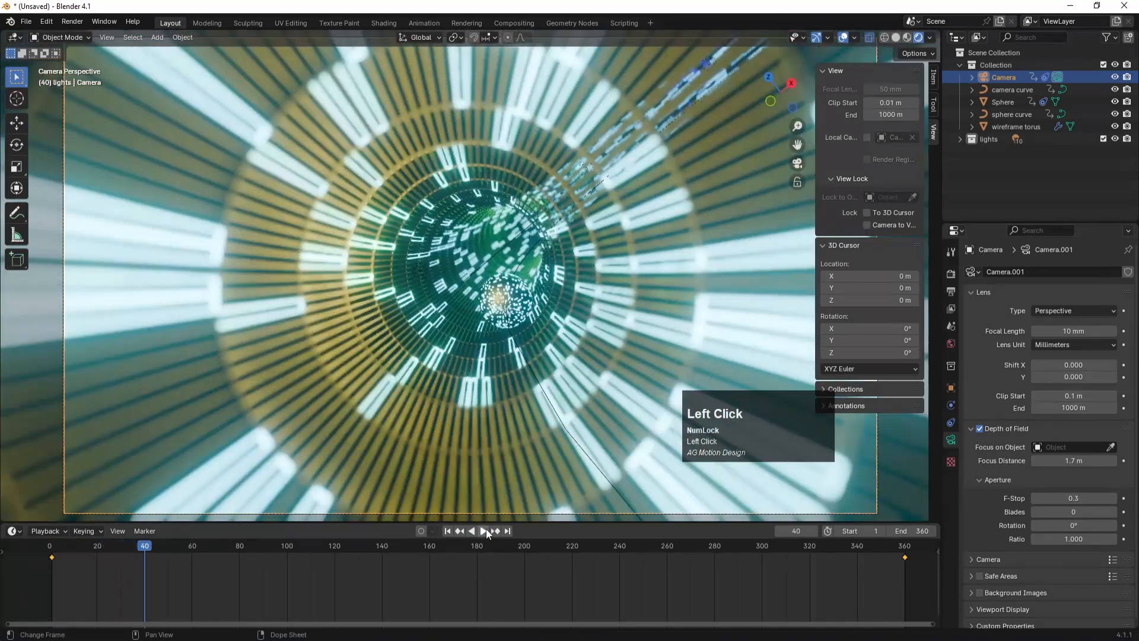
pyautogui.click(486, 531)
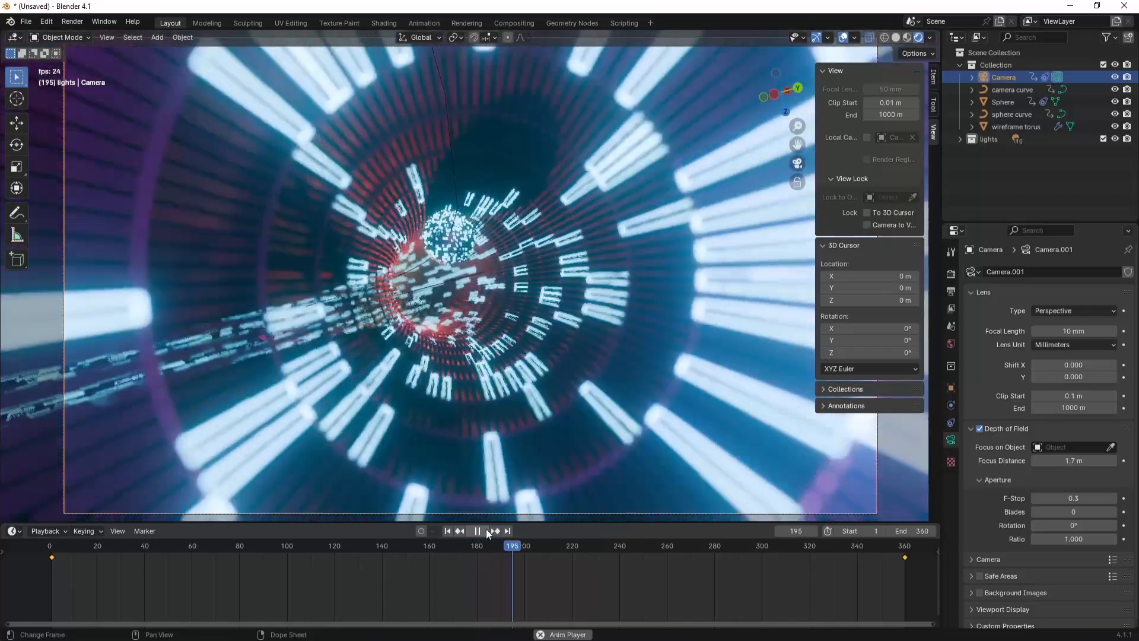
pyautogui.click(478, 531)
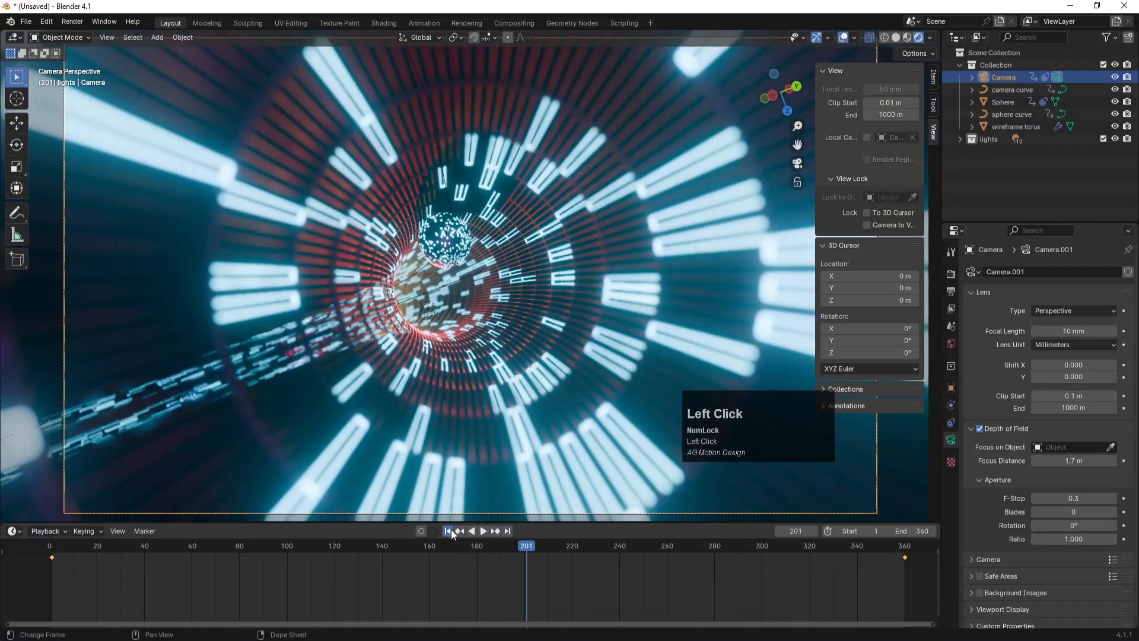
pyautogui.click(448, 531)
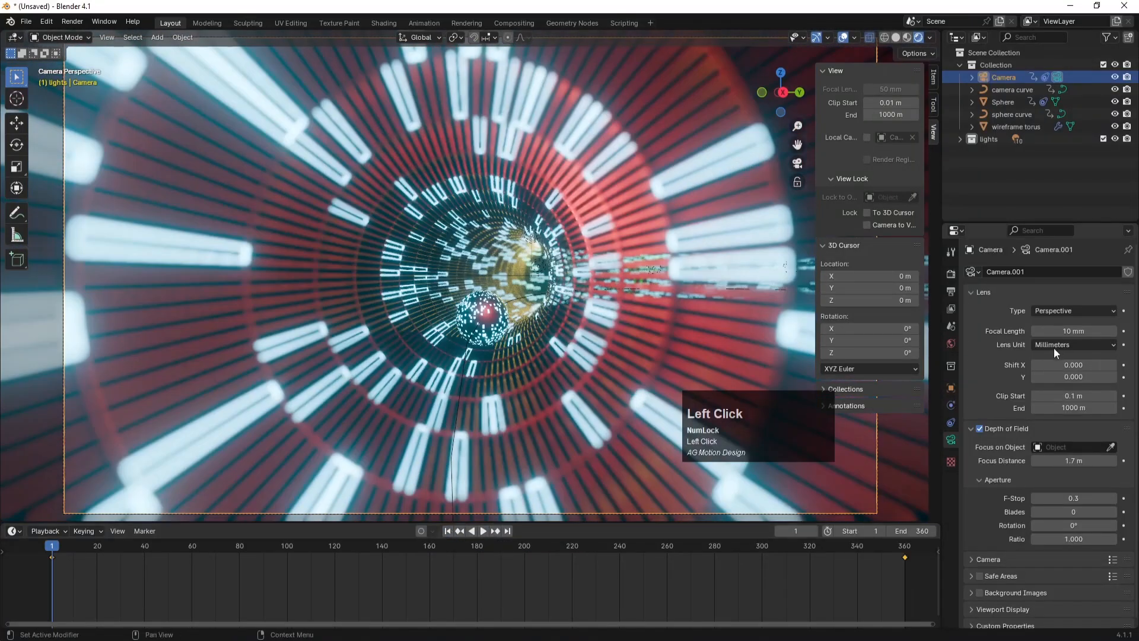
# - Try the Cycles render engine with viewport denoising to compare the look, and switch back to EEVEE
pyautogui.click(950, 275)
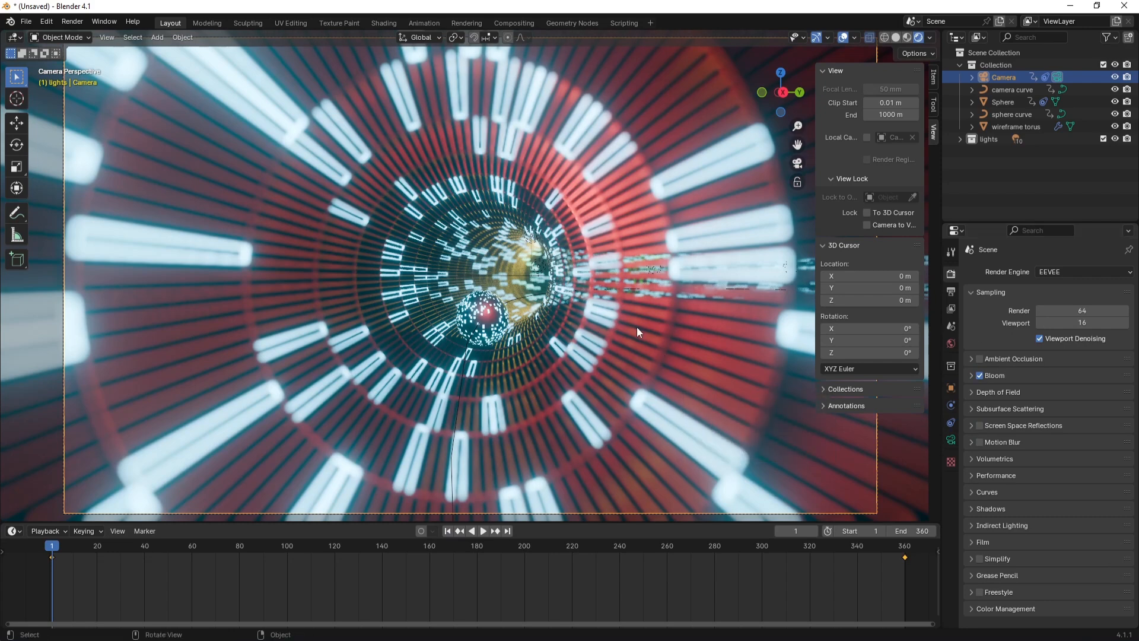
pyautogui.click(973, 292)
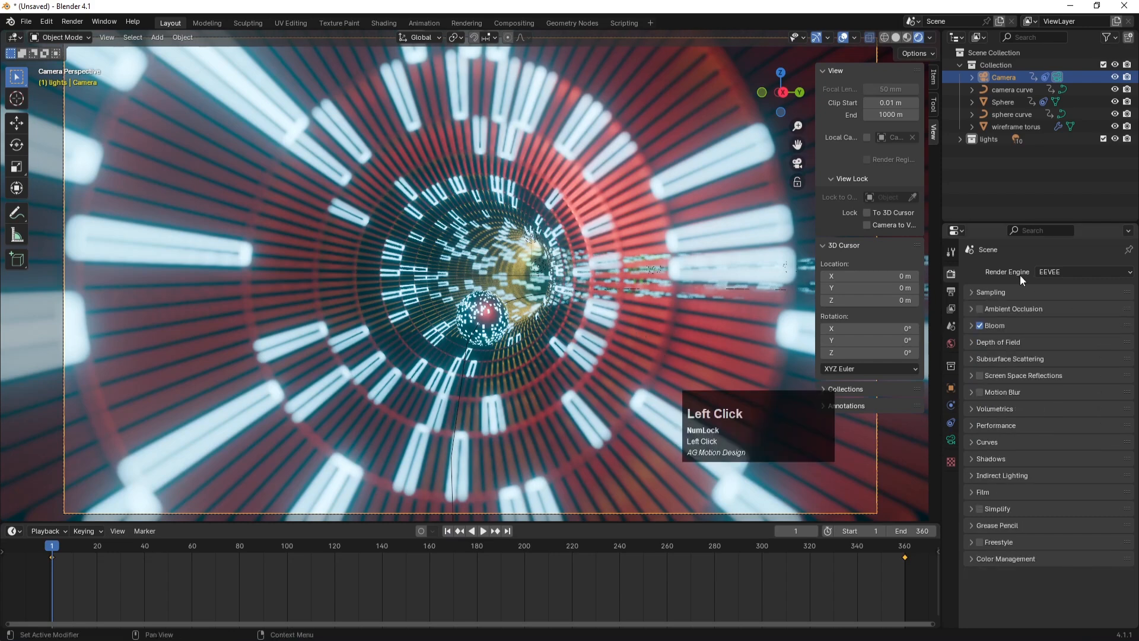
pyautogui.click(1067, 266)
pyautogui.click(1049, 313)
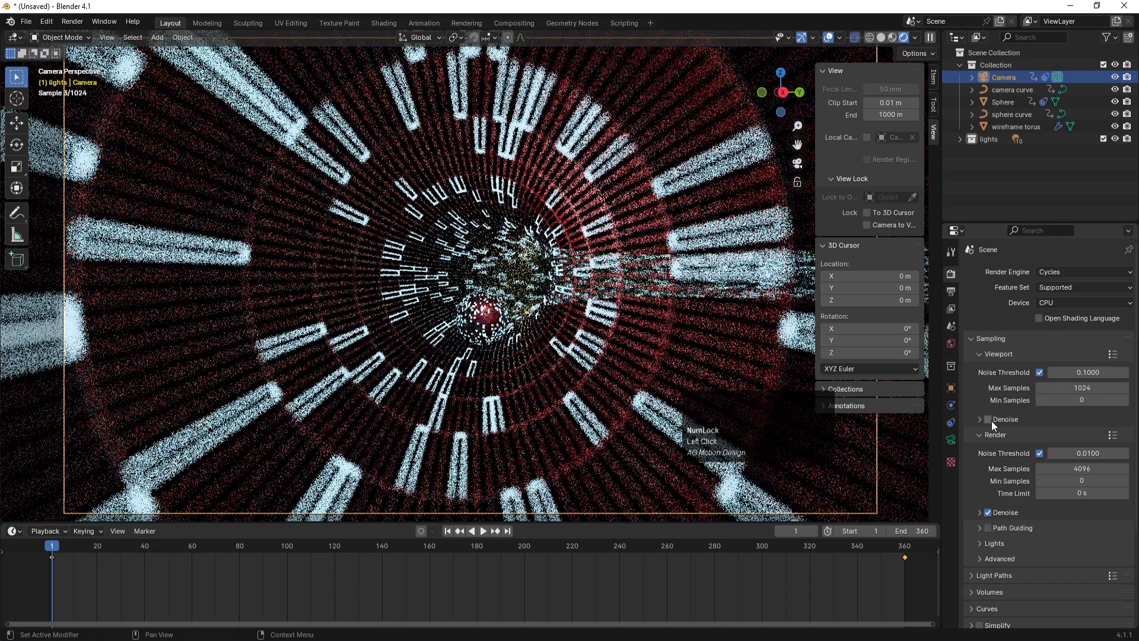
pyautogui.click(990, 419)
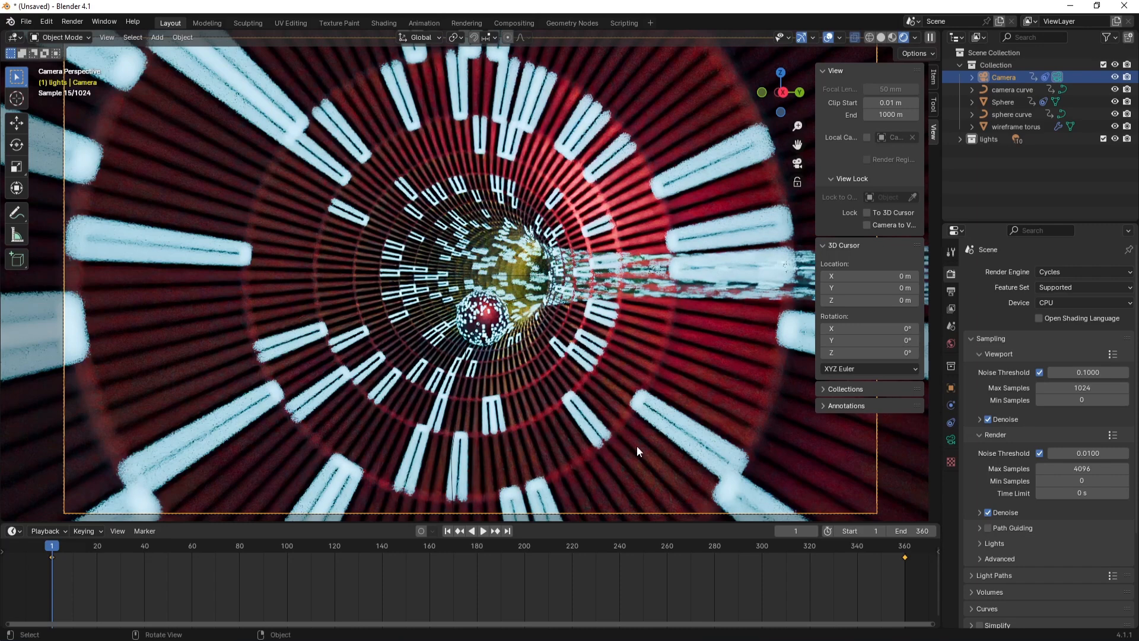
pyautogui.click(1052, 271)
pyautogui.click(1054, 288)
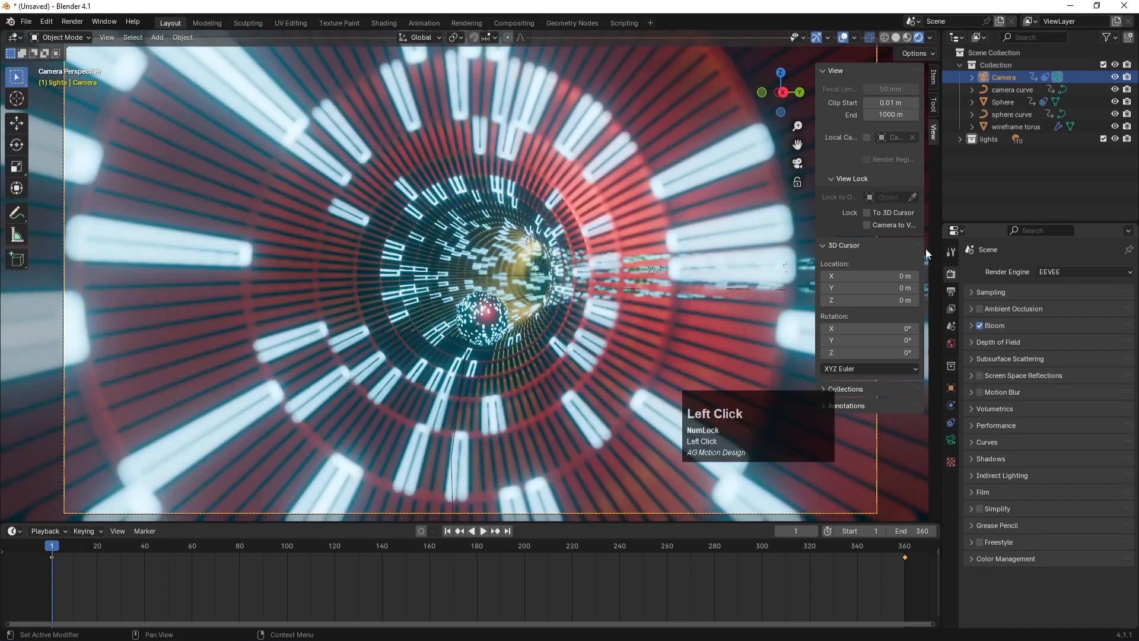
# - Try Ambient Occlusion in the EEVEE render settings and switch it back off
pyautogui.click(979, 309)
pyautogui.click(980, 309)
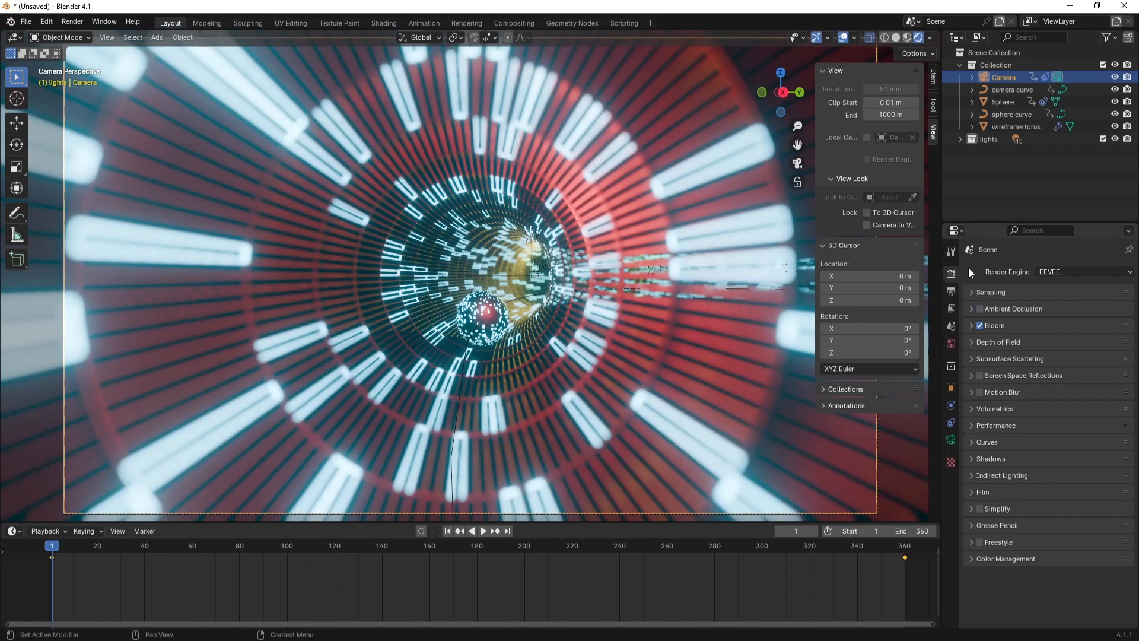
# - Browse for the render output location and create a folder named render inside the Music folder
pyautogui.click(951, 291)
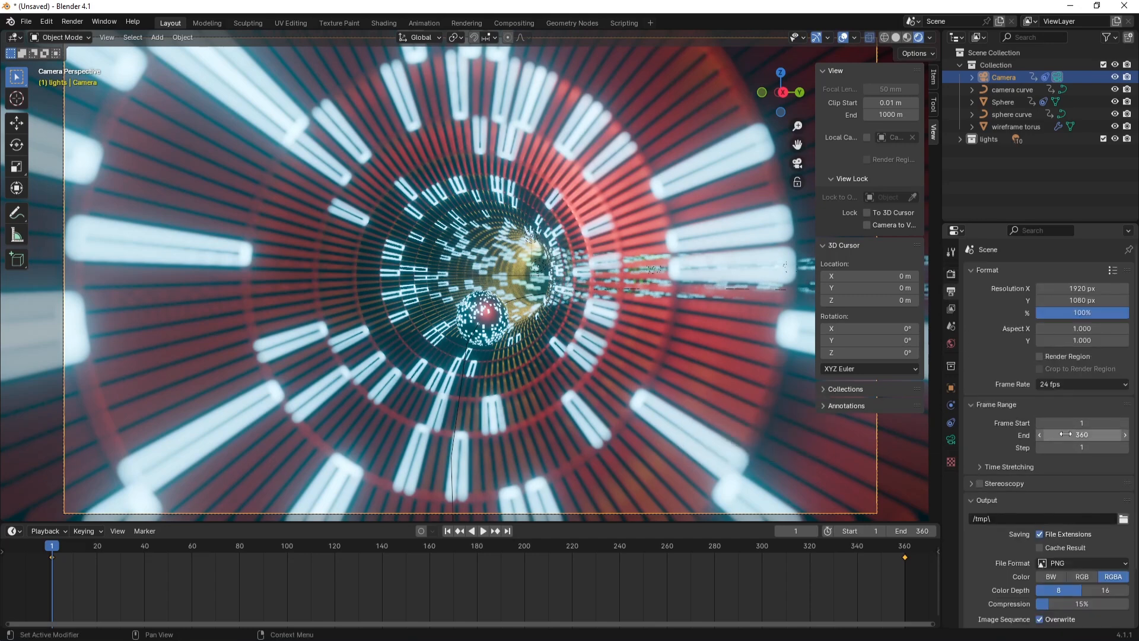
pyautogui.click(1124, 518)
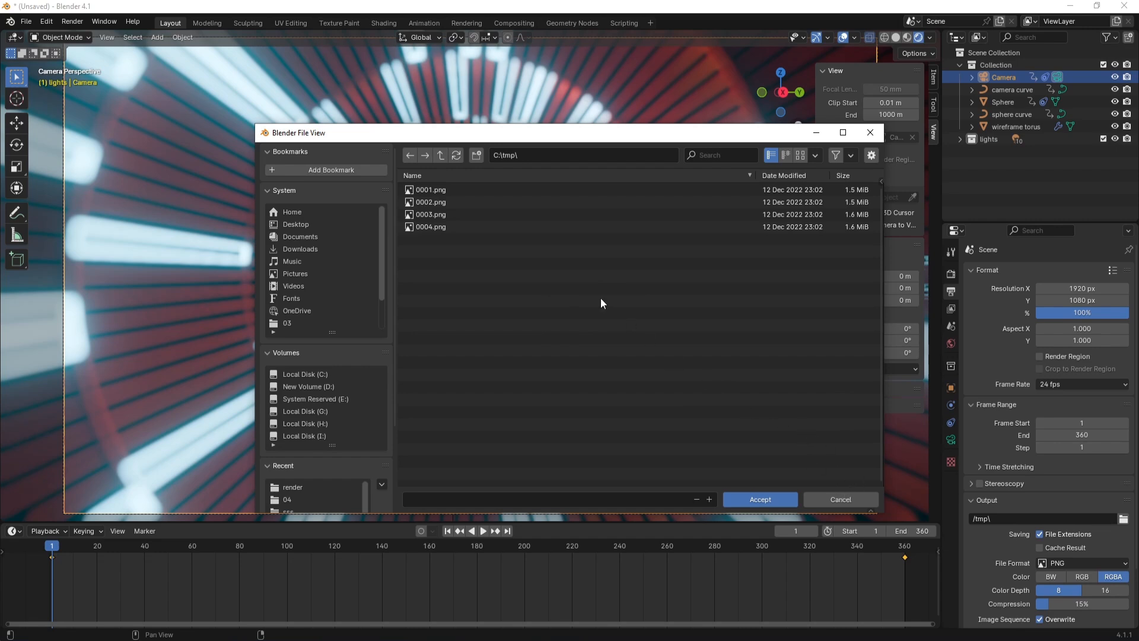
pyautogui.click(297, 264)
pyautogui.rightClick(460, 275)
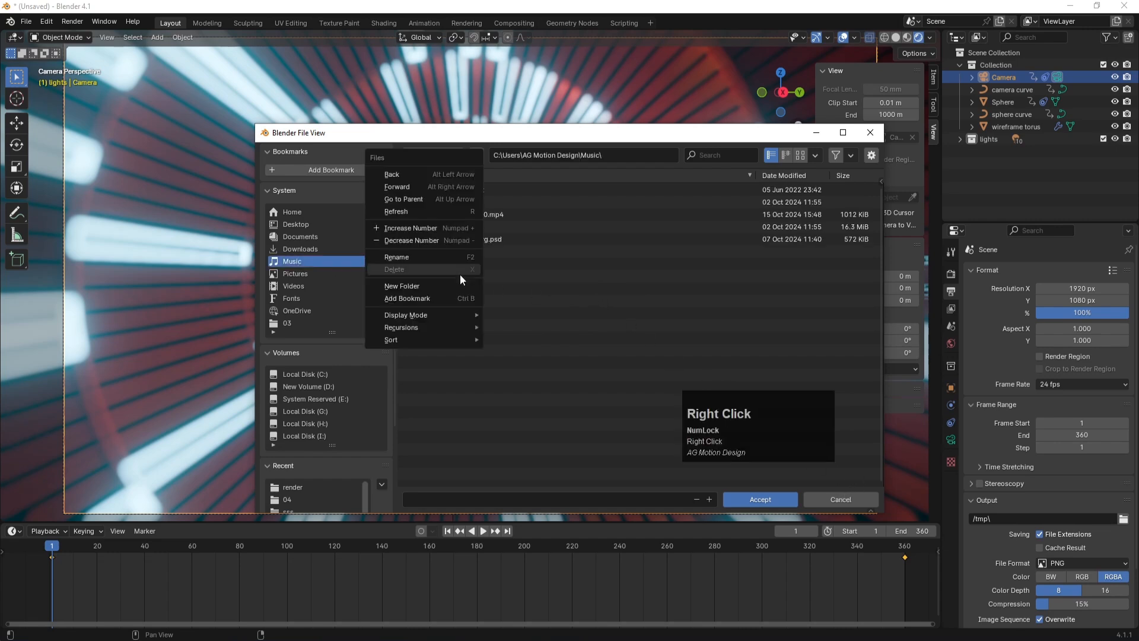
pyautogui.click(405, 287)
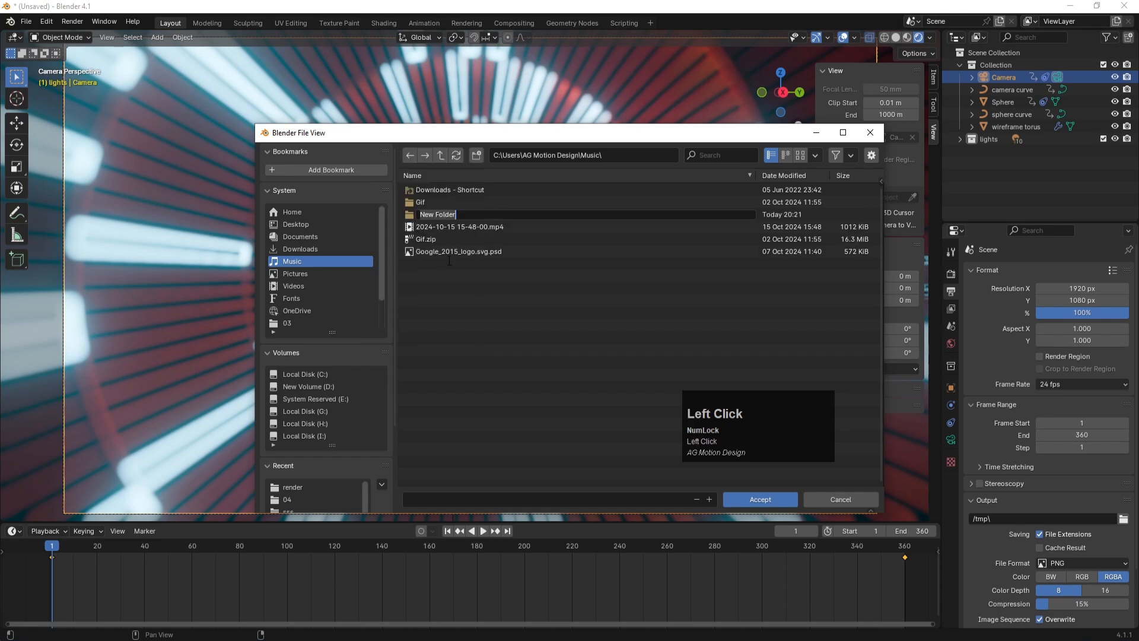
pyautogui.write('render')
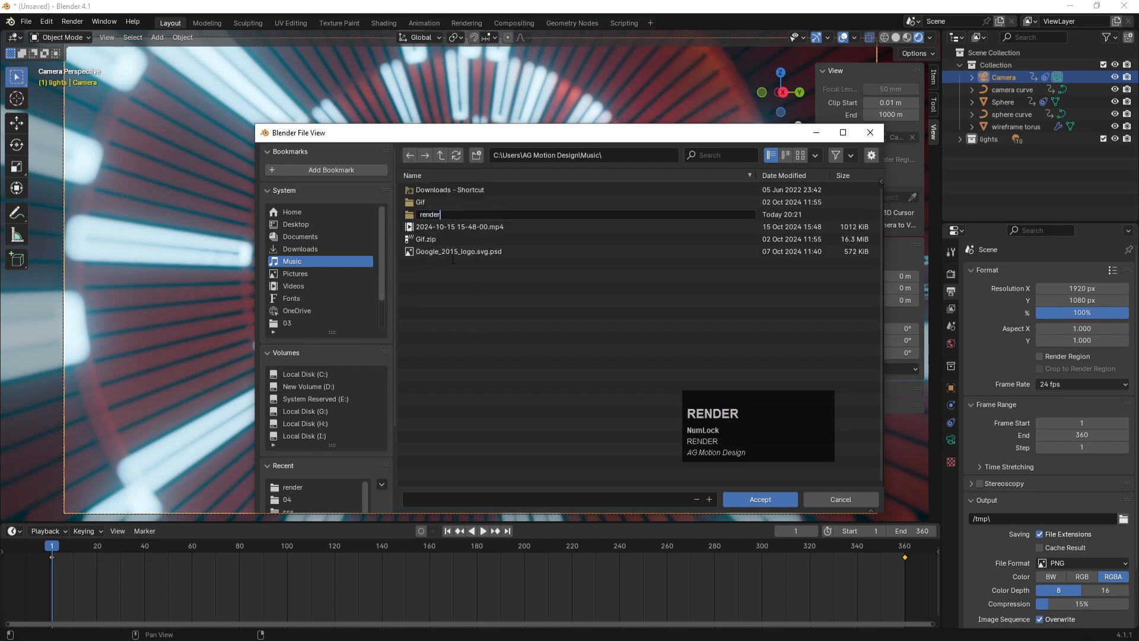
pyautogui.press('Return')
pyautogui.press('Return')
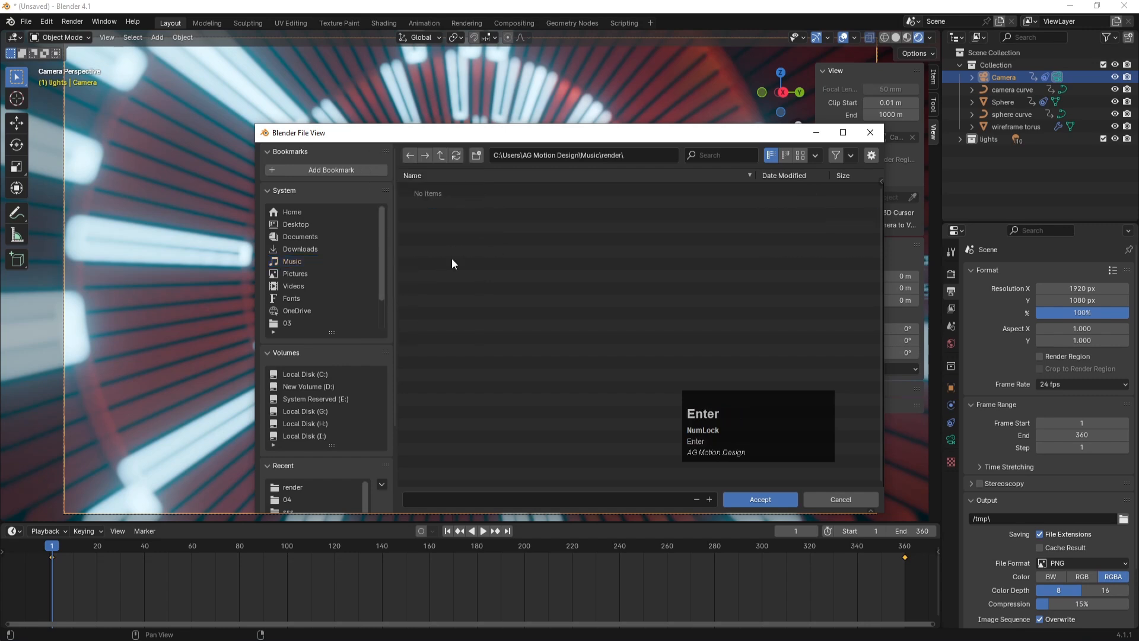
# - Name the output files "sci fi" and accept the new render folder as the output path
pyautogui.click(418, 499)
pyautogui.write('sci fi')
pyautogui.click(769, 500)
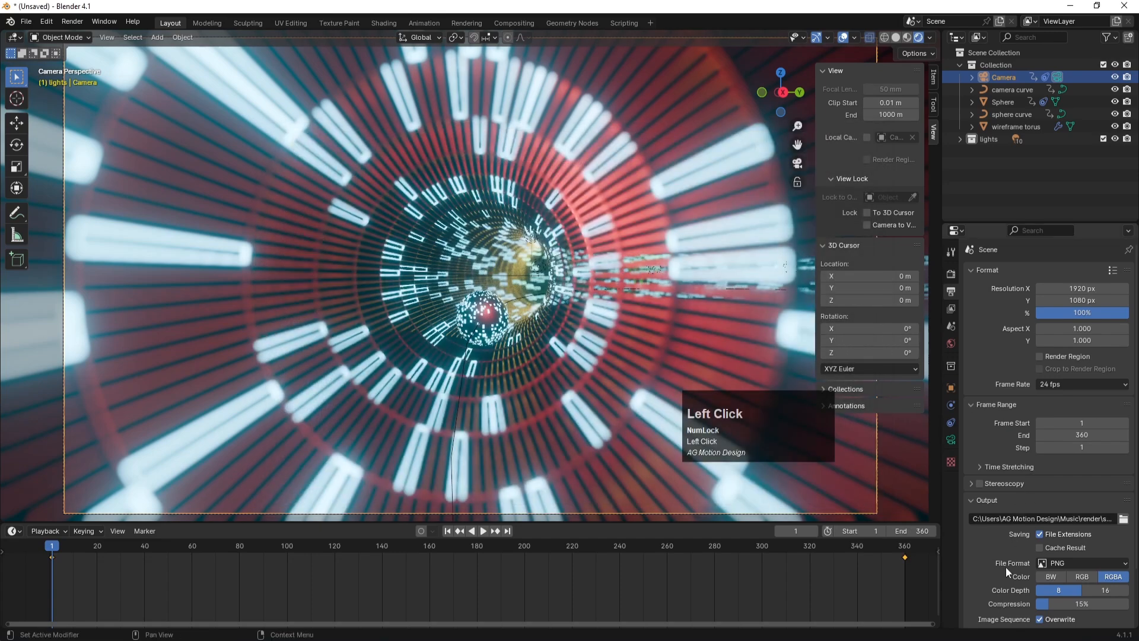
# - Set the PNG output to RGB color with 16-bit depth and the frame rate to 30 fps
pyautogui.click(1079, 578)
pyautogui.click(1084, 592)
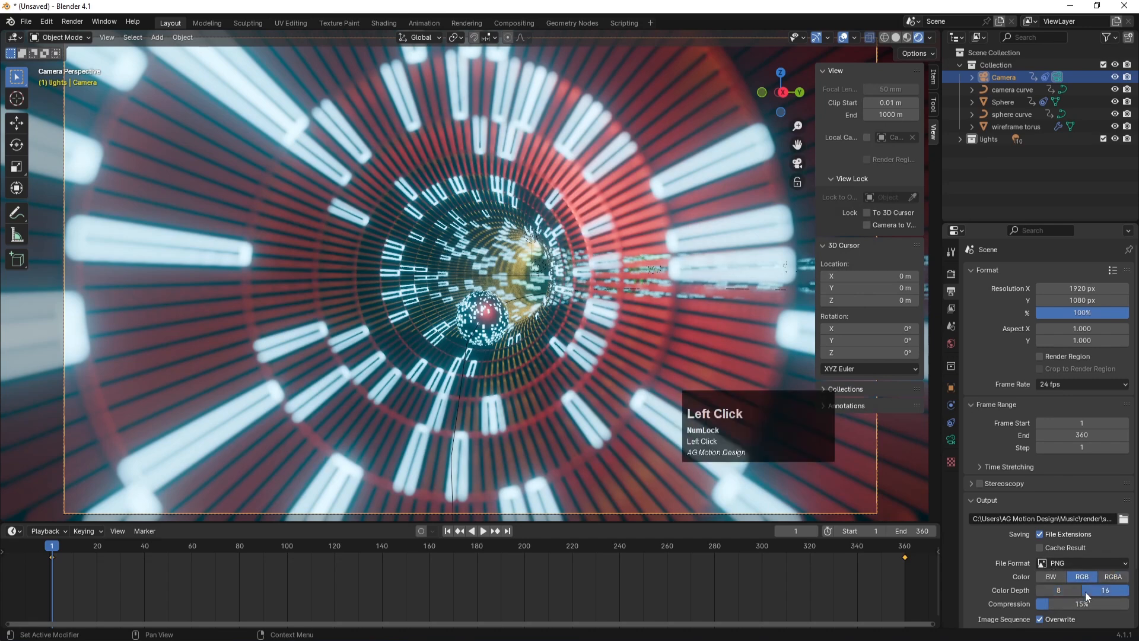
pyautogui.scroll(-4, 992, 582)
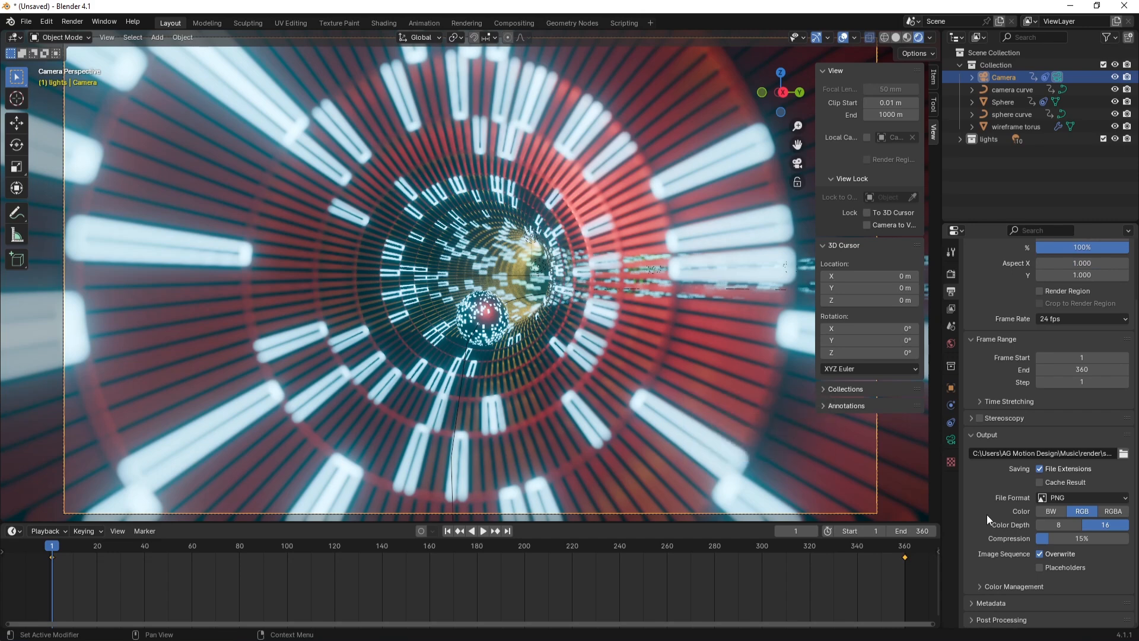
pyautogui.click(1065, 318)
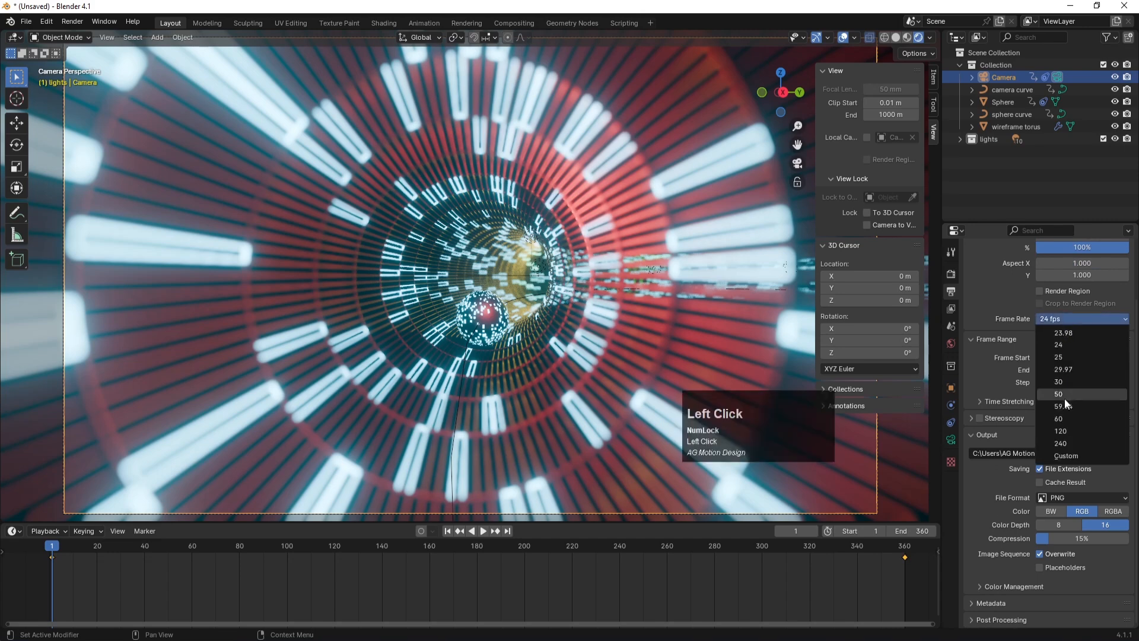
pyautogui.click(1062, 381)
pyautogui.scroll(3, 998, 315)
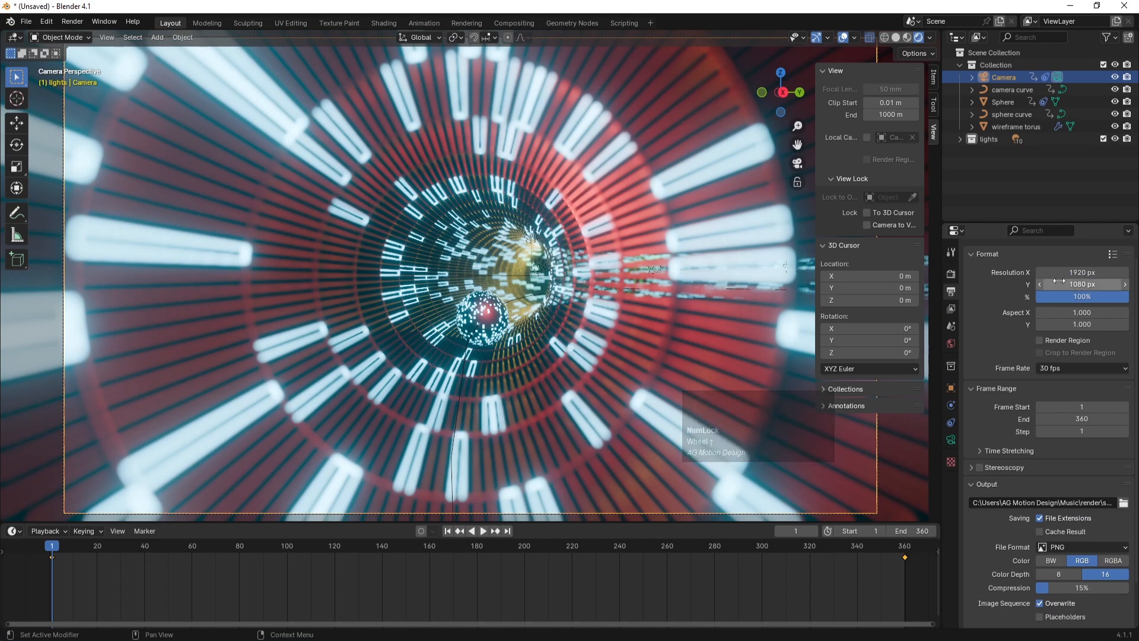
# - Deselect the camera and start rendering the full animation
pyautogui.click(998, 192)
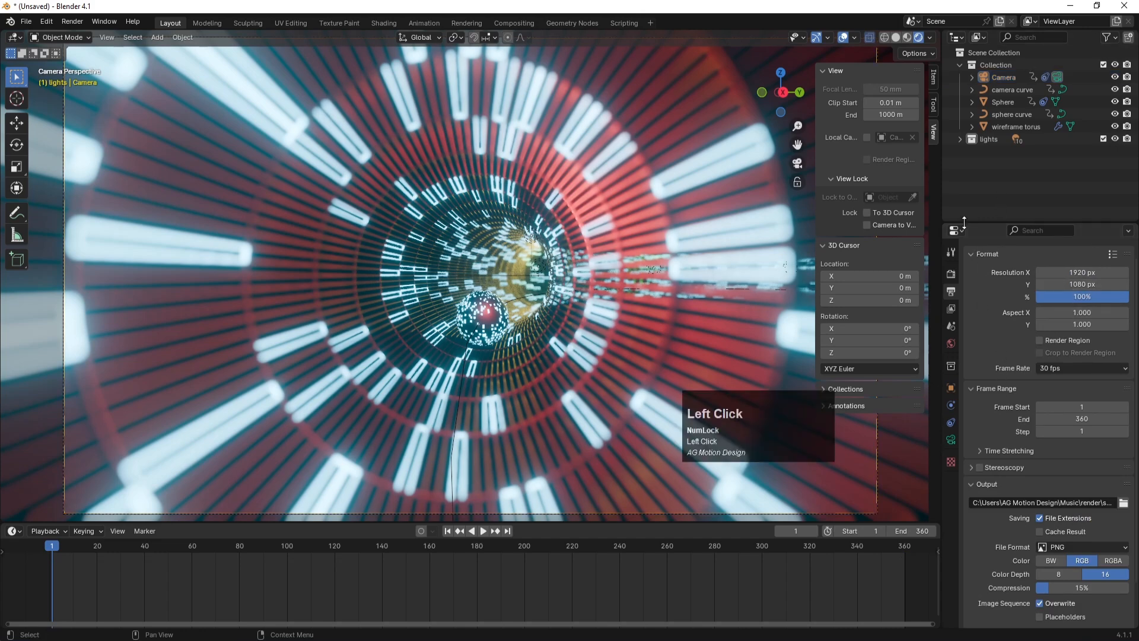
pyautogui.click(75, 22)
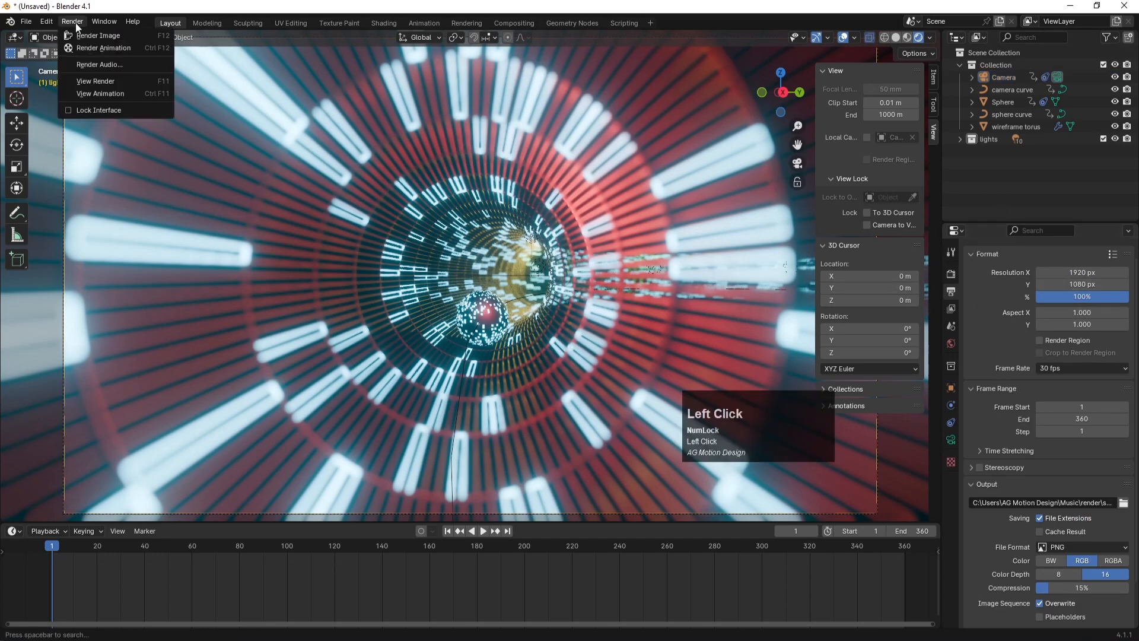
pyautogui.click(97, 49)
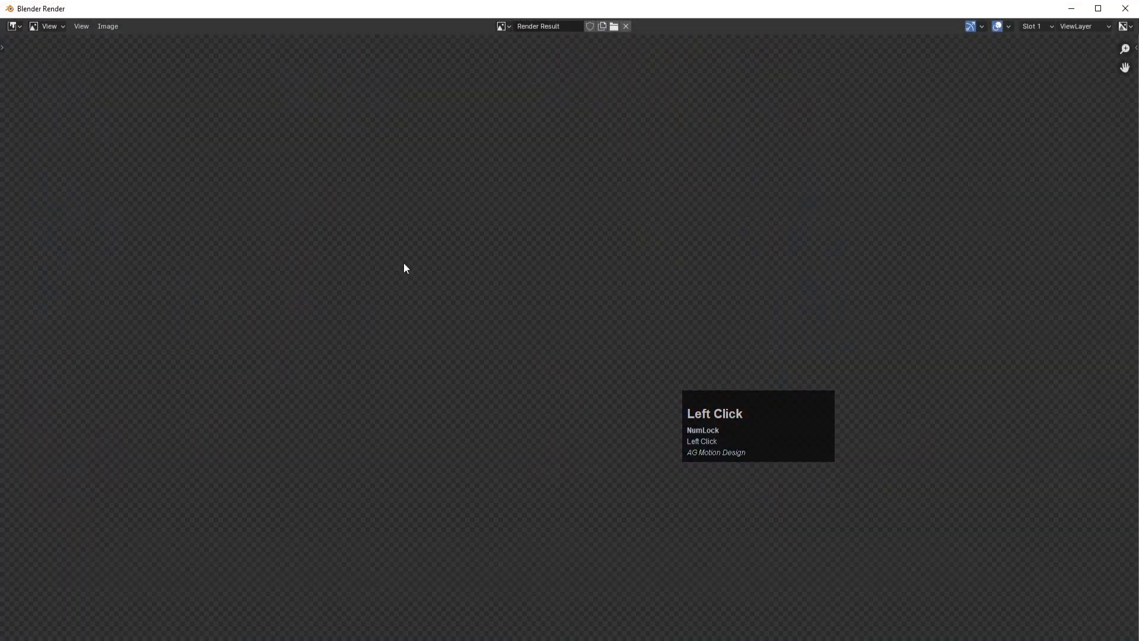